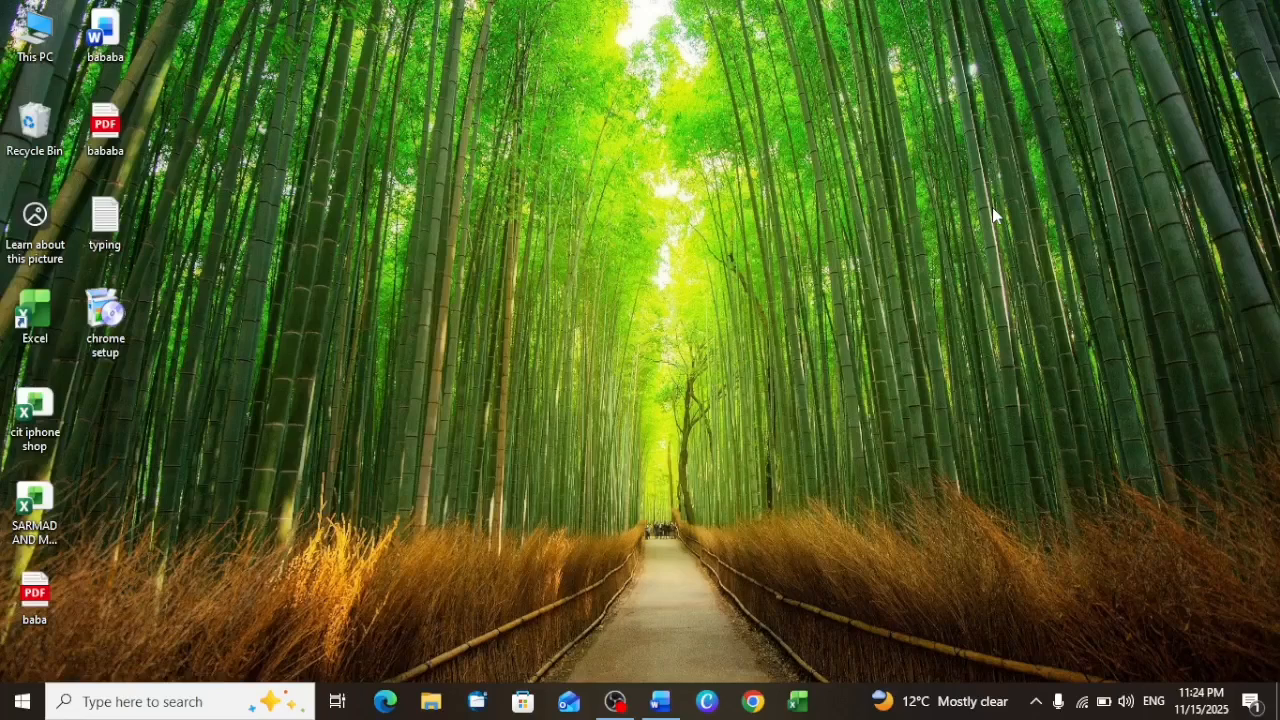
Step: Open Word and create a new blank document
{"action": "left_click", "coordinate": [665, 708]}
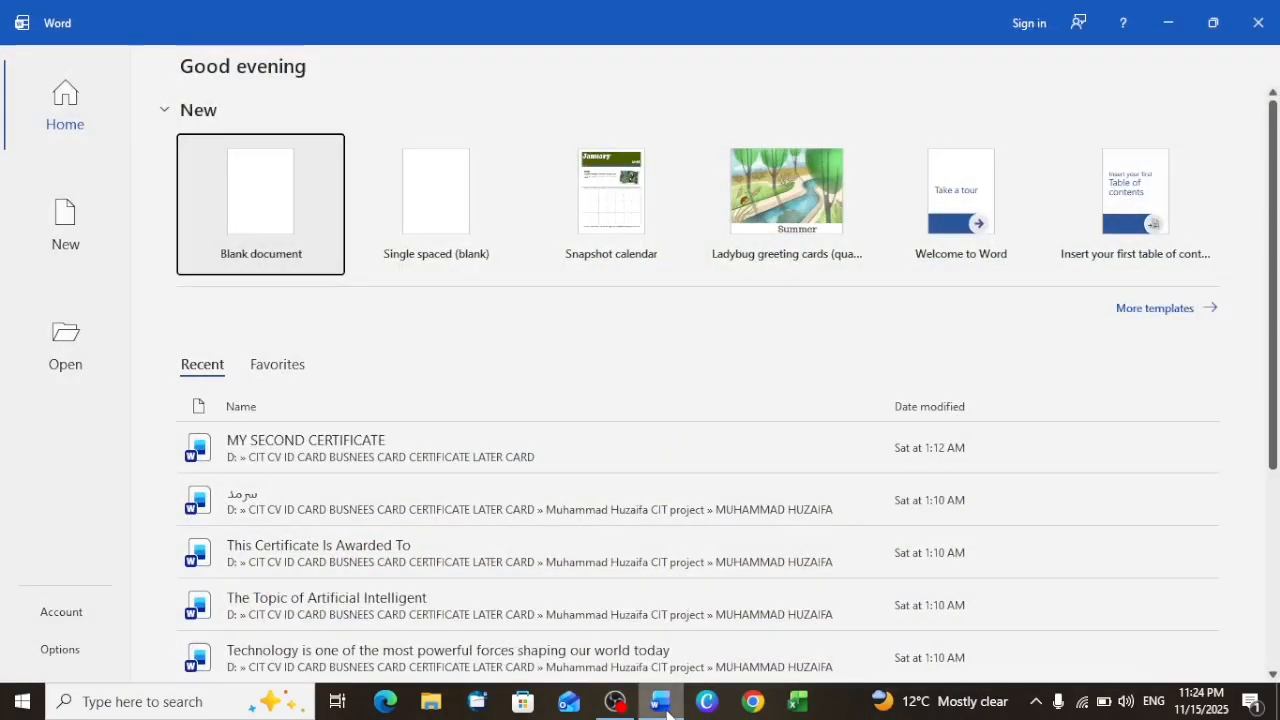
{"action": "left_click", "coordinate": [264, 174]}
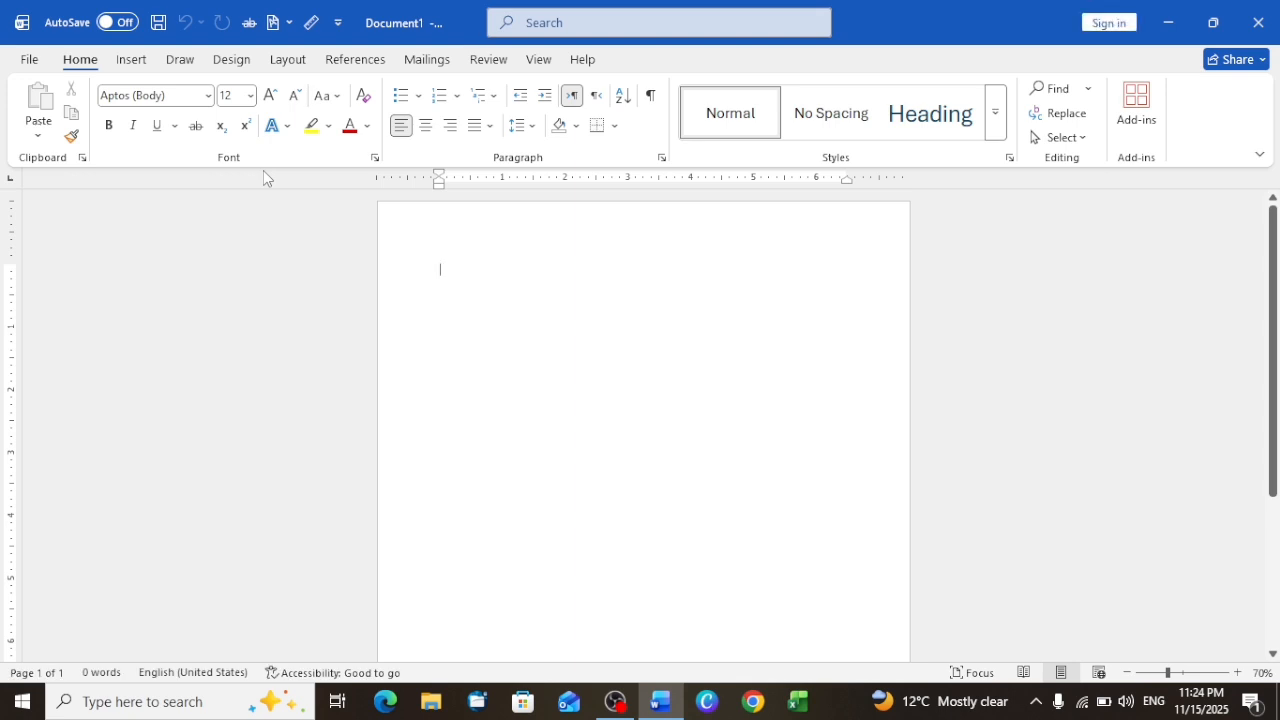
{"action": "left_click", "coordinate": [184, 62]}
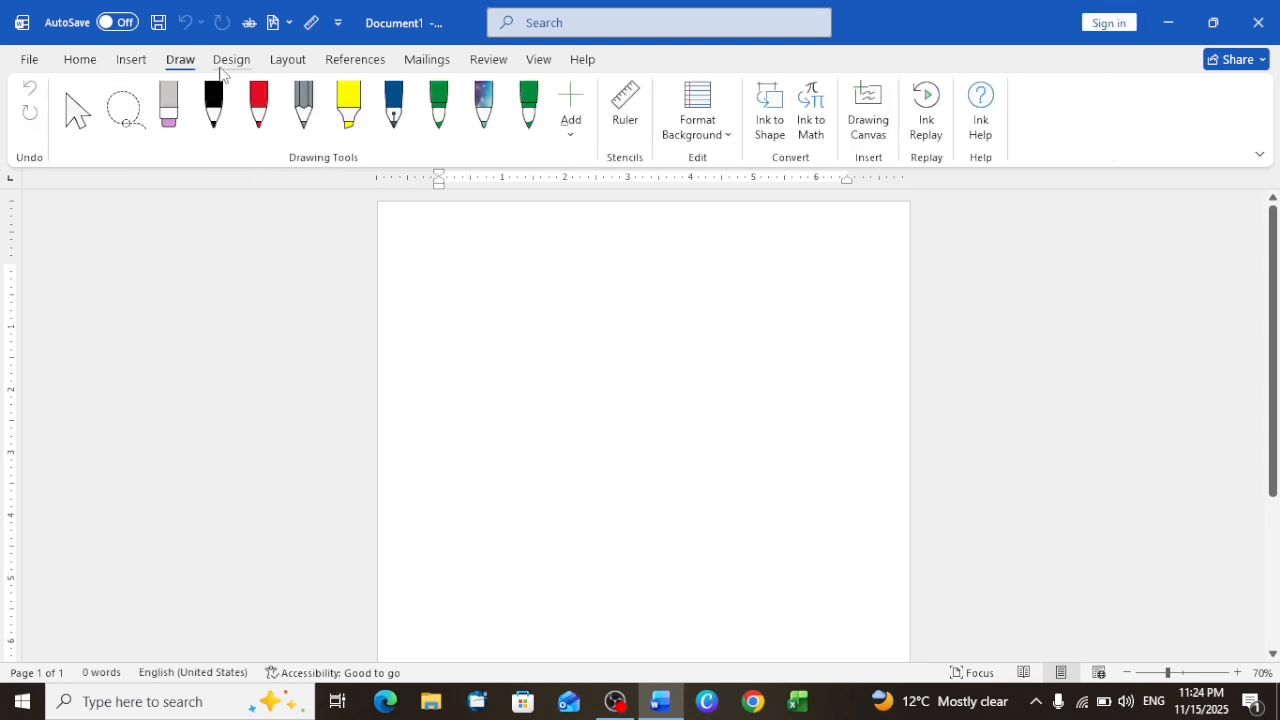
{"action": "left_click", "coordinate": [226, 66]}
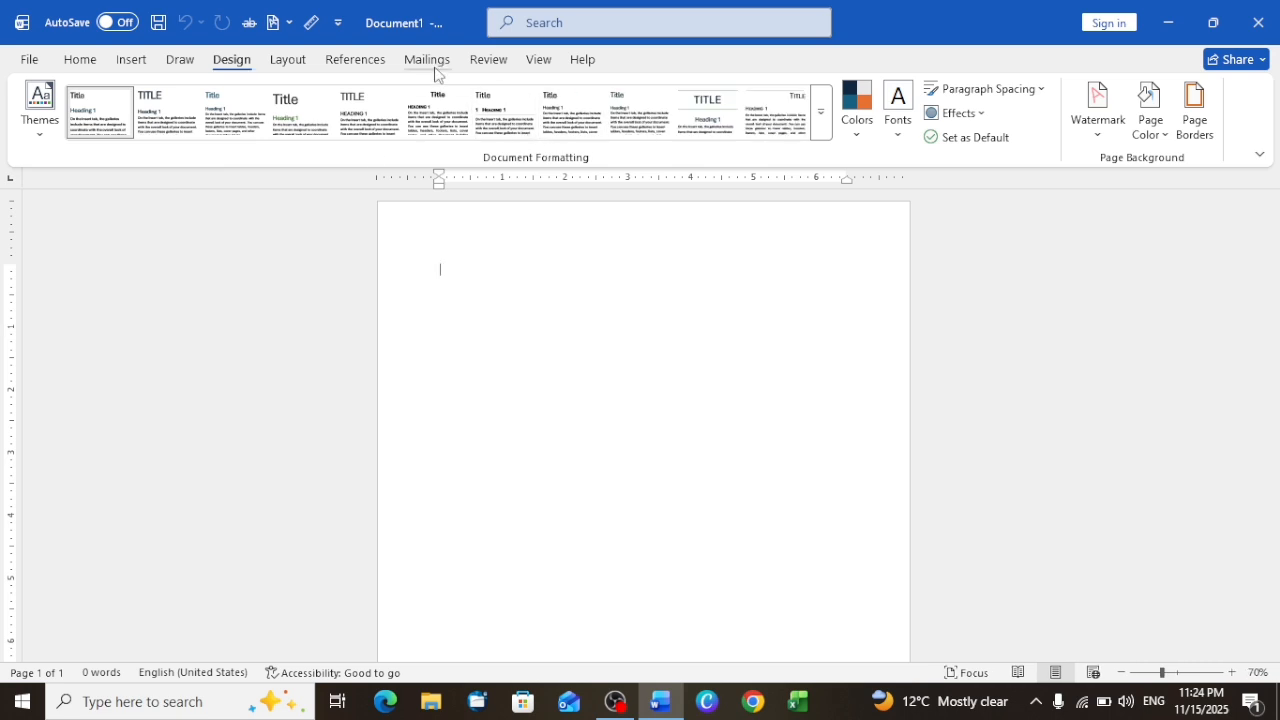
Step: Try the Narrow and Moderate margin presets on the blank page
{"action": "left_click", "coordinate": [292, 60]}
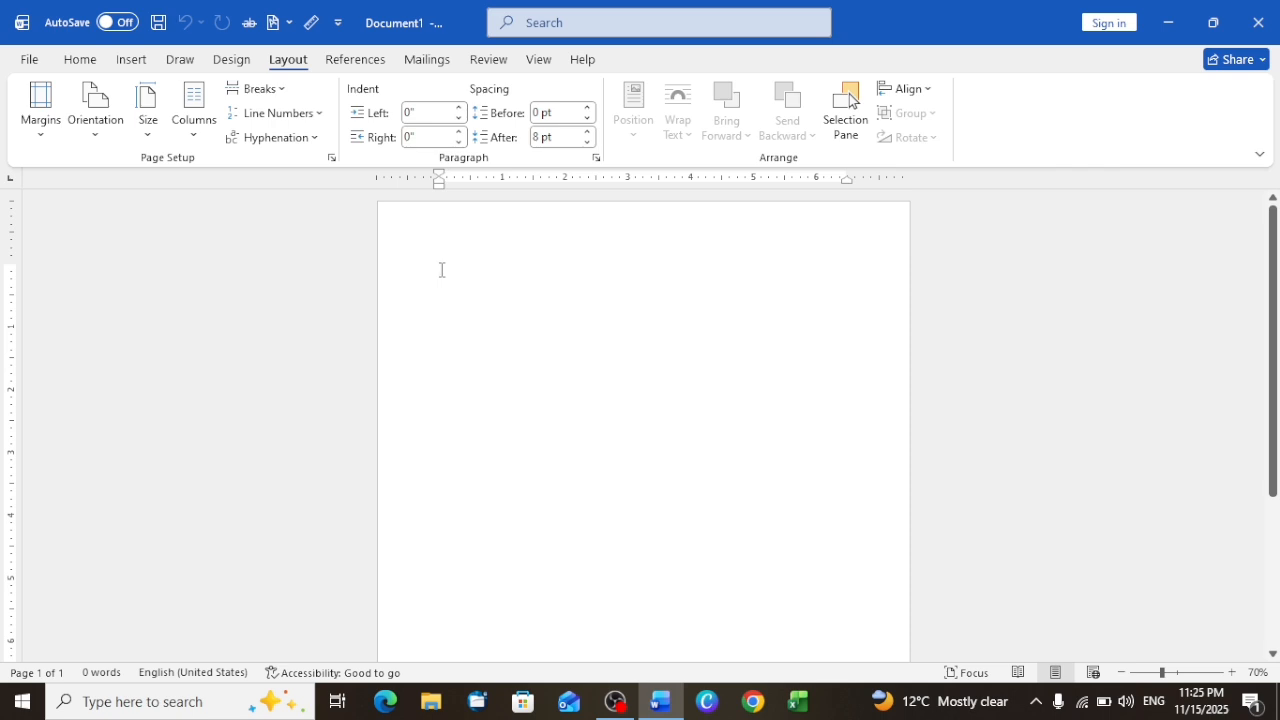
{"action": "scroll", "coordinate": [441, 270], "scroll_direction": "up", "scroll_amount": 12, "text": "ctrl"}
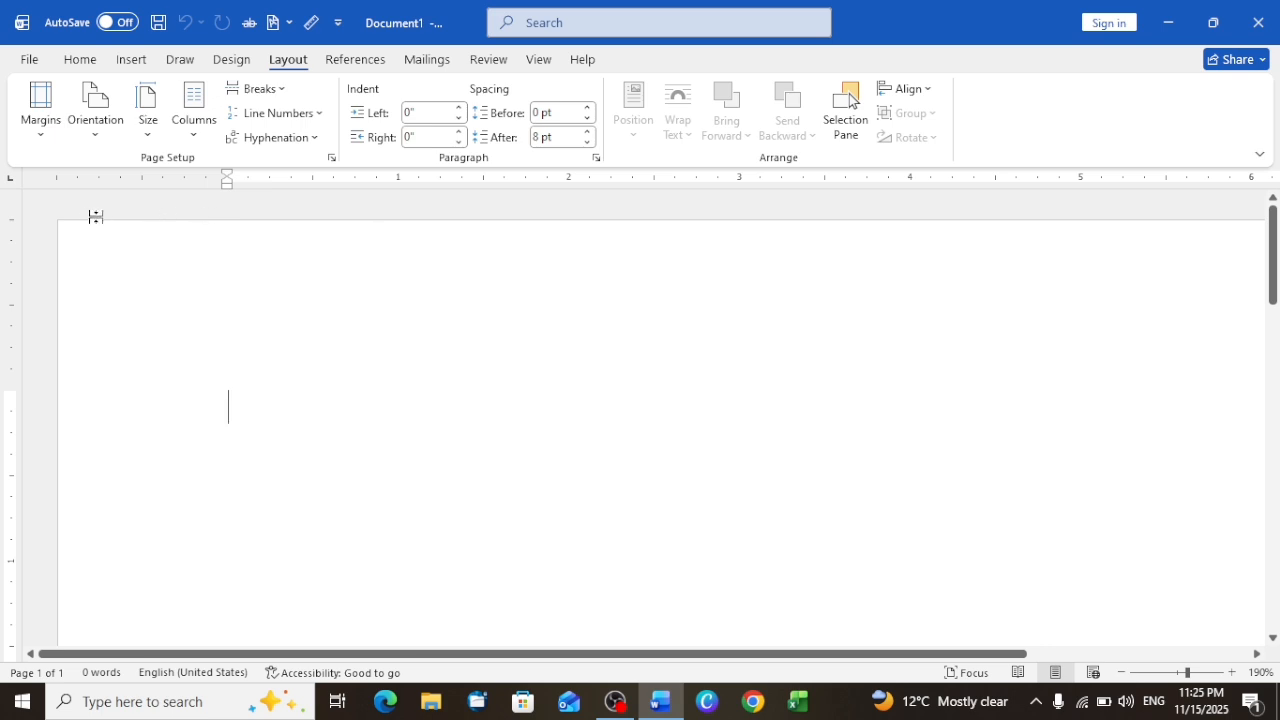
{"action": "left_click", "coordinate": [41, 137]}
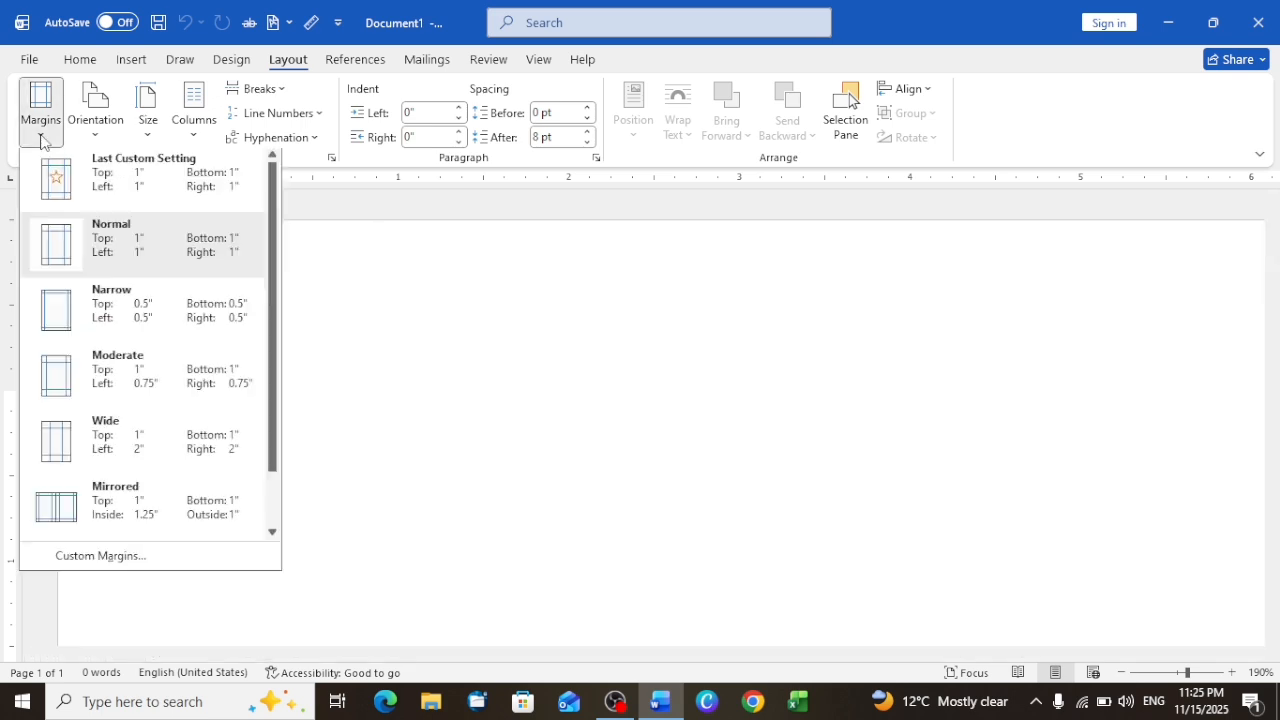
{"action": "left_click", "coordinate": [110, 311]}
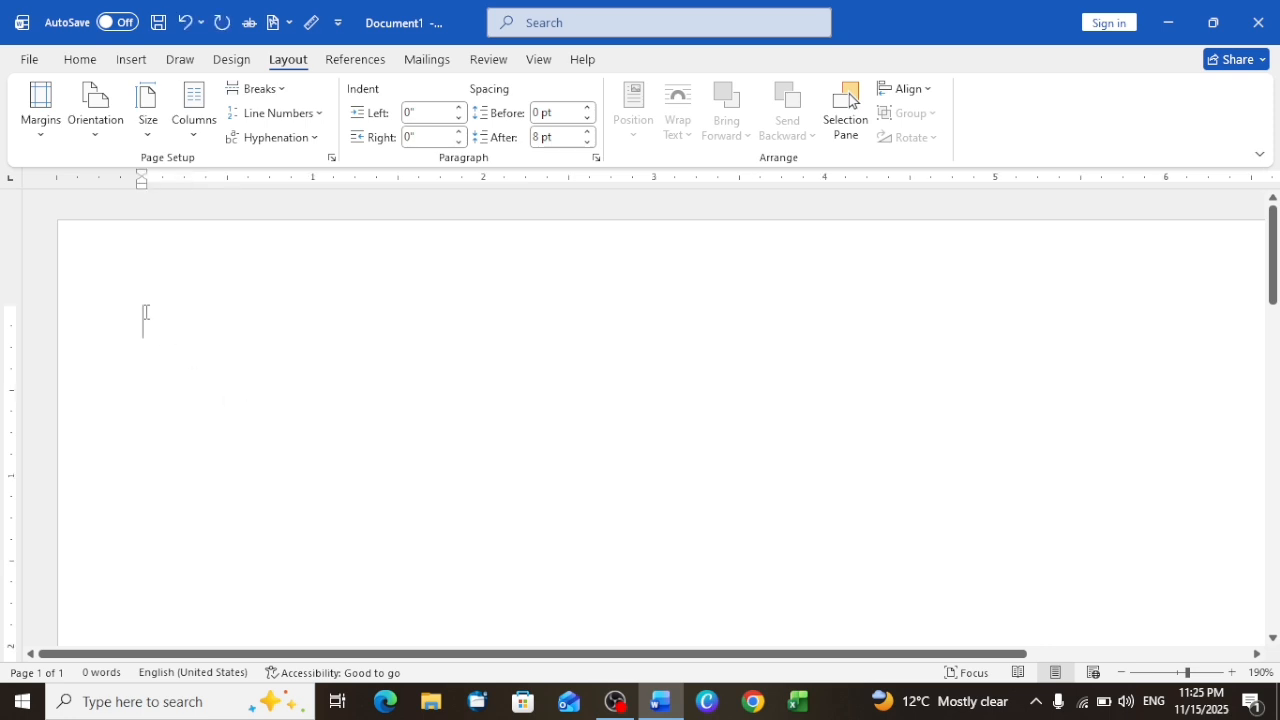
{"action": "left_click", "coordinate": [40, 105]}
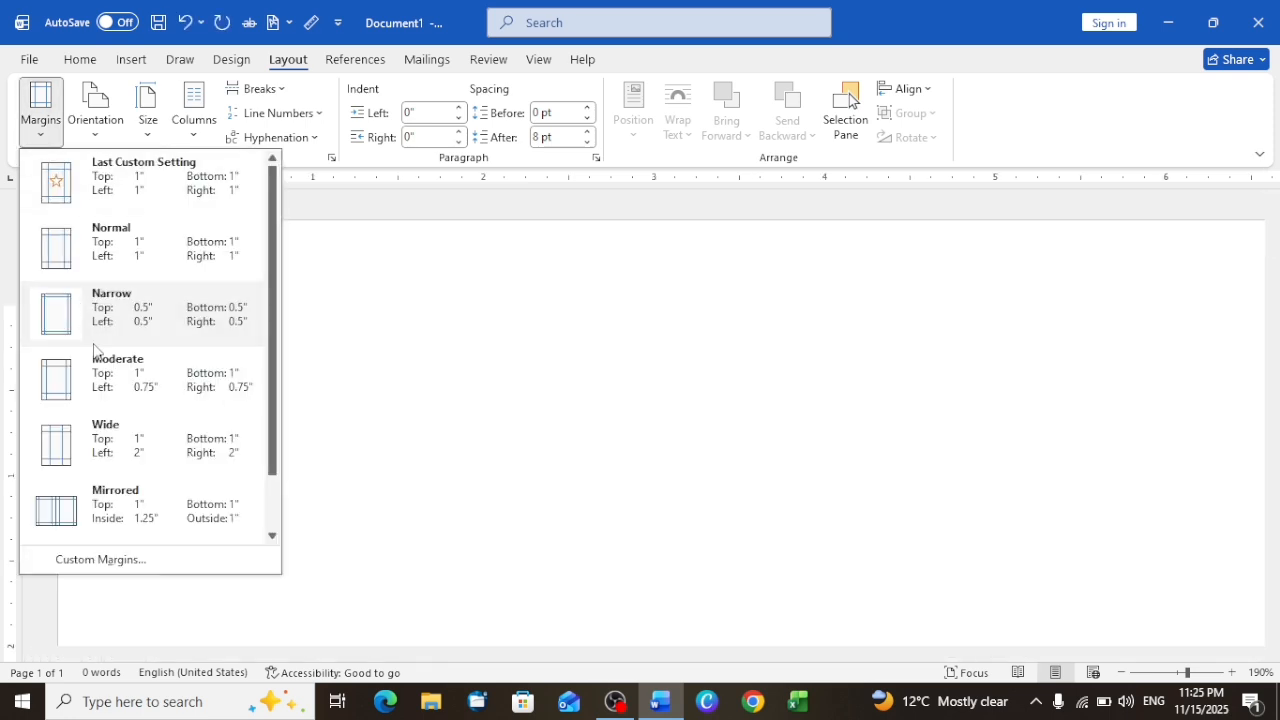
{"action": "left_click", "coordinate": [101, 385]}
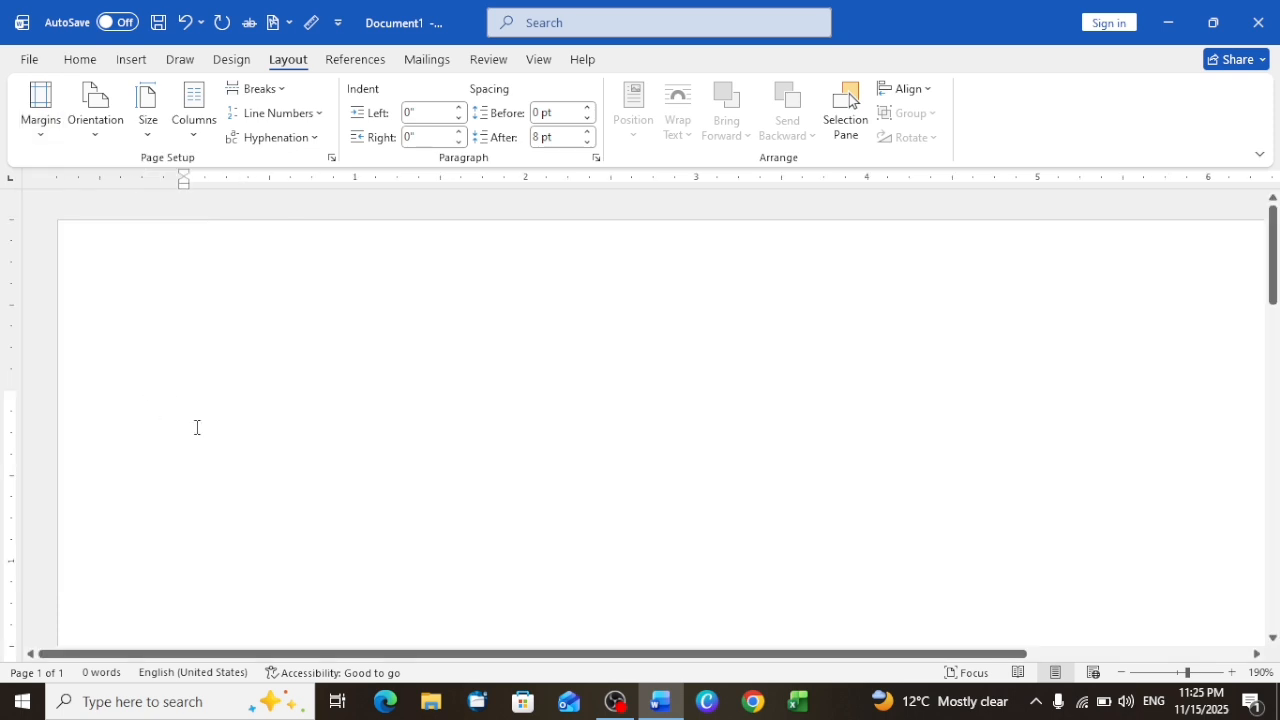
Step: Try the Wide and Mirrored margin presets, and undo all the margin changes
{"action": "left_click", "coordinate": [41, 120]}
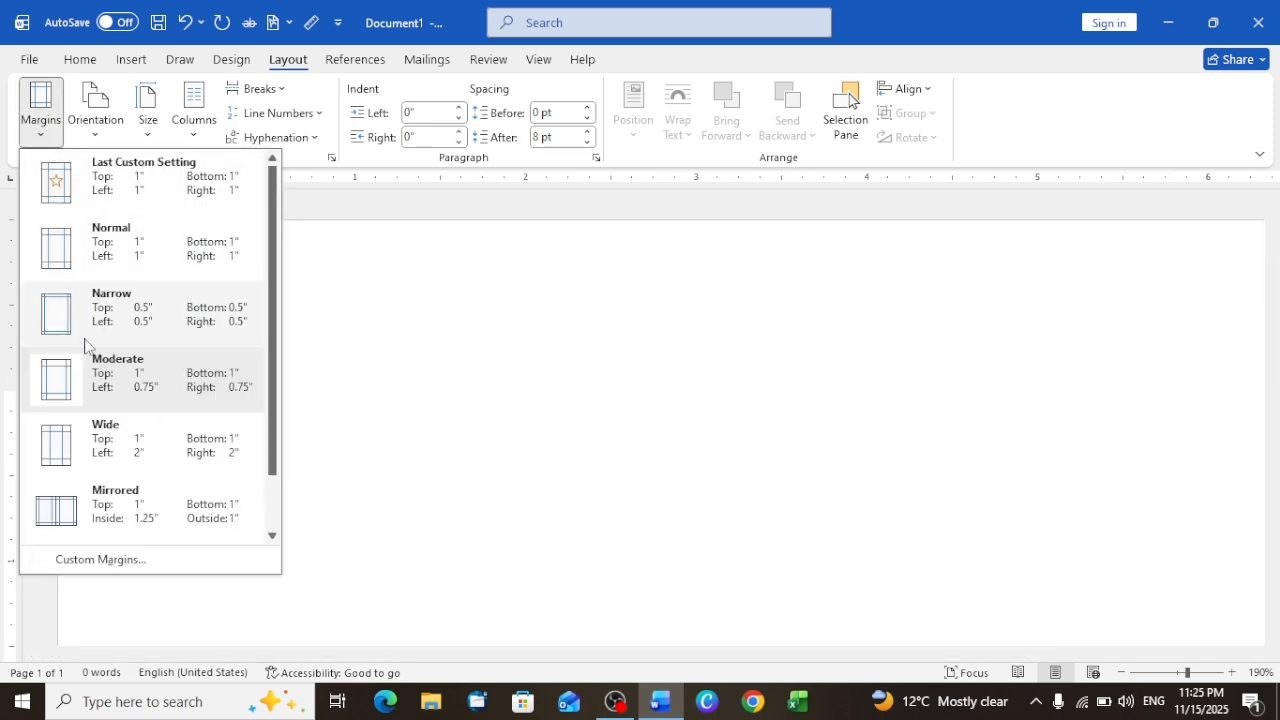
{"action": "left_click", "coordinate": [104, 450]}
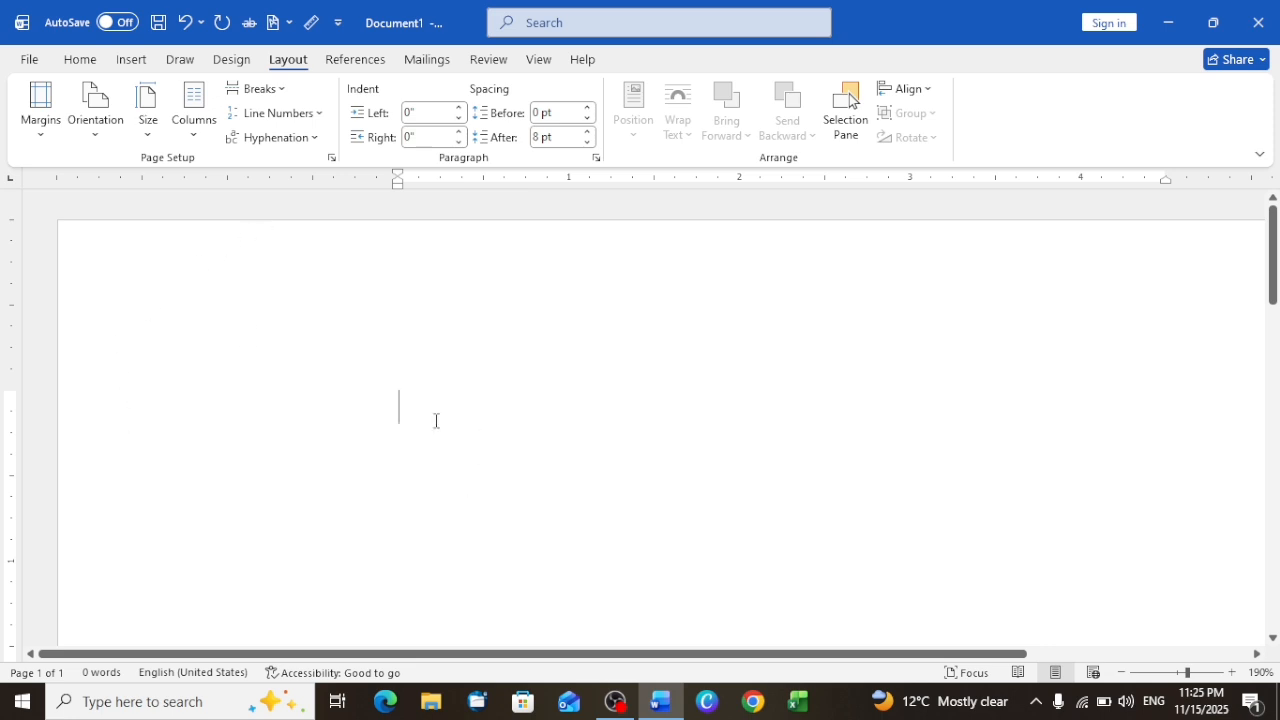
{"action": "left_click", "coordinate": [41, 115]}
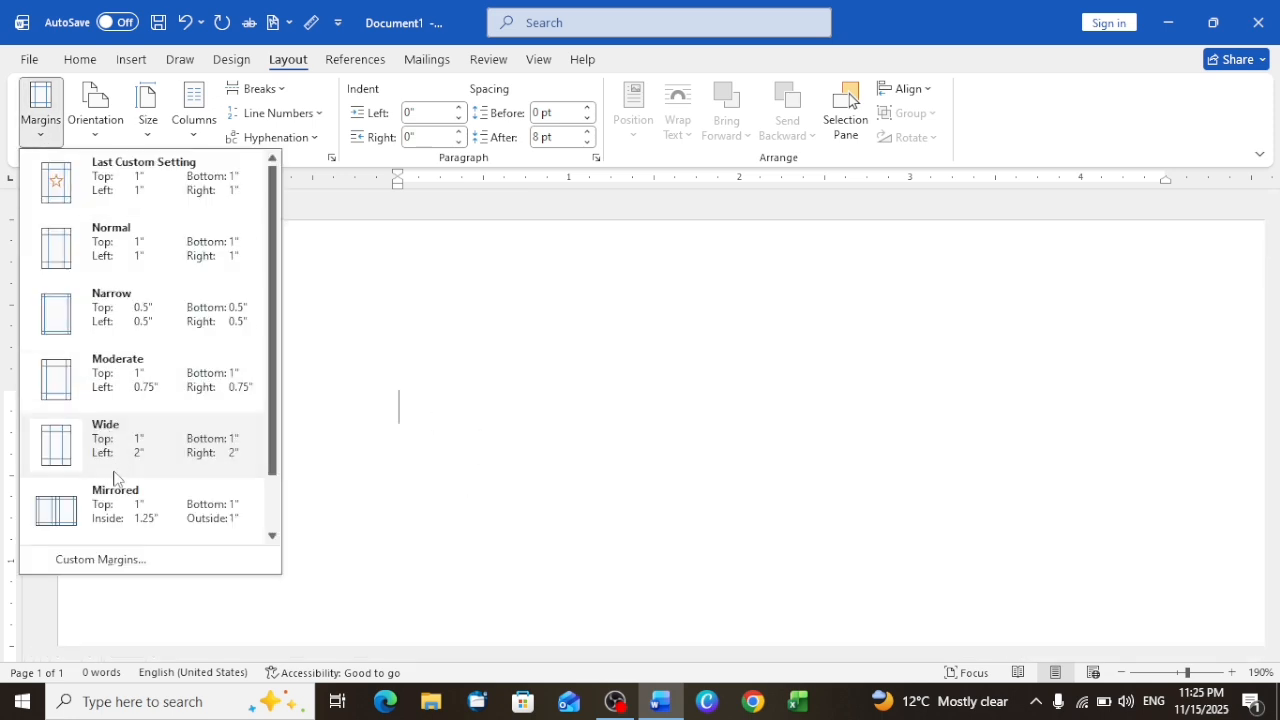
{"action": "left_click", "coordinate": [90, 512]}
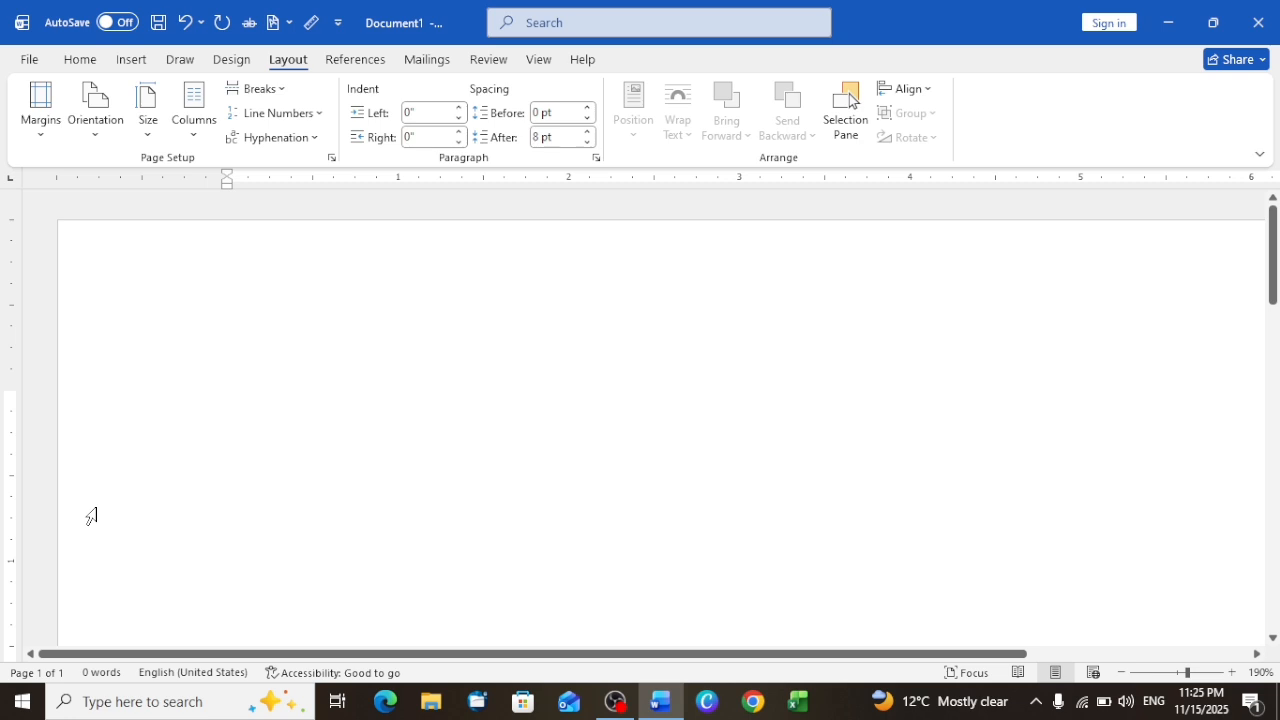
{"action": "key", "text": "ctrl+z"}
{"action": "key", "text": "ctrl+z"}
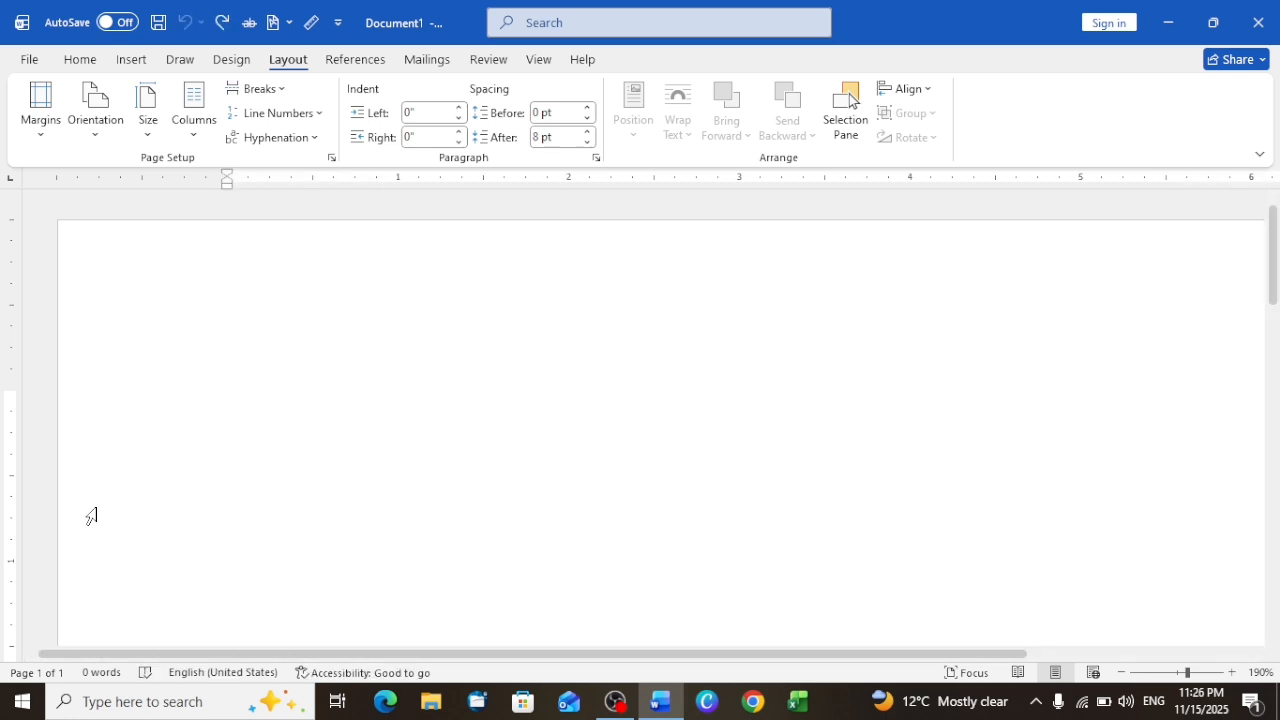
Step: Examine the remaining margin presets and the custom margin, paper and layout settings in Page Setup, and close it without changes
{"action": "scroll", "coordinate": [90, 516], "scroll_direction": "down", "scroll_amount": 2, "text": "ctrl"}
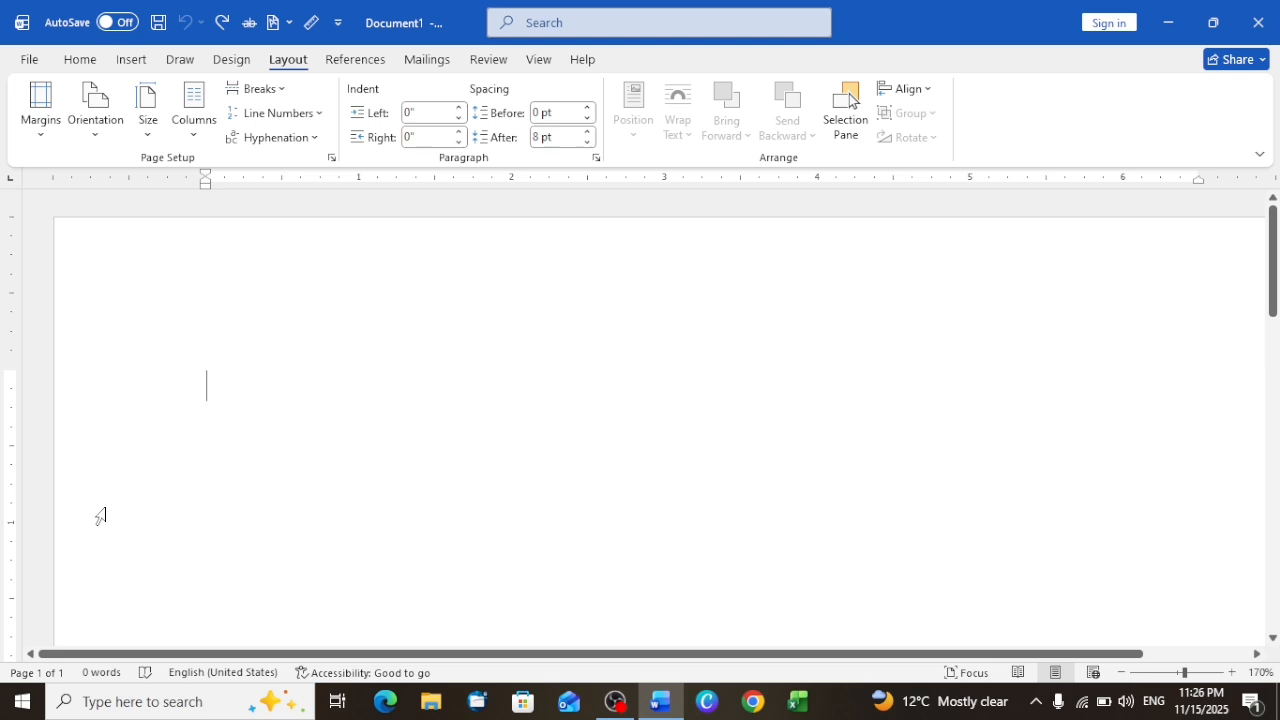
{"action": "scroll", "coordinate": [100, 516], "scroll_direction": "down", "scroll_amount": 9, "text": "ctrl"}
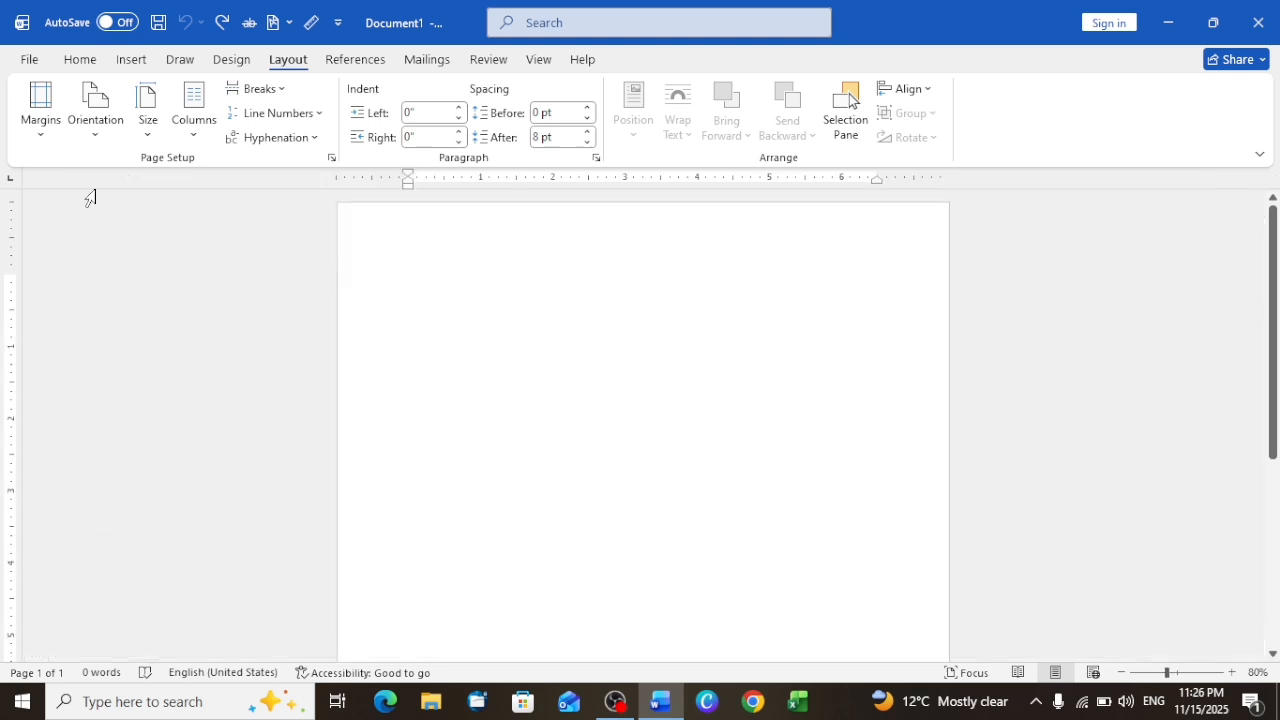
{"action": "left_click", "coordinate": [41, 130]}
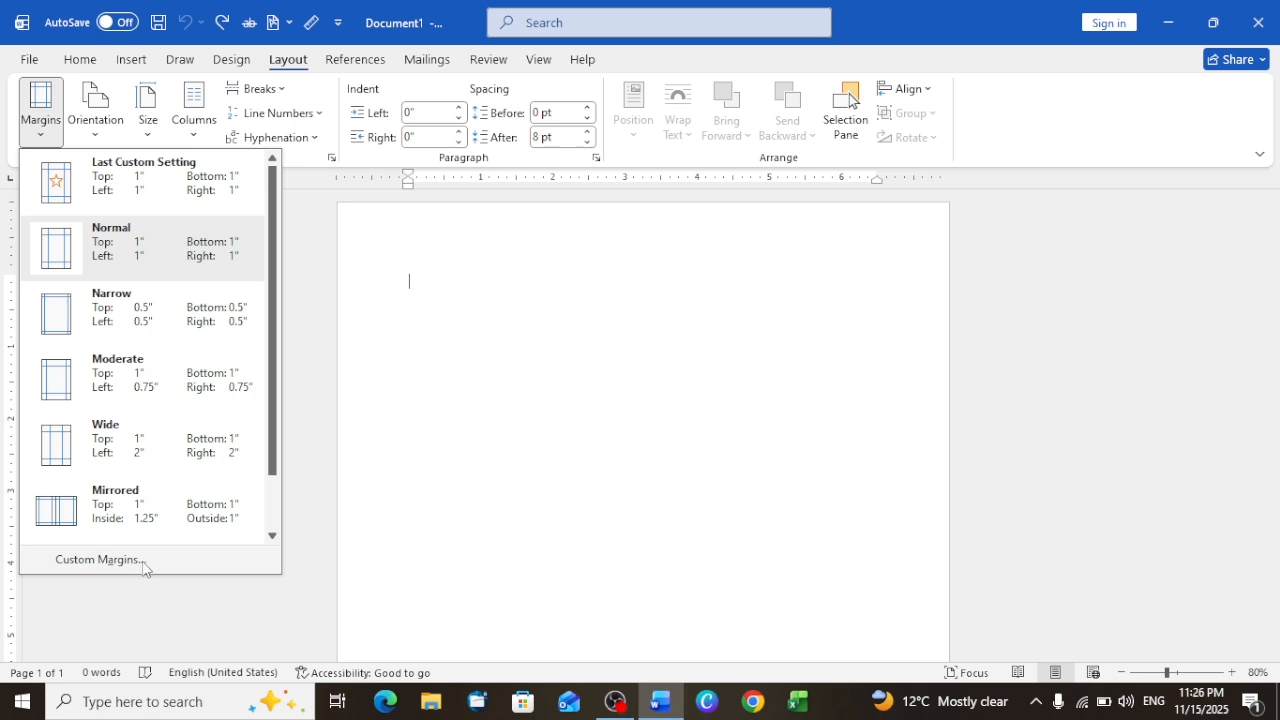
{"action": "scroll", "coordinate": [266, 474], "scroll_direction": "down", "scroll_amount": 1}
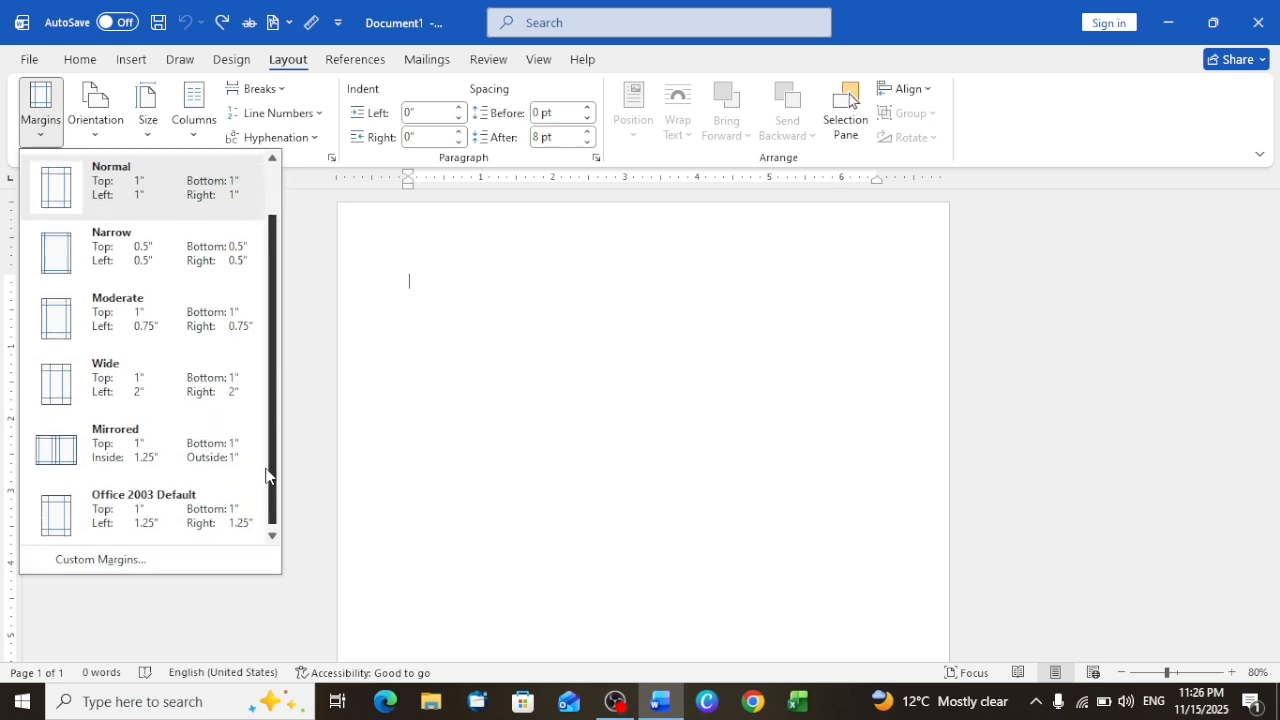
{"action": "left_click", "coordinate": [114, 560]}
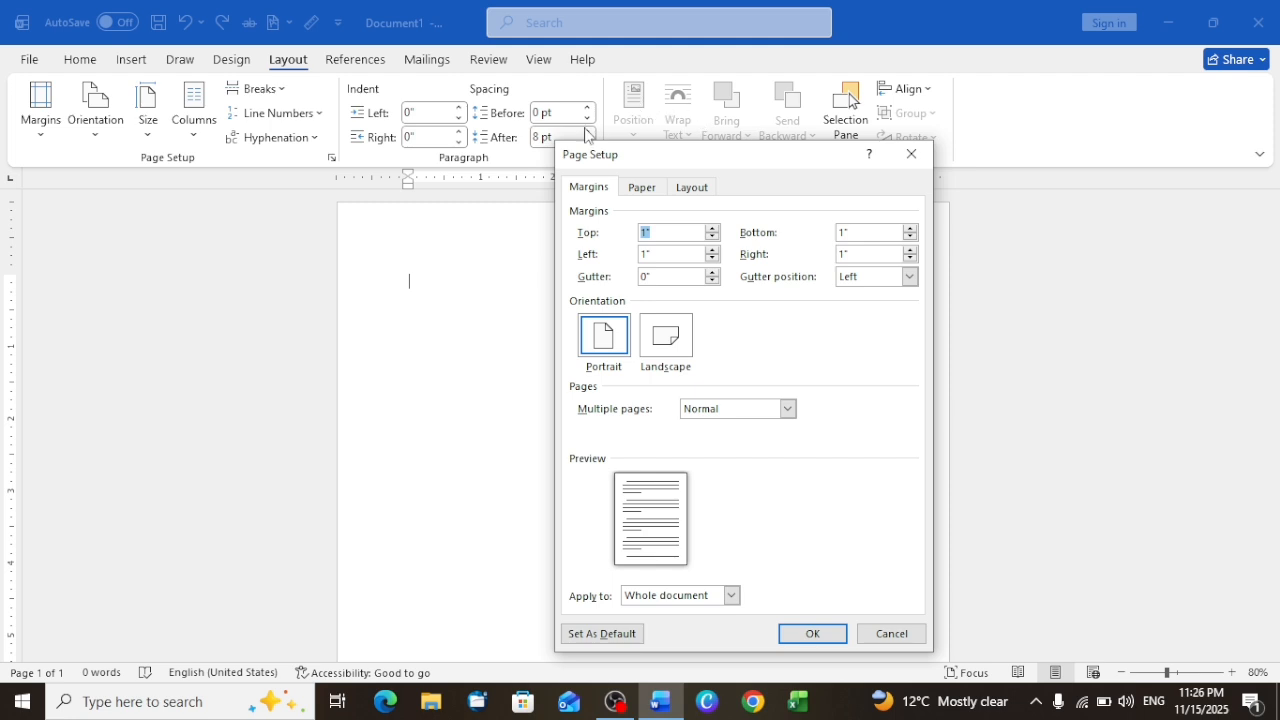
{"action": "left_click_drag", "start_coordinate": [560, 170], "coordinate": [483, 229]}
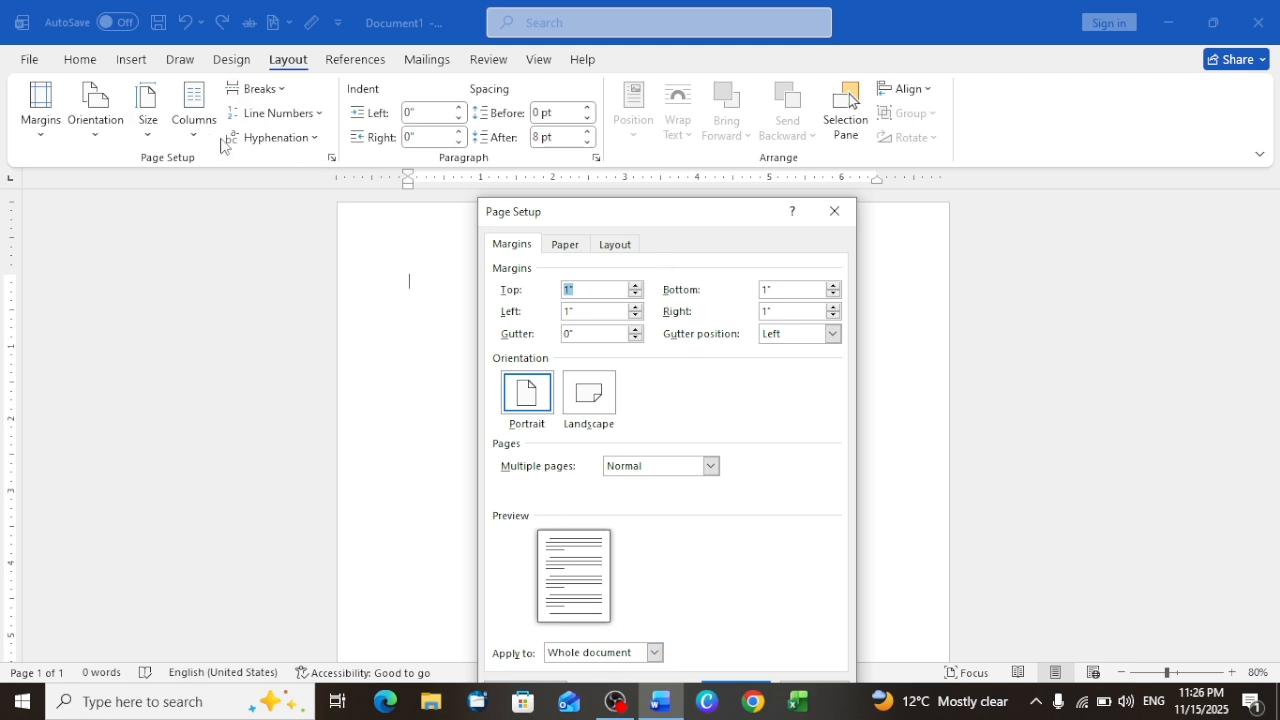
{"action": "left_click", "coordinate": [575, 250]}
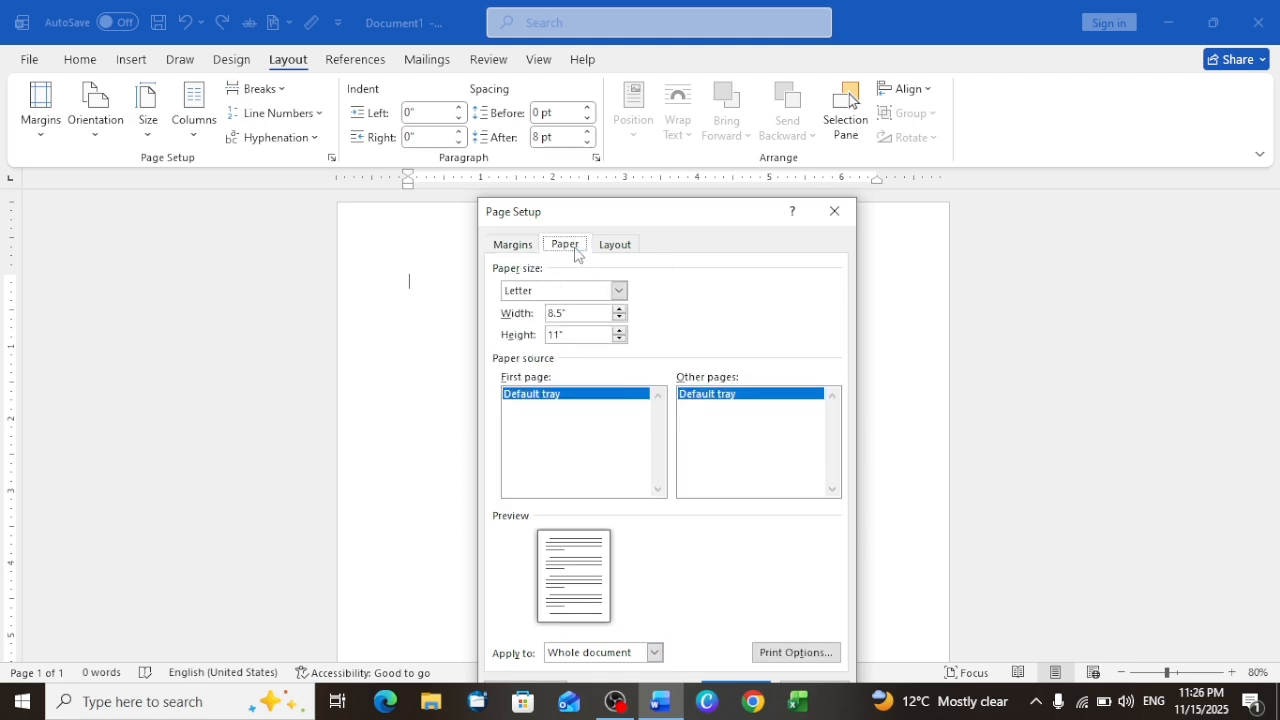
{"action": "left_click", "coordinate": [603, 250]}
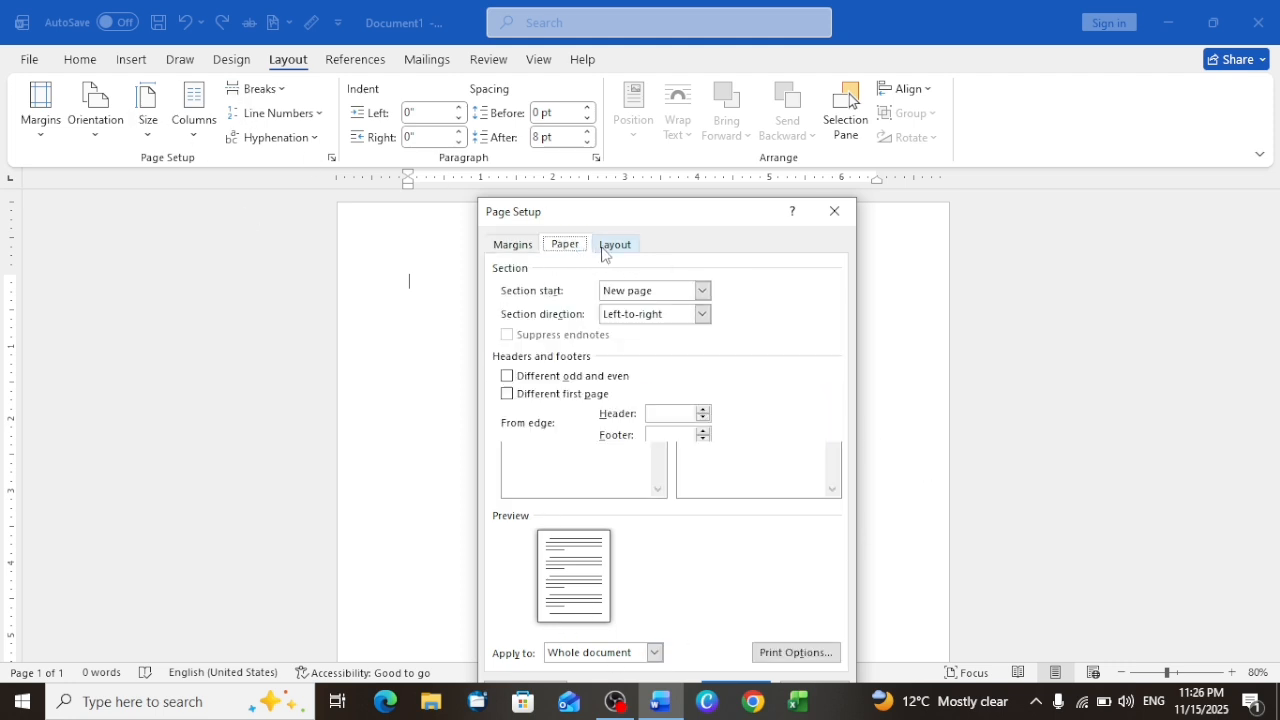
{"action": "left_click", "coordinate": [829, 209]}
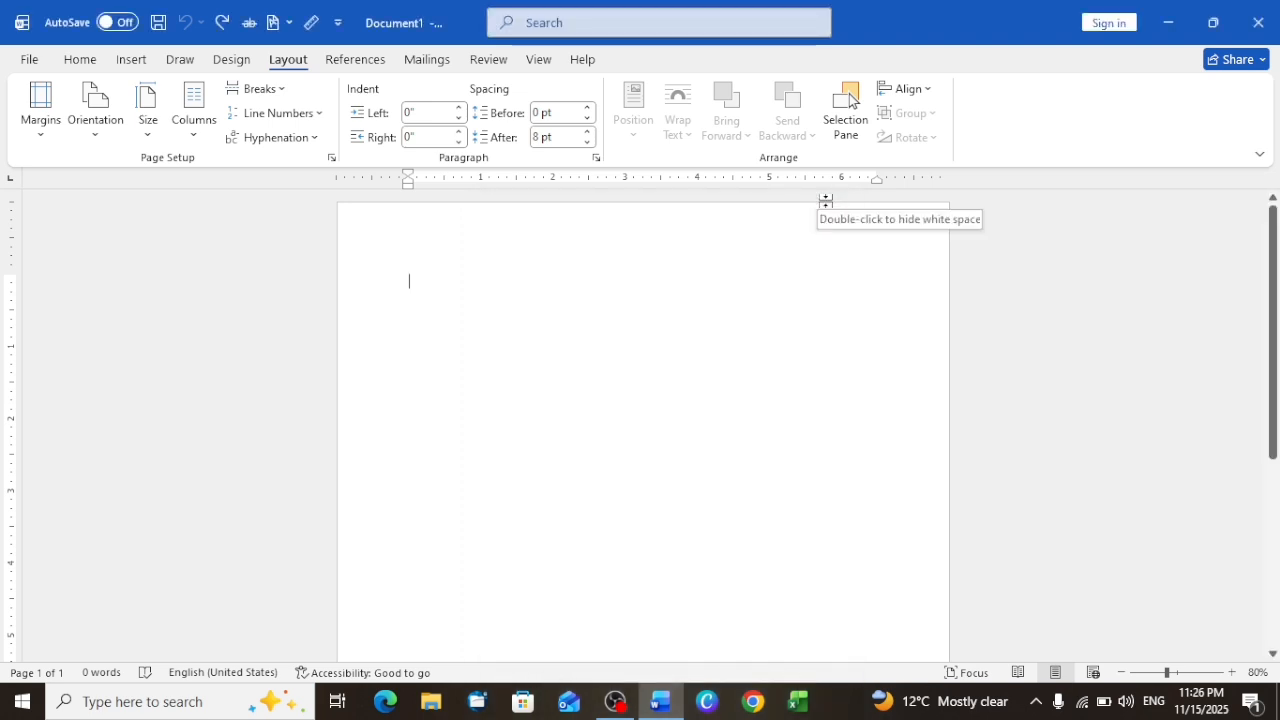
Step: Try the Landscape page orientation and undo it
{"action": "left_click", "coordinate": [98, 135]}
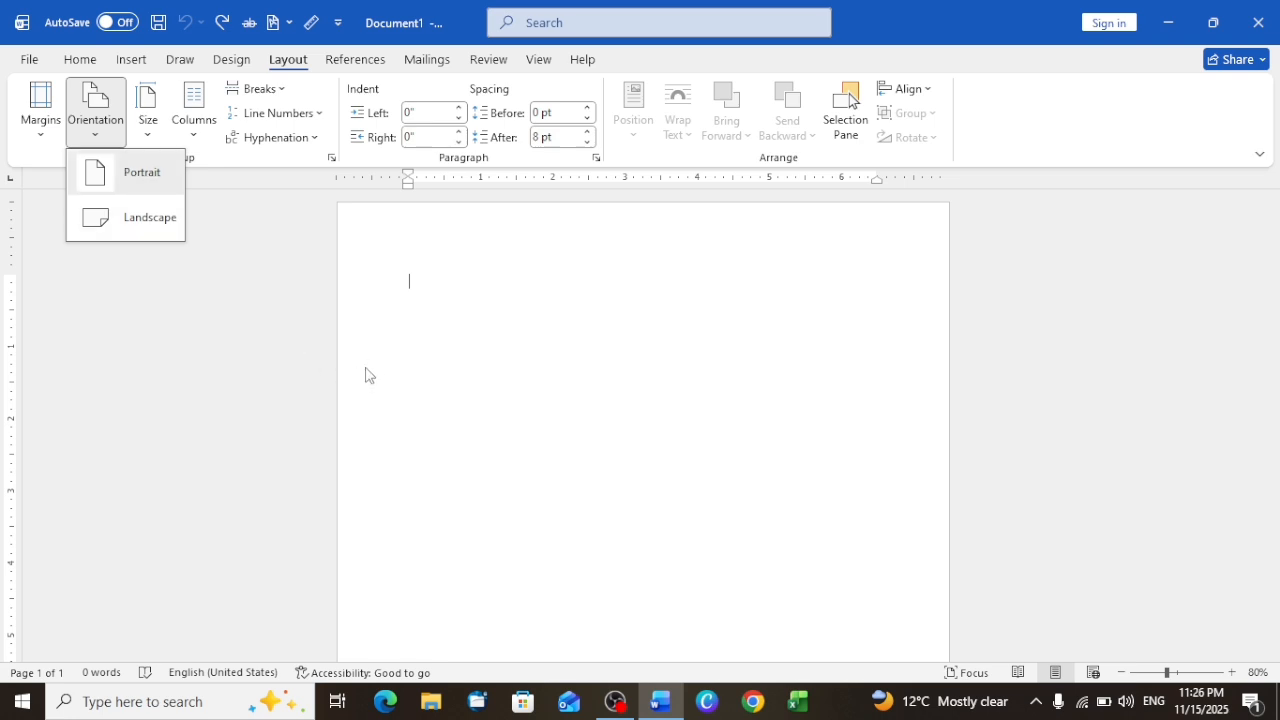
{"action": "left_click", "coordinate": [132, 228]}
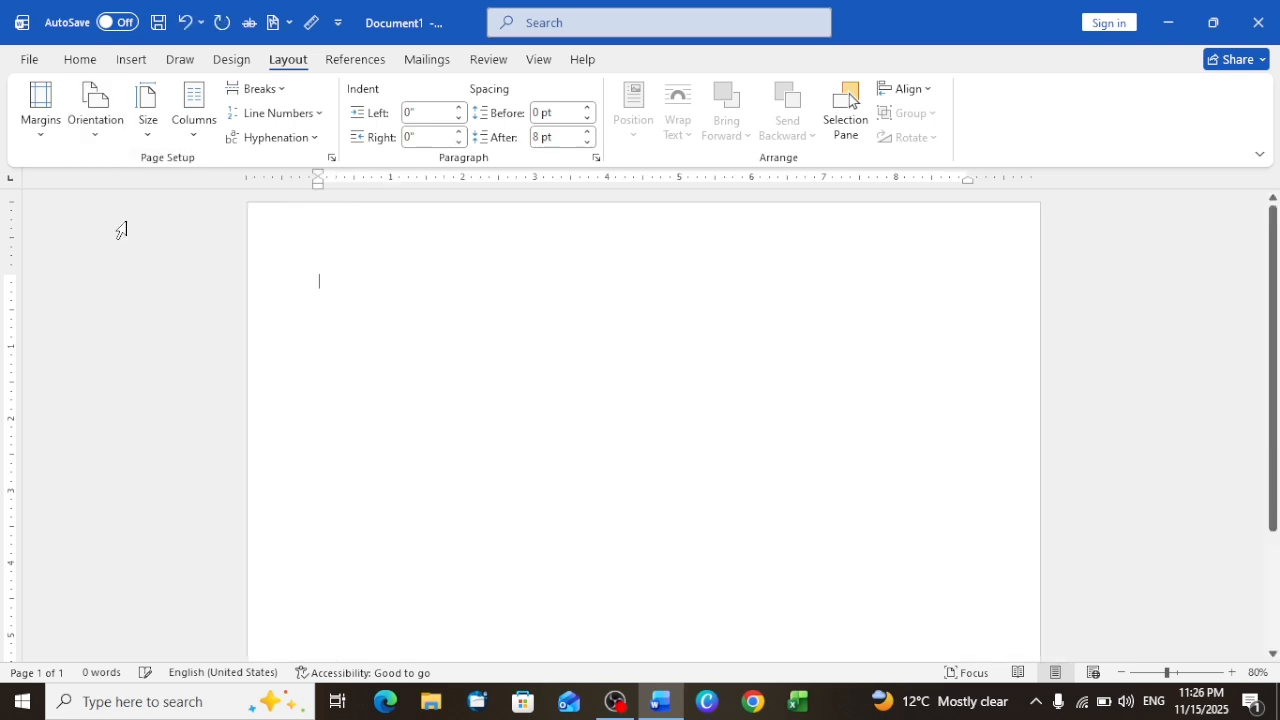
{"action": "key", "text": "ctrl+z"}
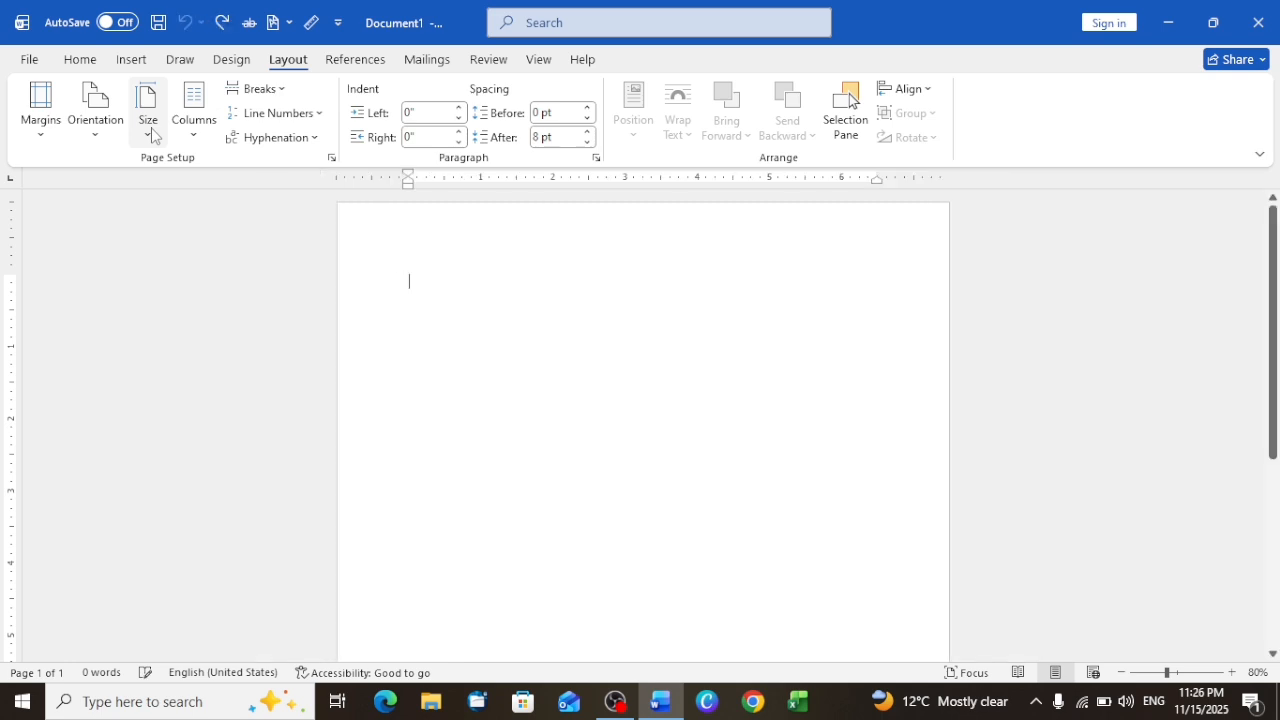
Step: Review the preset paper sizes and the paper and margin settings in Page Setup, and close it without changes
{"action": "left_click", "coordinate": [154, 137]}
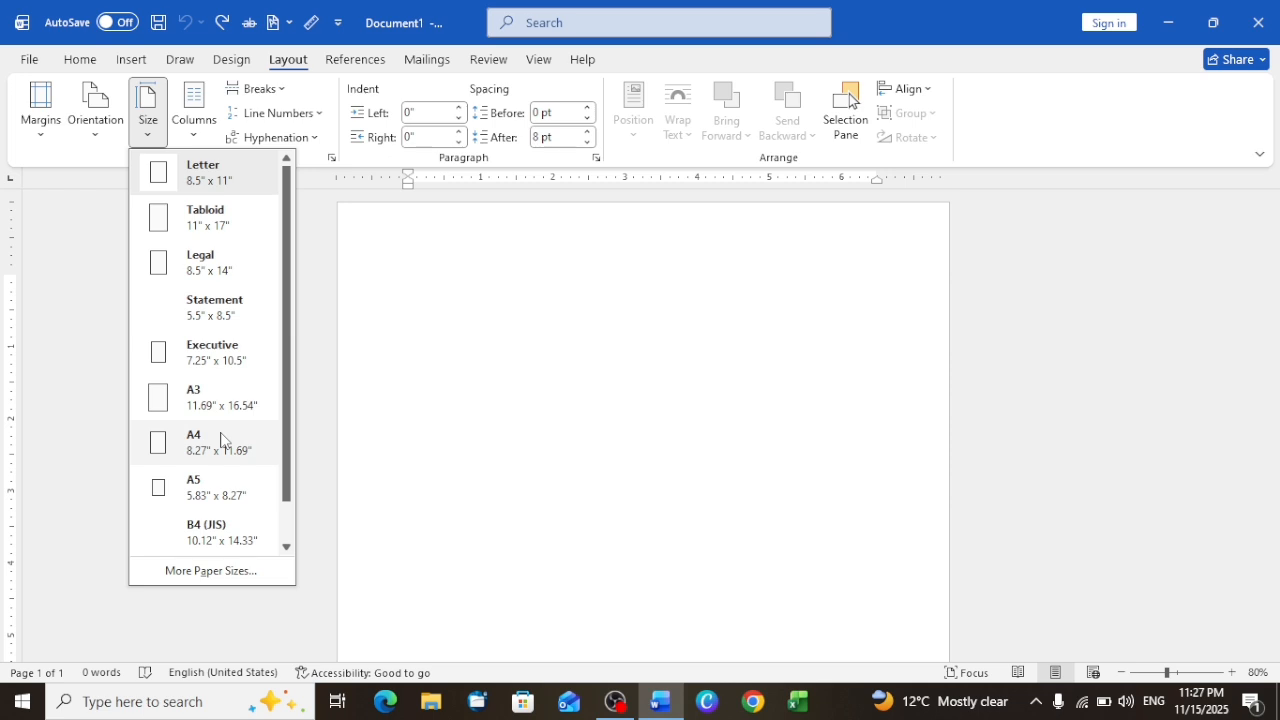
{"action": "scroll", "coordinate": [220, 440], "scroll_direction": "down", "scroll_amount": 1}
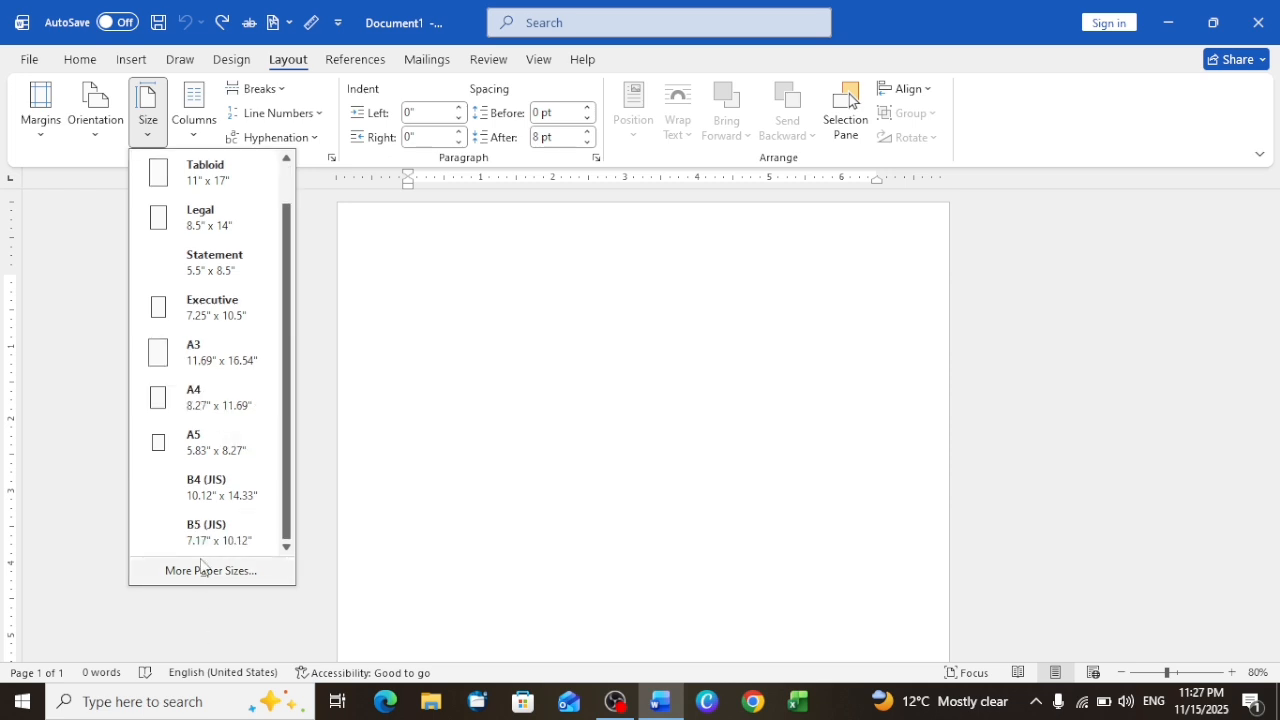
{"action": "left_click", "coordinate": [202, 569]}
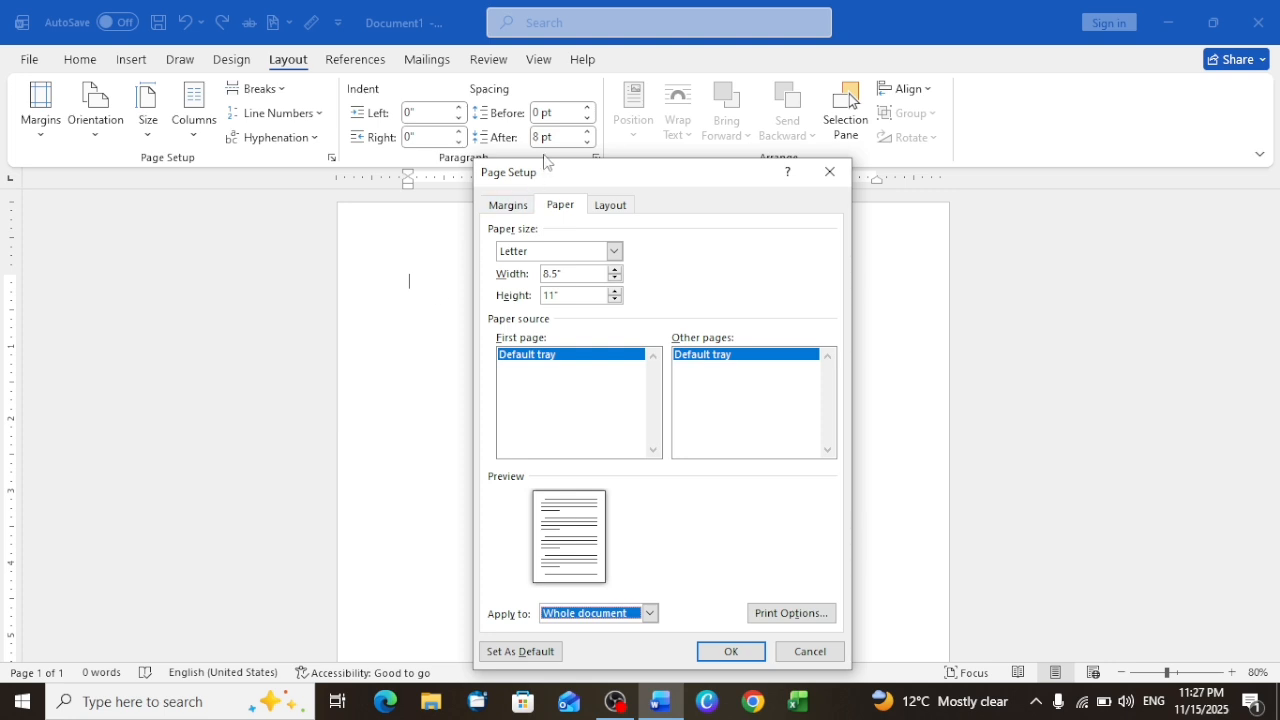
{"action": "left_click", "coordinate": [503, 207]}
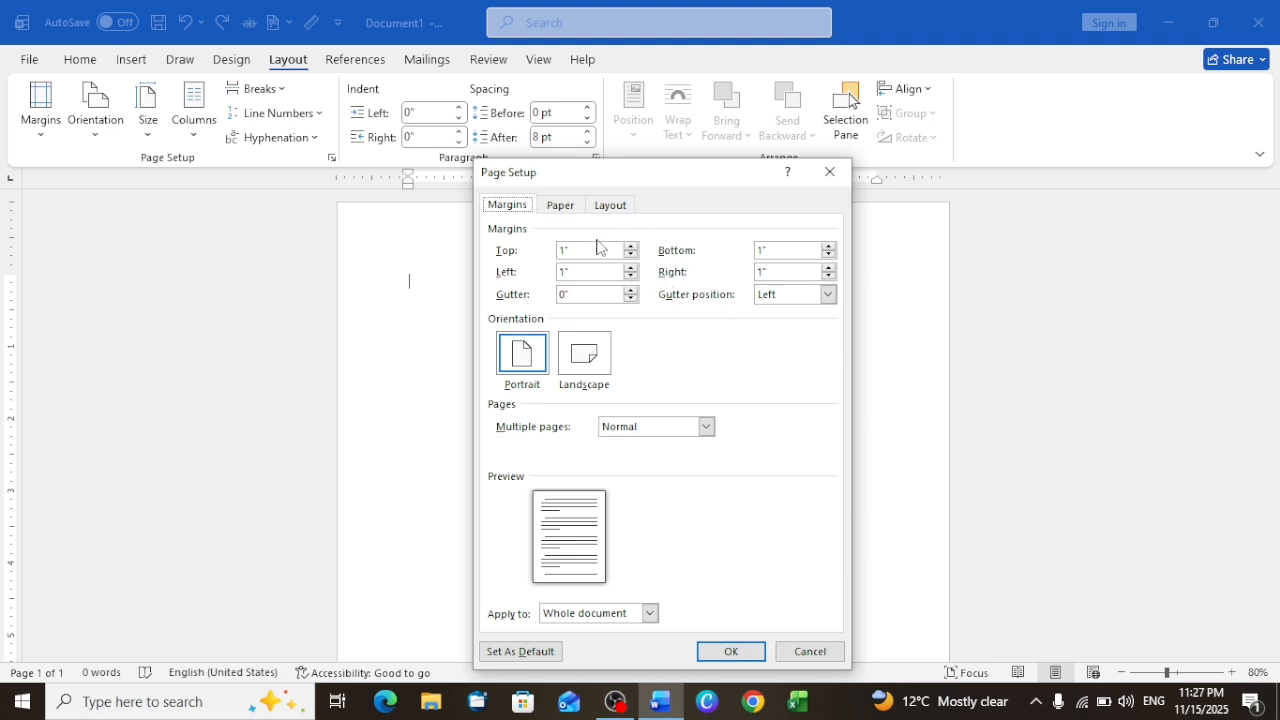
{"action": "left_click", "coordinate": [560, 205]}
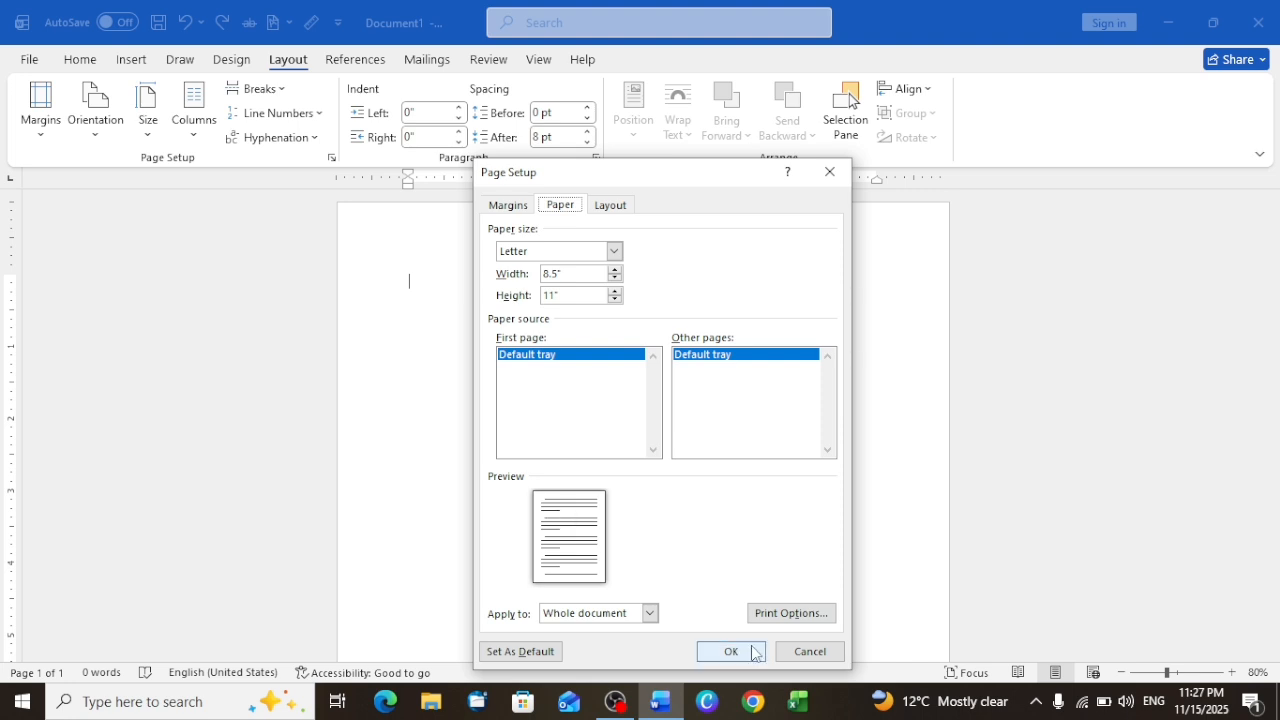
{"action": "left_click", "coordinate": [827, 181]}
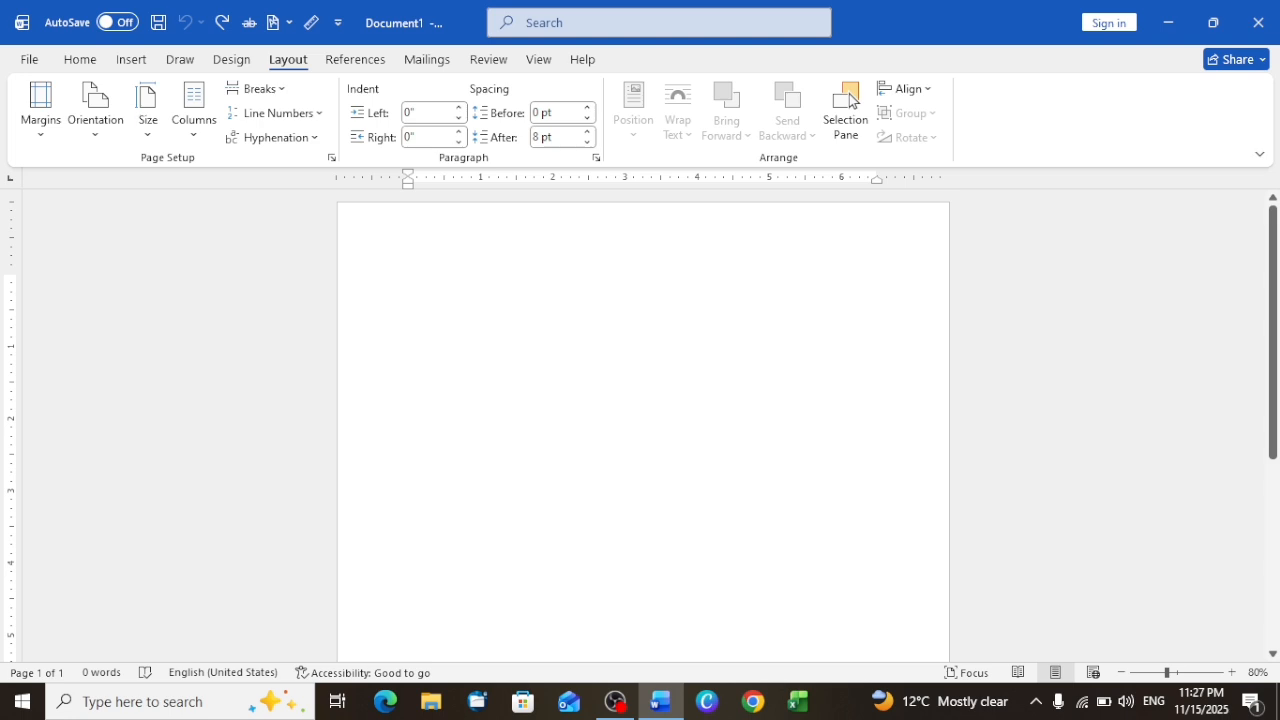
Step: Generate sample paragraphs in the document with =rand(15)
{"action": "type", "text": "nd"}
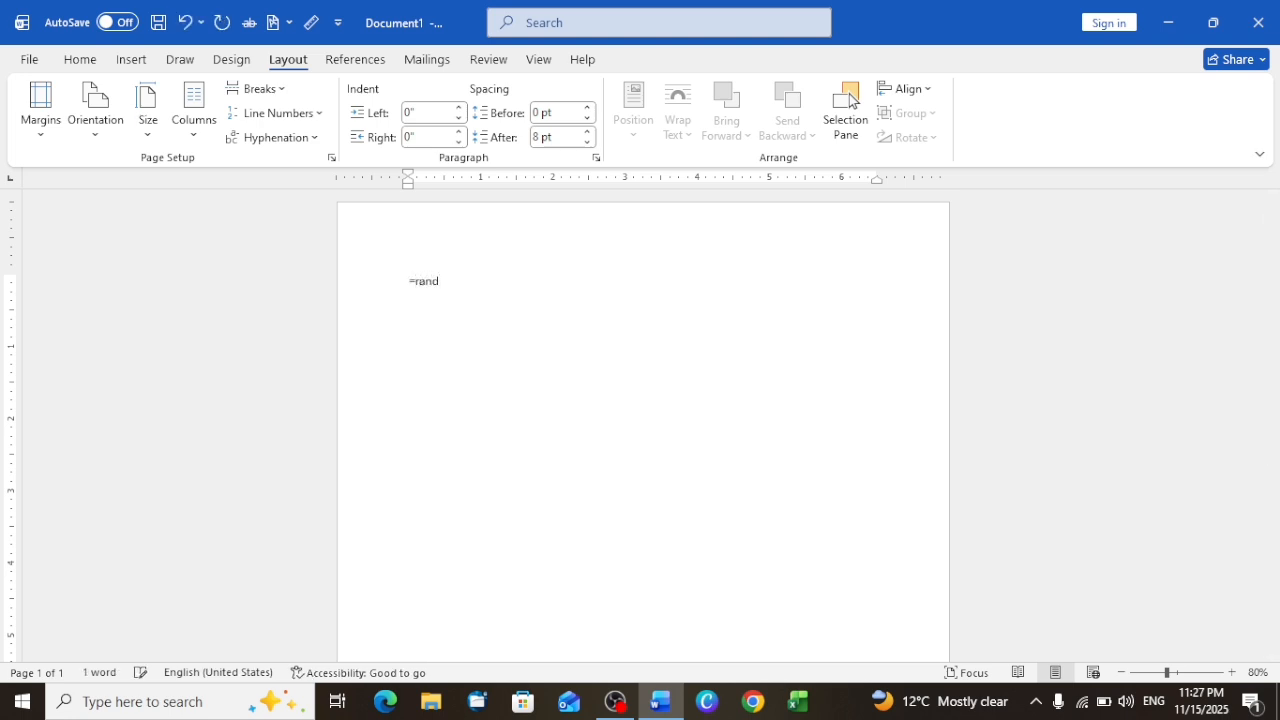
{"action": "type", "text": "(15)"}
{"action": "key", "text": "Return"}
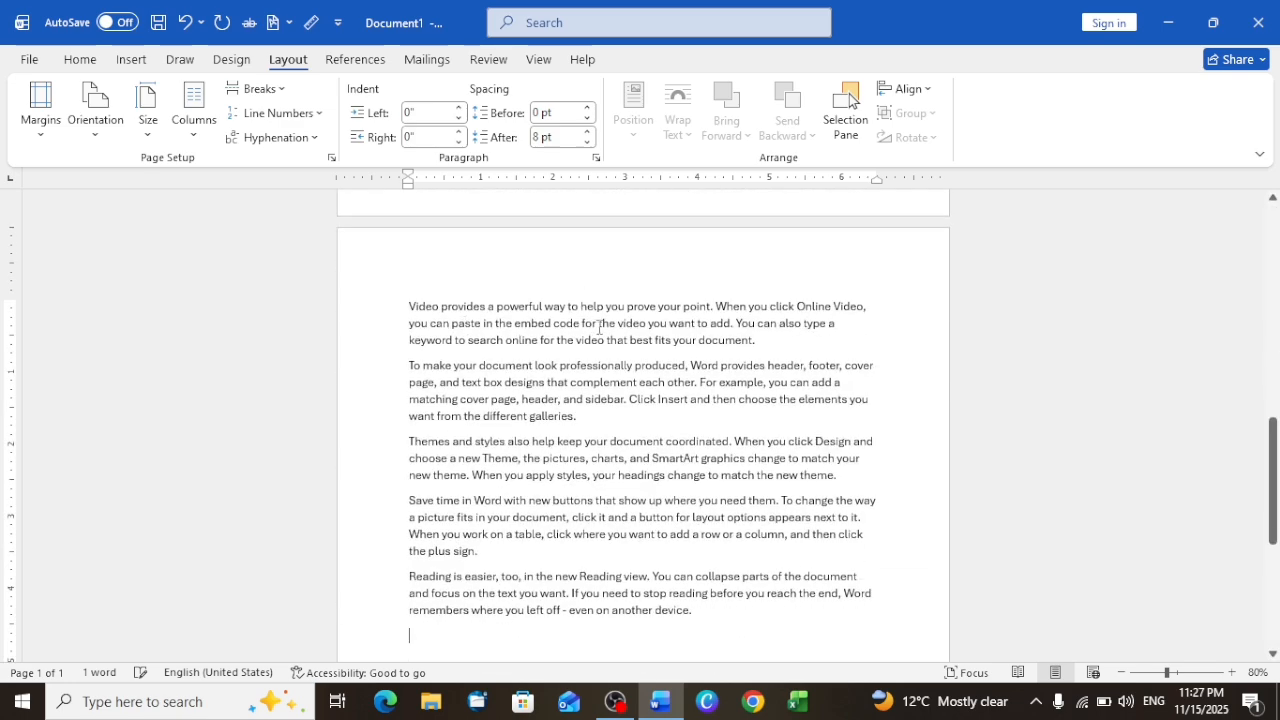
Step: Select the sample text on the second page
{"action": "scroll", "coordinate": [599, 326], "scroll_direction": "down", "scroll_amount": 6}
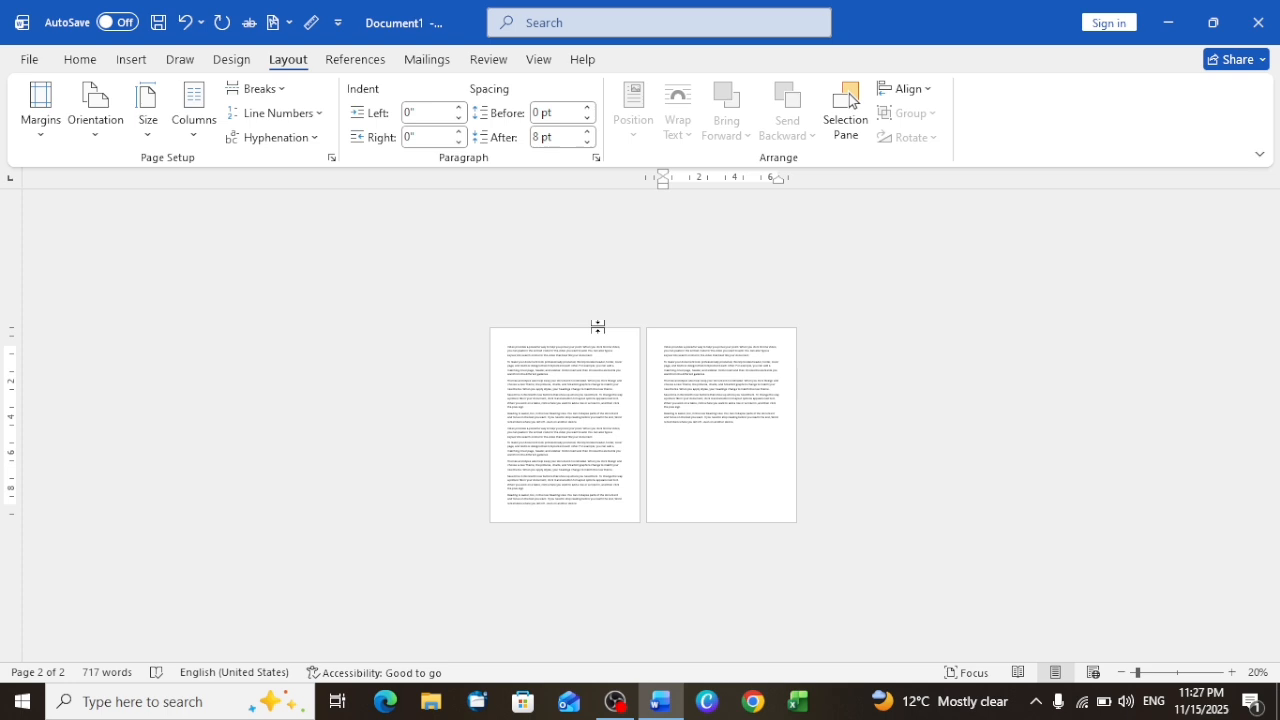
{"action": "scroll", "coordinate": [598, 327], "scroll_direction": "up", "scroll_amount": 2}
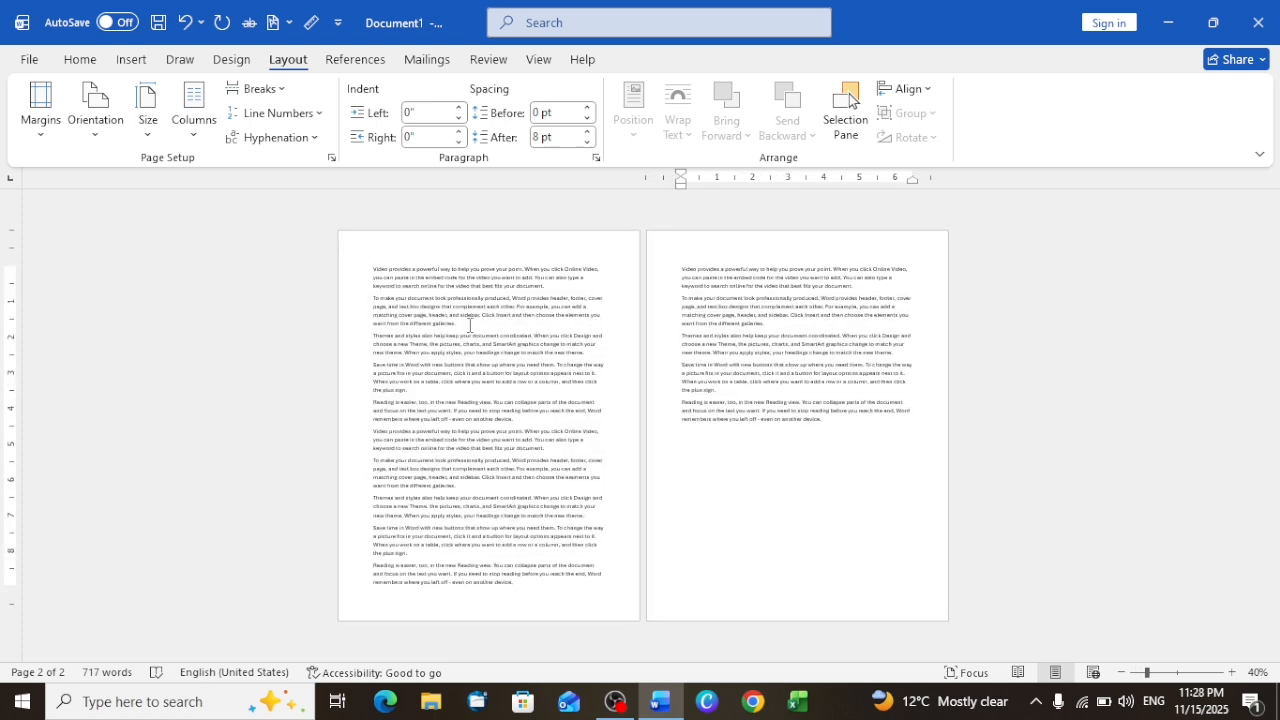
{"action": "left_click_drag", "start_coordinate": [883, 443], "coordinate": [696, 251]}
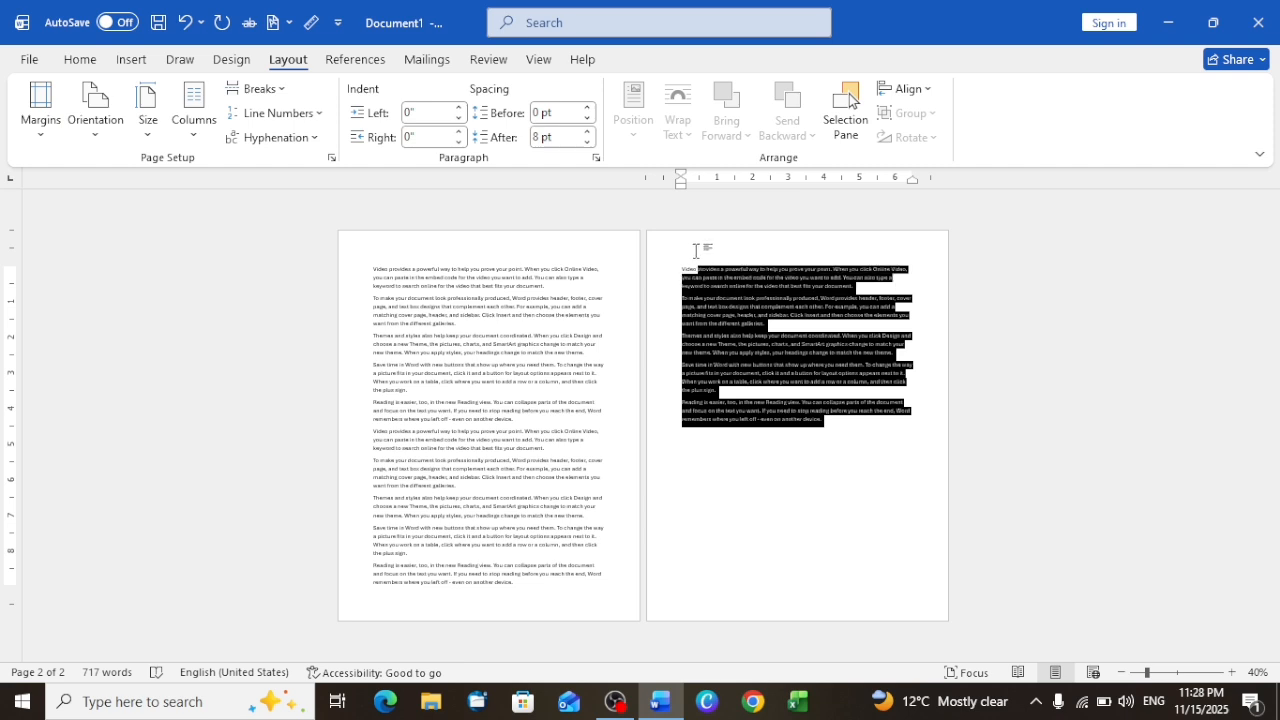
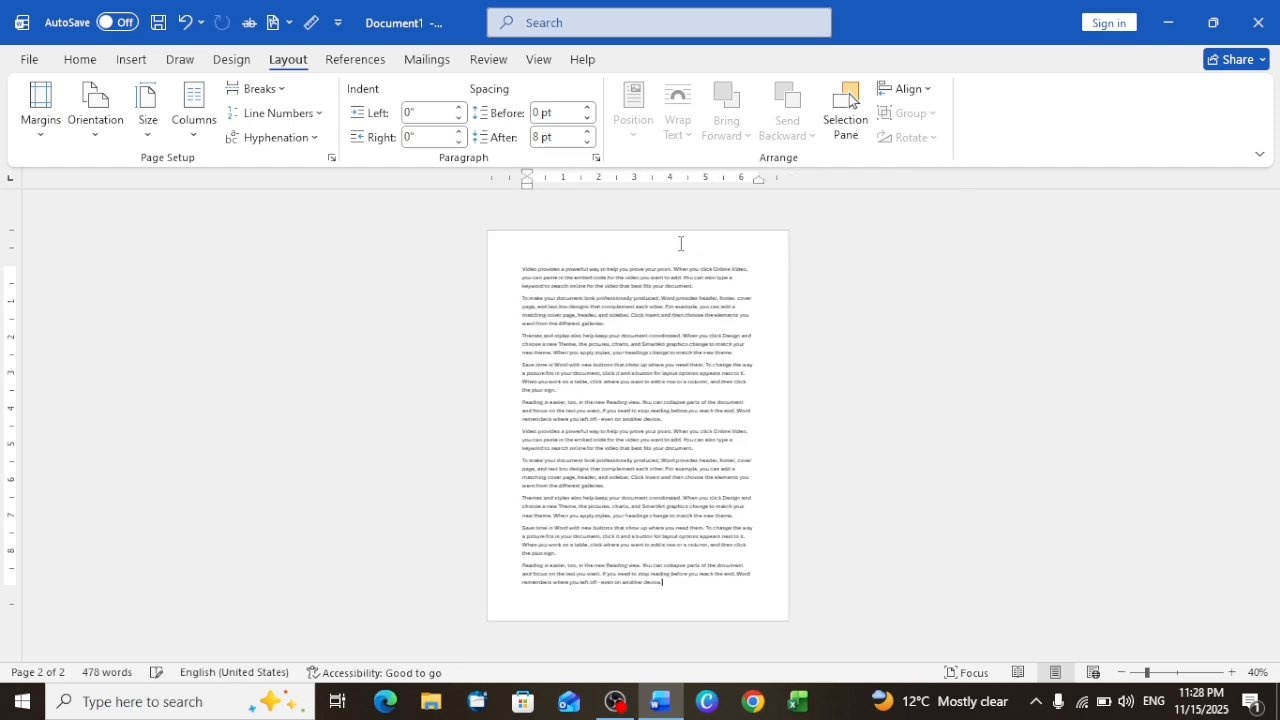
Step: Undo the last edit to the sample text, and lay out the document in two columns
{"action": "key", "text": "ctrl+z"}
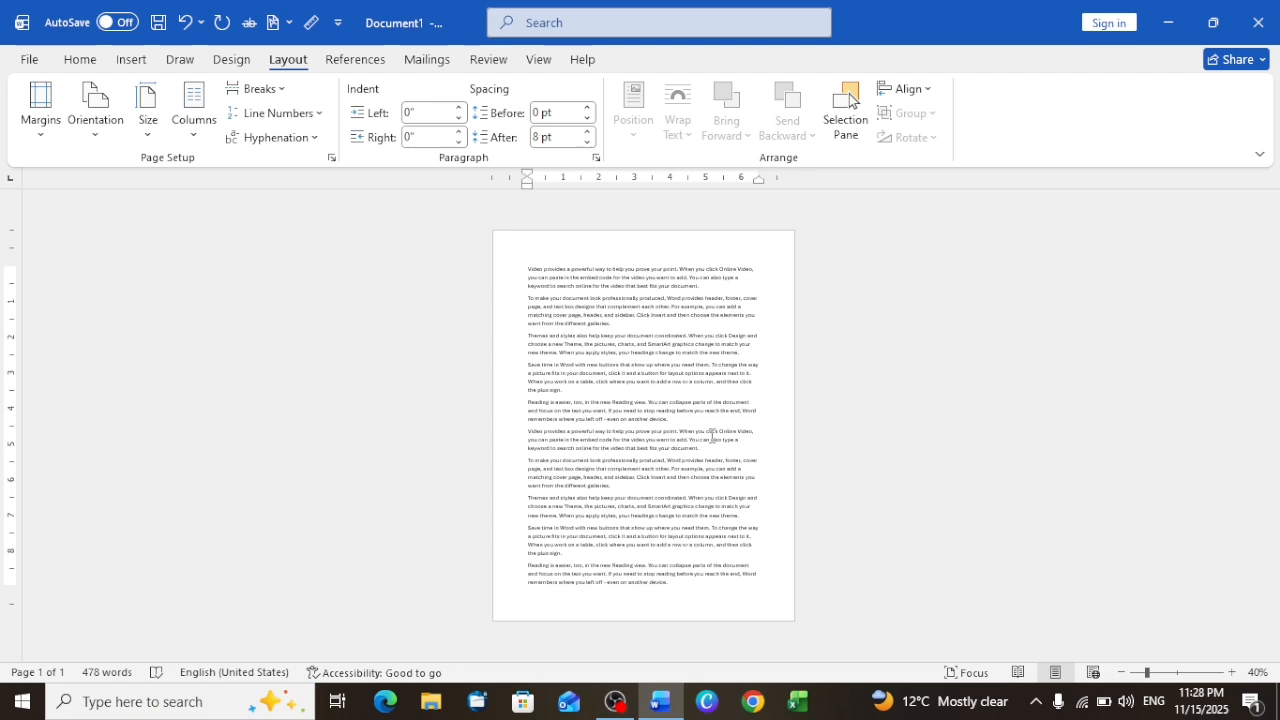
{"action": "scroll", "coordinate": [712, 435], "scroll_direction": "up", "scroll_amount": 3, "text": "ctrl"}
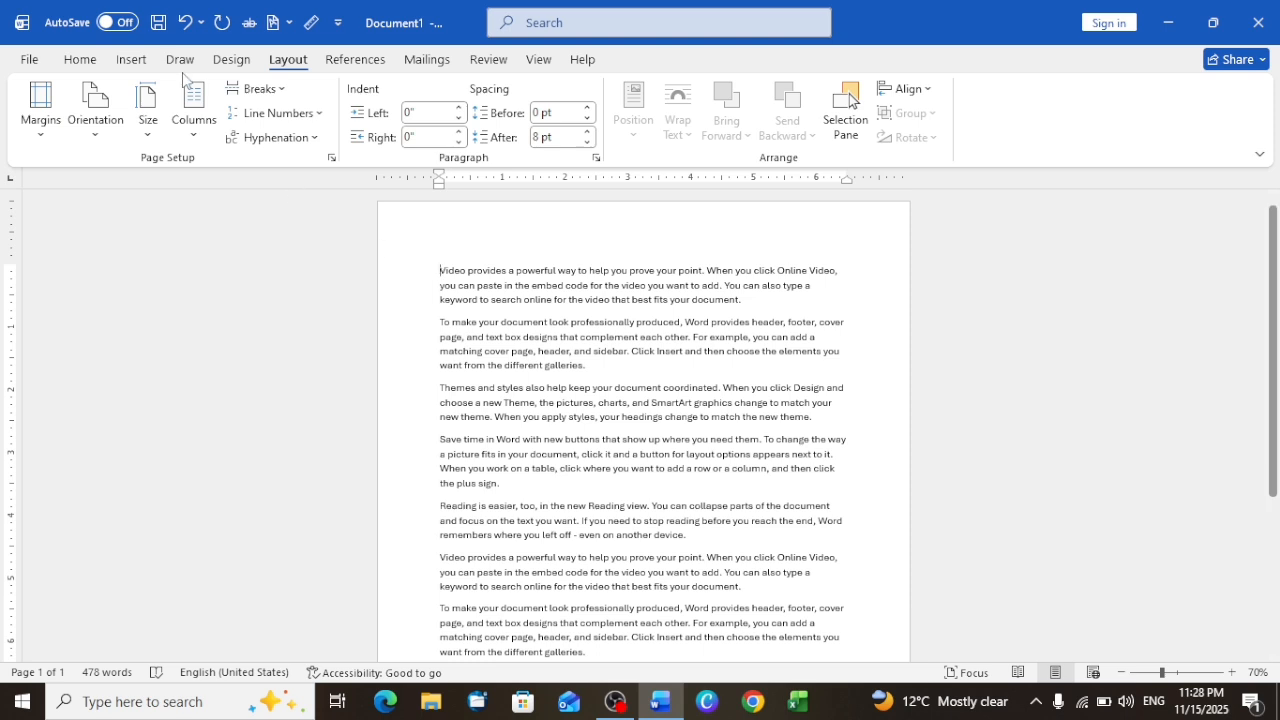
{"action": "left_click", "coordinate": [194, 133]}
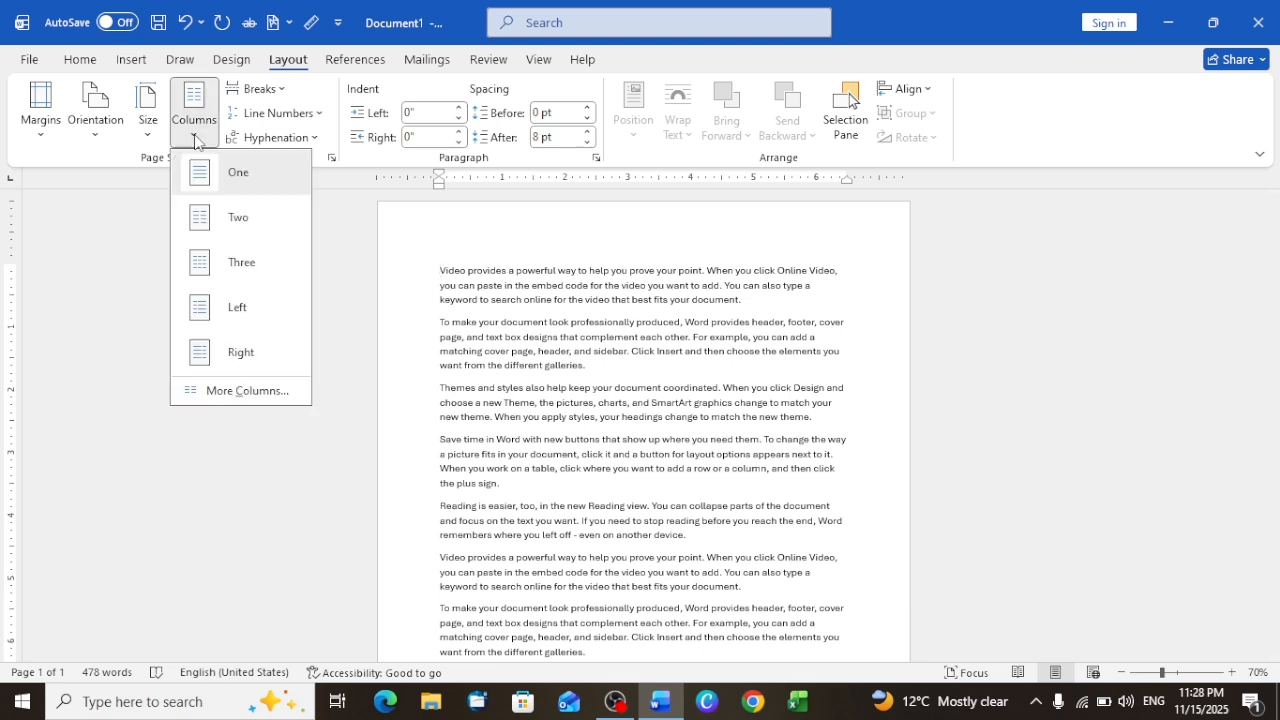
{"action": "left_click", "coordinate": [226, 217]}
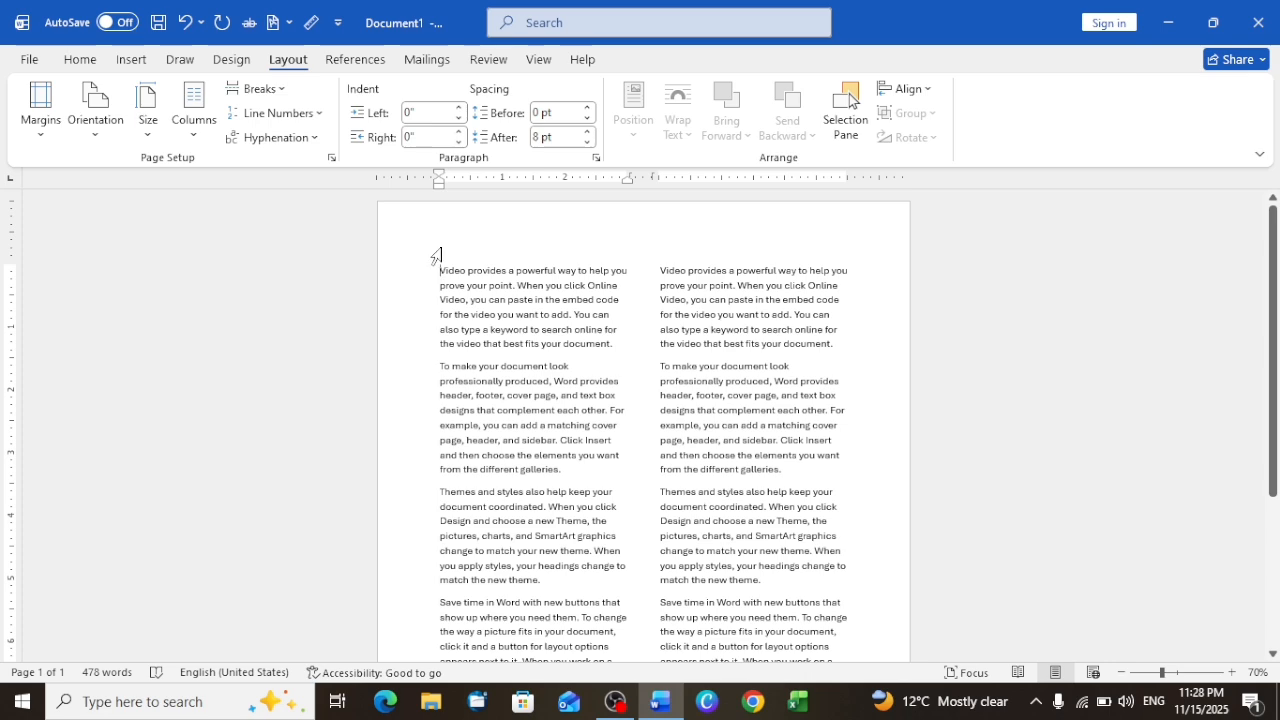
{"action": "scroll", "coordinate": [654, 378], "scroll_direction": "down", "scroll_amount": 3}
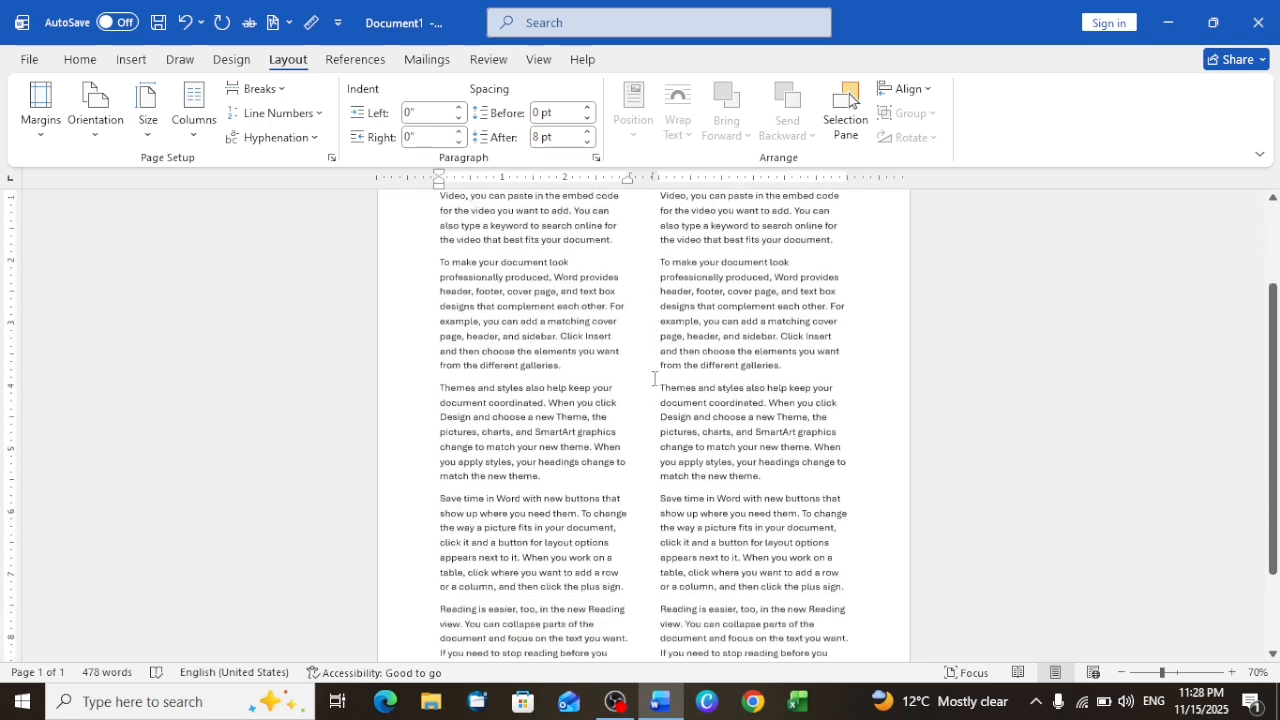
{"action": "scroll", "coordinate": [654, 378], "scroll_direction": "up", "scroll_amount": 2}
{"action": "scroll", "coordinate": [654, 378], "scroll_direction": "down", "scroll_amount": 2}
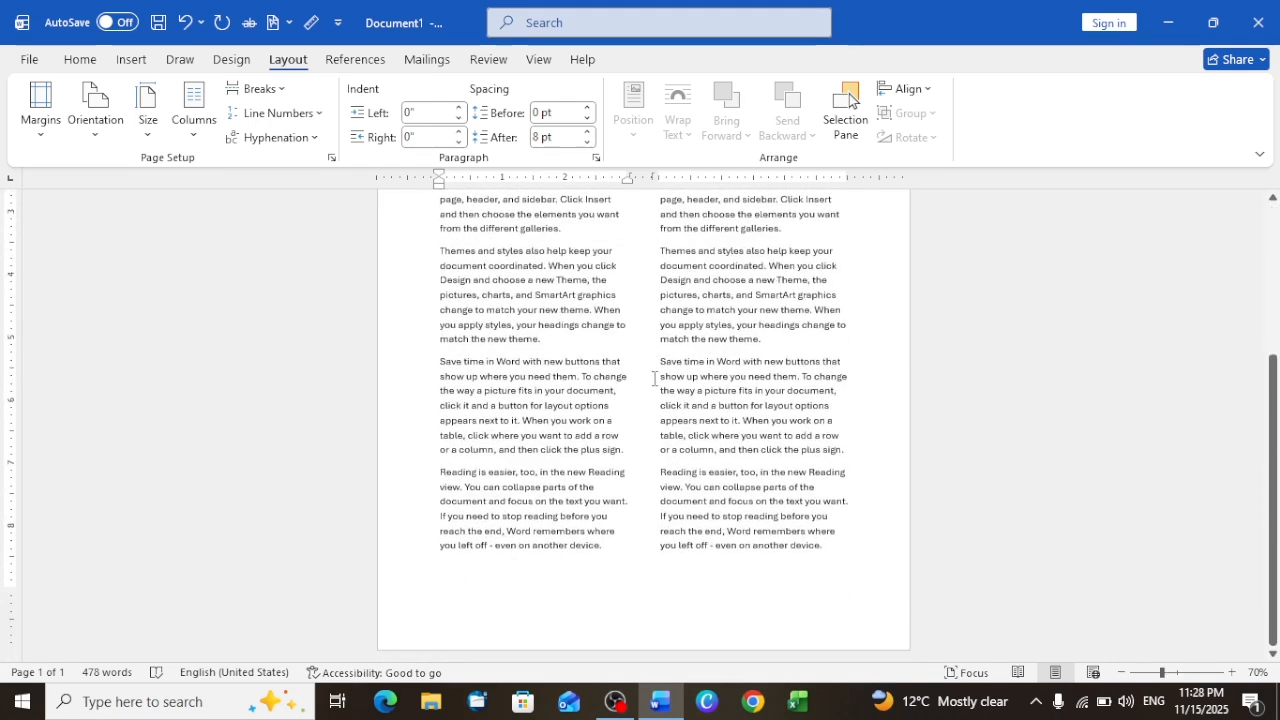
{"action": "scroll", "coordinate": [654, 378], "scroll_direction": "down", "scroll_amount": 6, "text": "ctrl"}
{"action": "scroll", "coordinate": [654, 378], "scroll_direction": "up", "scroll_amount": 2, "text": "ctrl"}
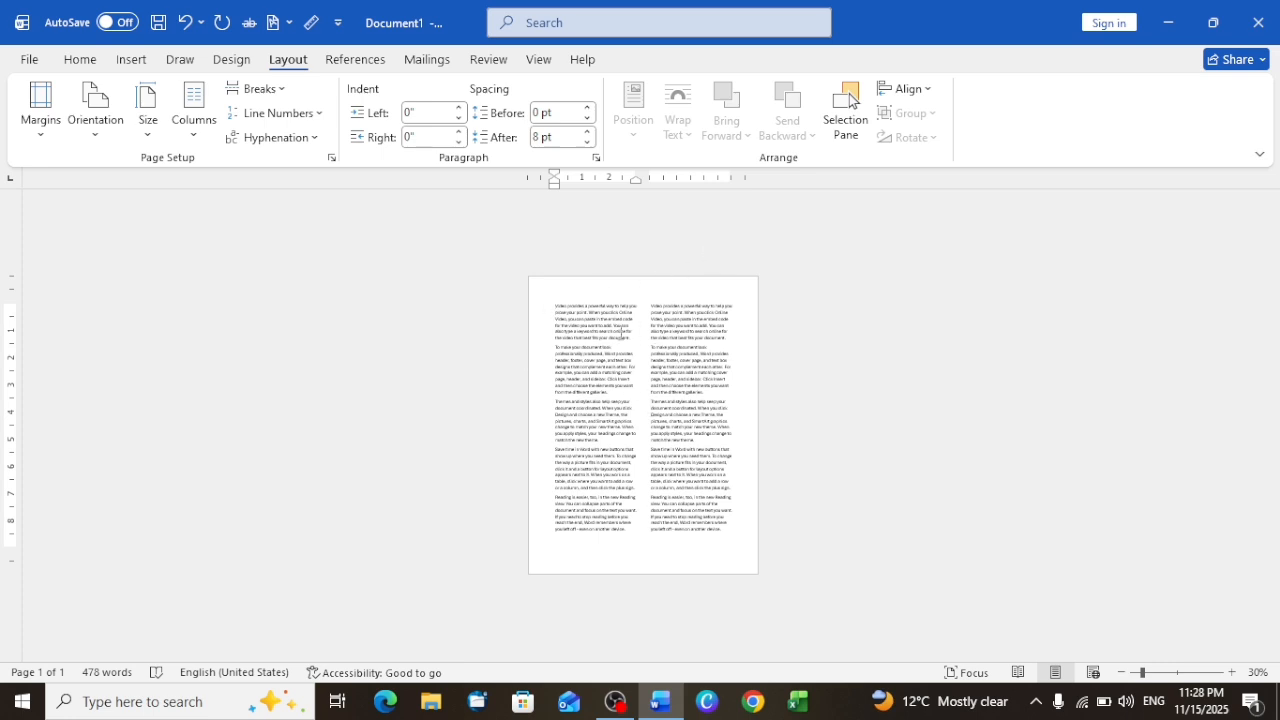
Step: Try the Three column layout and the Left column preset on the whole document
{"action": "left_click", "coordinate": [194, 122]}
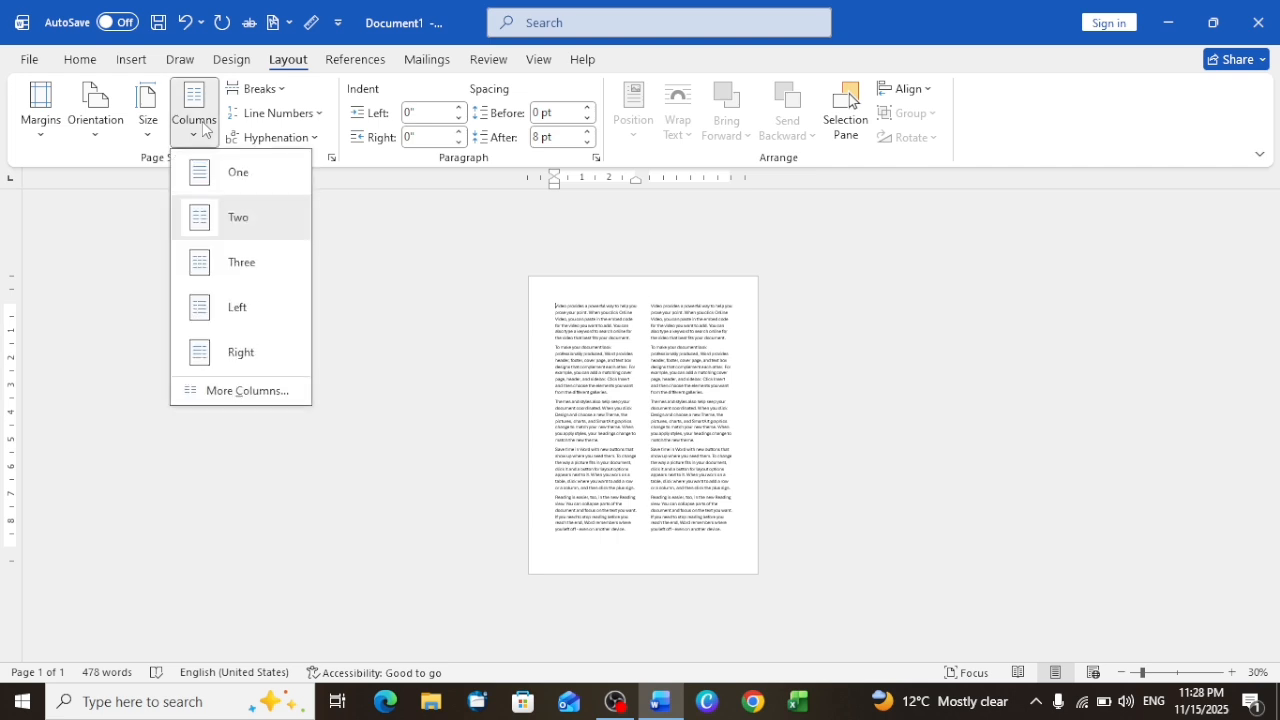
{"action": "left_click", "coordinate": [215, 264]}
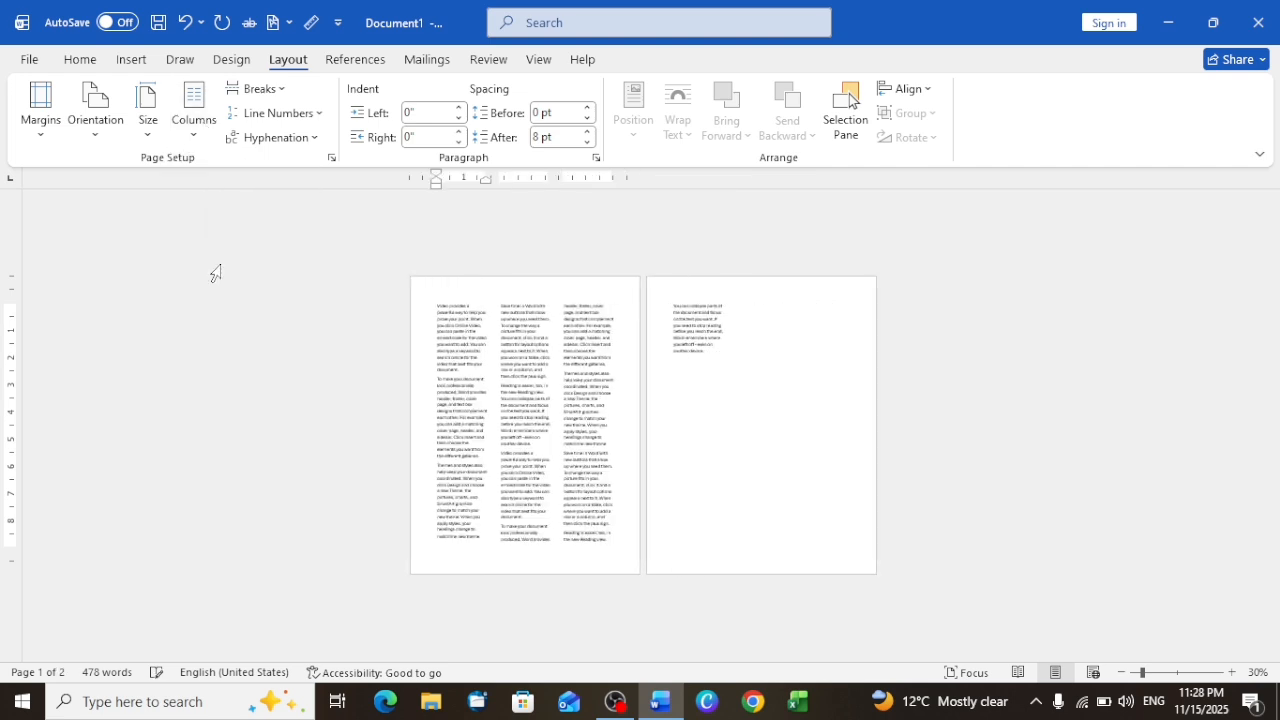
{"action": "left_click", "coordinate": [186, 138]}
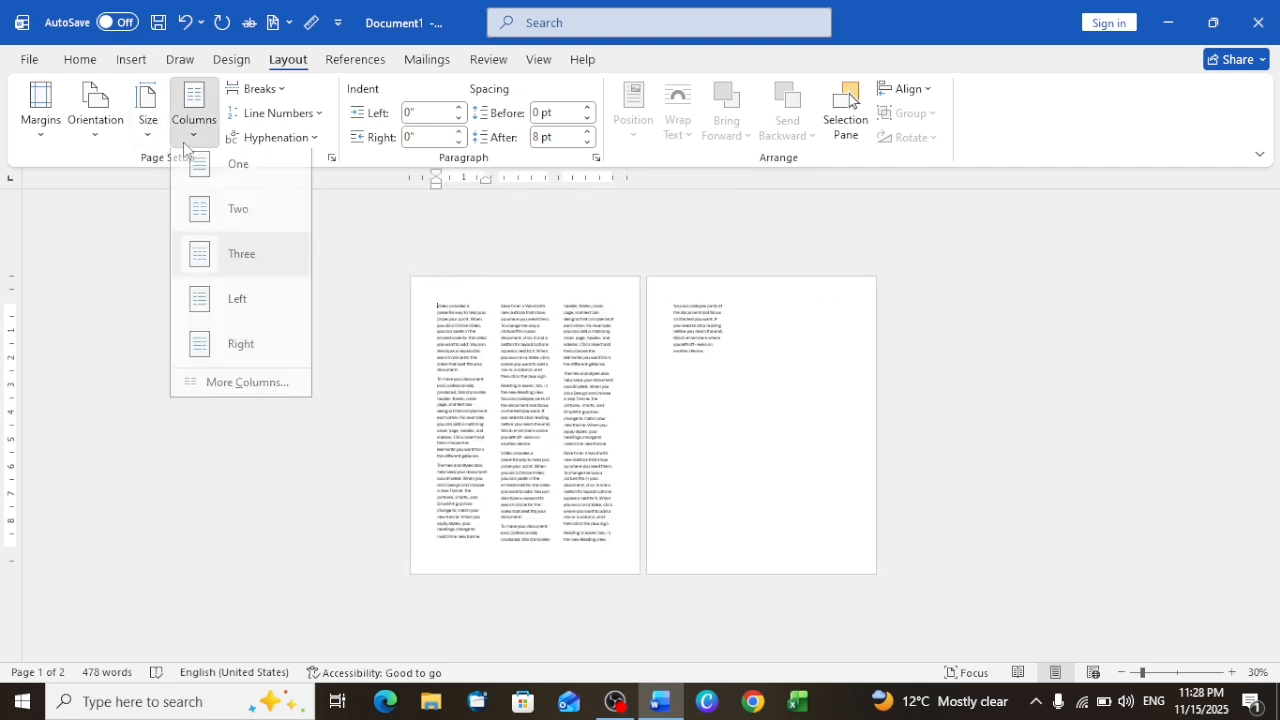
{"action": "left_click", "coordinate": [233, 316]}
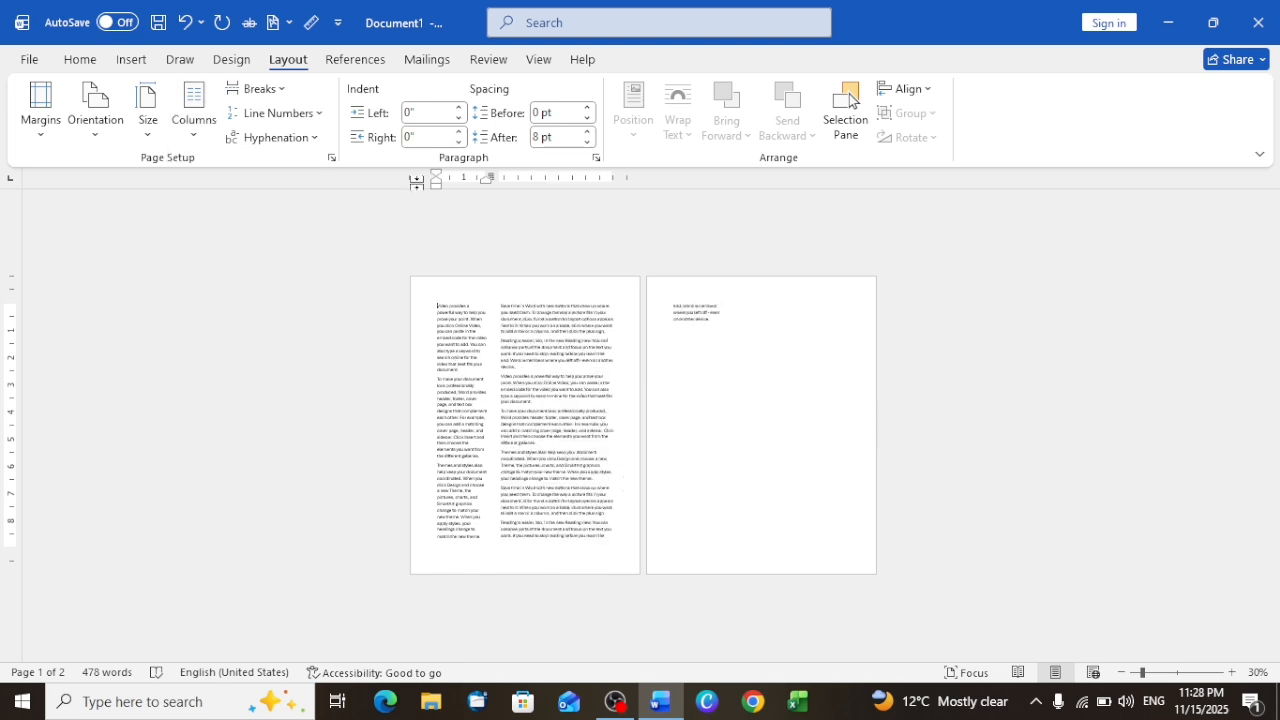
Step: Try the Right column preset, and review the custom column settings without changing them
{"action": "left_click", "coordinate": [155, 143]}
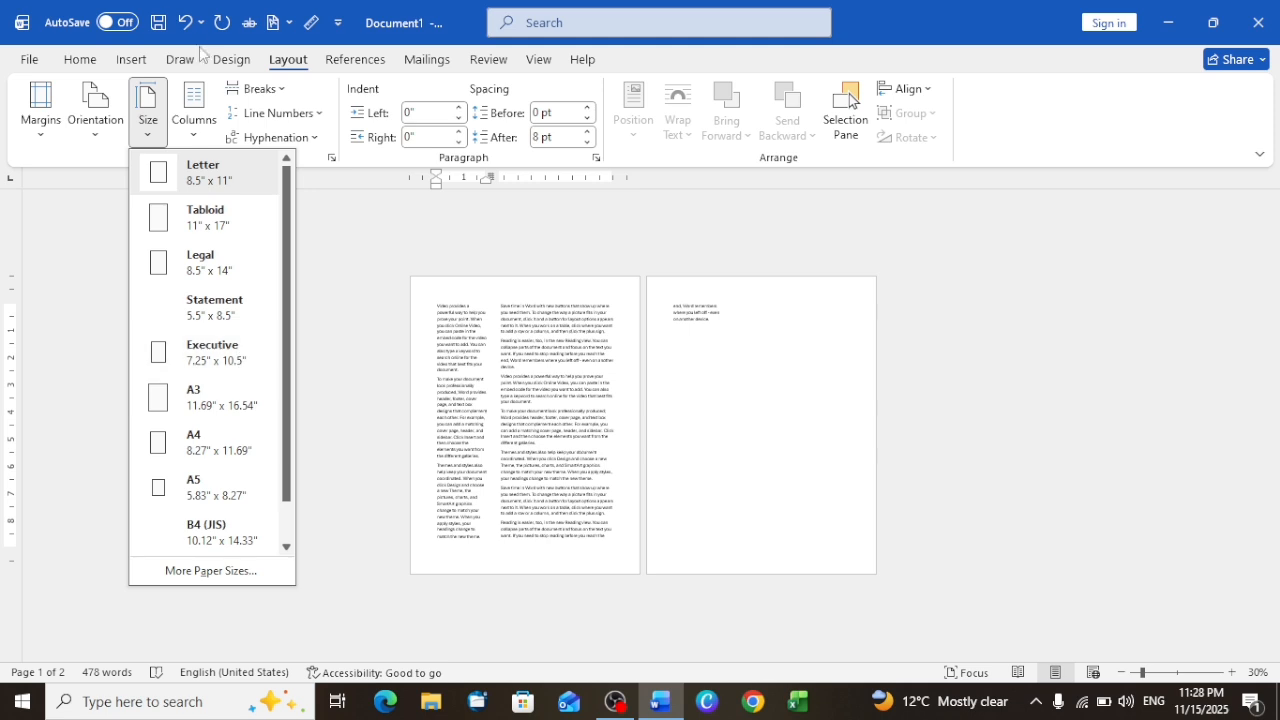
{"action": "left_click", "coordinate": [195, 140]}
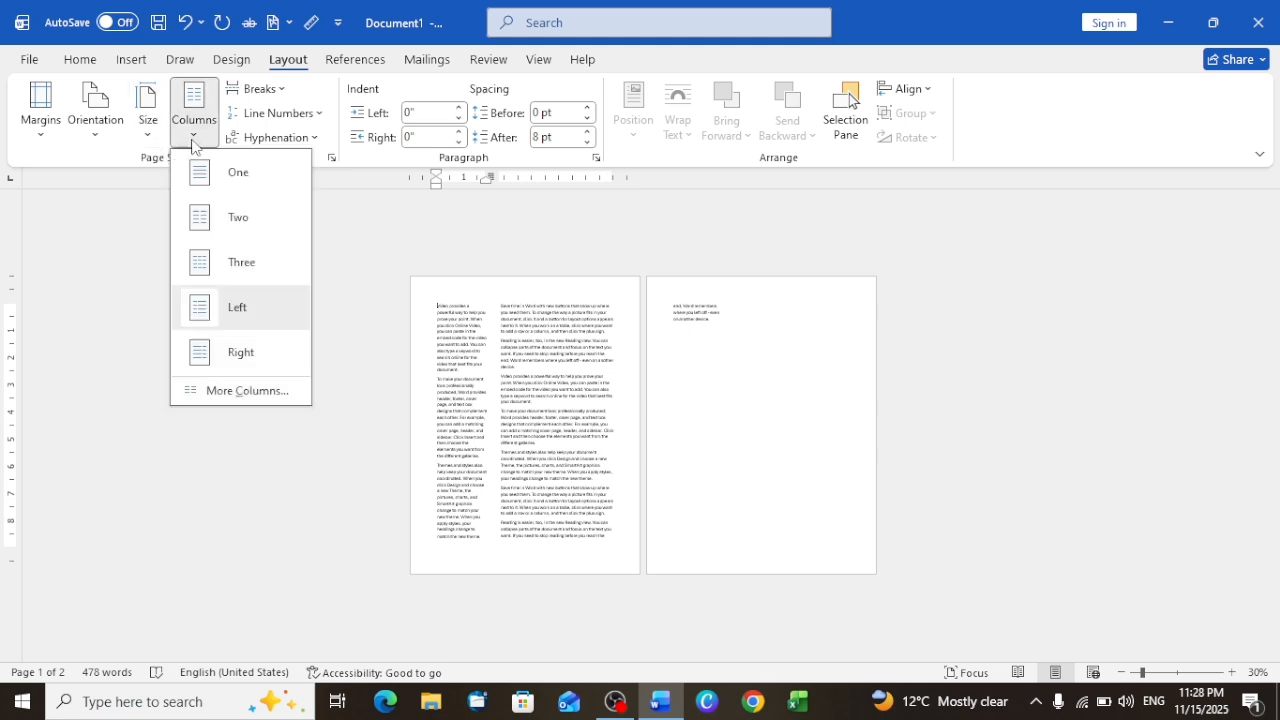
{"action": "left_click", "coordinate": [241, 354]}
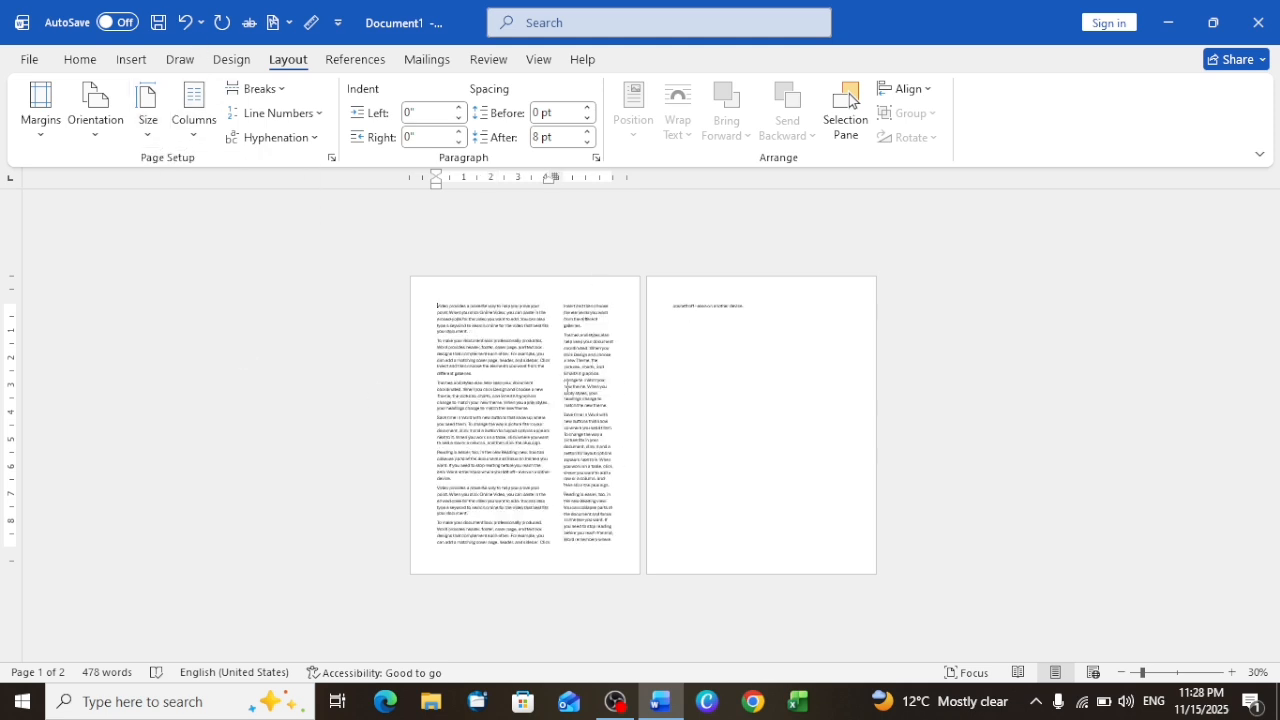
{"action": "left_click", "coordinate": [204, 144]}
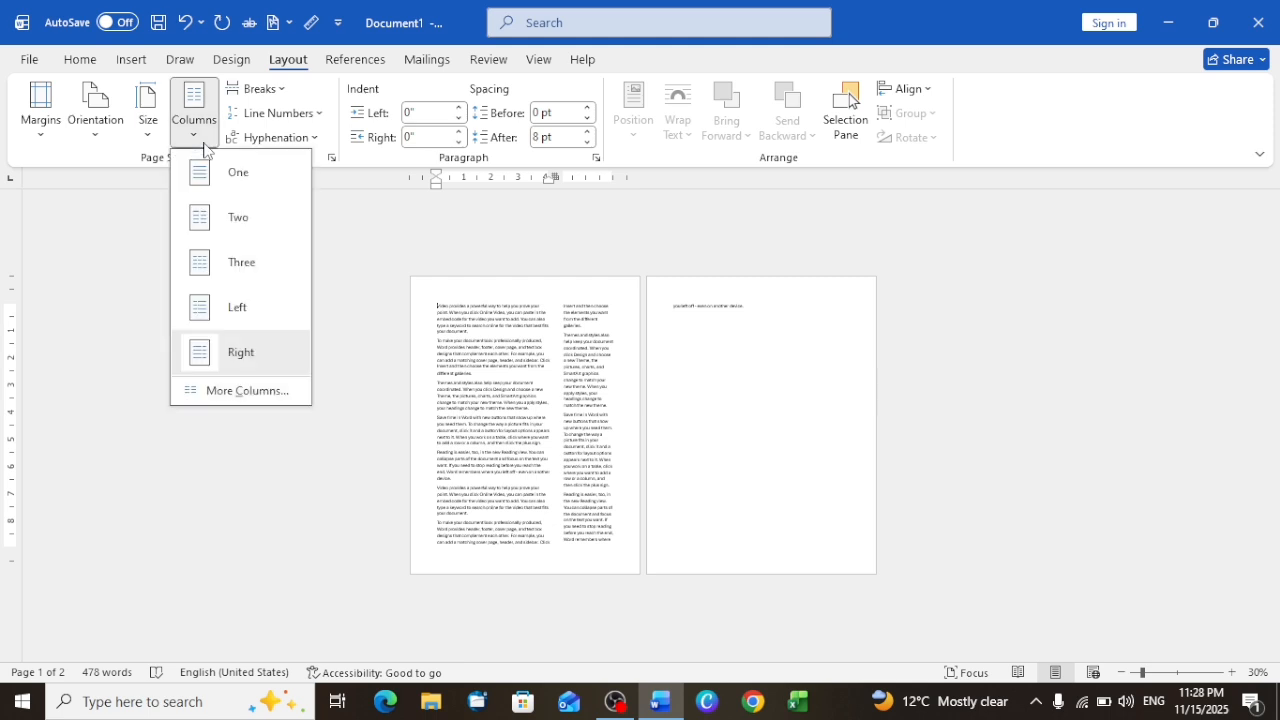
{"action": "left_click", "coordinate": [251, 392]}
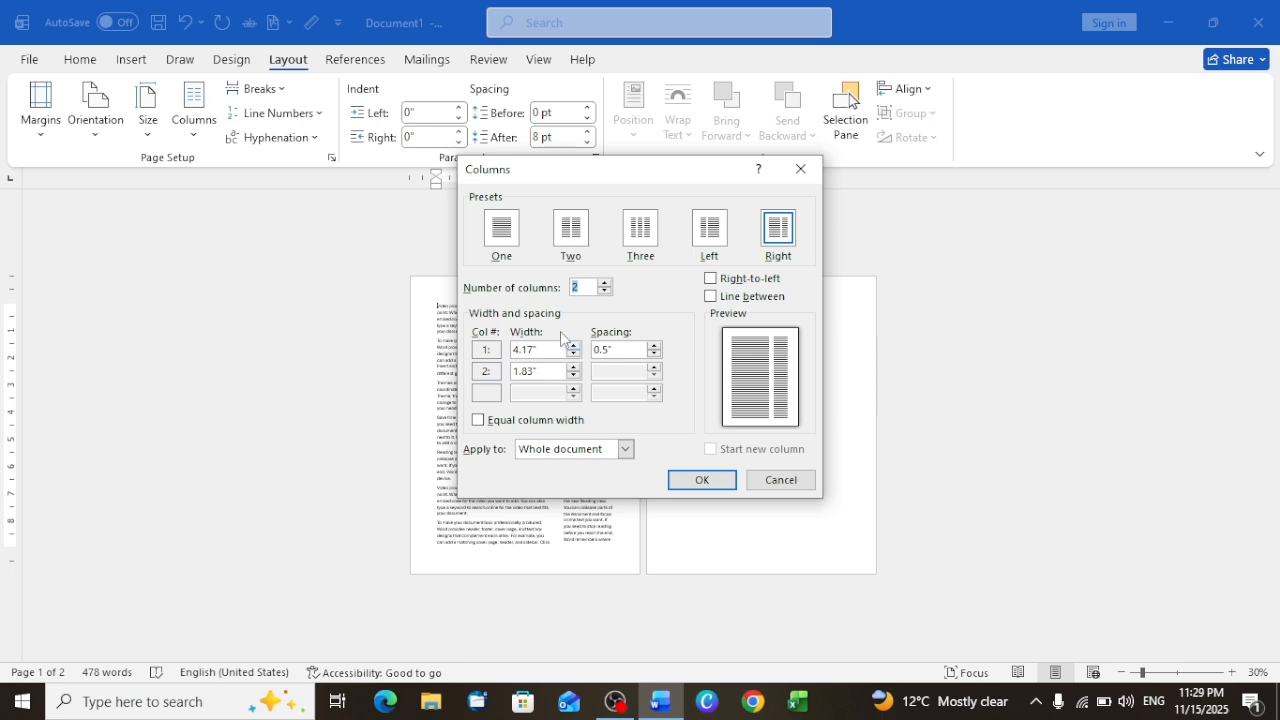
{"action": "left_click", "coordinate": [777, 481]}
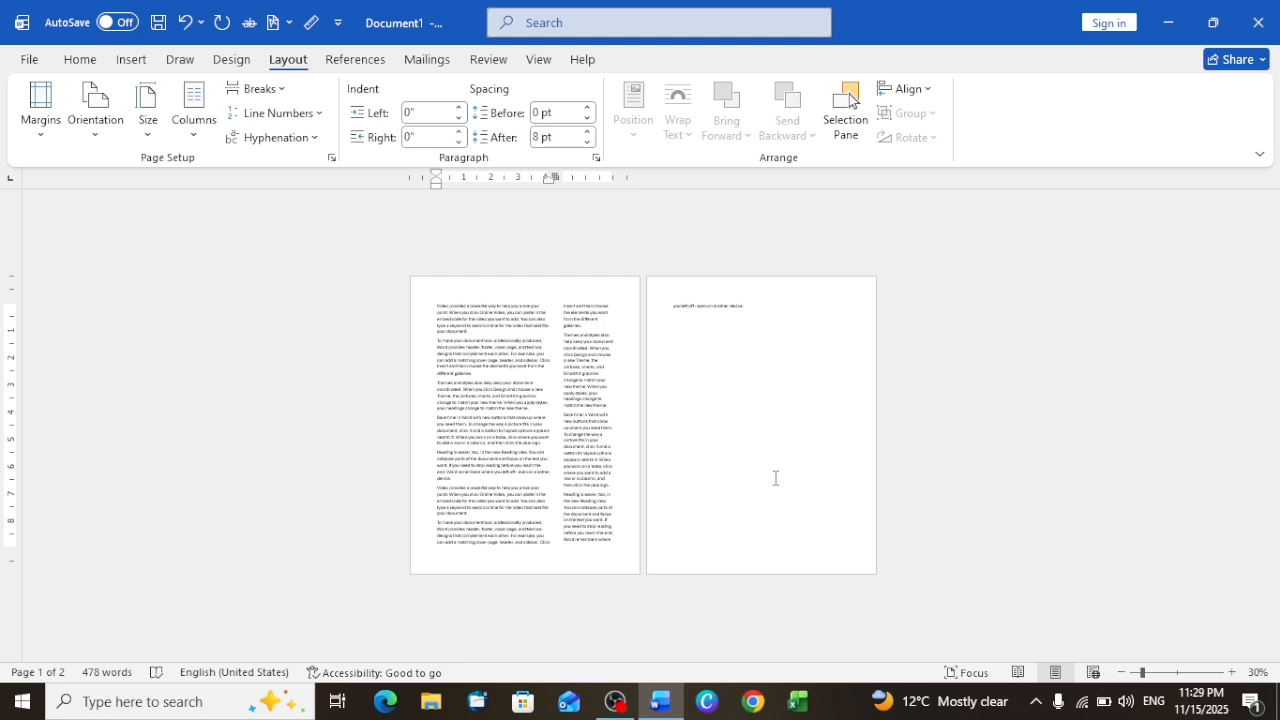
Step: Undo the column layouts and the generated sample text back to a blank page
{"action": "key", "text": "ctrl+z"}
{"action": "key", "text": "ctrl+z"}
{"action": "key", "text": "ctrl+z"}
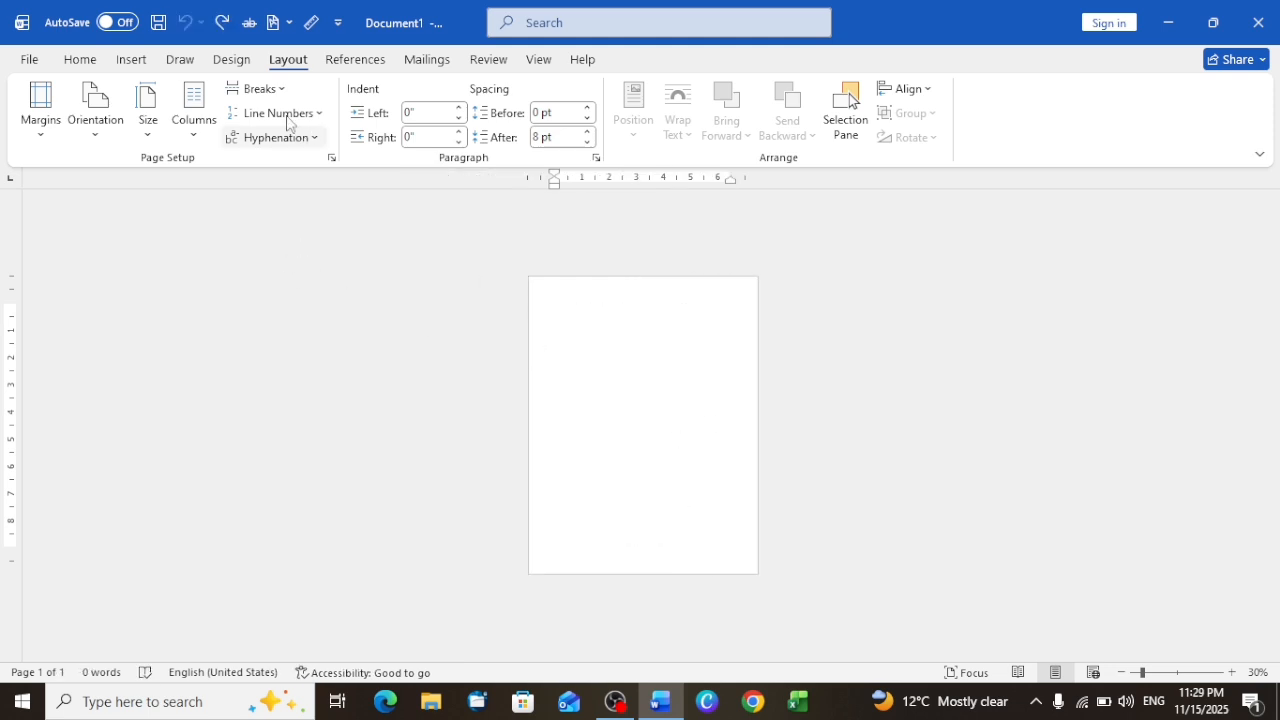
Step: Review the page and section break types and the line numbering options without applying any
{"action": "scroll", "coordinate": [640, 295], "scroll_direction": "up", "scroll_amount": 7}
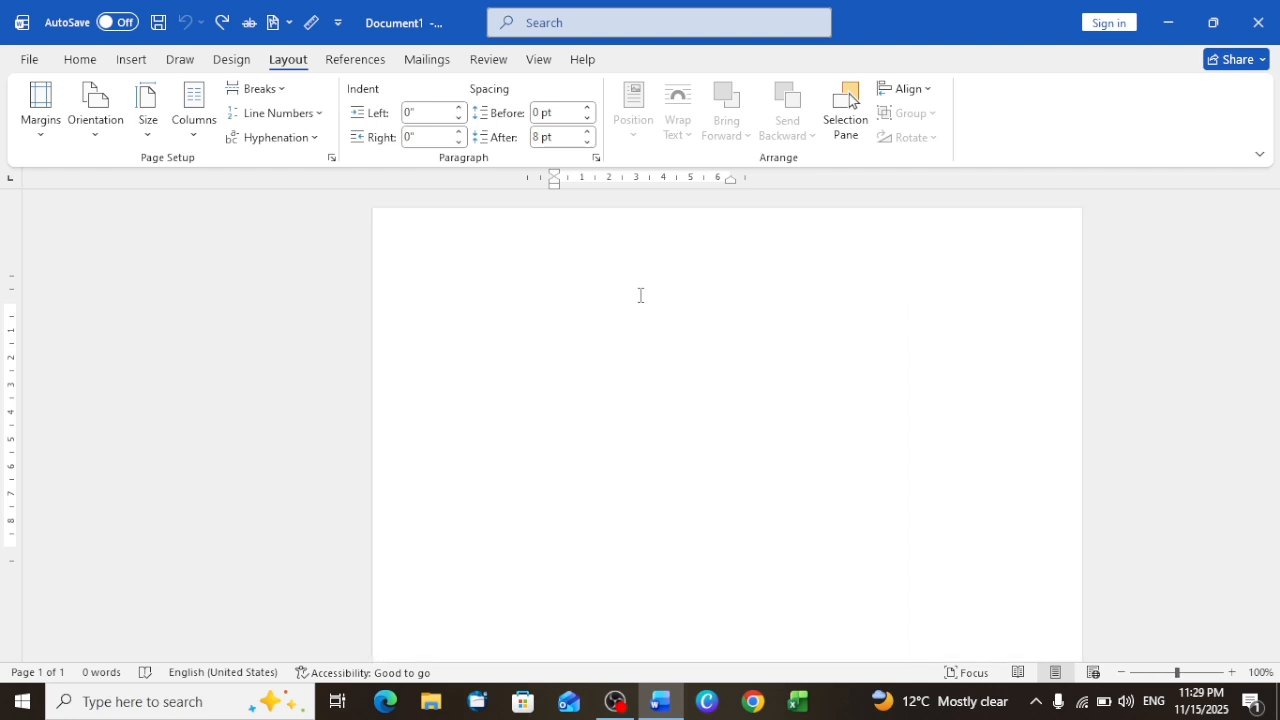
{"action": "left_click", "coordinate": [279, 94]}
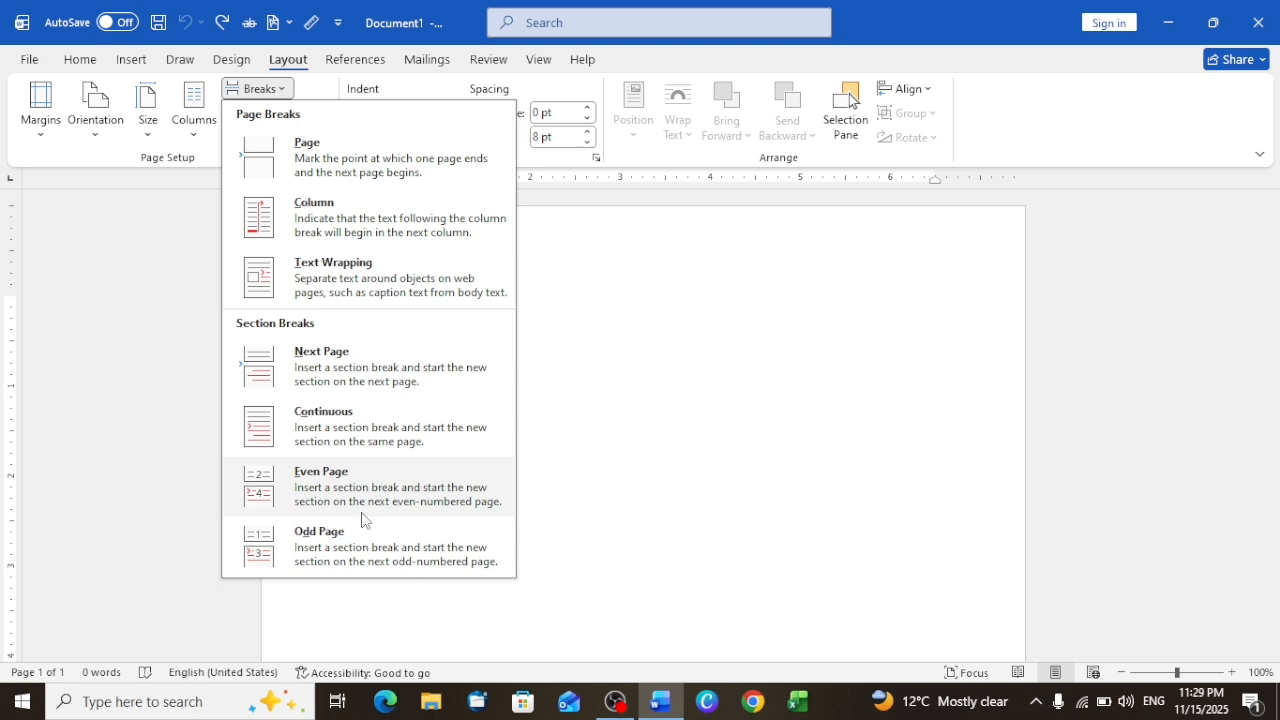
{"action": "left_click", "coordinate": [660, 346]}
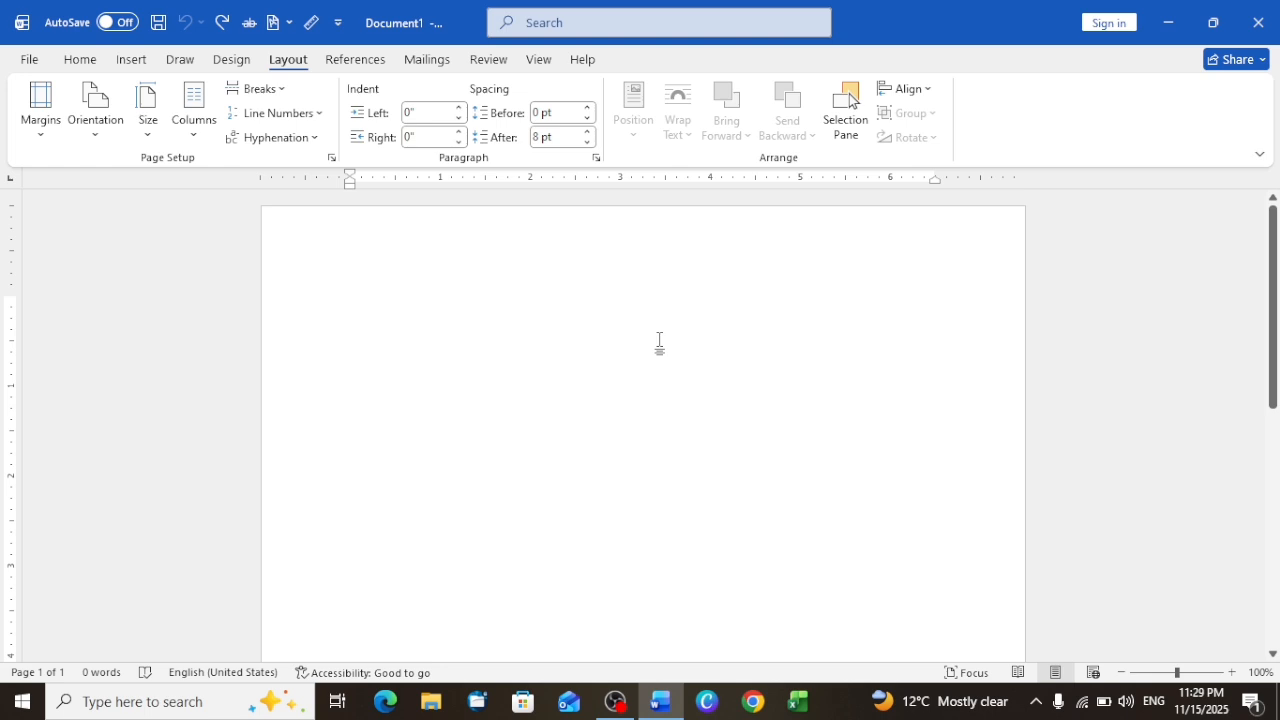
{"action": "left_click", "coordinate": [310, 115]}
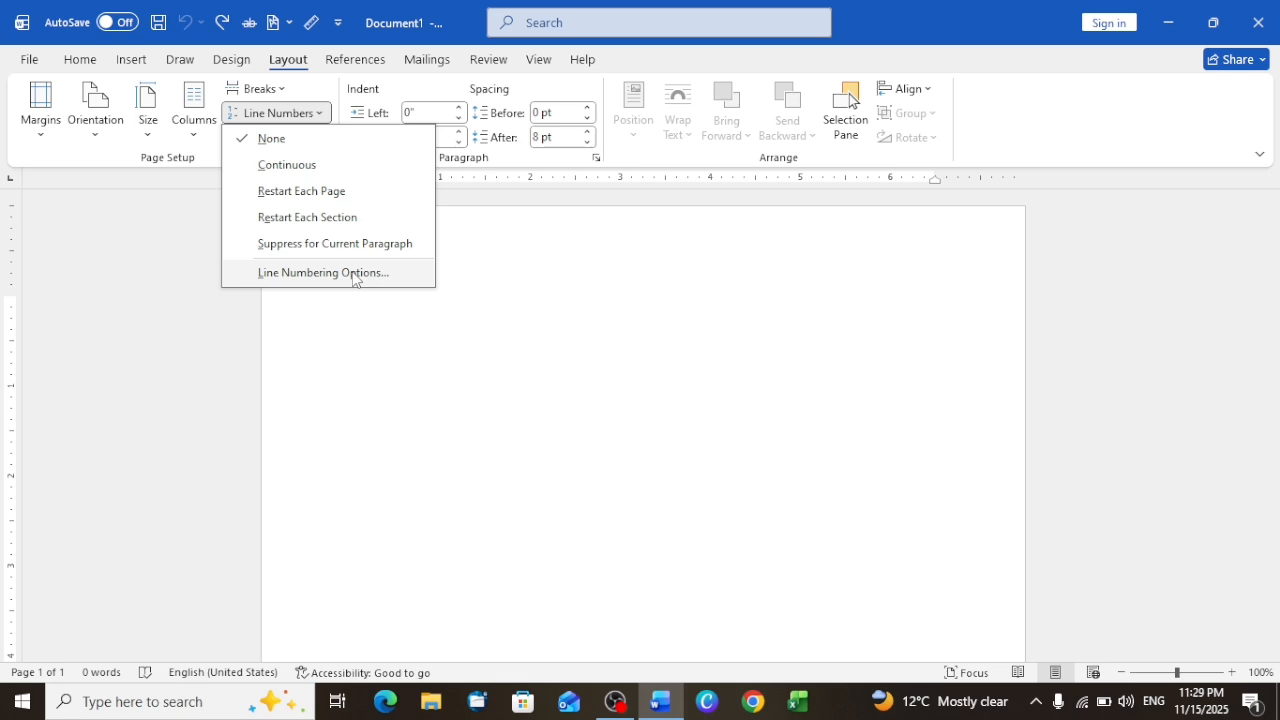
{"action": "left_click", "coordinate": [464, 280]}
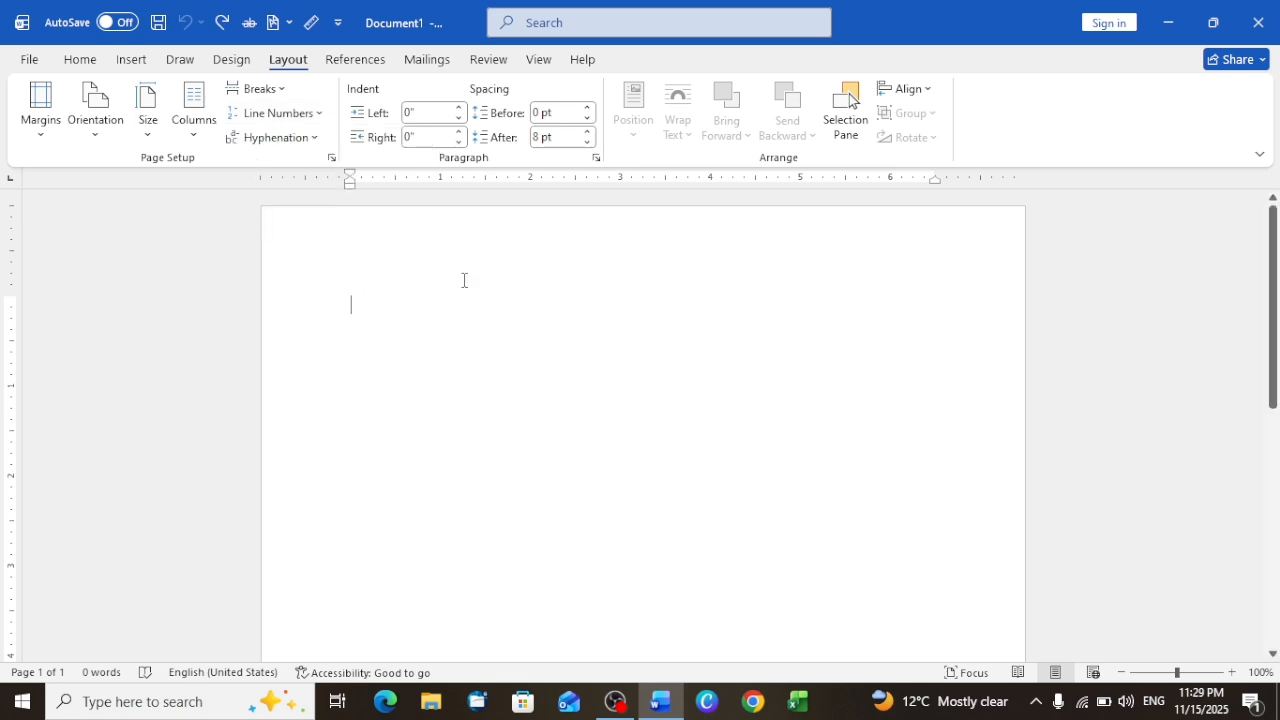
Step: Review the hyphenation options, try limiting consecutive hyphens to 1, and cancel without applying
{"action": "left_click", "coordinate": [313, 139]}
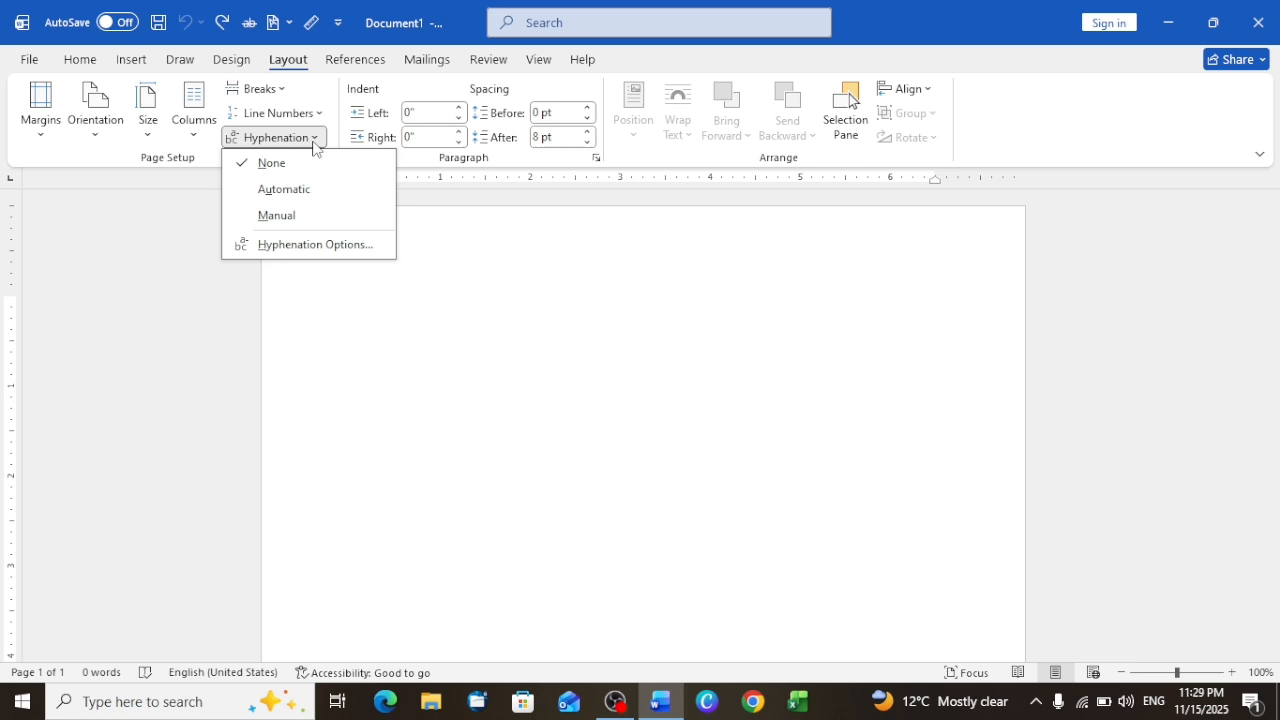
{"action": "left_click", "coordinate": [295, 246]}
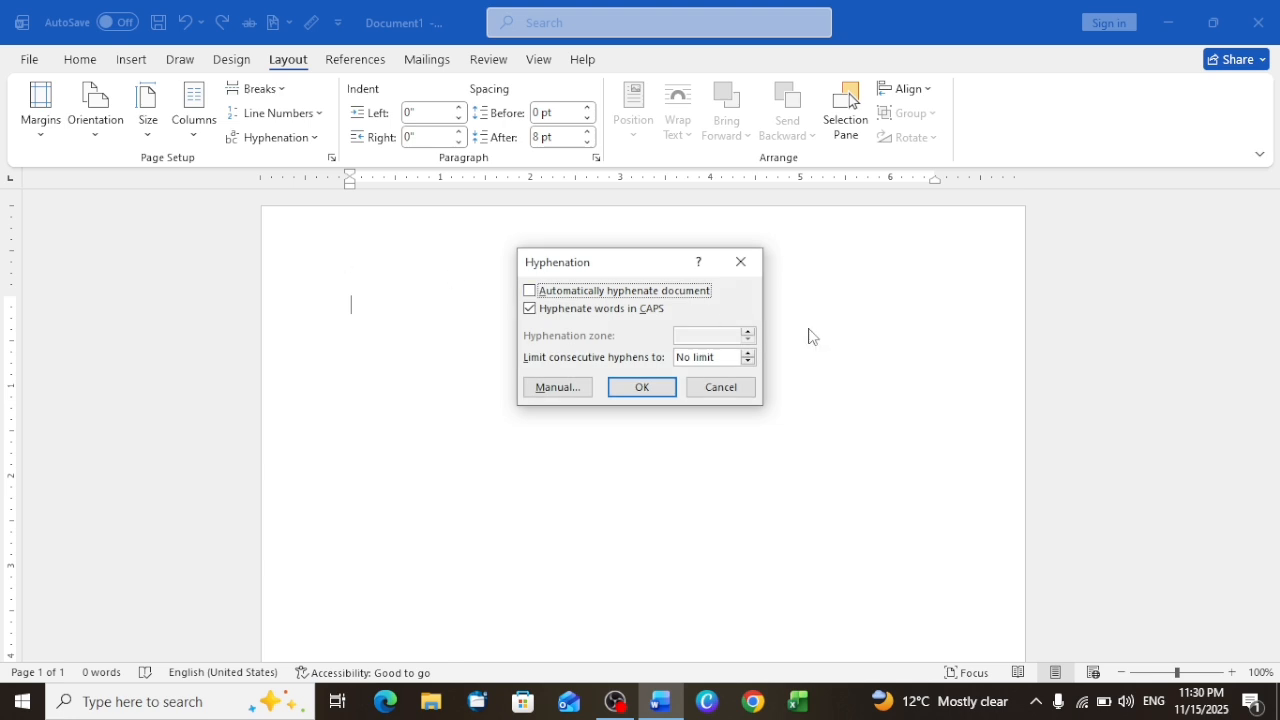
{"action": "left_click", "coordinate": [748, 354]}
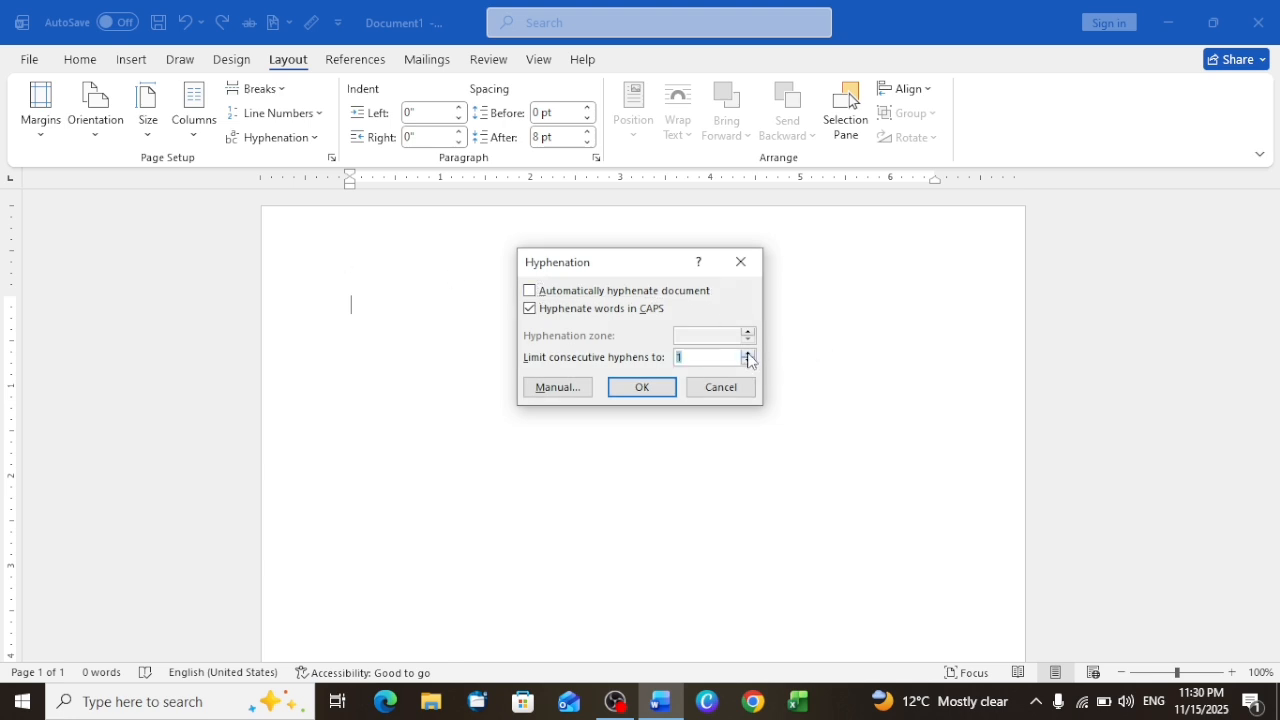
{"action": "left_click", "coordinate": [748, 363]}
{"action": "left_click", "coordinate": [750, 354]}
{"action": "left_click", "coordinate": [727, 392]}
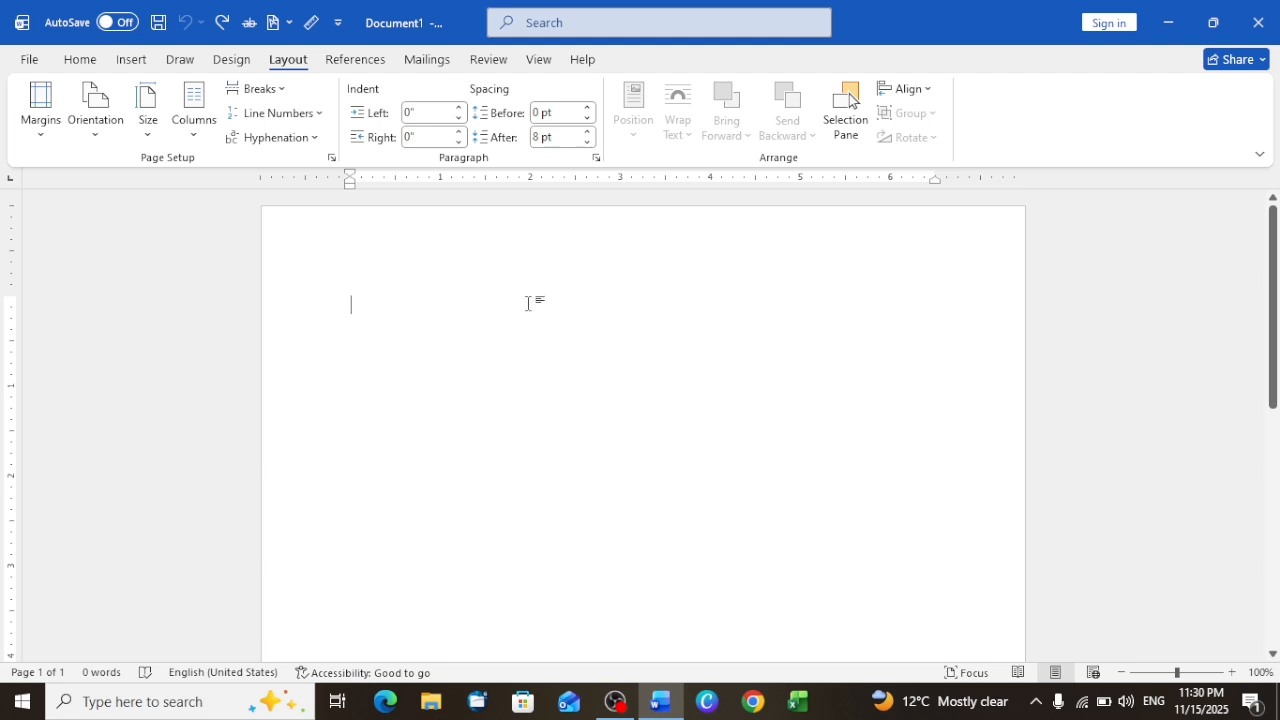
Step: Generate sample paragraphs in the blank document with =rand()
{"action": "type", "text": "=ra"}
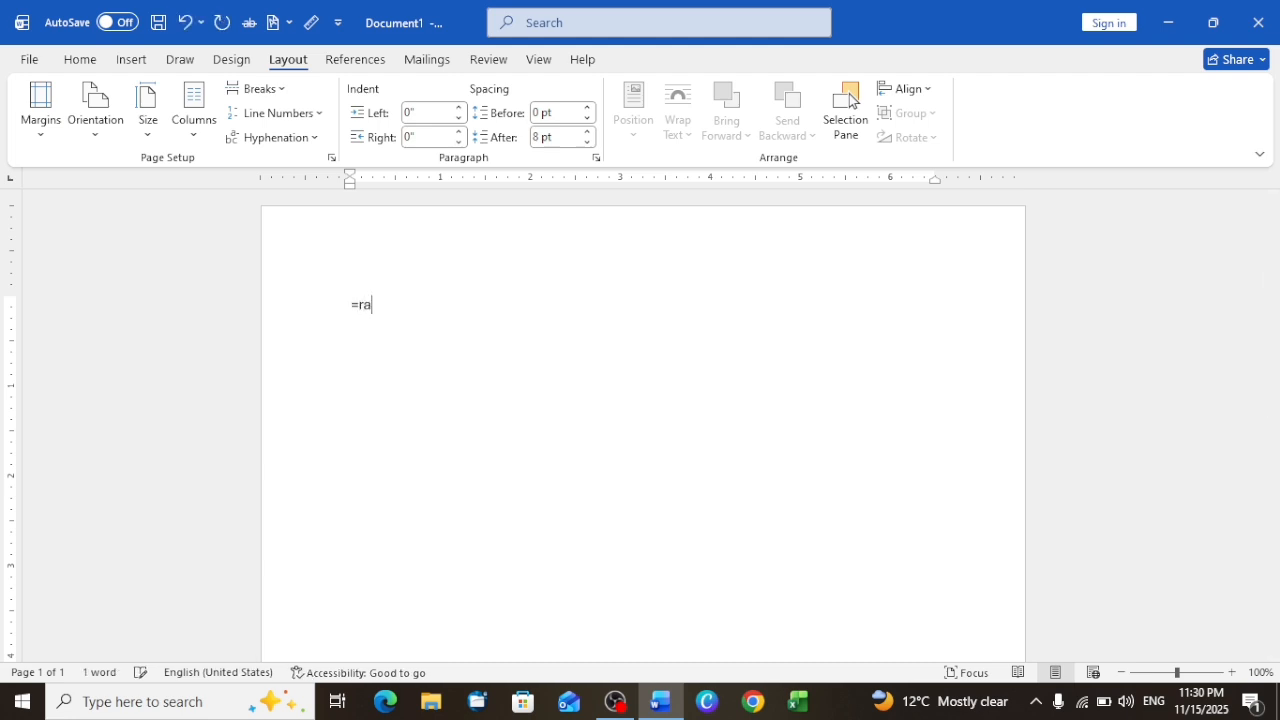
{"action": "type", "text": "nd()"}
{"action": "key", "text": "Return"}
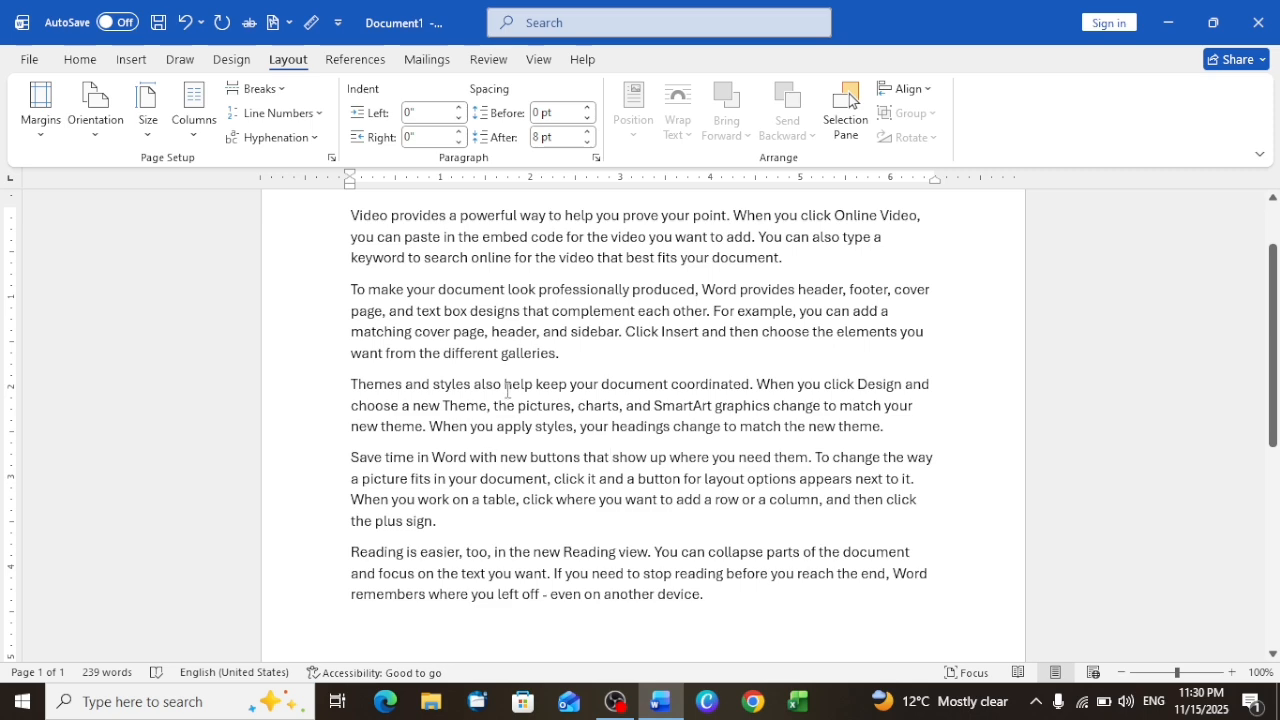
{"action": "scroll", "coordinate": [512, 362], "scroll_direction": "up", "scroll_amount": 2}
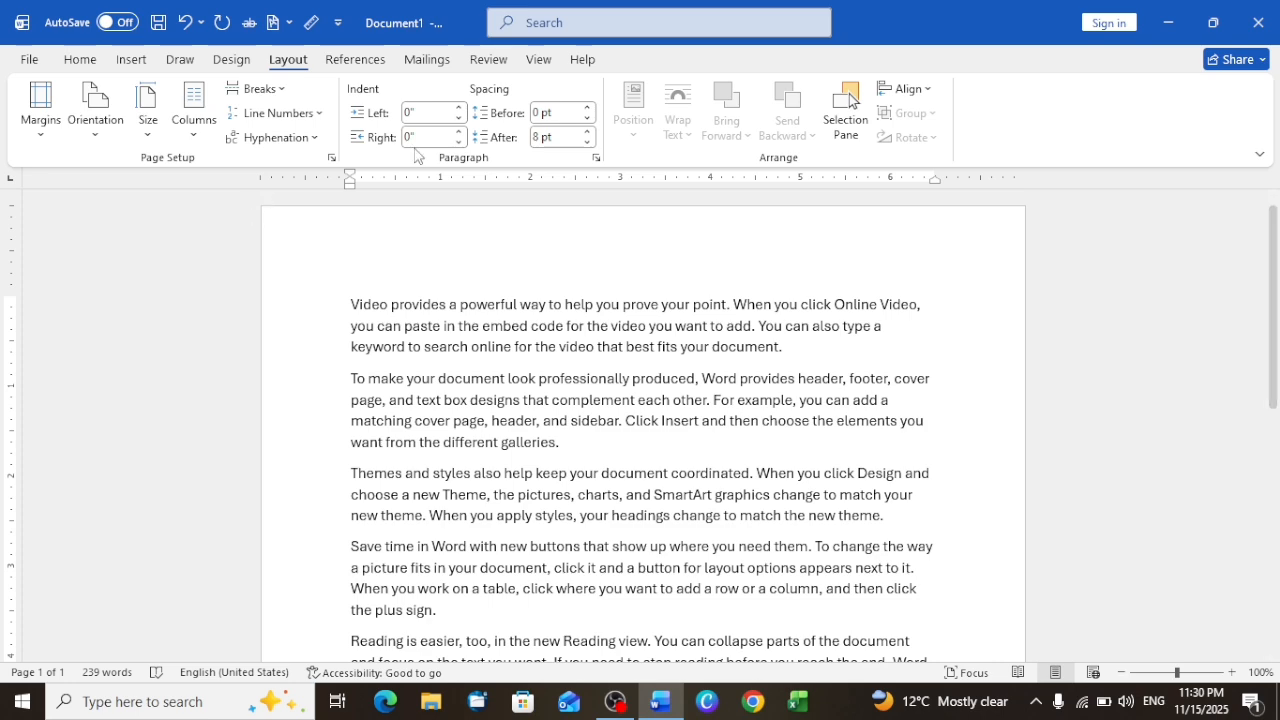
Step: Try increasing the left indent of the first paragraph to 0.8" or slightly more
{"action": "left_click_drag", "start_coordinate": [460, 110], "coordinate": [460, 110]}
{"action": "scroll", "coordinate": [490, 283], "scroll_direction": "up", "scroll_amount": 1}
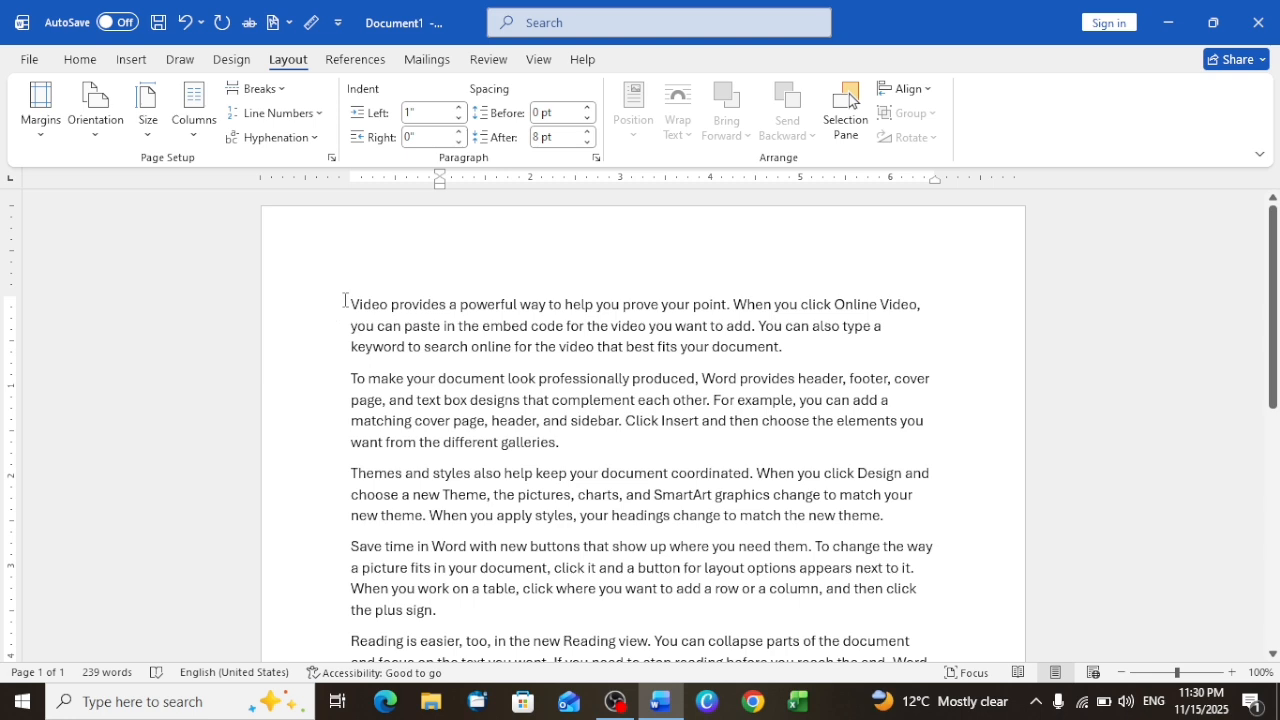
{"action": "double_click", "coordinate": [461, 107]}
{"action": "triple_click", "coordinate": [461, 107]}
{"action": "double_click", "coordinate": [461, 107]}
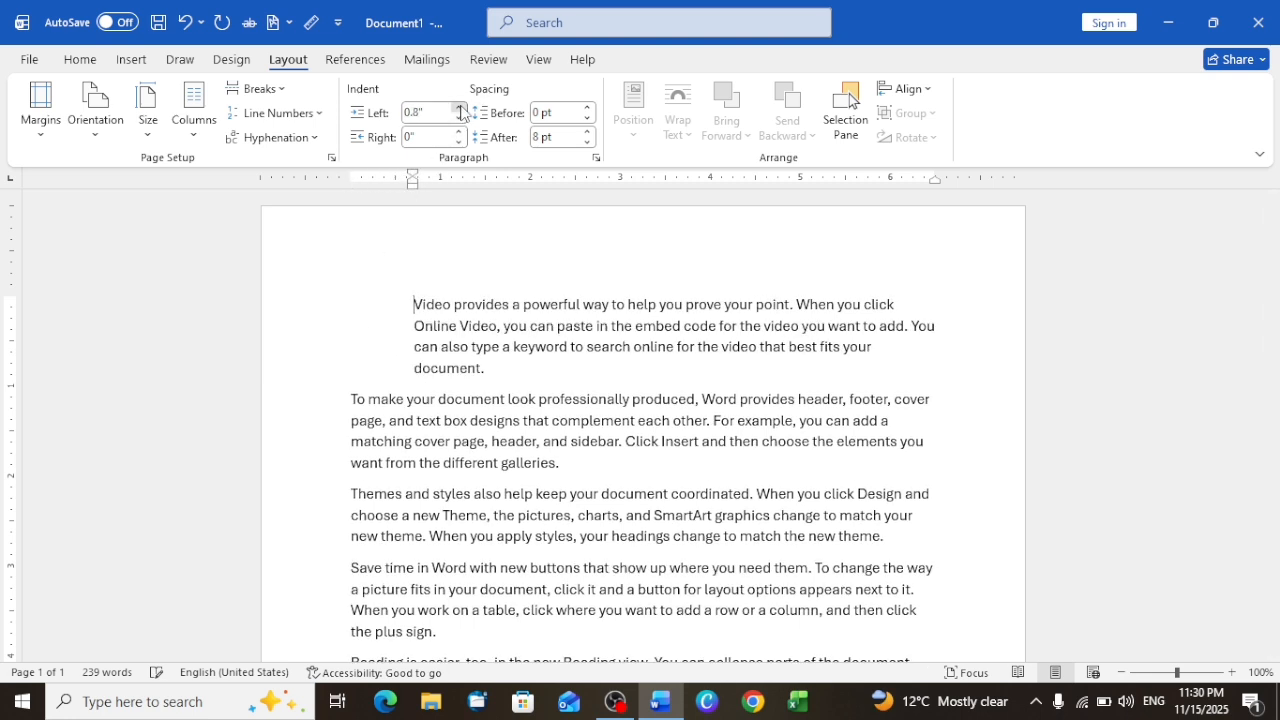
{"action": "double_click", "coordinate": [461, 107]}
Step: Decrease the first paragraph's left indent to -1.1" so that it extends past the page edge
{"action": "left_click", "coordinate": [460, 119]}
{"action": "double_click", "coordinate": [460, 119]}
{"action": "double_click", "coordinate": [460, 119]}
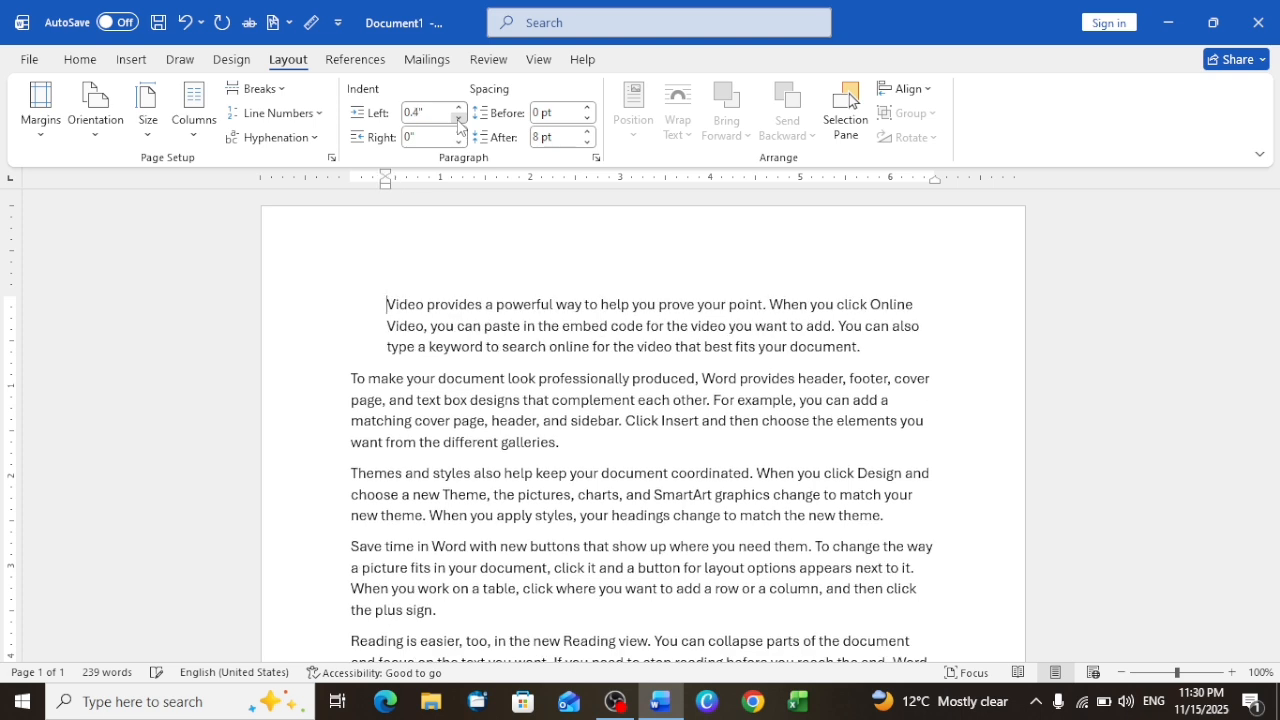
{"action": "triple_click", "coordinate": [460, 119]}
{"action": "double_click", "coordinate": [460, 119]}
{"action": "triple_click", "coordinate": [460, 119]}
{"action": "double_click", "coordinate": [460, 119]}
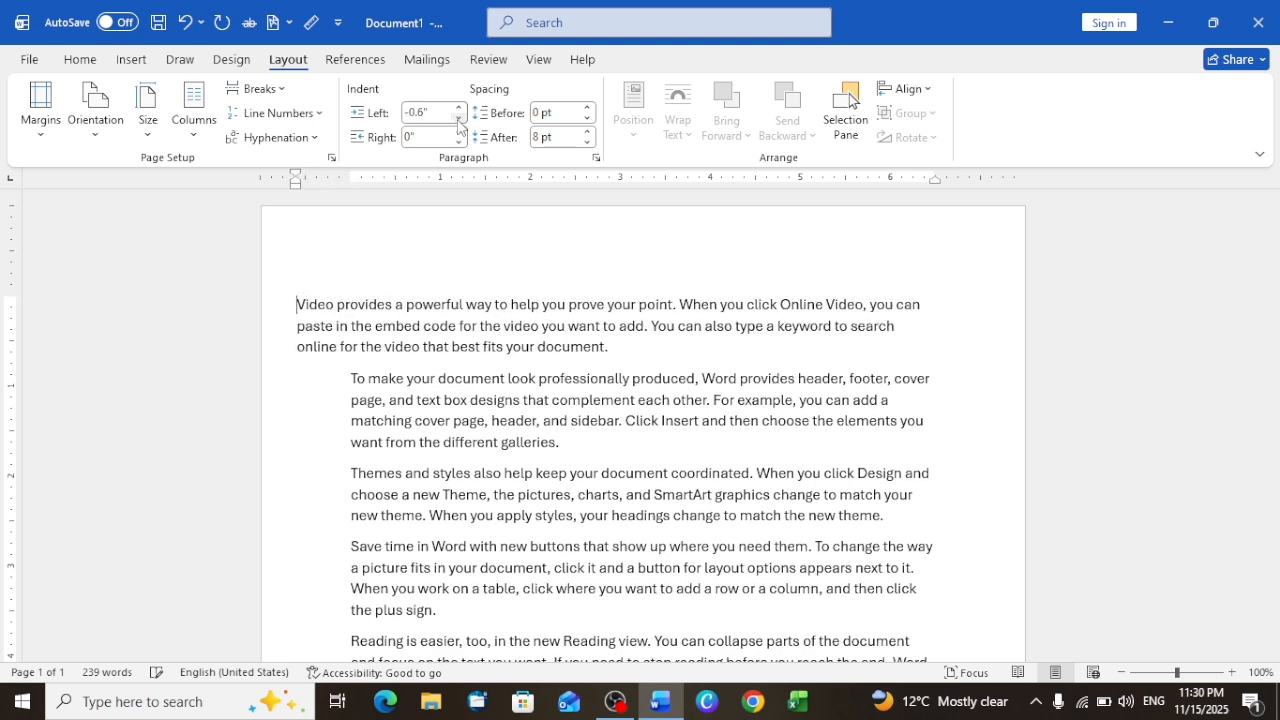
{"action": "triple_click", "coordinate": [460, 119]}
{"action": "double_click", "coordinate": [460, 119]}
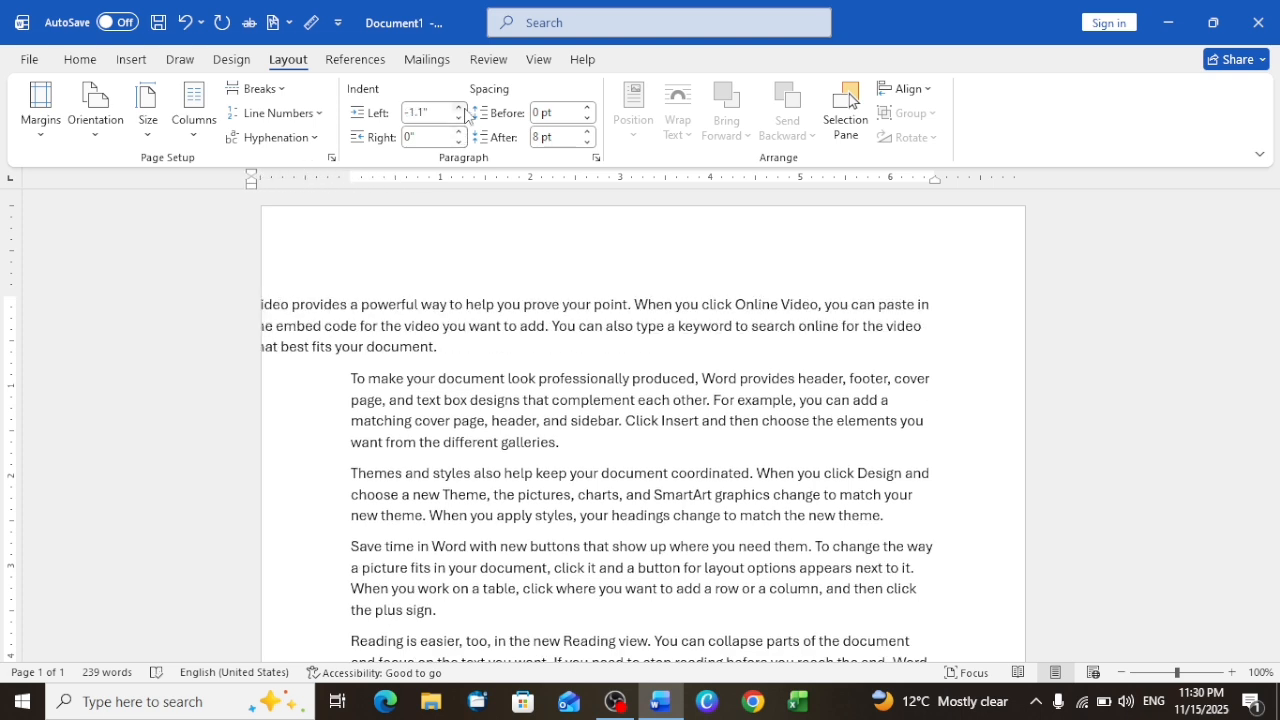
Step: Set the first paragraph's left indent to -0.9", then try 24 pt spacing before it and reduce that spacing to Auto
{"action": "left_click", "coordinate": [460, 109]}
{"action": "left_click", "coordinate": [460, 109]}
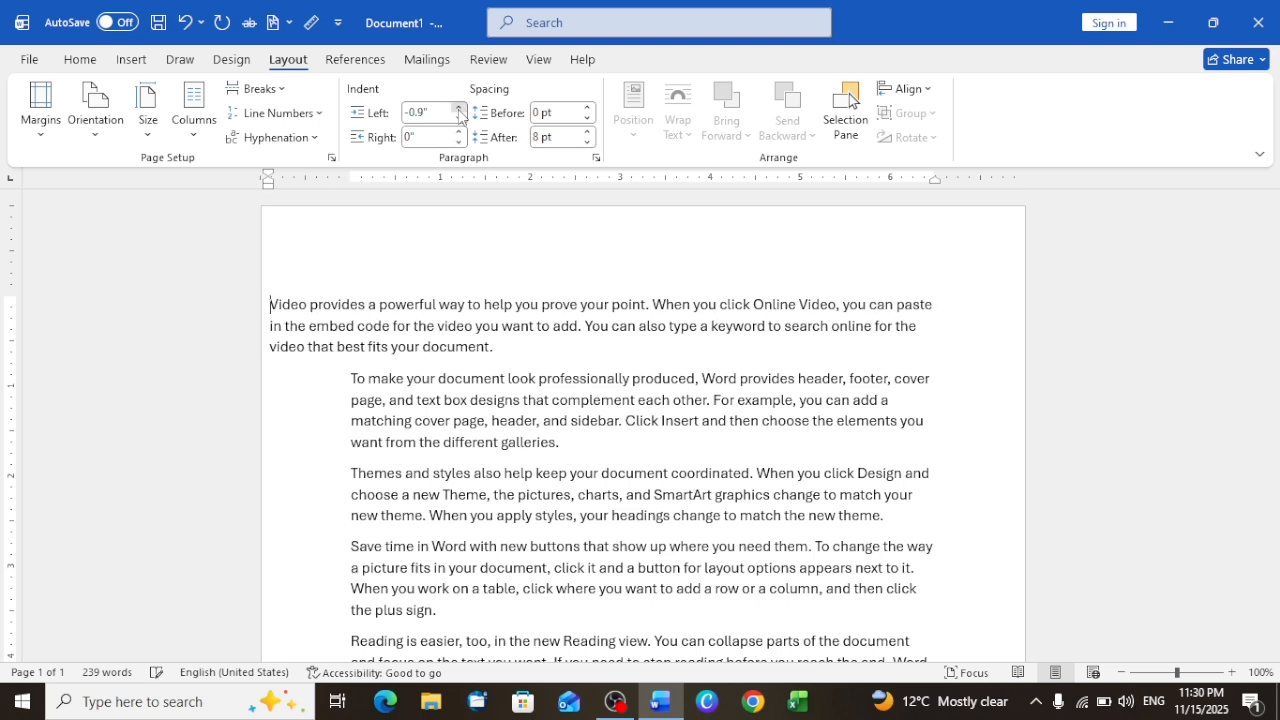
{"action": "left_click", "coordinate": [590, 108]}
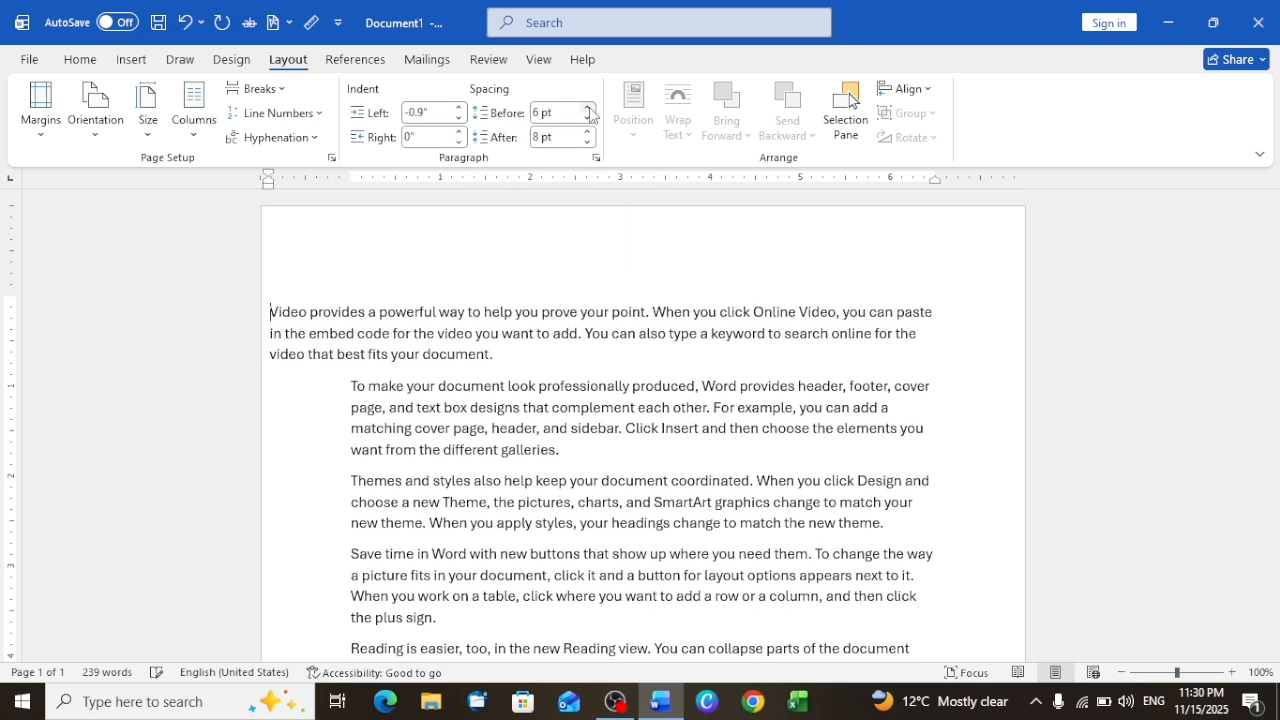
{"action": "triple_click", "coordinate": [590, 108]}
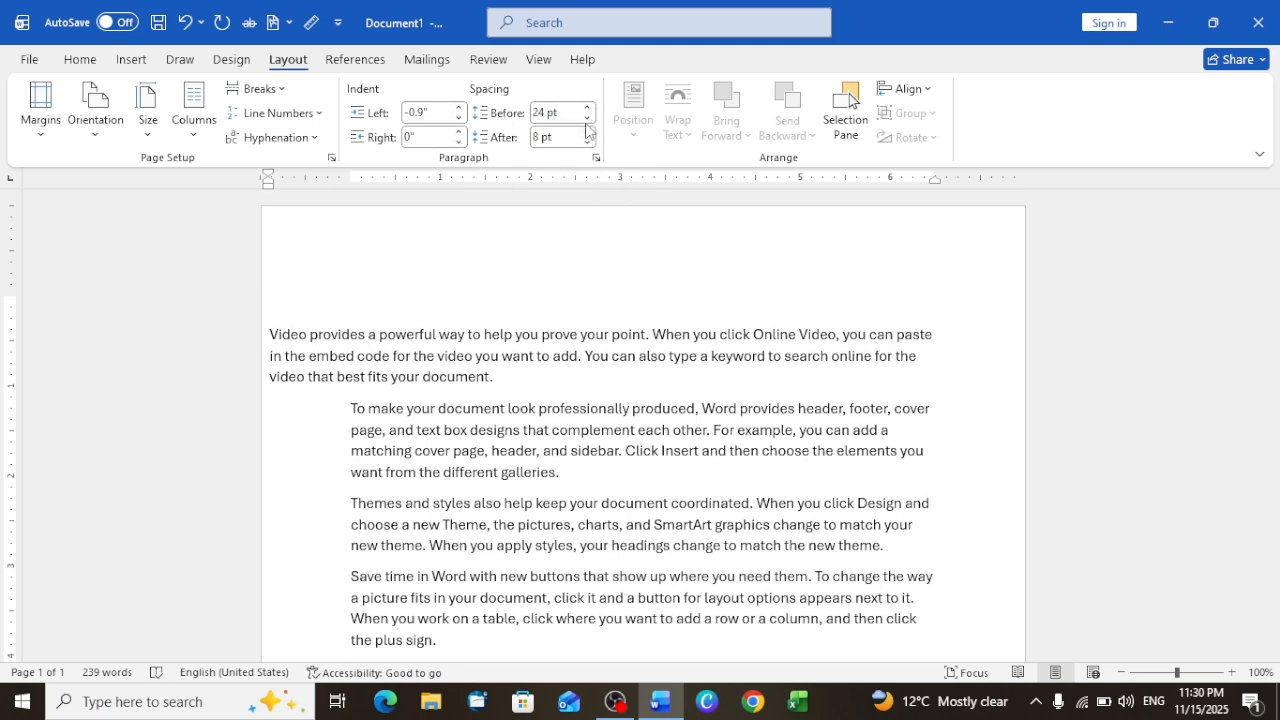
{"action": "double_click", "coordinate": [587, 120]}
{"action": "triple_click", "coordinate": [587, 120]}
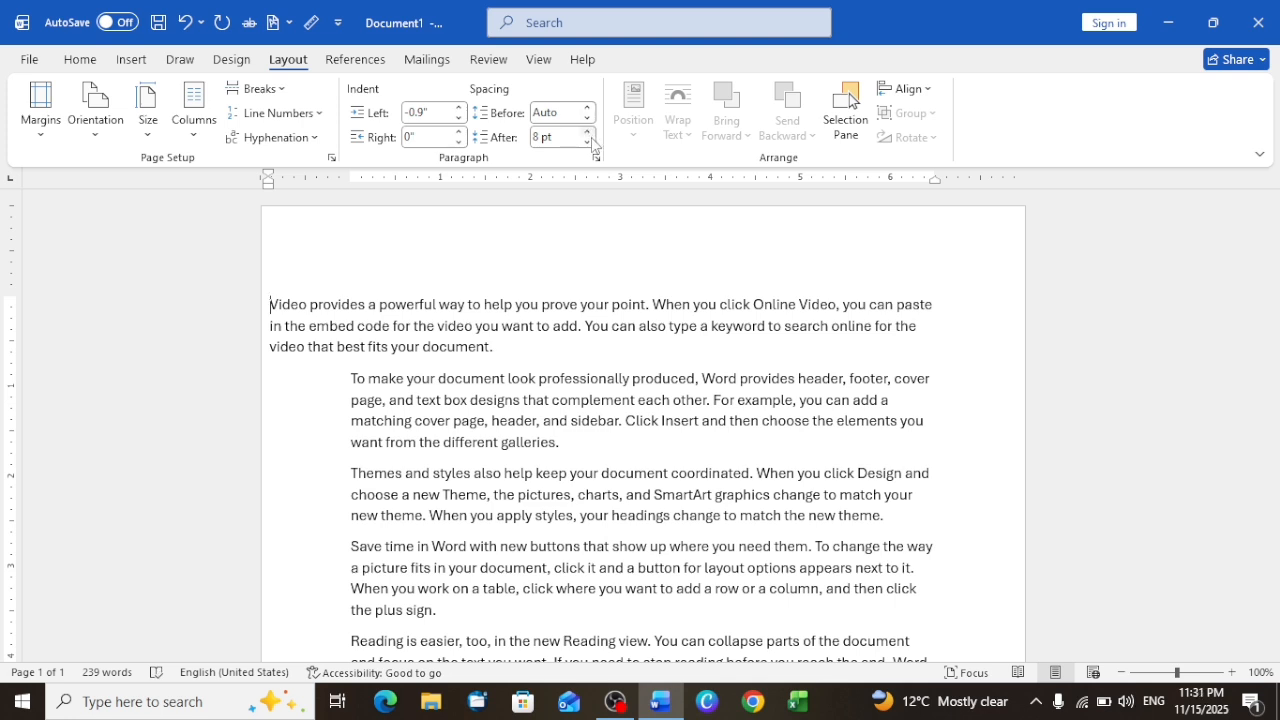
Step: Increase the spacing after the first paragraph to 78 pt
{"action": "left_click", "coordinate": [588, 132]}
{"action": "double_click", "coordinate": [588, 132]}
{"action": "triple_click", "coordinate": [588, 132]}
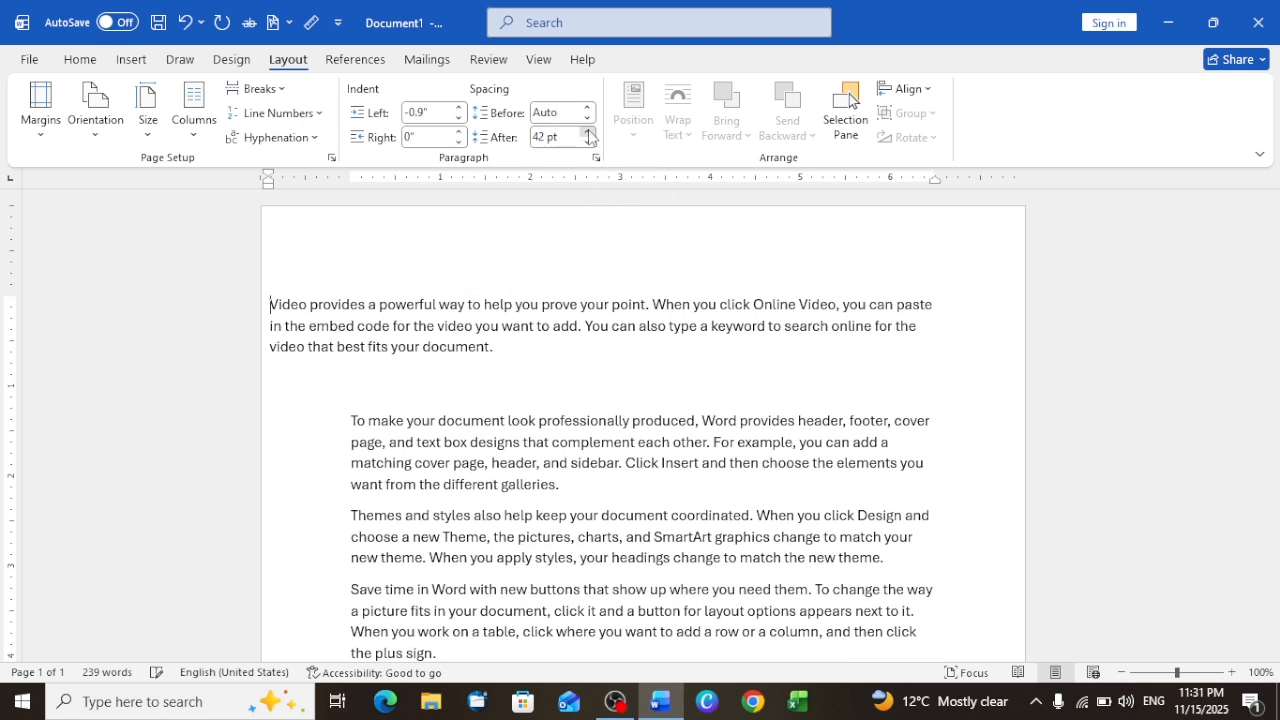
{"action": "triple_click", "coordinate": [588, 132]}
{"action": "double_click", "coordinate": [588, 132]}
{"action": "left_click", "coordinate": [588, 132]}
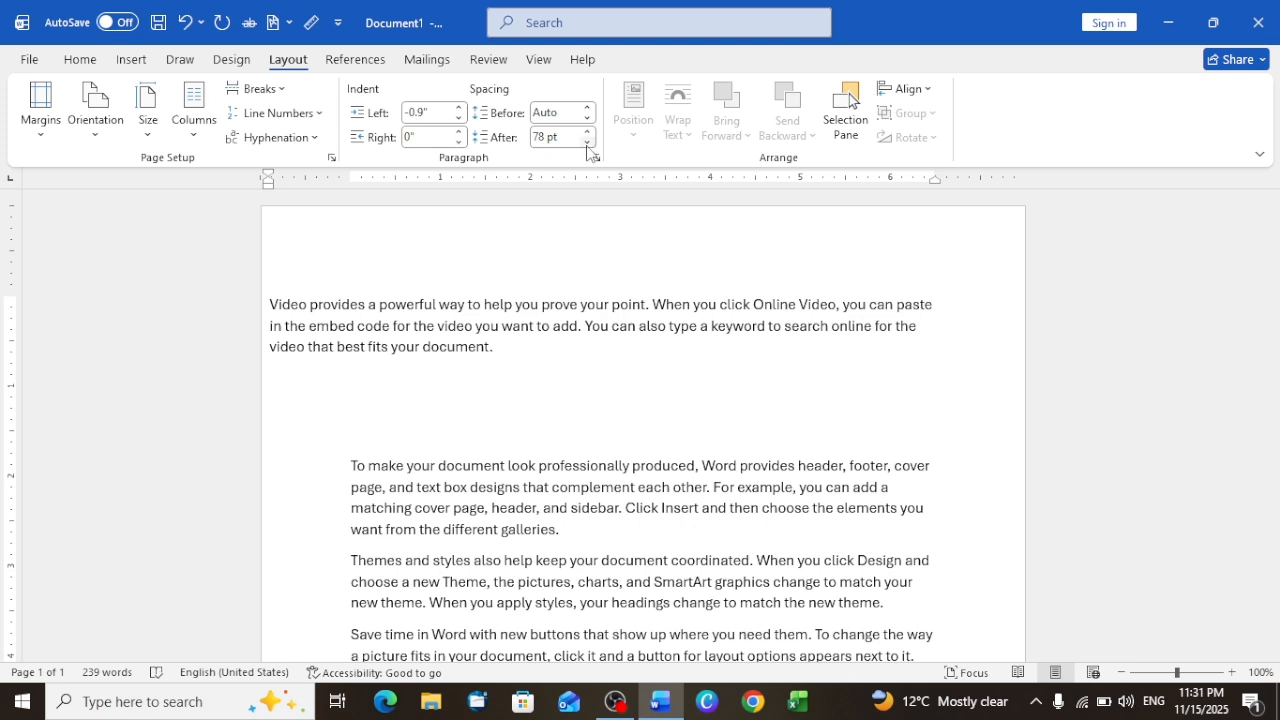
Step: Reduce the spacing after the first paragraph to Auto
{"action": "double_click", "coordinate": [588, 143]}
{"action": "triple_click", "coordinate": [588, 143]}
{"action": "double_click", "coordinate": [588, 143]}
{"action": "triple_click", "coordinate": [588, 143]}
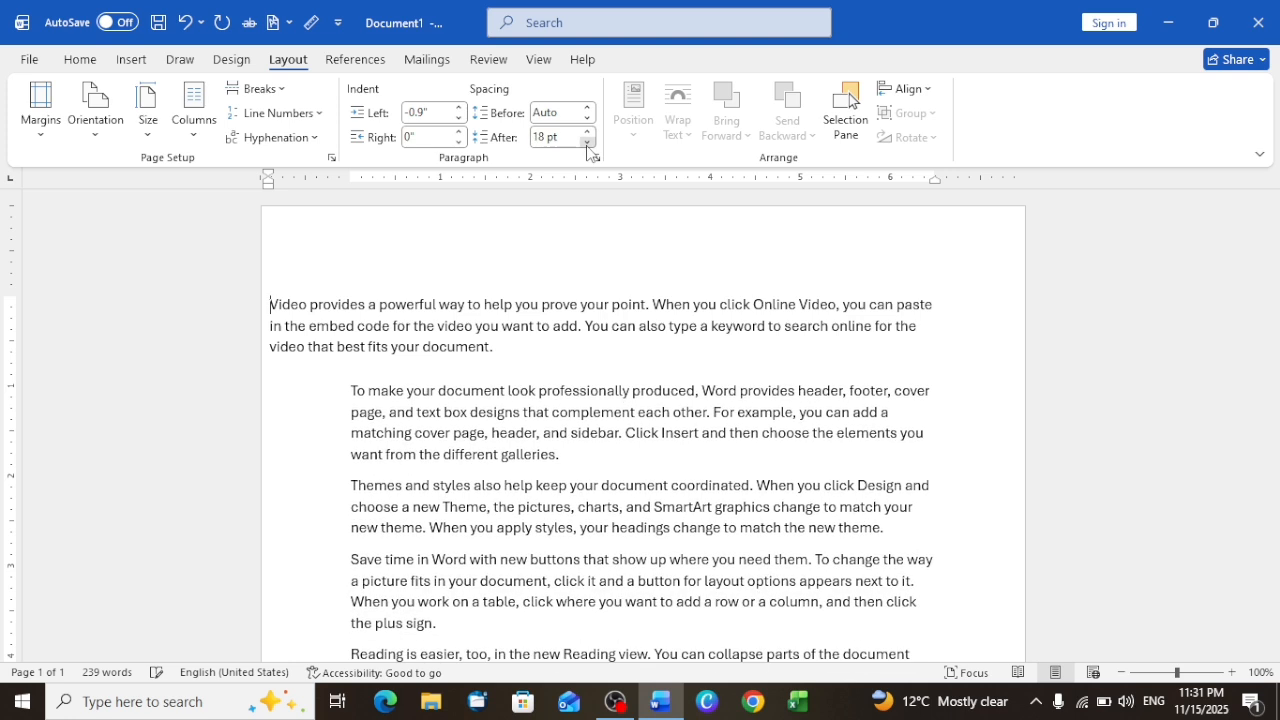
{"action": "double_click", "coordinate": [588, 143]}
{"action": "double_click", "coordinate": [588, 143]}
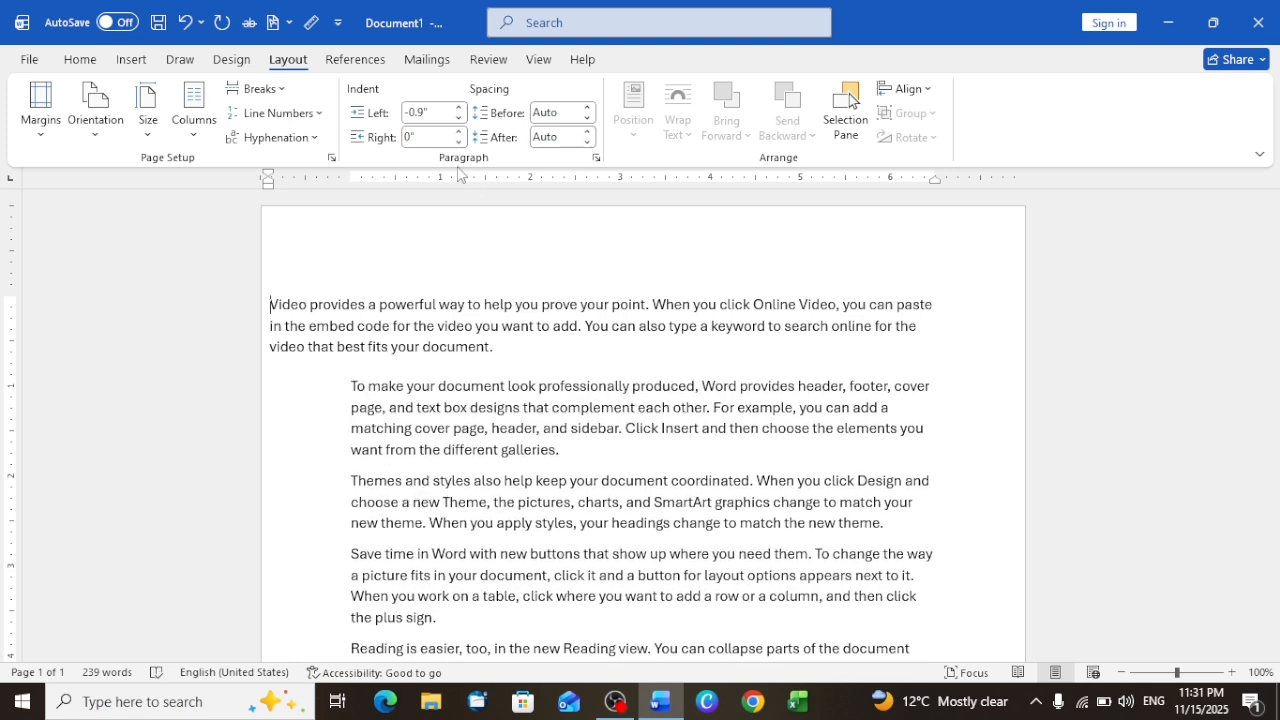
Step: Try a right indent of 0.3" on the first paragraph, then lower it to -0.3"
{"action": "double_click", "coordinate": [460, 131]}
{"action": "left_click", "coordinate": [460, 131]}
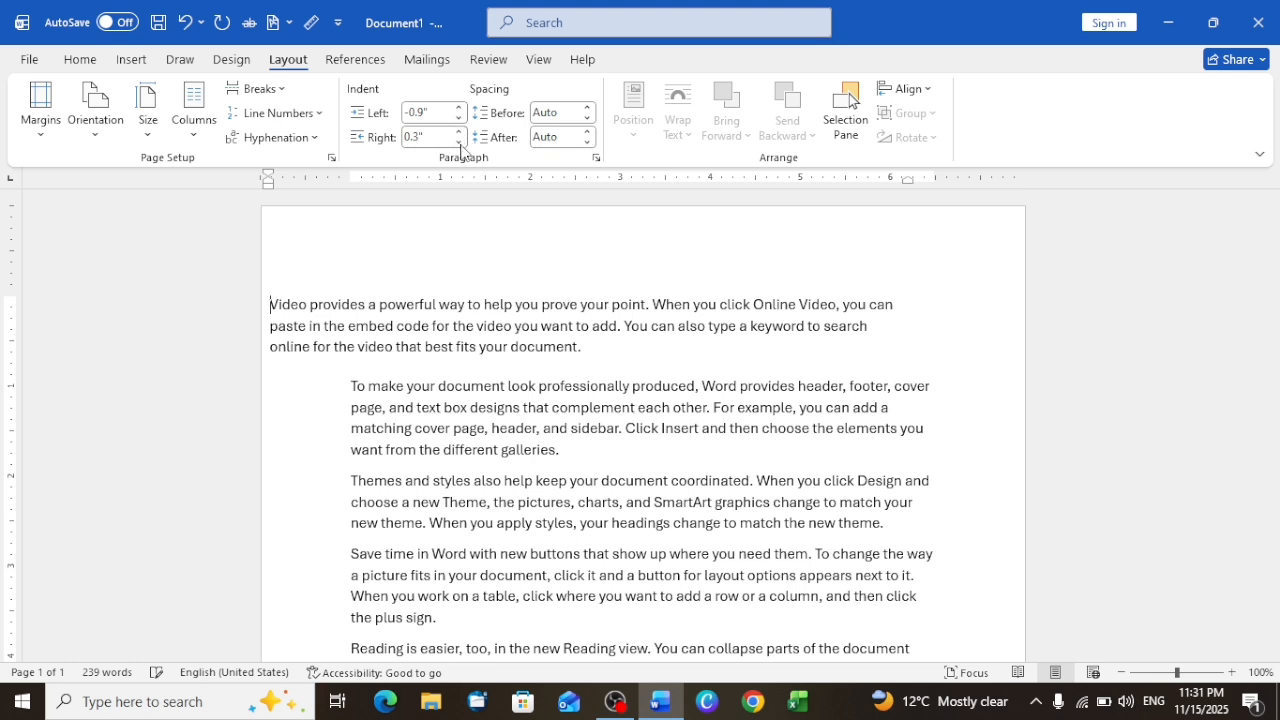
{"action": "double_click", "coordinate": [460, 143]}
{"action": "double_click", "coordinate": [460, 143]}
{"action": "double_click", "coordinate": [460, 143]}
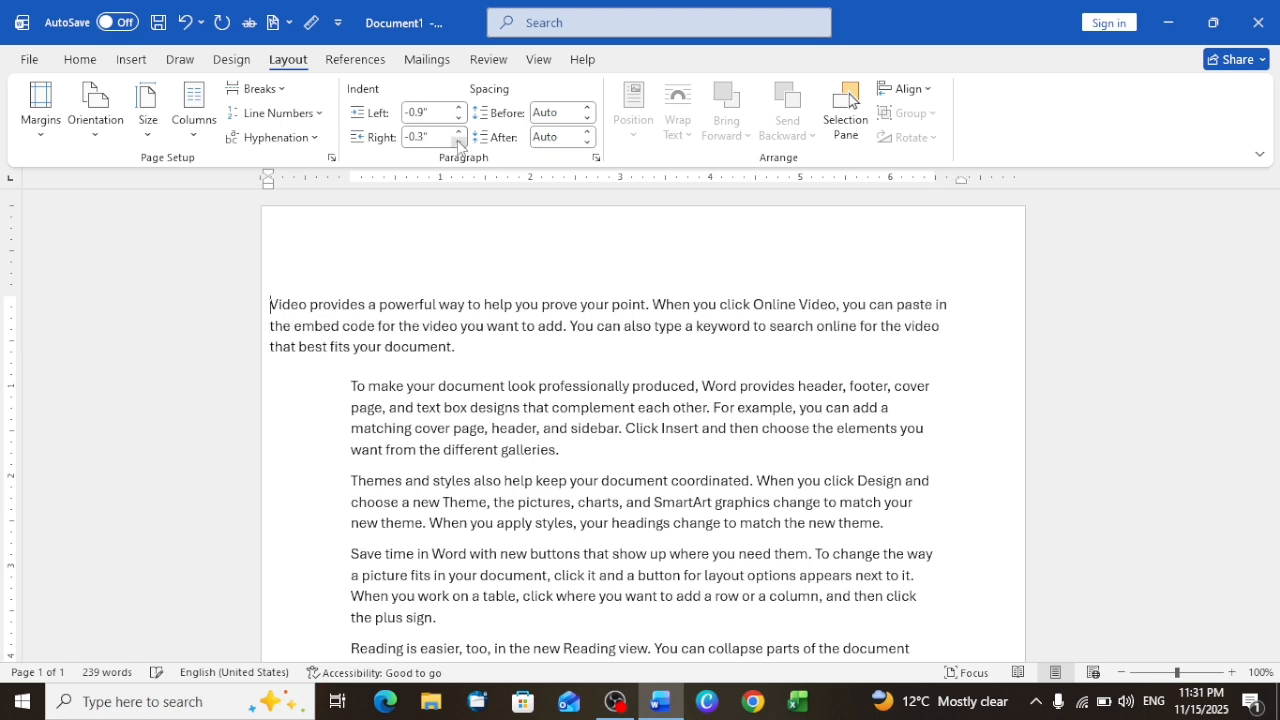
Step: Increase the first paragraph's right indent to 1.6"
{"action": "double_click", "coordinate": [460, 131]}
{"action": "left_click", "coordinate": [460, 131]}
{"action": "double_click", "coordinate": [460, 131]}
{"action": "double_click", "coordinate": [460, 131]}
{"action": "left_click", "coordinate": [460, 131]}
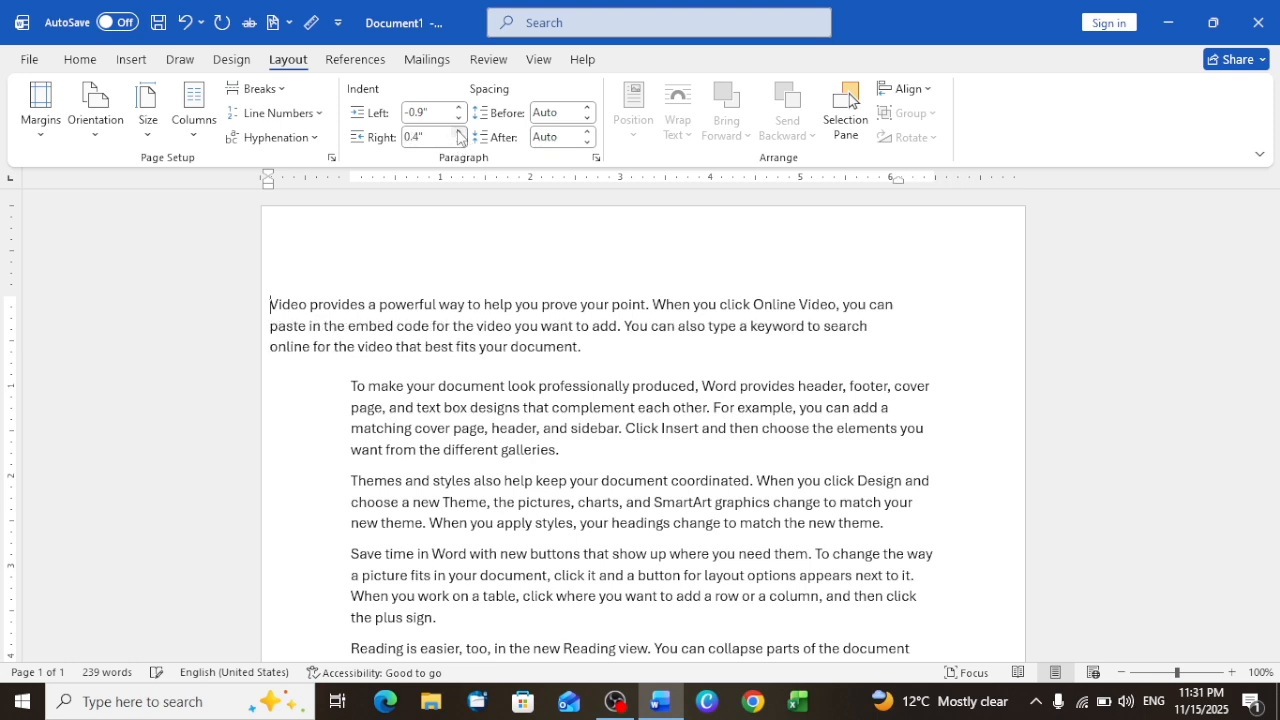
{"action": "double_click", "coordinate": [460, 131]}
{"action": "double_click", "coordinate": [460, 131]}
{"action": "left_click", "coordinate": [460, 131]}
{"action": "double_click", "coordinate": [460, 131]}
{"action": "left_click", "coordinate": [460, 131]}
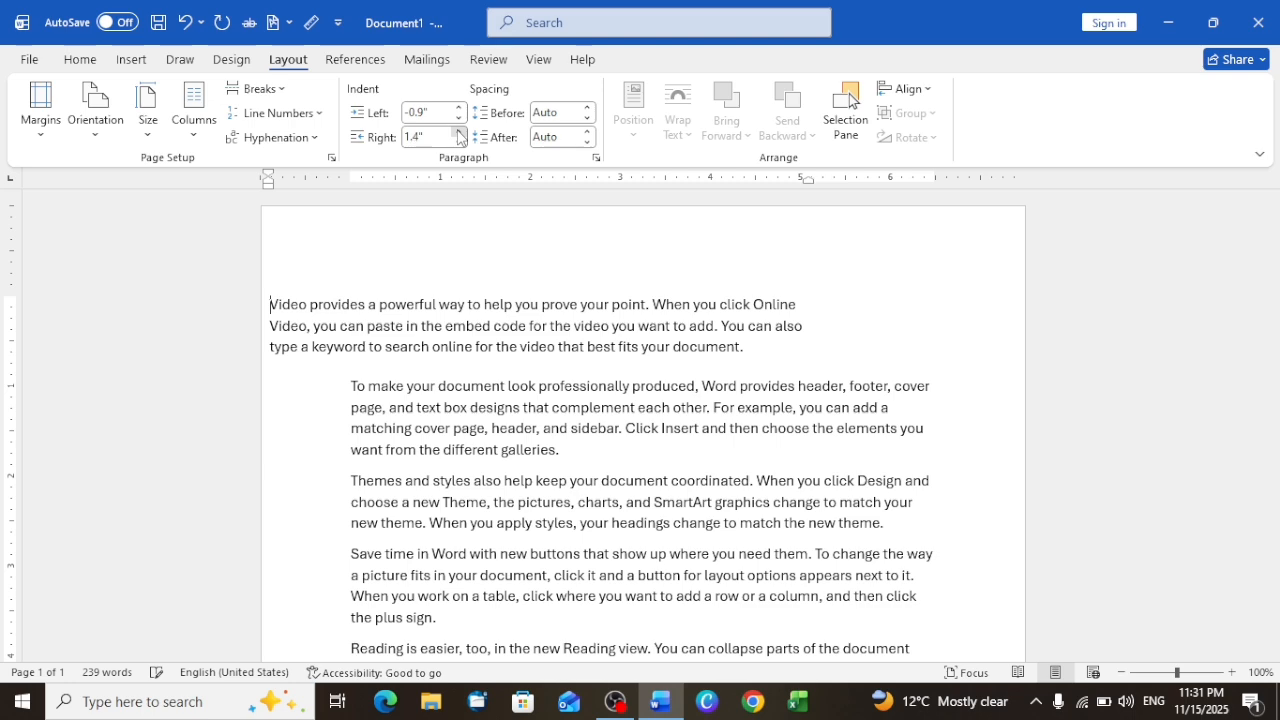
{"action": "double_click", "coordinate": [460, 131]}
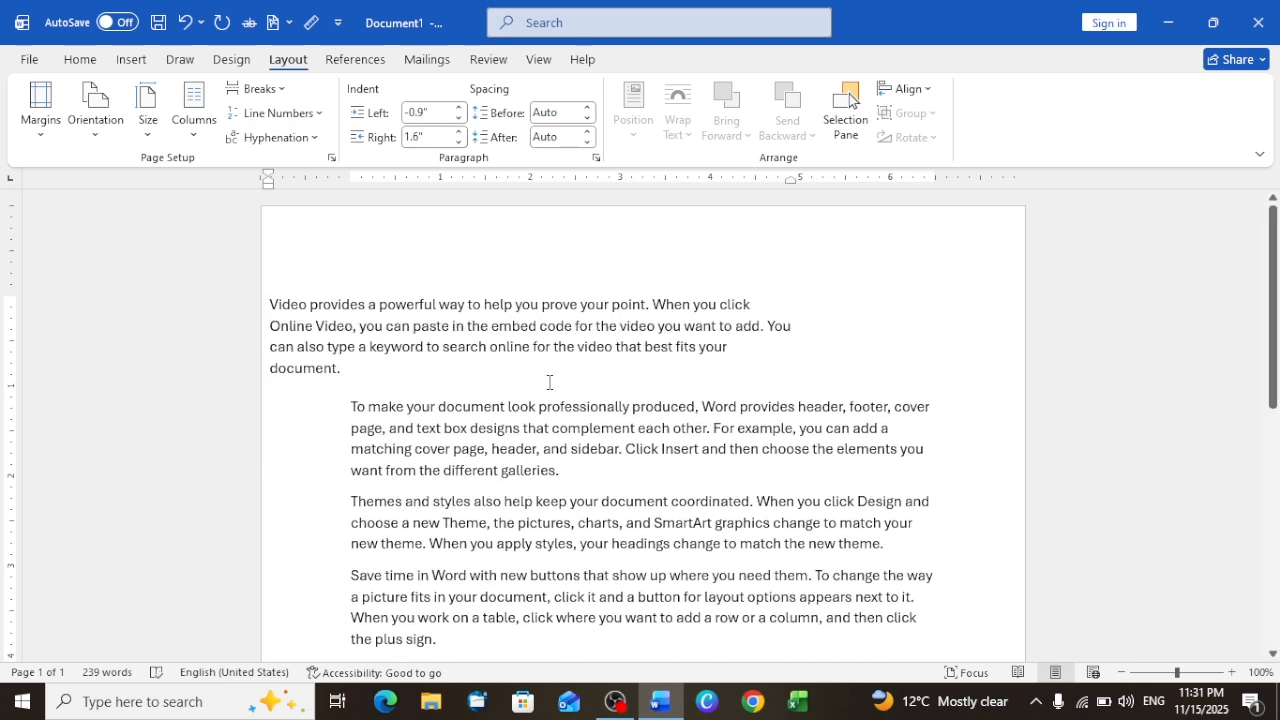
Step: Undo all the indent and spacing changes and the generated sample text, back to a blank document
{"action": "key", "text": "ctrl+z"}
{"action": "key", "text": "ctrl+z"}
{"action": "key", "text": "ctrl+z"}
{"action": "key", "text": "ctrl+z"}
{"action": "key", "text": "ctrl+z"}
{"action": "key", "text": "ctrl+z"}
{"action": "key", "text": "ctrl+z"}
{"action": "key", "text": "ctrl+z"}
{"action": "key", "text": "ctrl+z"}
{"action": "key", "text": "ctrl+z"}
{"action": "key", "text": "ctrl+z"}
{"action": "key", "text": "ctrl+z"}
{"action": "key", "text": "ctrl+z"}
{"action": "key", "text": "ctrl+z"}
{"action": "key", "text": "ctrl+z"}
{"action": "key", "text": "ctrl+z"}
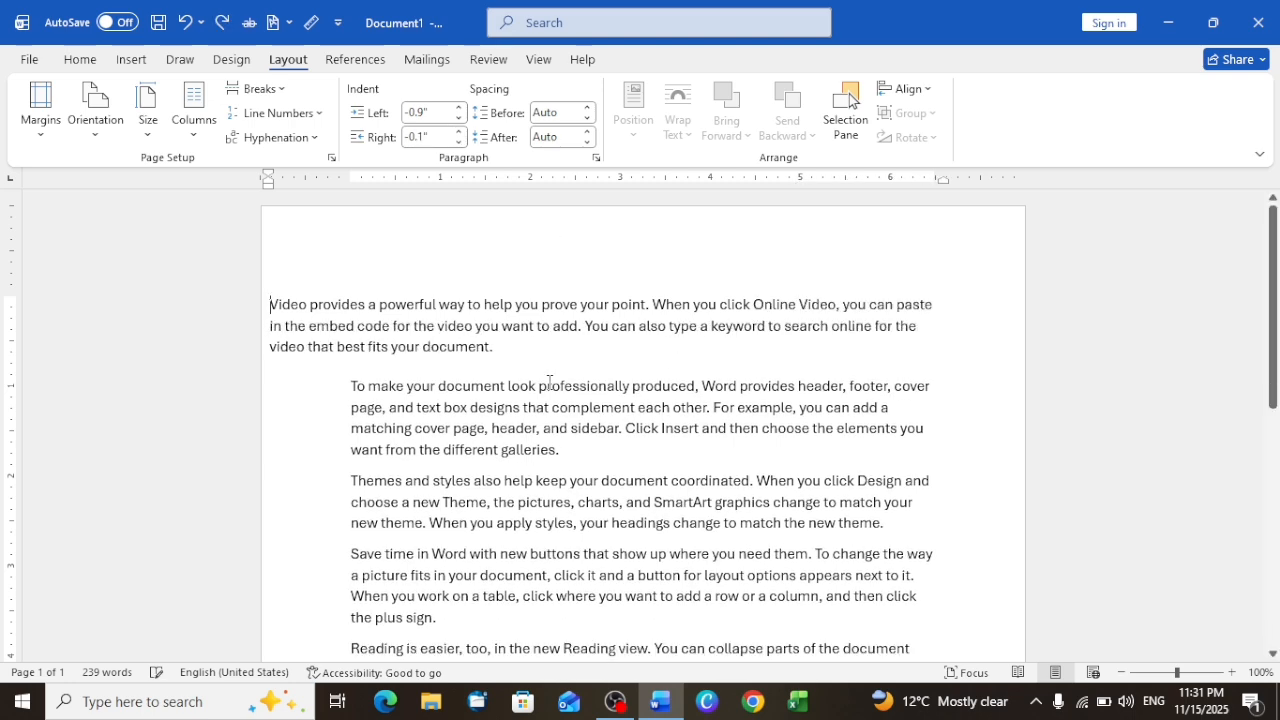
{"action": "key", "text": "ctrl+z"}
{"action": "key", "text": "ctrl+z"}
{"action": "key", "text": "ctrl+z"}
{"action": "key", "text": "ctrl+z"}
{"action": "key", "text": "ctrl+z"}
{"action": "key", "text": "ctrl+z"}
{"action": "key", "text": "ctrl+z"}
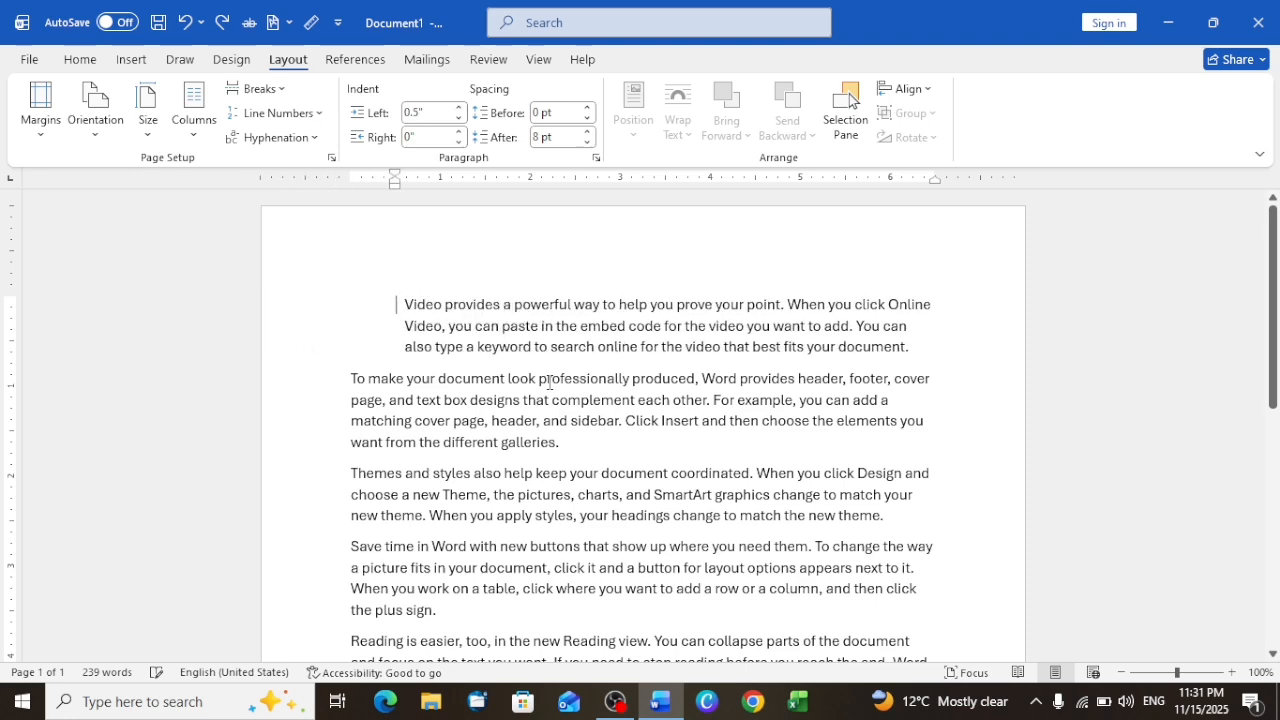
{"action": "key", "text": "ctrl+z"}
{"action": "key", "text": "ctrl+z"}
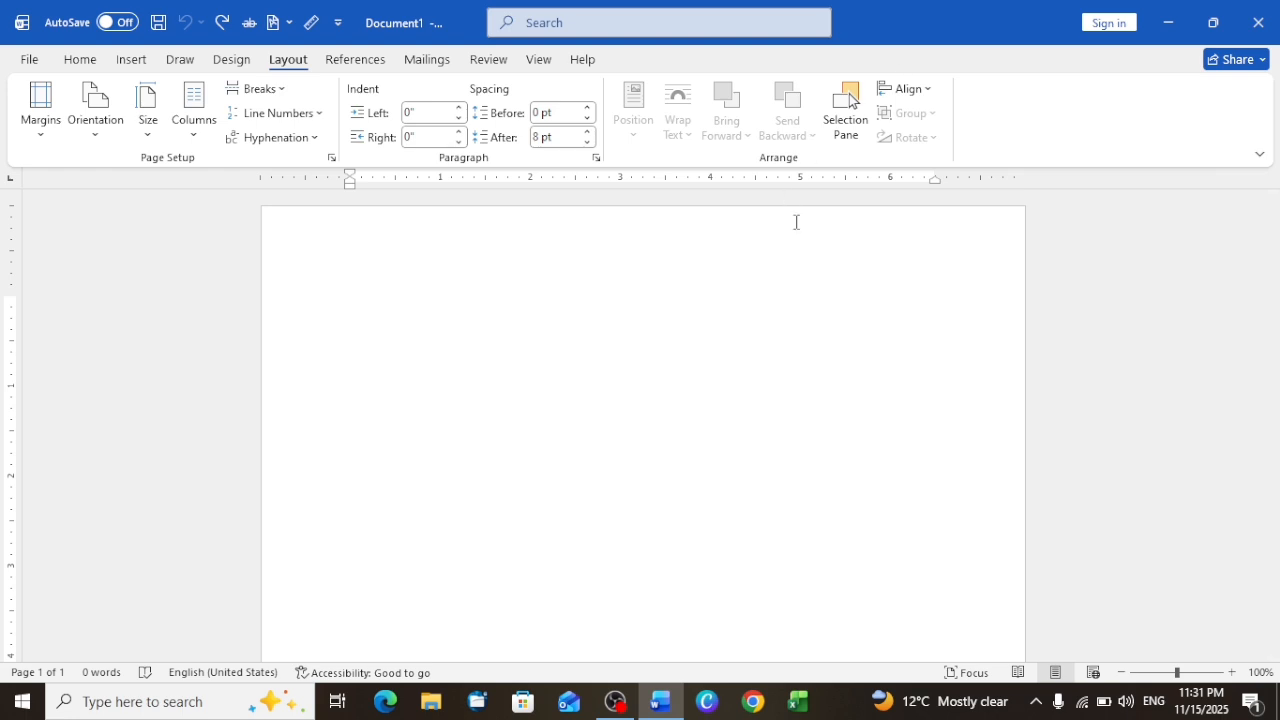
Step: Draw an isosceles triangle about 1.53" high and 1.82" wide near the top of the page and fill it orange
{"action": "left_click", "coordinate": [134, 60]}
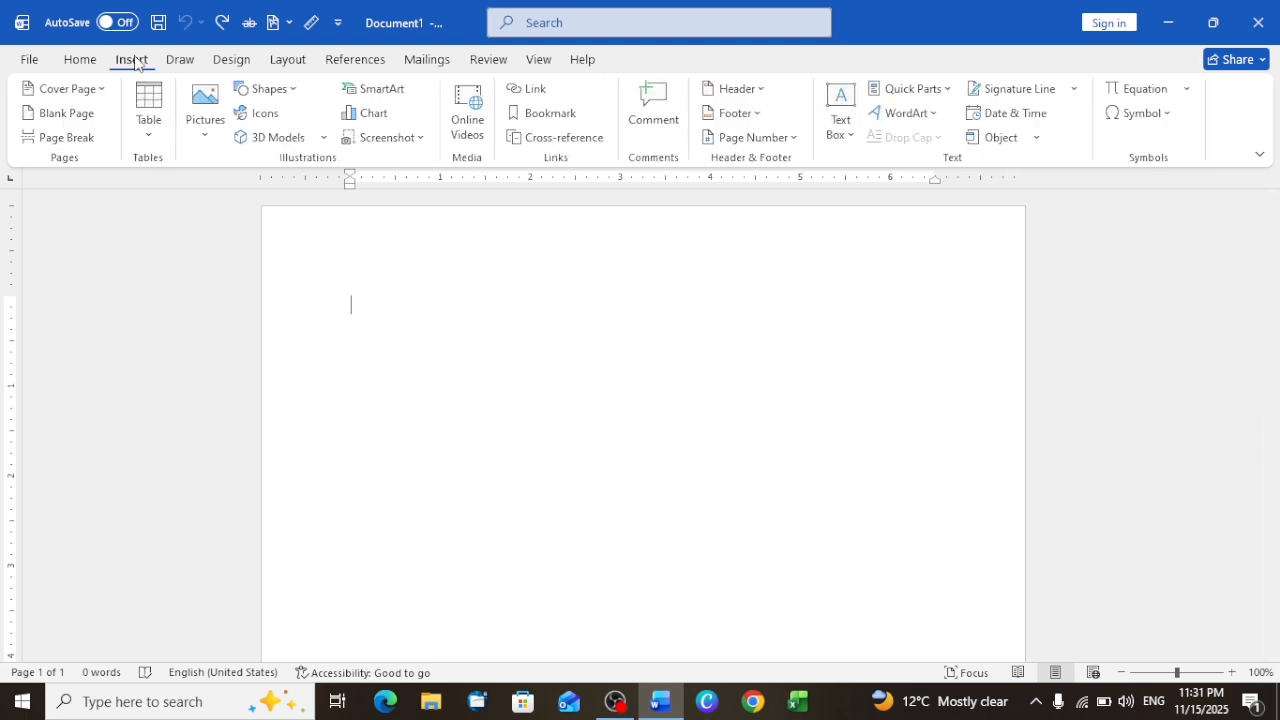
{"action": "left_click", "coordinate": [279, 93]}
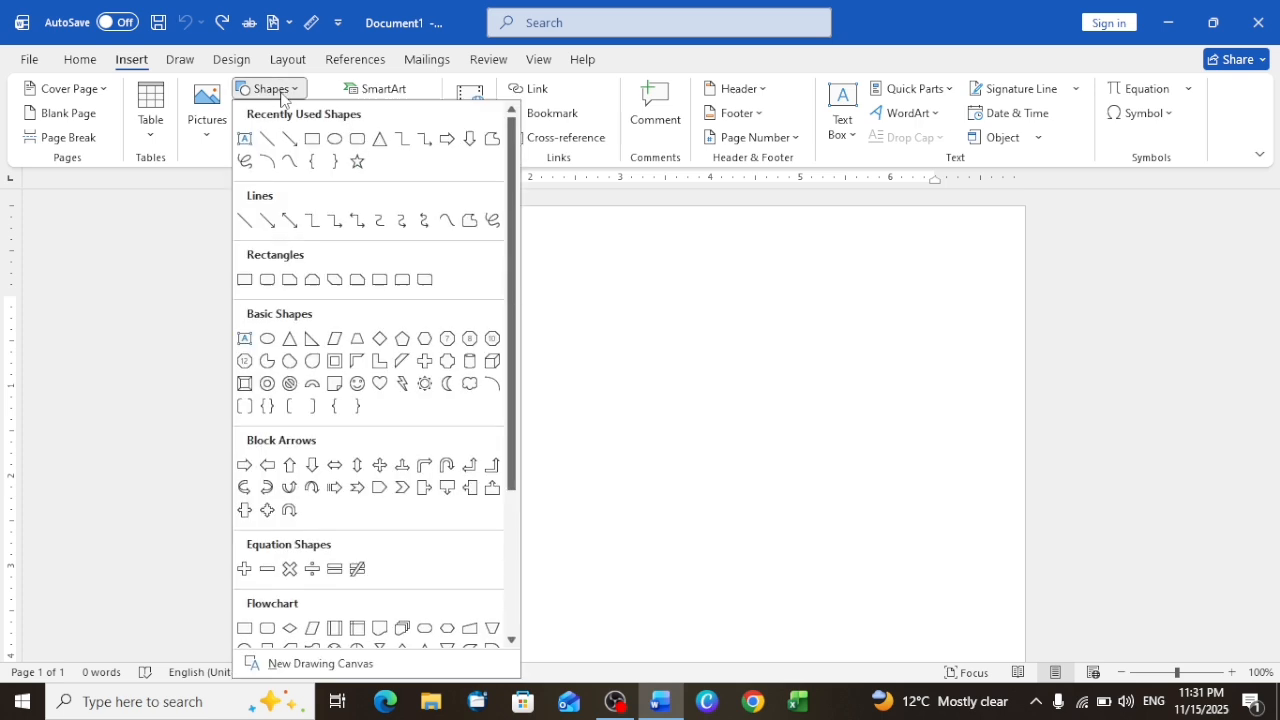
{"action": "left_click", "coordinate": [380, 140]}
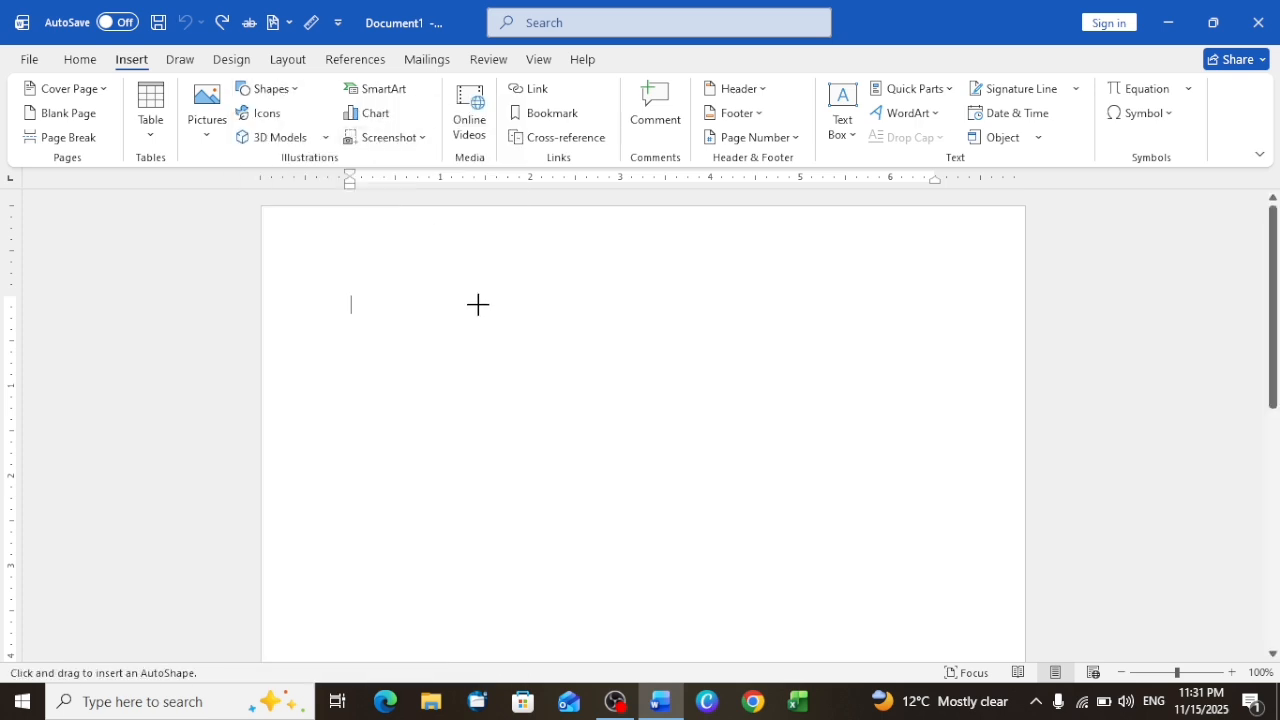
{"action": "left_click_drag", "start_coordinate": [478, 304], "coordinate": [643, 442]}
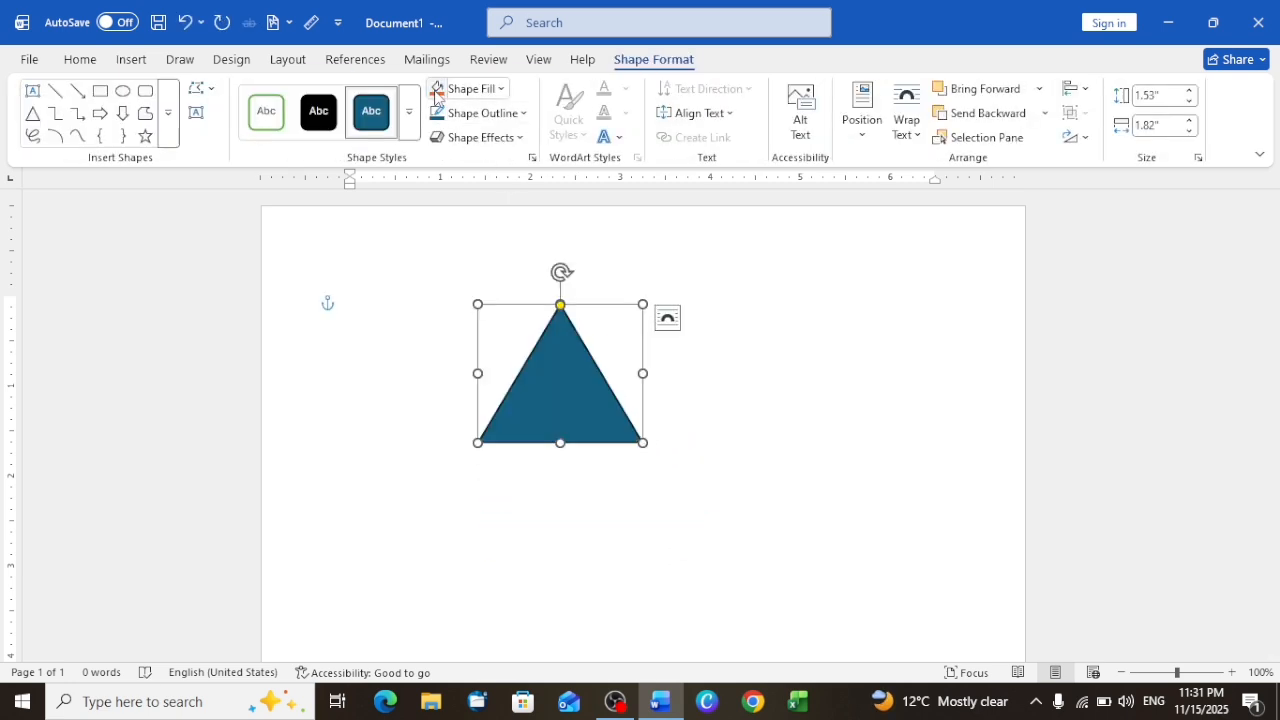
{"action": "left_click", "coordinate": [434, 90]}
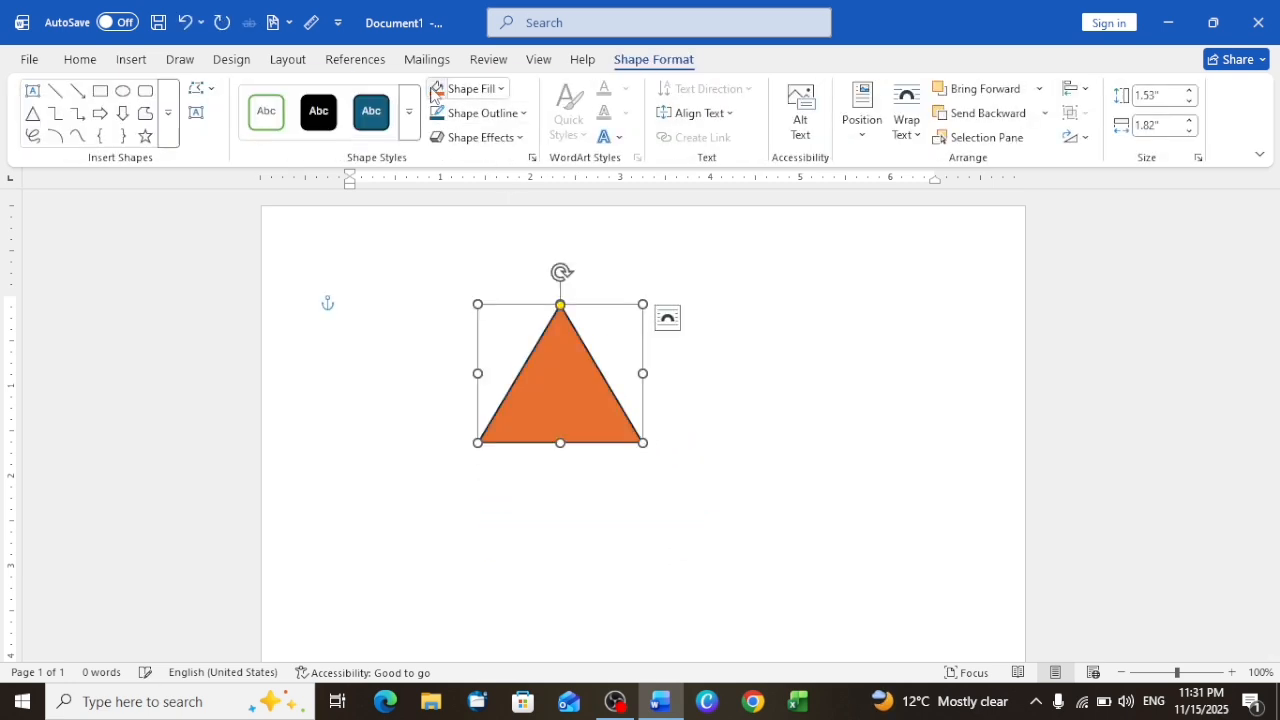
Step: Draw a rectangle about 1.27" high and 2.5" wide overlapping the triangle's upper left and fill it gray
{"action": "left_click", "coordinate": [101, 93]}
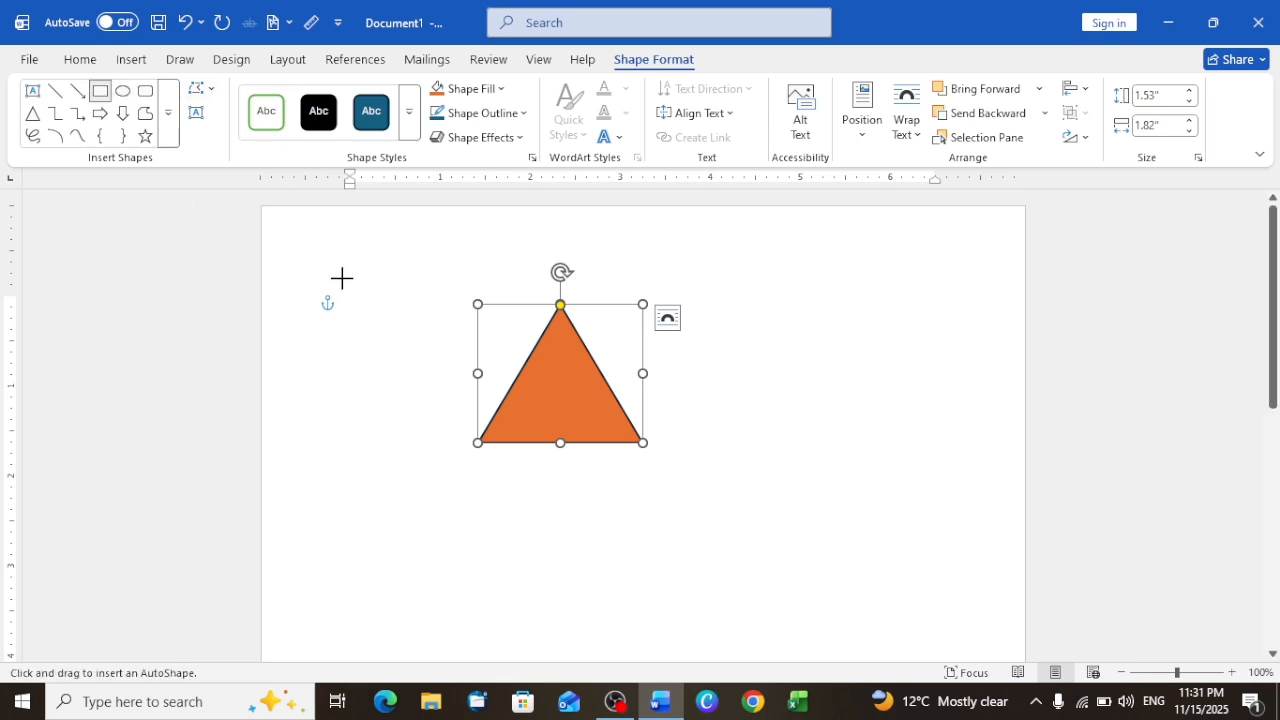
{"action": "left_click_drag", "start_coordinate": [341, 278], "coordinate": [568, 393]}
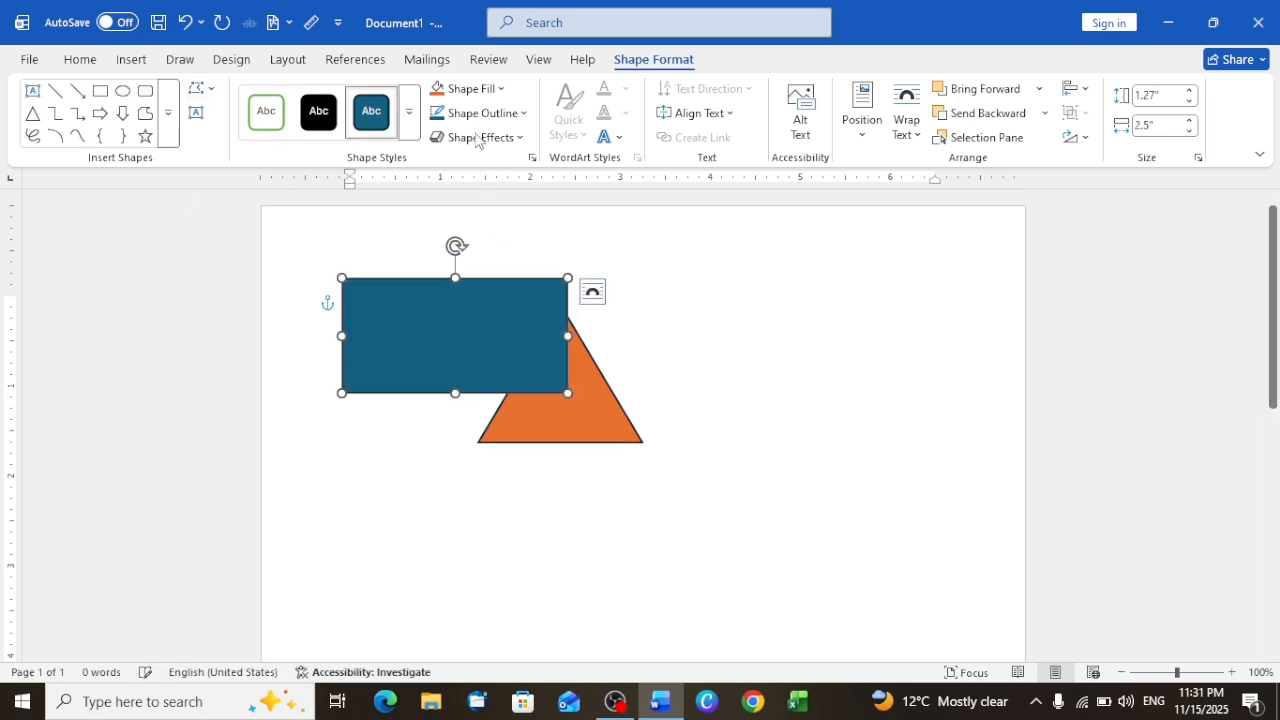
{"action": "left_click", "coordinate": [500, 89]}
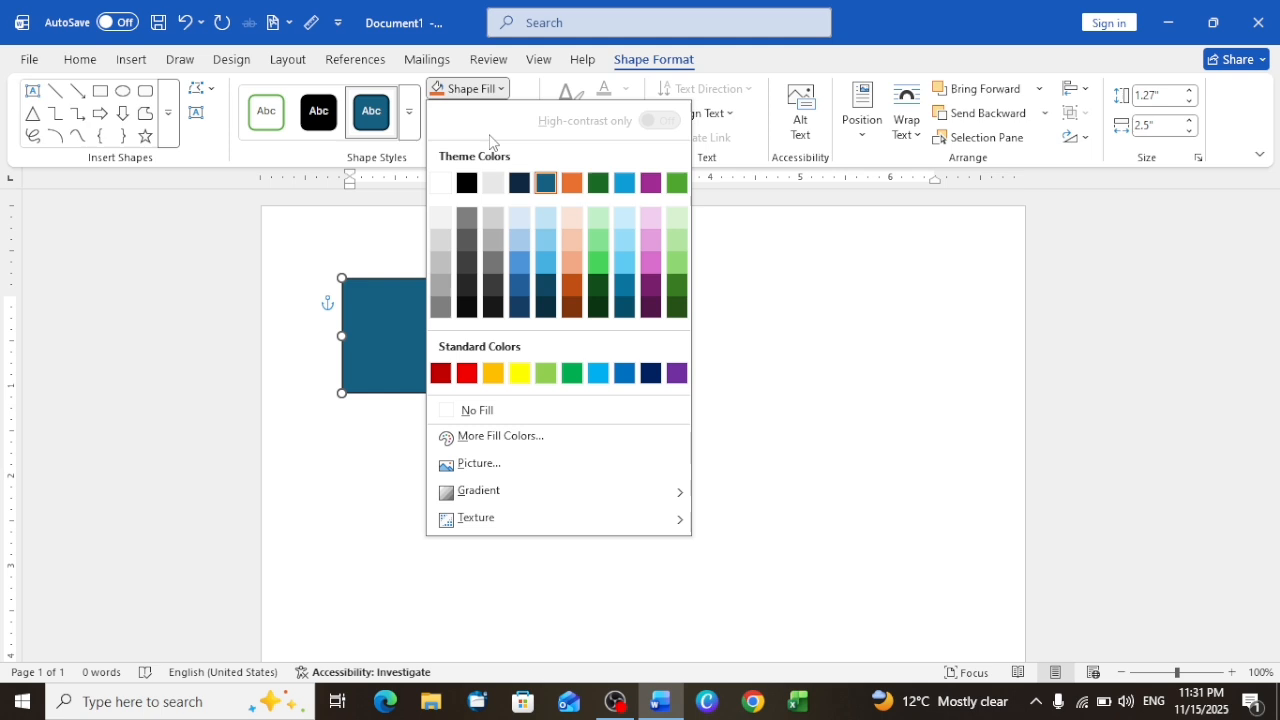
{"action": "left_click", "coordinate": [467, 224]}
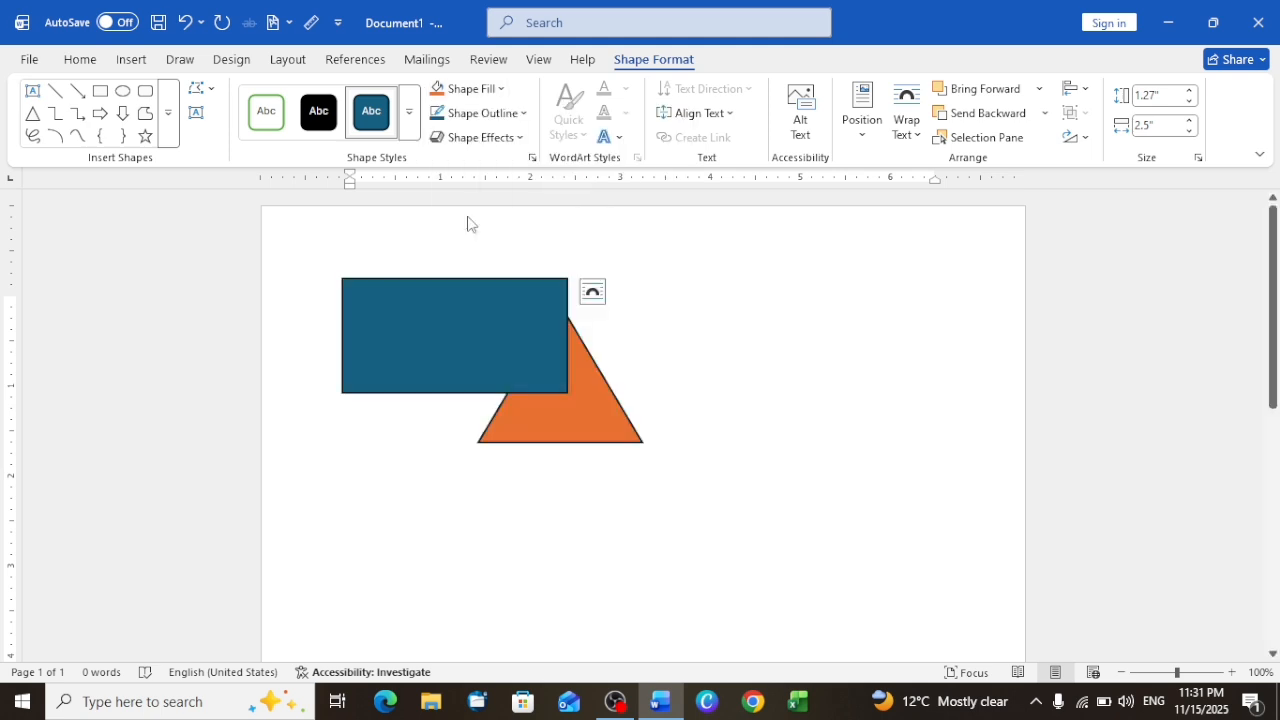
Step: Draw an oval about 2.03" high and 1.9" wide over the rectangle and triangle and fill it light green
{"action": "left_click", "coordinate": [123, 92]}
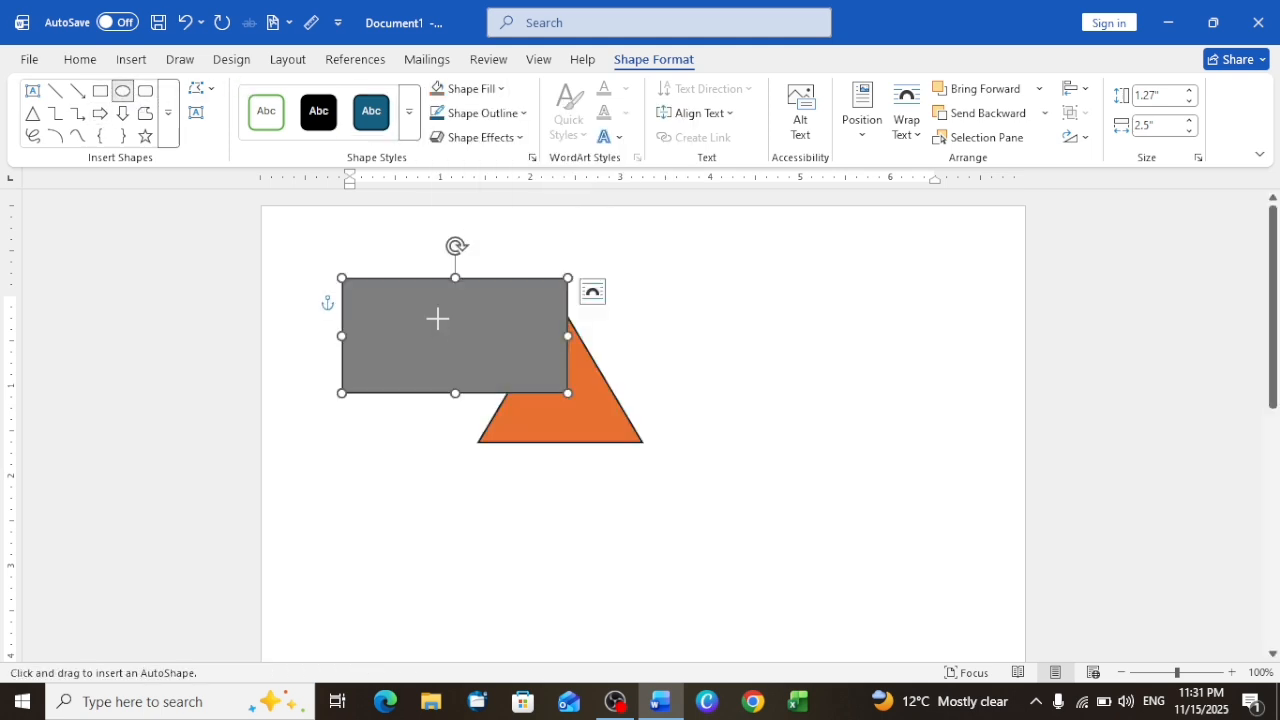
{"action": "left_click_drag", "start_coordinate": [663, 272], "coordinate": [492, 455]}
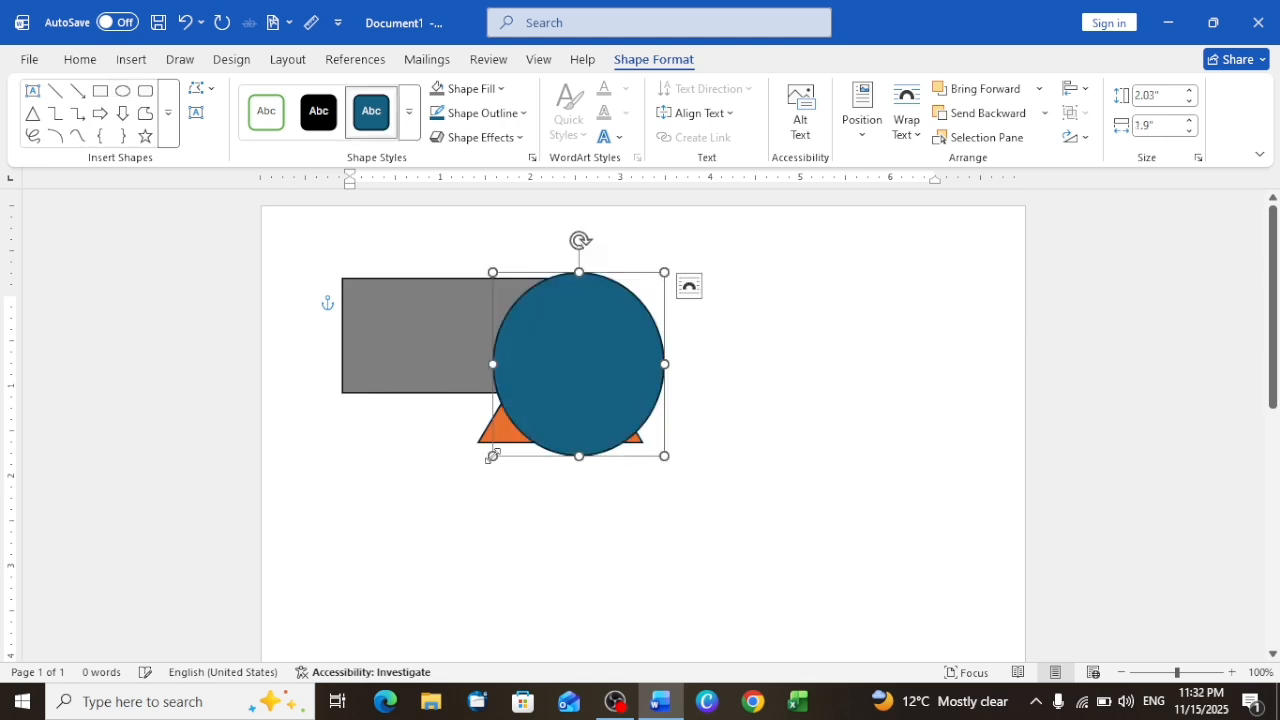
{"action": "left_click", "coordinate": [488, 90]}
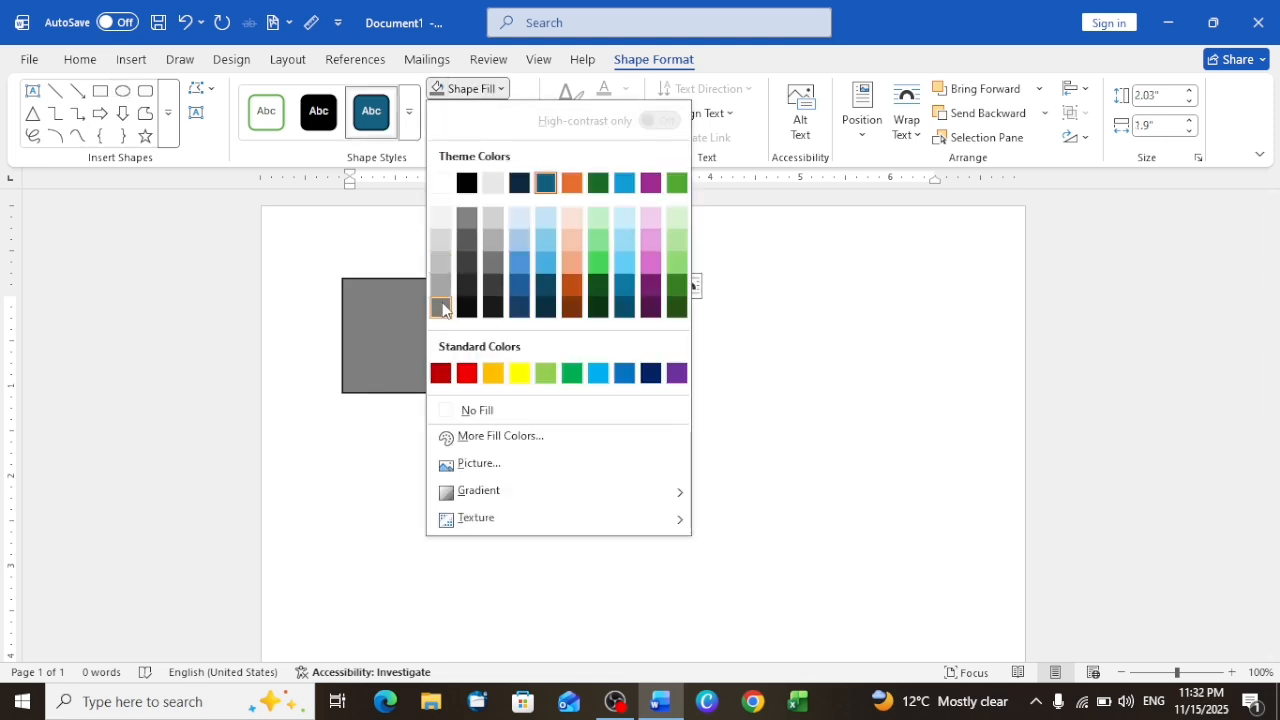
{"action": "left_click", "coordinate": [592, 239]}
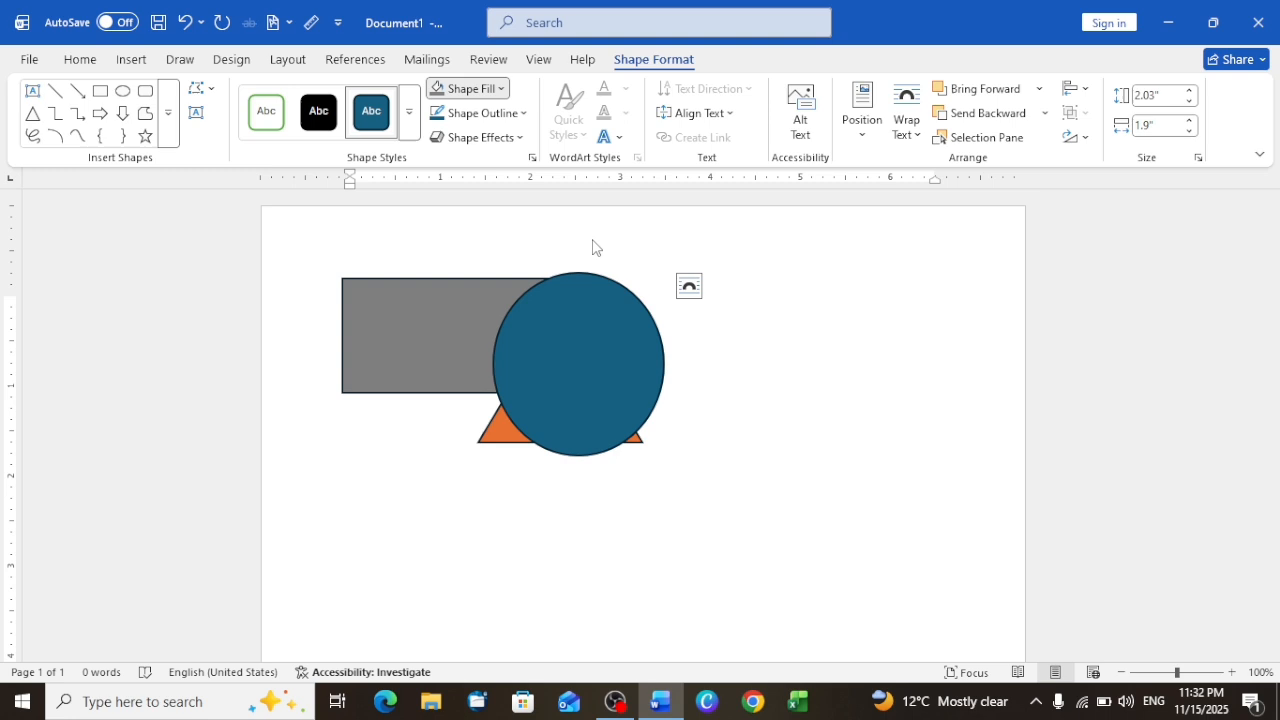
Step: Select the green oval and compare the arrange commands offered for it in the layout and shape formatting options
{"action": "left_click", "coordinate": [839, 436]}
{"action": "left_click", "coordinate": [565, 343]}
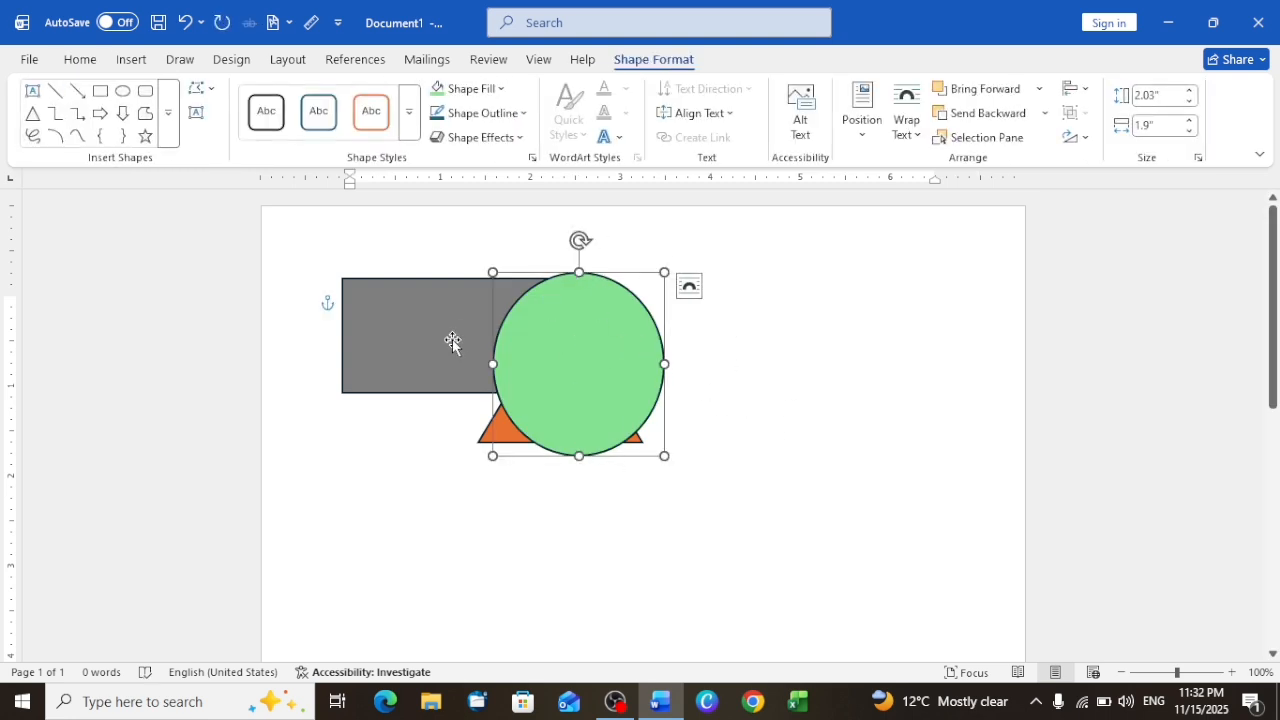
{"action": "left_click", "coordinate": [289, 60]}
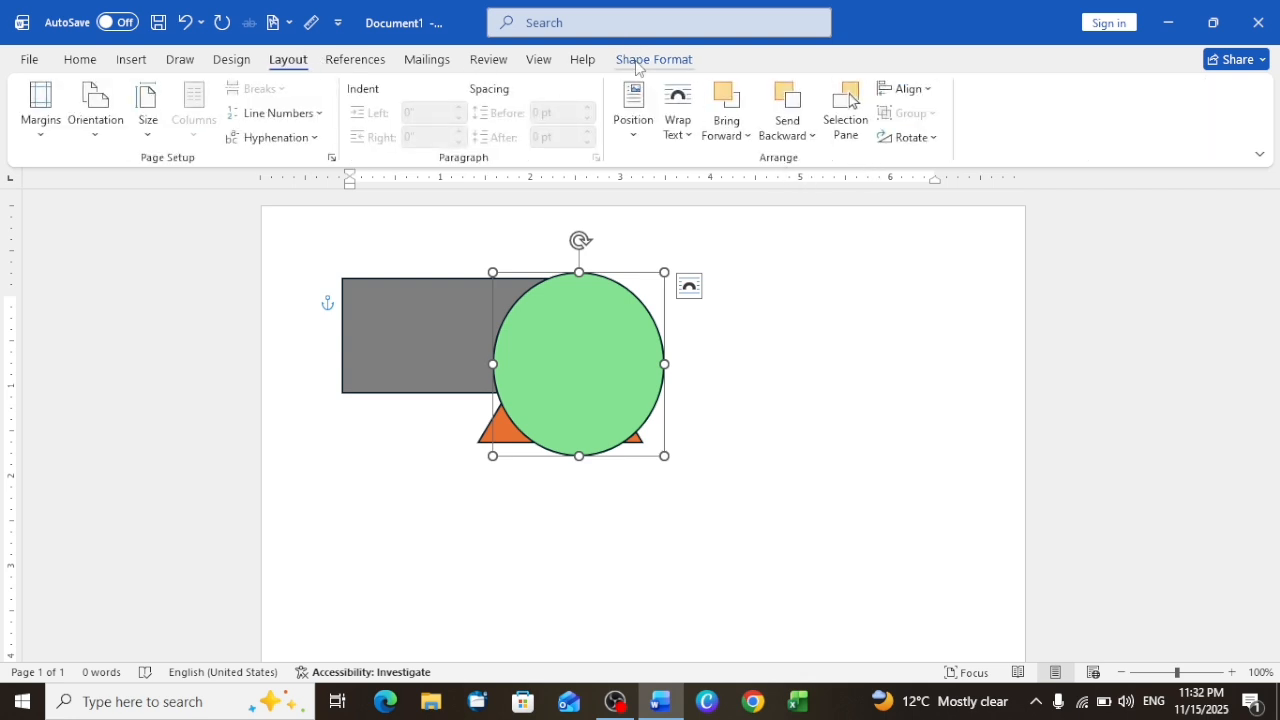
{"action": "left_click", "coordinate": [636, 62]}
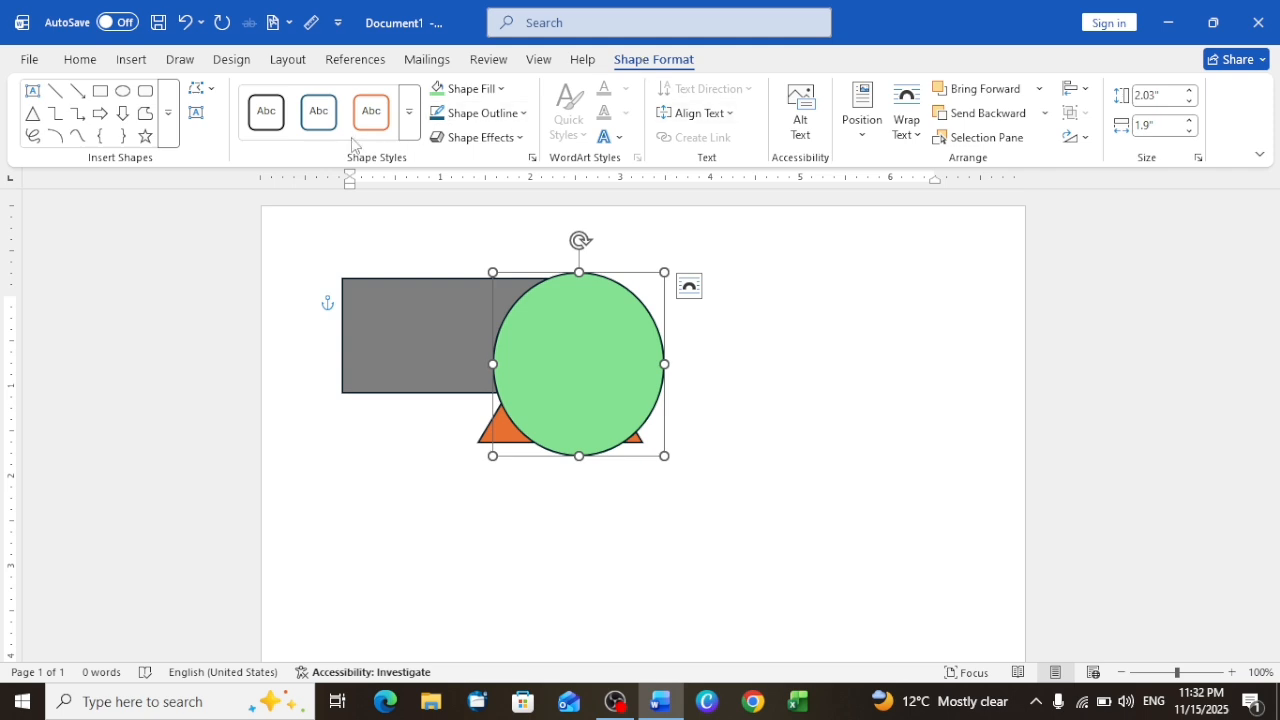
Step: Insert the stock image of a masked man holding a phone on a train
{"action": "left_click", "coordinate": [133, 60]}
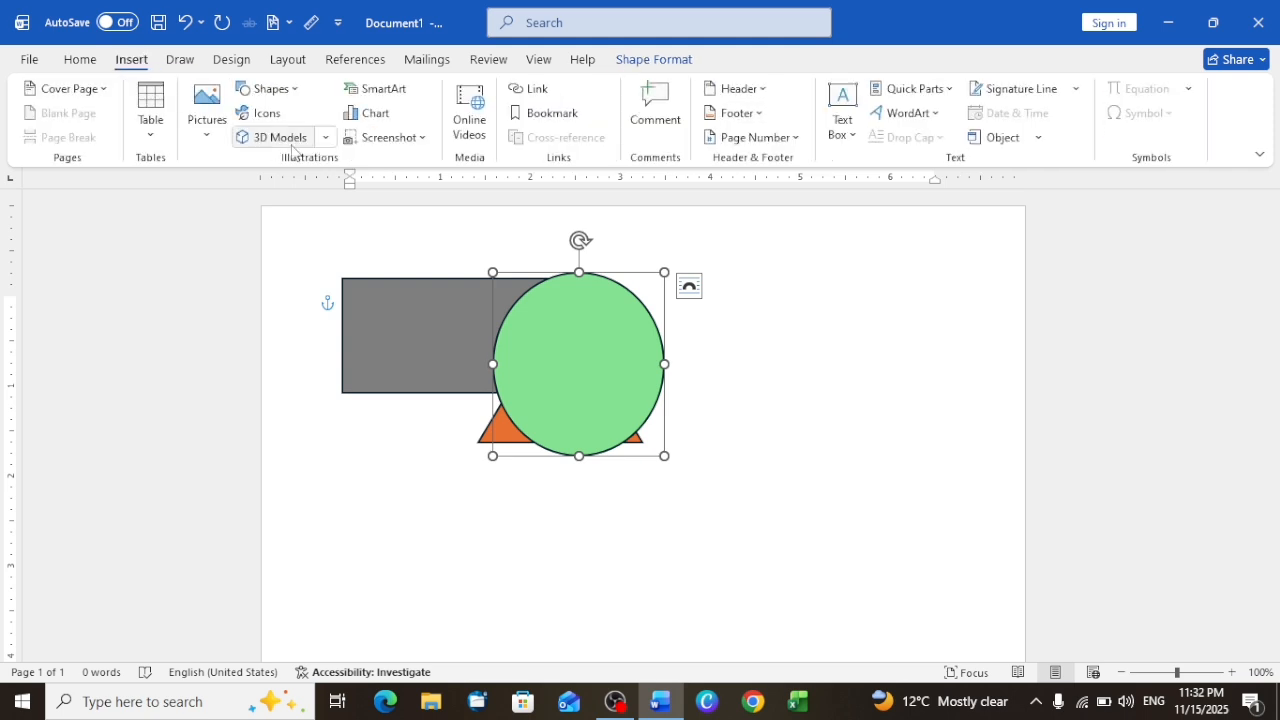
{"action": "left_click", "coordinate": [208, 135]}
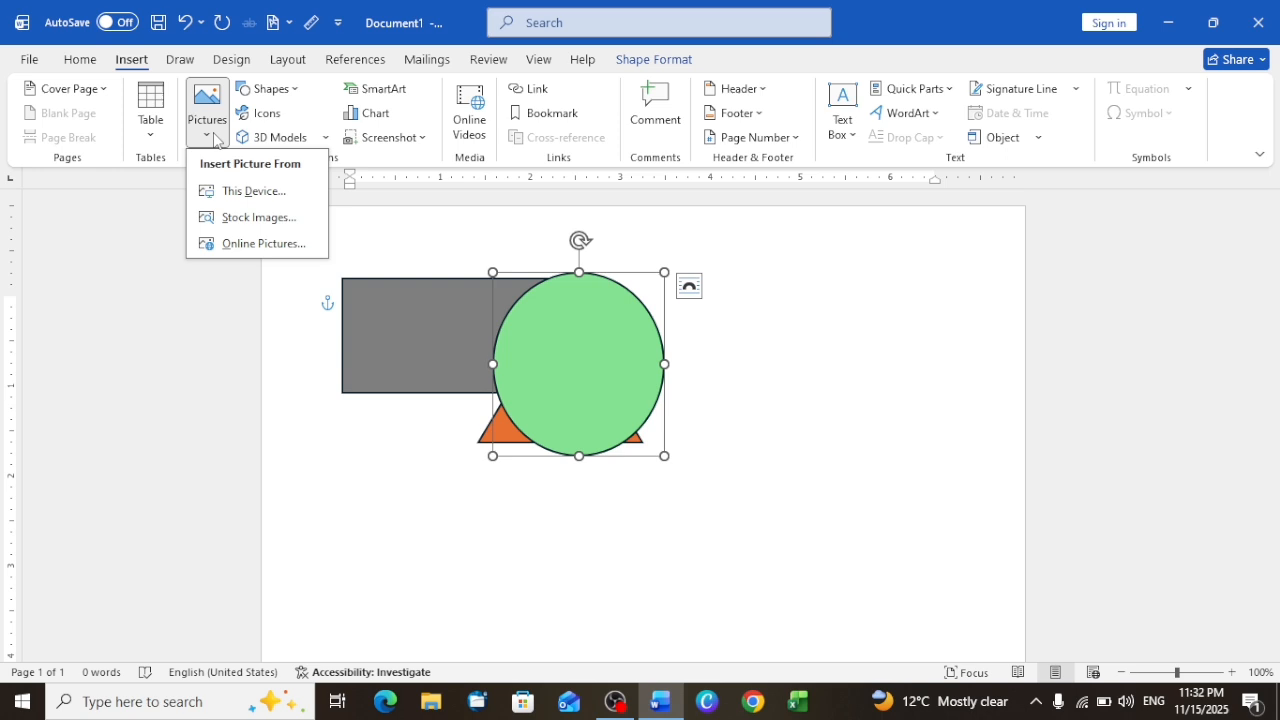
{"action": "left_click", "coordinate": [242, 218]}
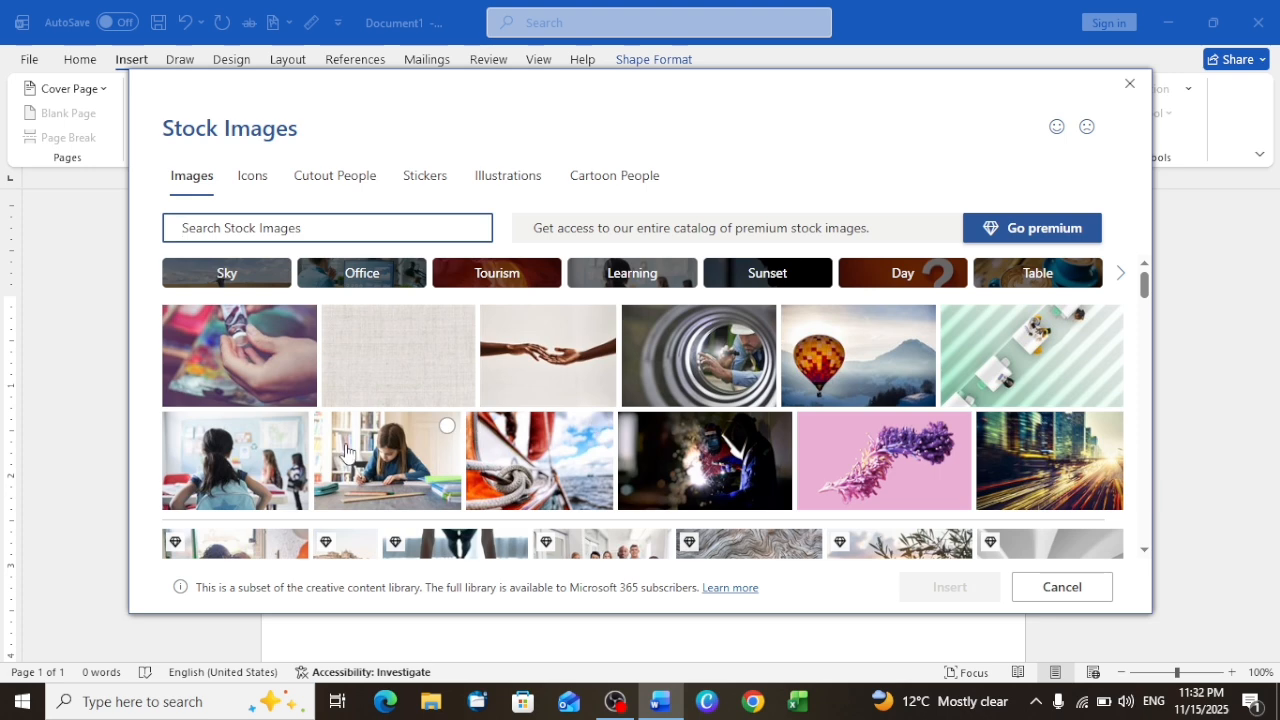
{"action": "left_click", "coordinate": [411, 468]}
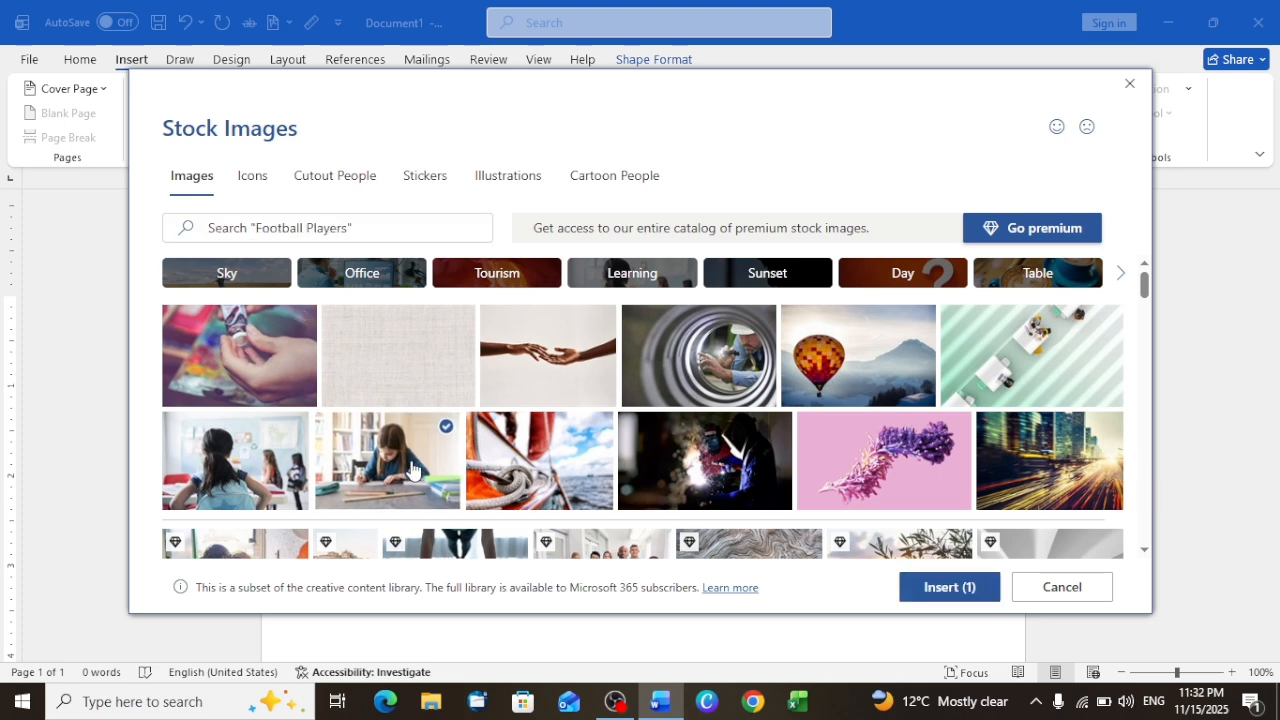
{"action": "scroll", "coordinate": [672, 432], "scroll_direction": "down", "scroll_amount": 3}
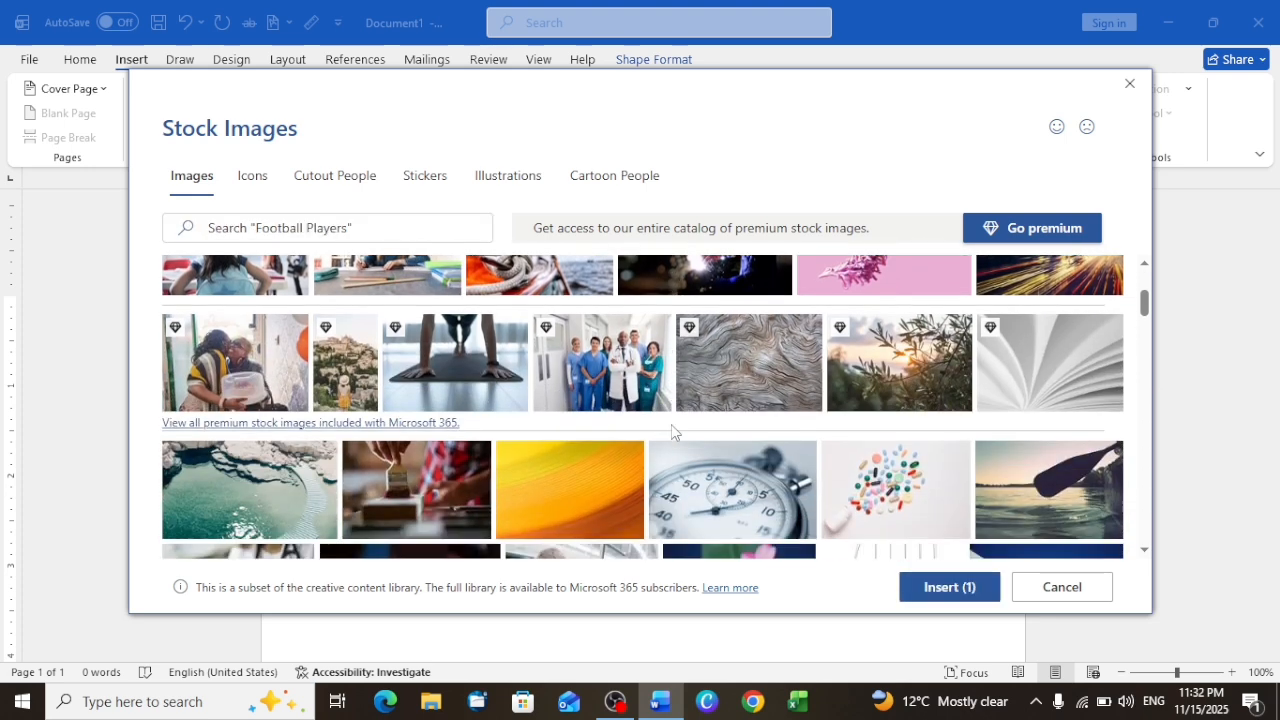
{"action": "scroll", "coordinate": [560, 378], "scroll_direction": "up", "scroll_amount": 3}
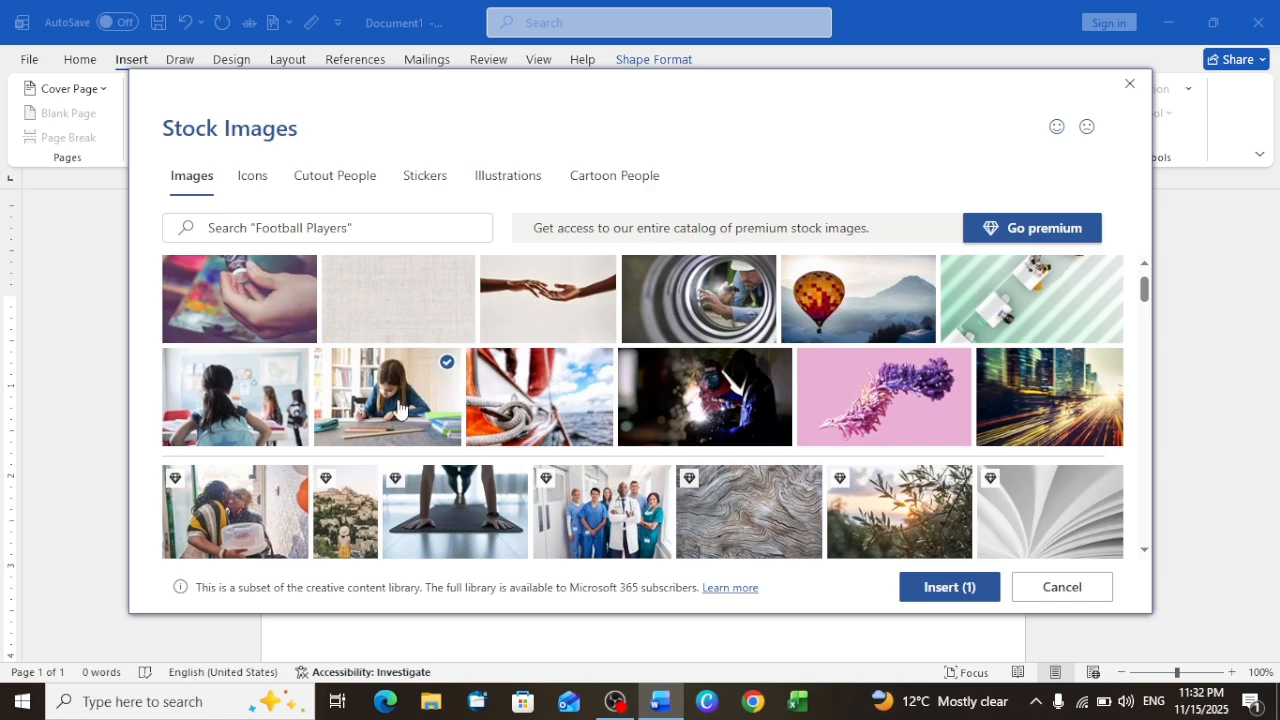
{"action": "left_click", "coordinate": [433, 405]}
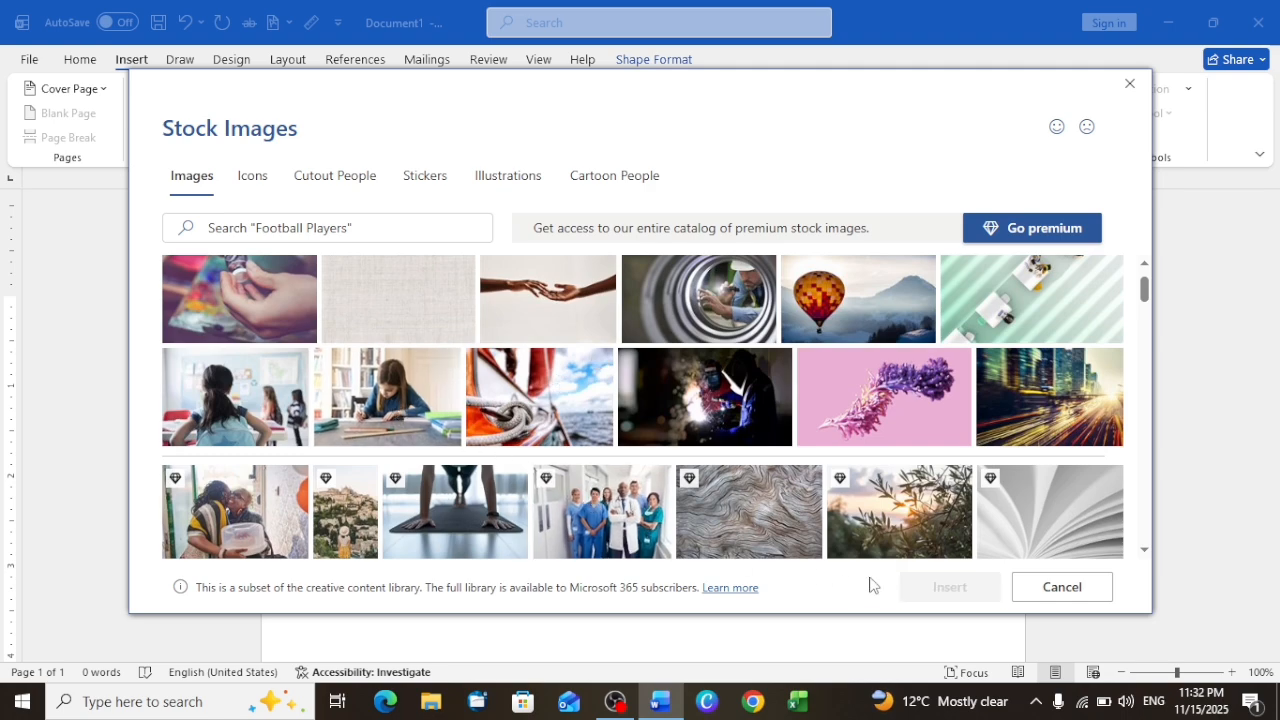
{"action": "scroll", "coordinate": [583, 472], "scroll_direction": "down", "scroll_amount": 5}
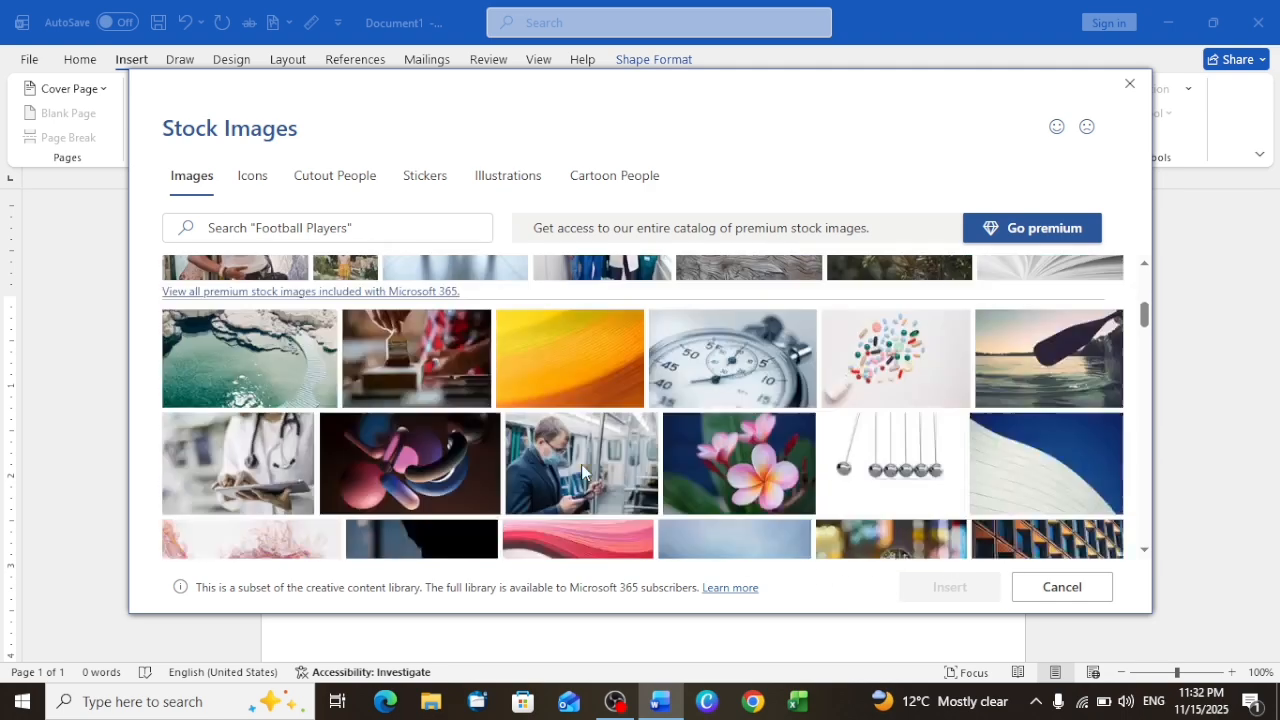
{"action": "left_click", "coordinate": [597, 428]}
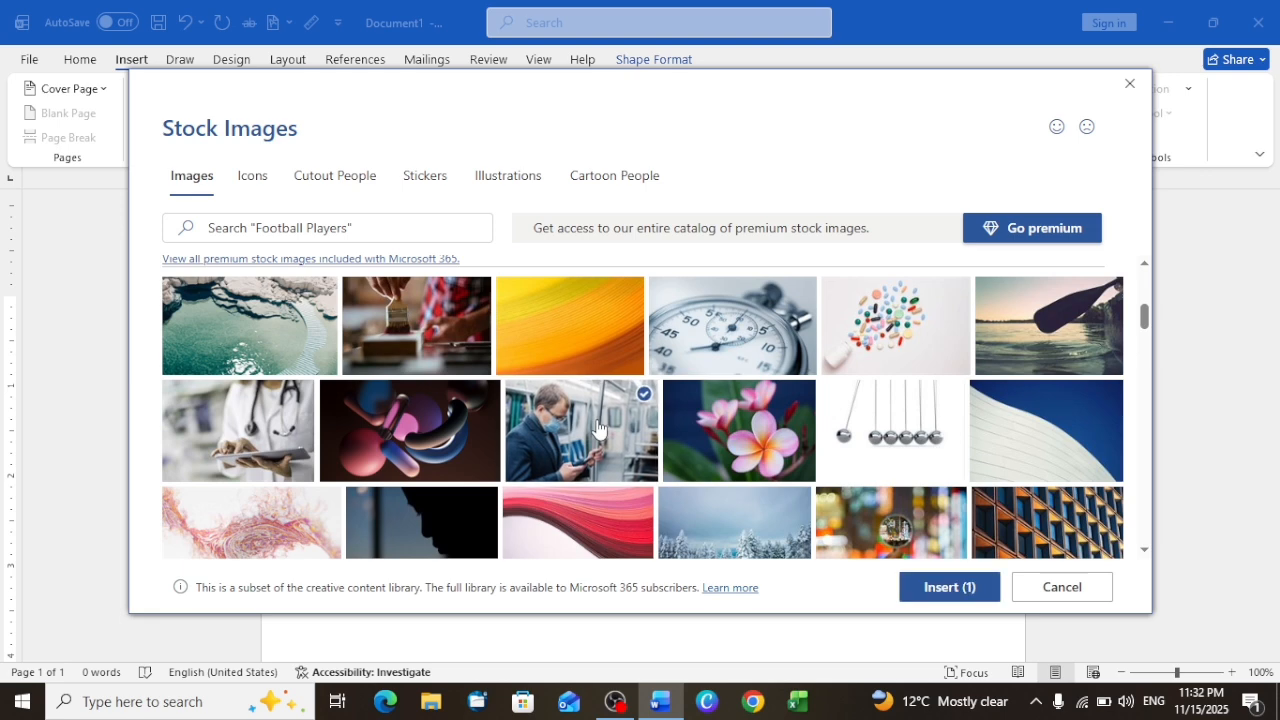
{"action": "left_click", "coordinate": [943, 586]}
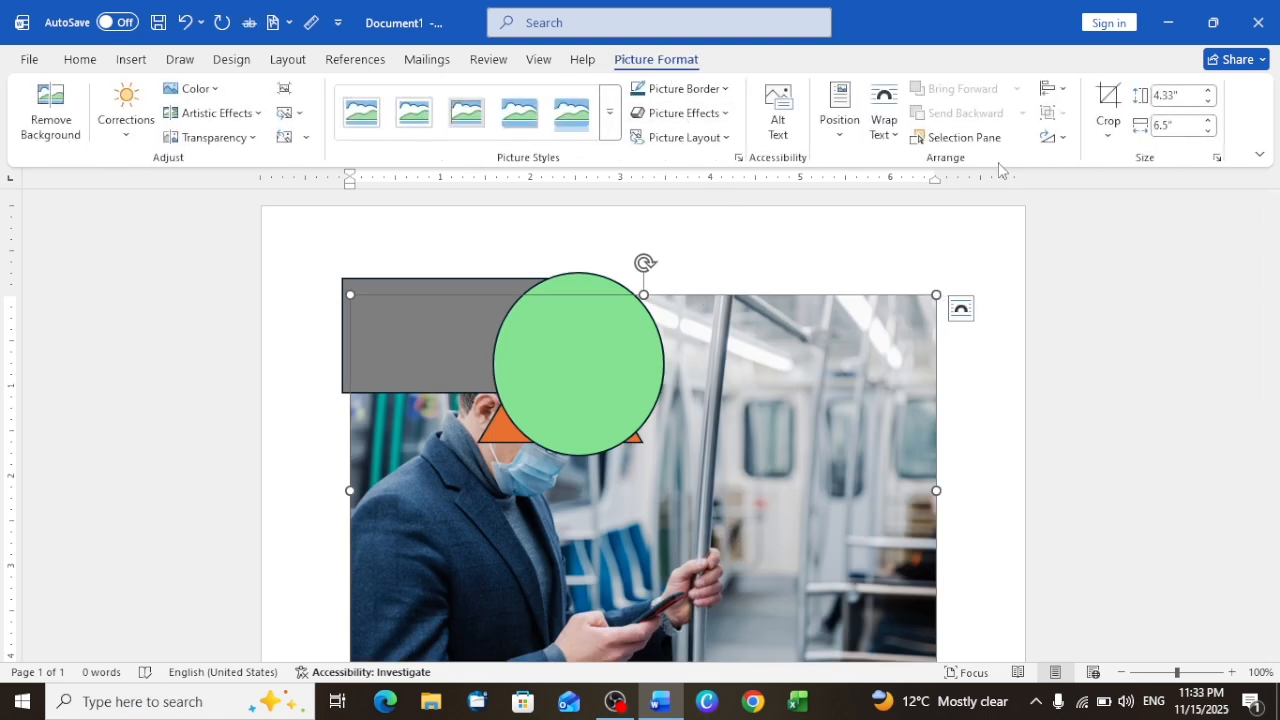
Step: Select the green oval to check its arrange commands, and undo the picture insertion
{"action": "left_click", "coordinate": [556, 338]}
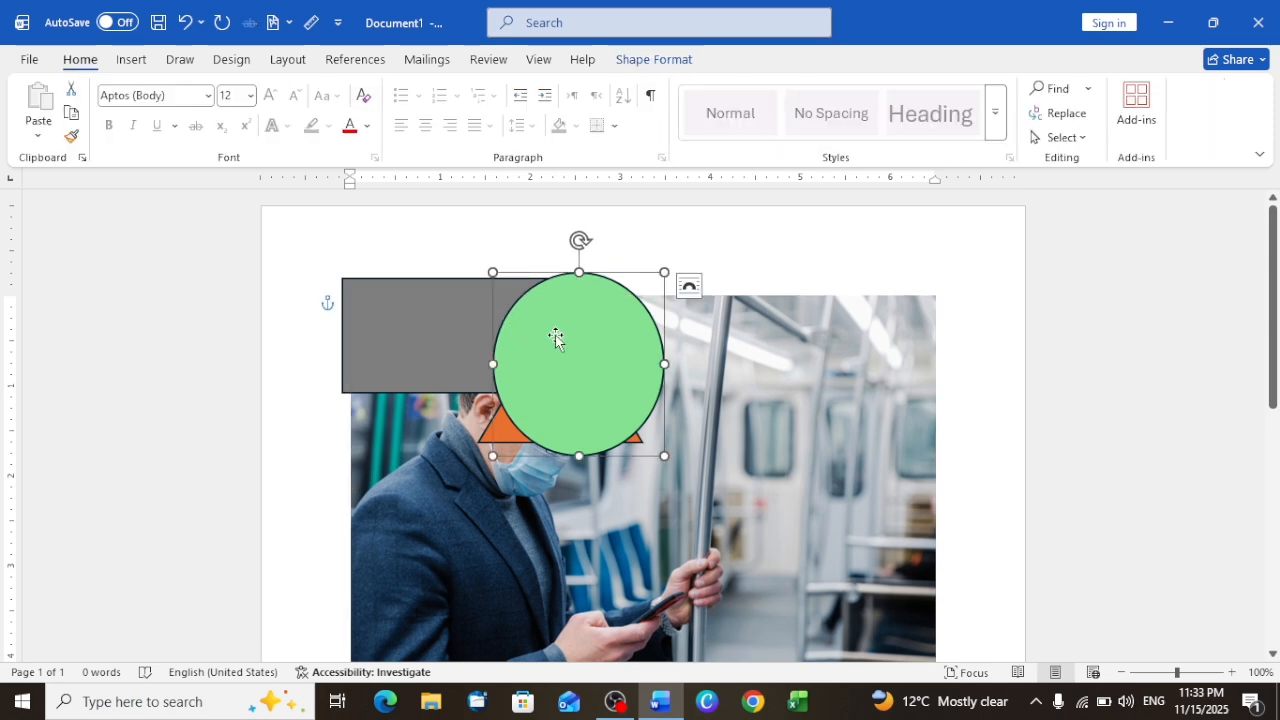
{"action": "left_click", "coordinate": [653, 59]}
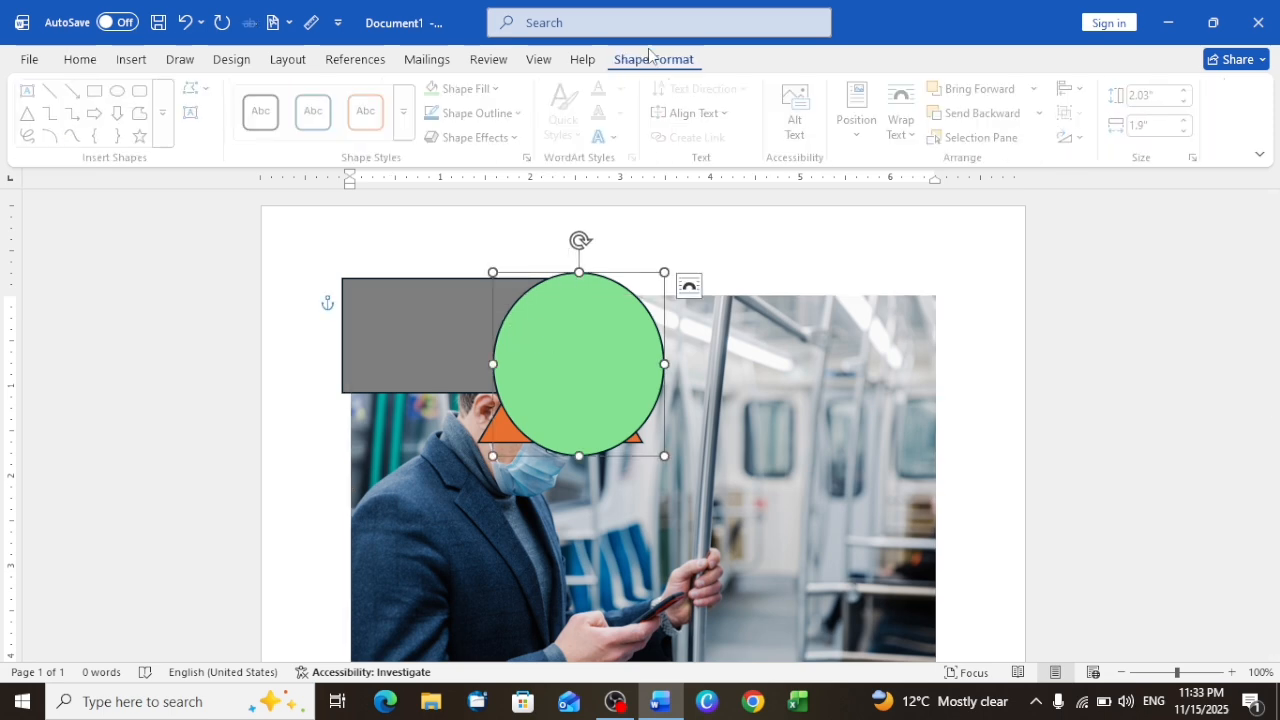
{"action": "left_click", "coordinate": [288, 62]}
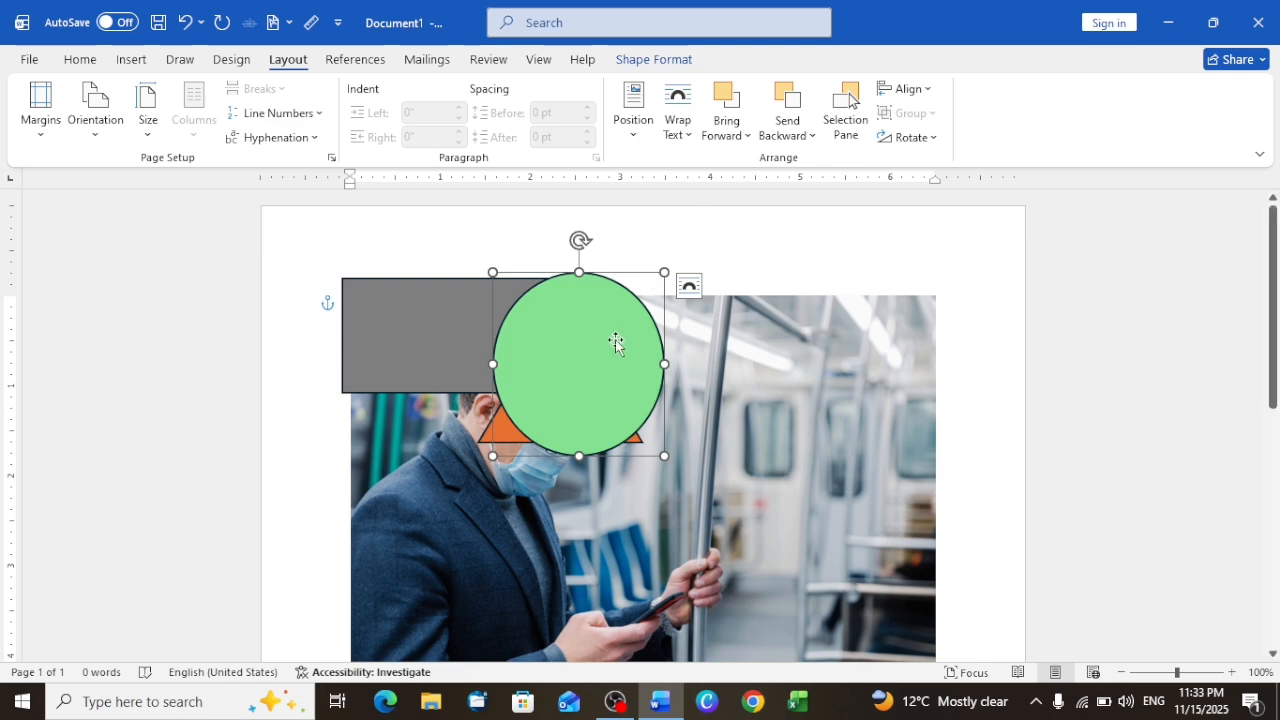
{"action": "key", "text": "ctrl+z"}
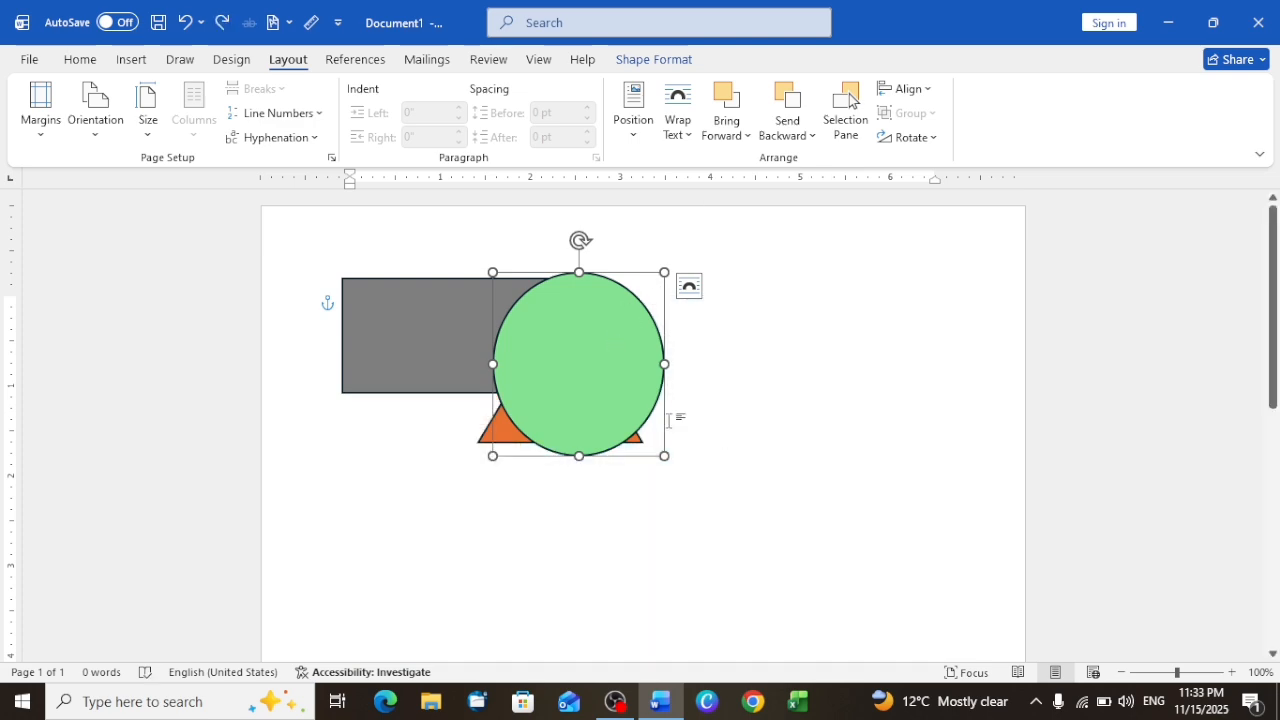
Step: Move the green oval clear of the other shapes and shift the gray rectangle down over the orange triangle
{"action": "left_click_drag", "start_coordinate": [582, 380], "coordinate": [771, 375]}
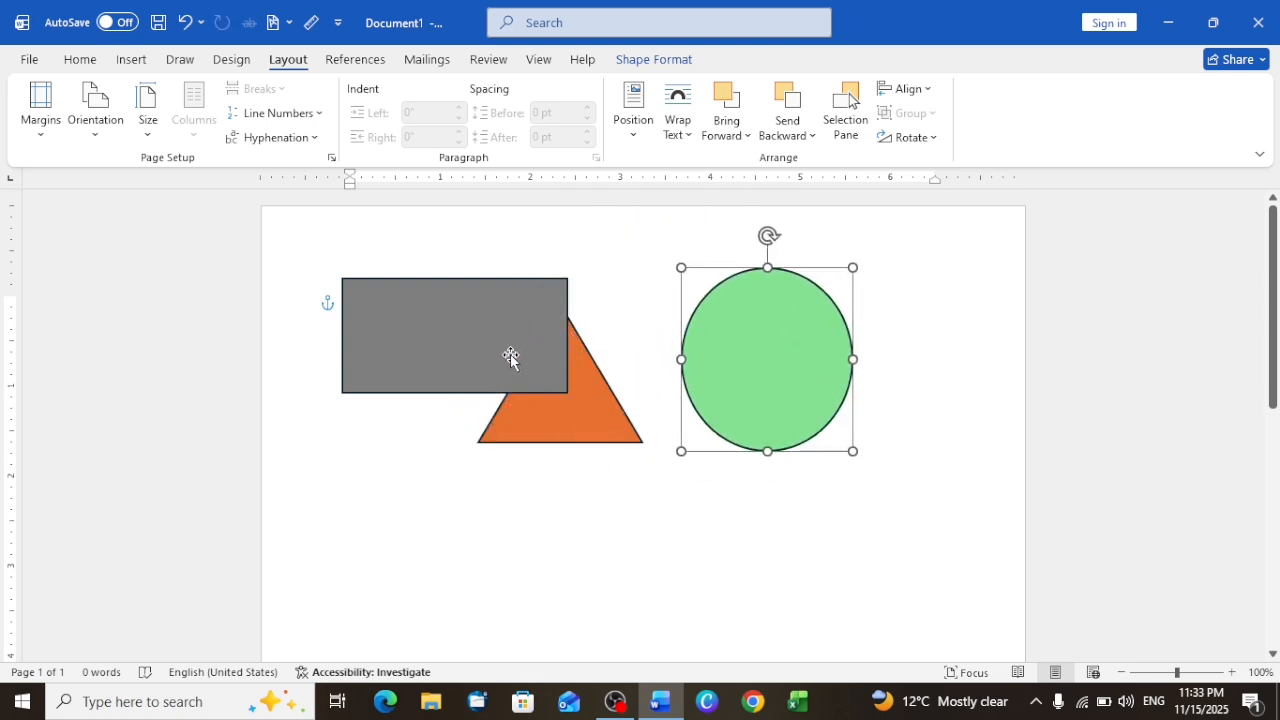
{"action": "left_click_drag", "start_coordinate": [511, 357], "coordinate": [536, 412]}
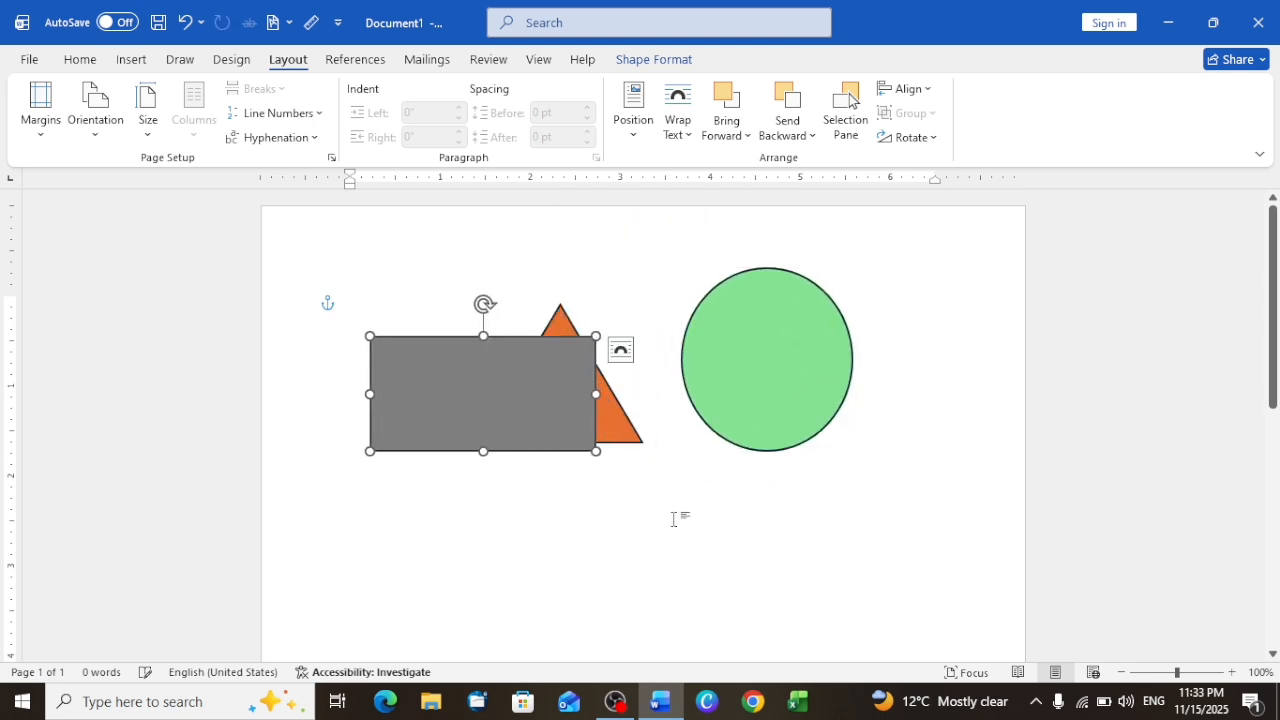
{"action": "left_click", "coordinate": [673, 519]}
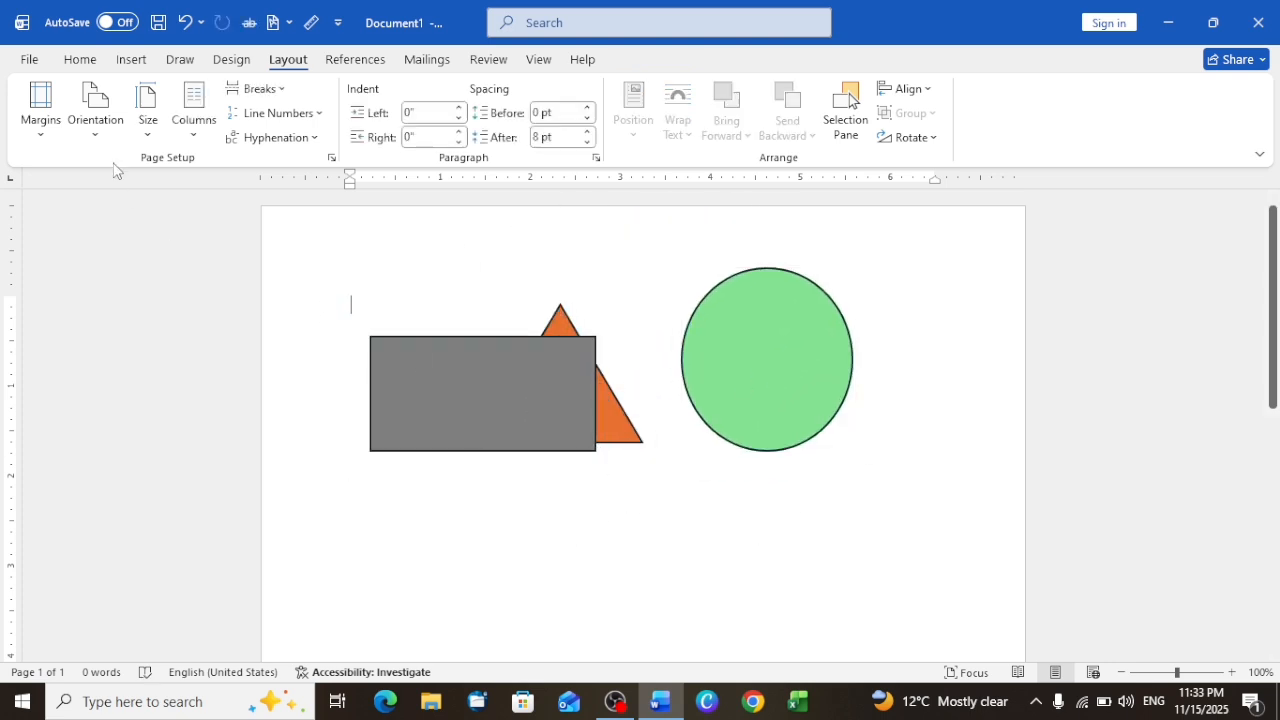
Step: Draw a rectangle about 0.79" high and 1.58" wide and place it above the gray rectangle
{"action": "left_click", "coordinate": [131, 62]}
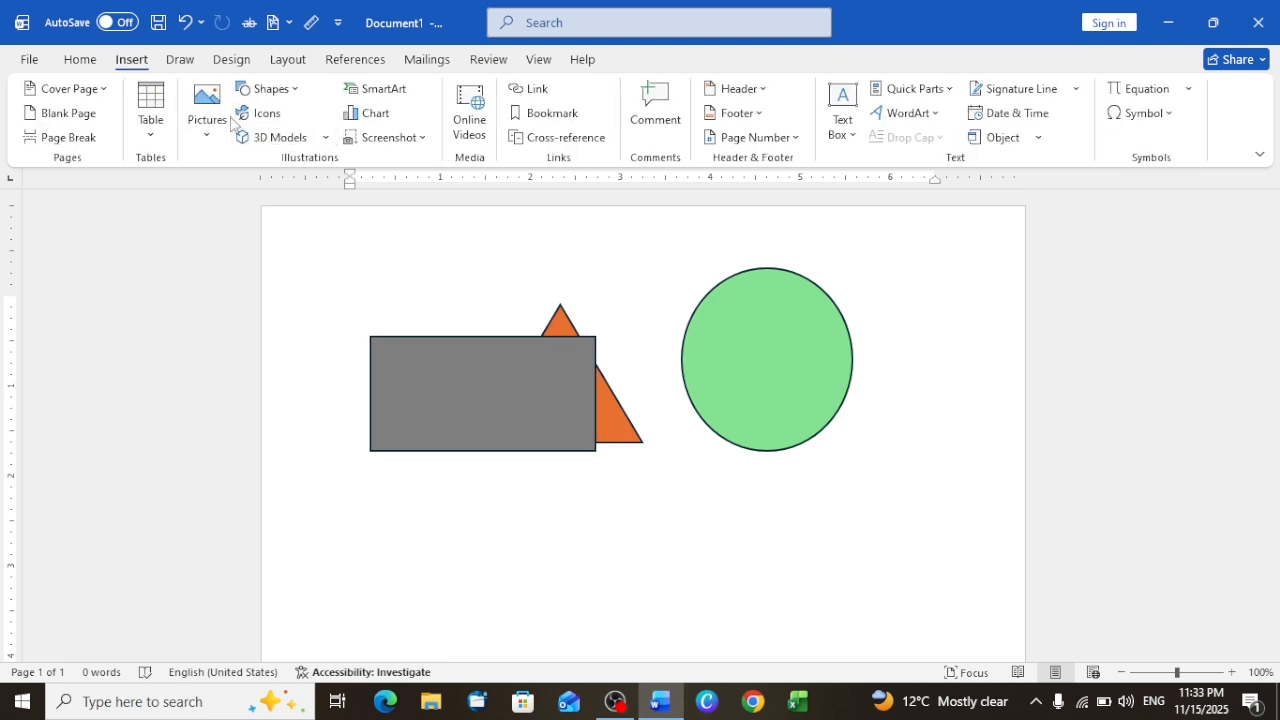
{"action": "left_click", "coordinate": [276, 92]}
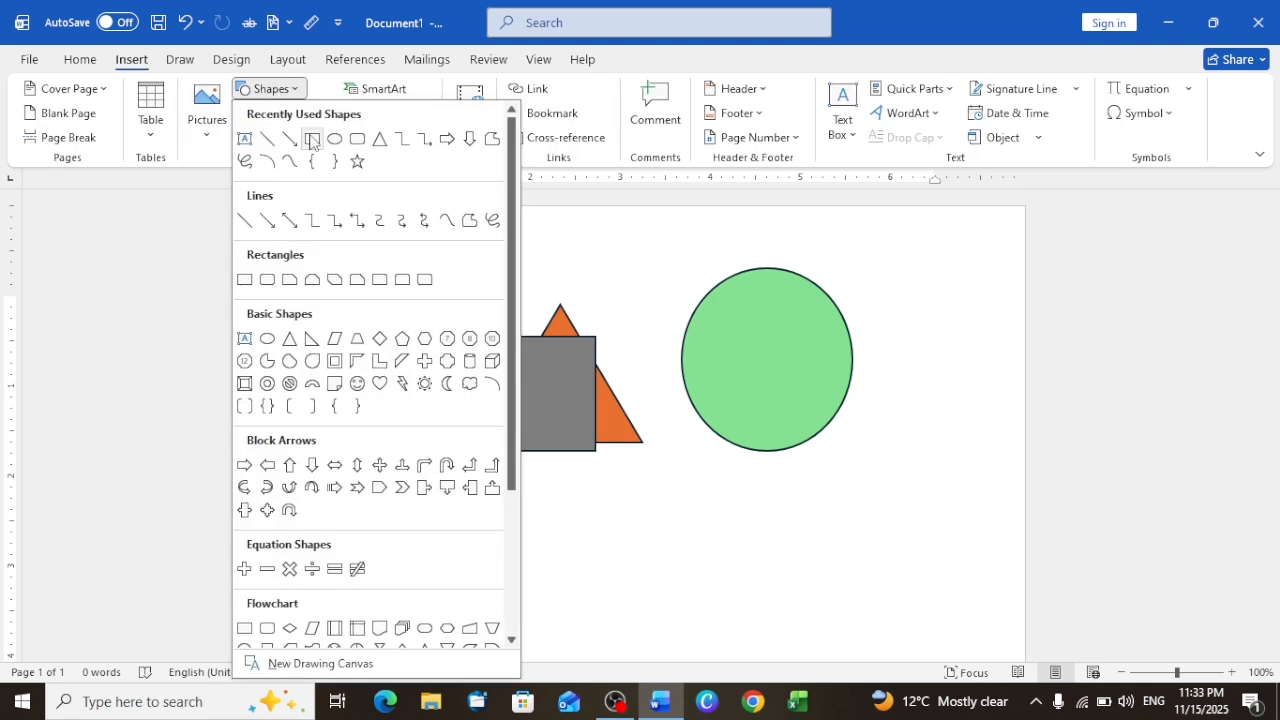
{"action": "left_click", "coordinate": [244, 281]}
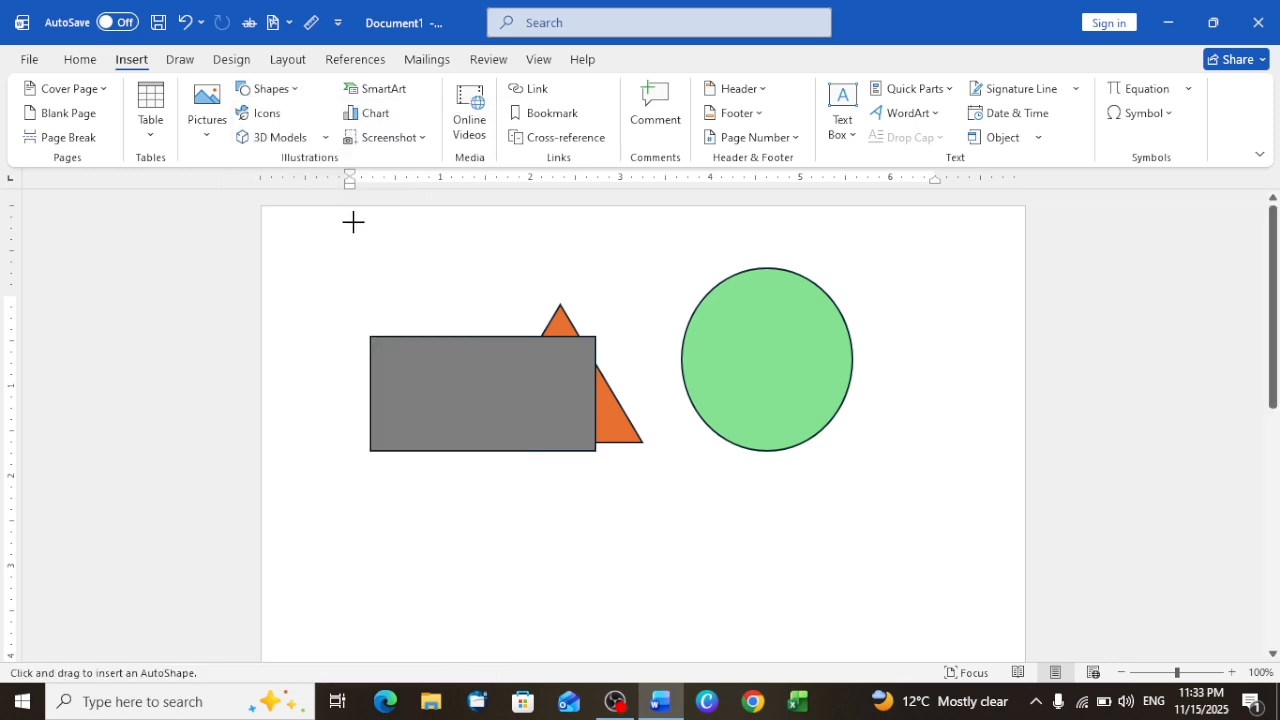
{"action": "left_click_drag", "start_coordinate": [353, 221], "coordinate": [493, 367]}
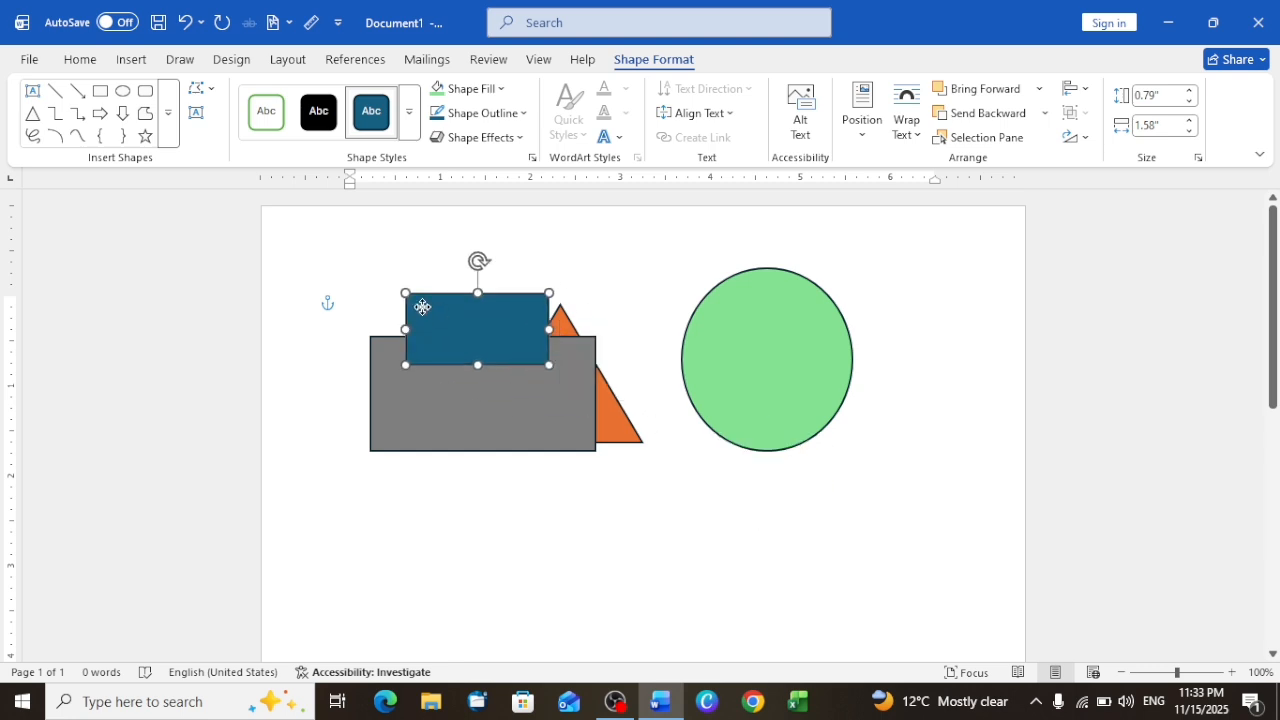
{"action": "left_click_drag", "start_coordinate": [422, 307], "coordinate": [387, 290]}
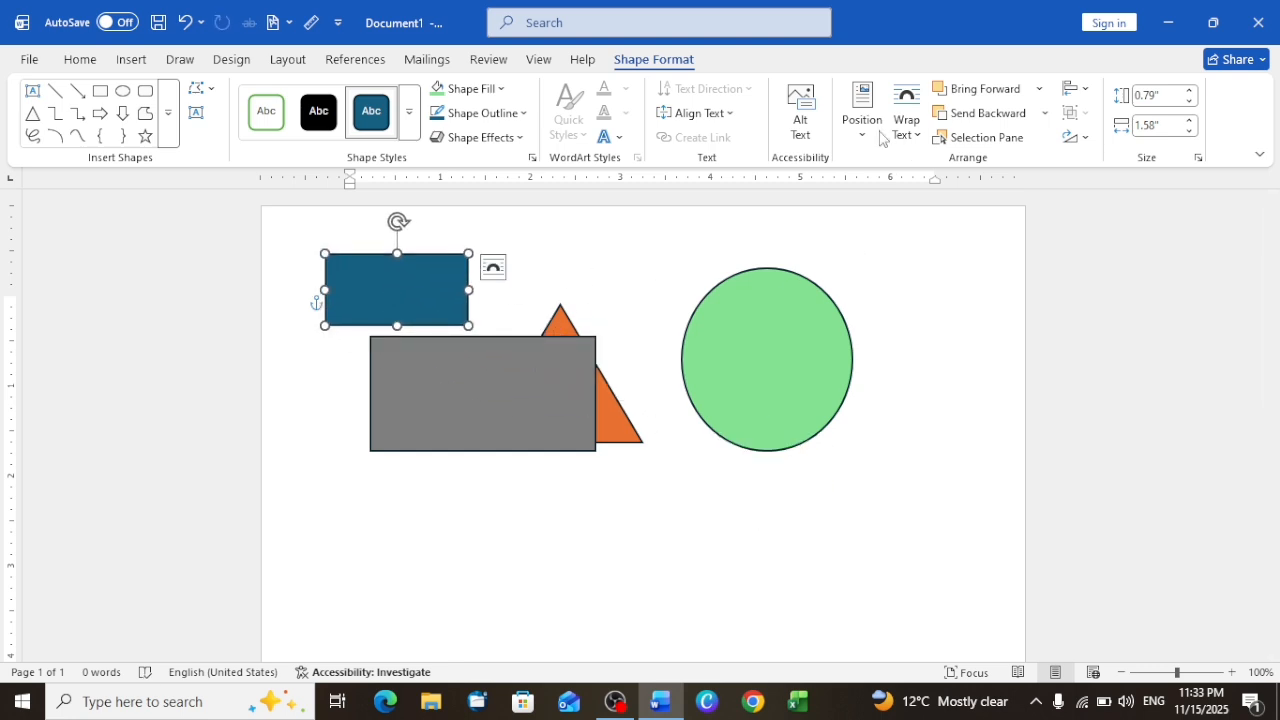
Step: Set the small blue rectangle's text wrapping to In Line with Text and try to move it around the page
{"action": "left_click", "coordinate": [907, 112]}
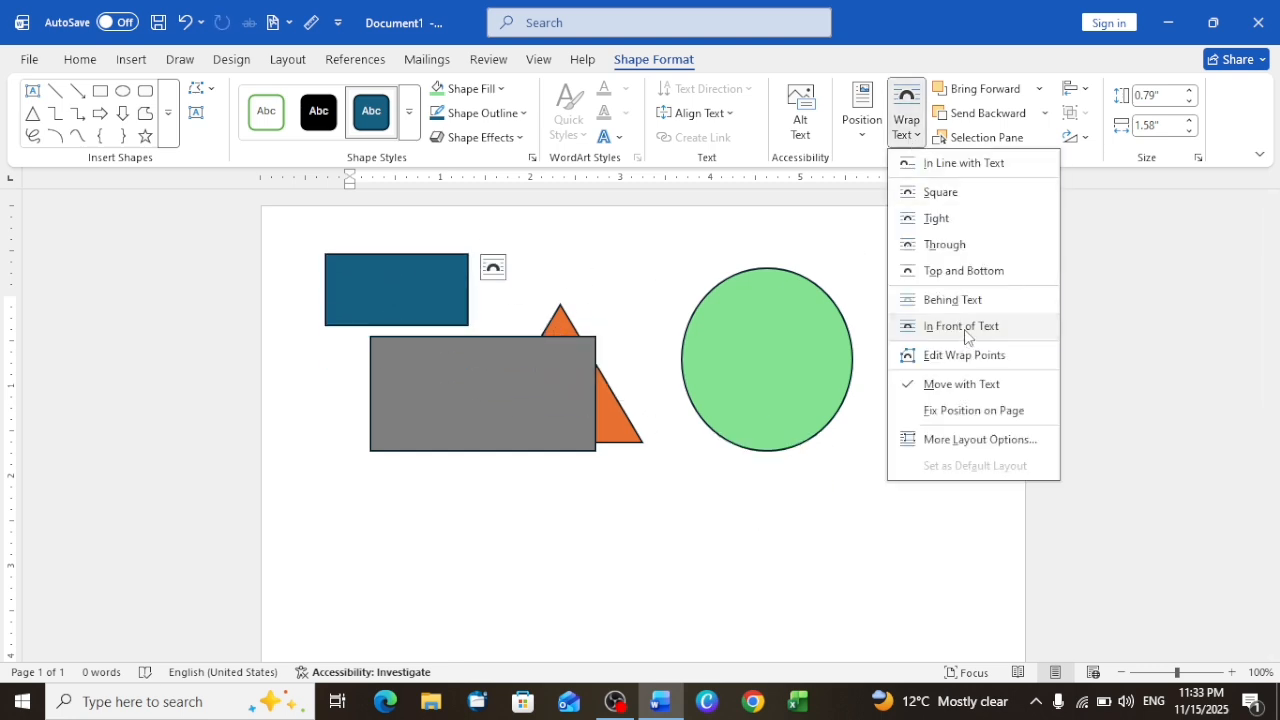
{"action": "left_click", "coordinate": [938, 165]}
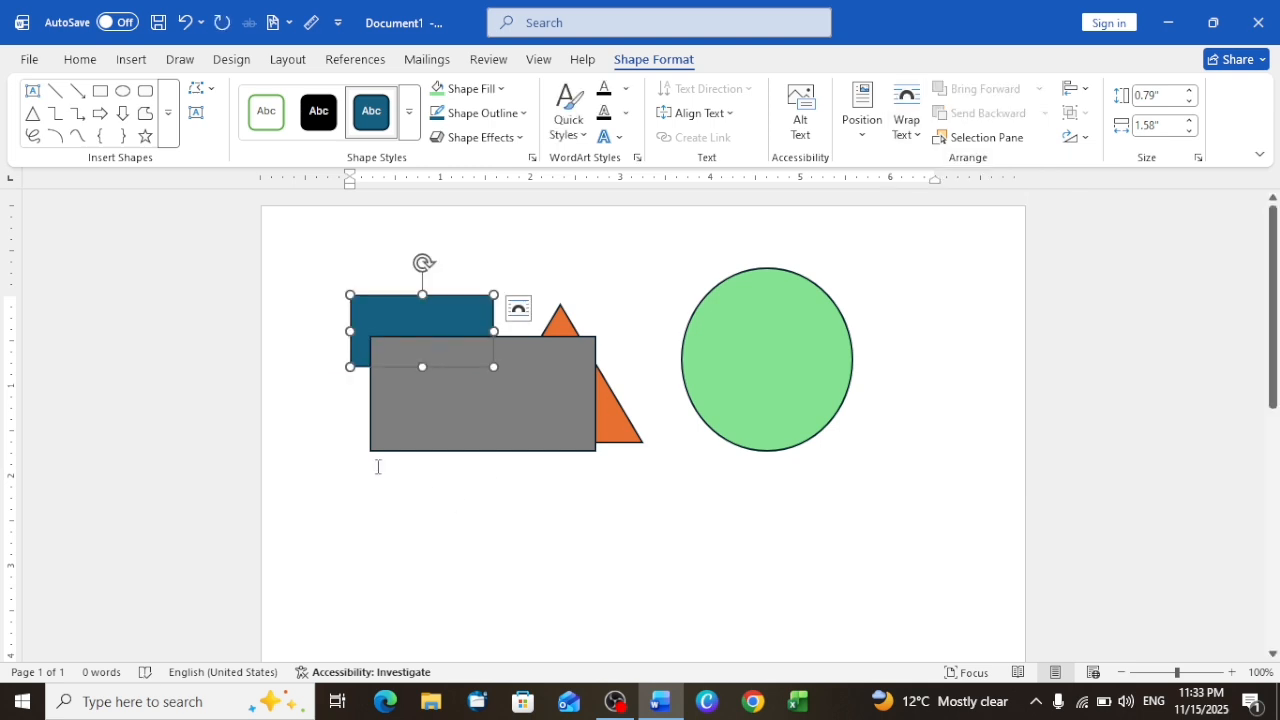
{"action": "left_click_drag", "start_coordinate": [424, 325], "coordinate": [349, 274]}
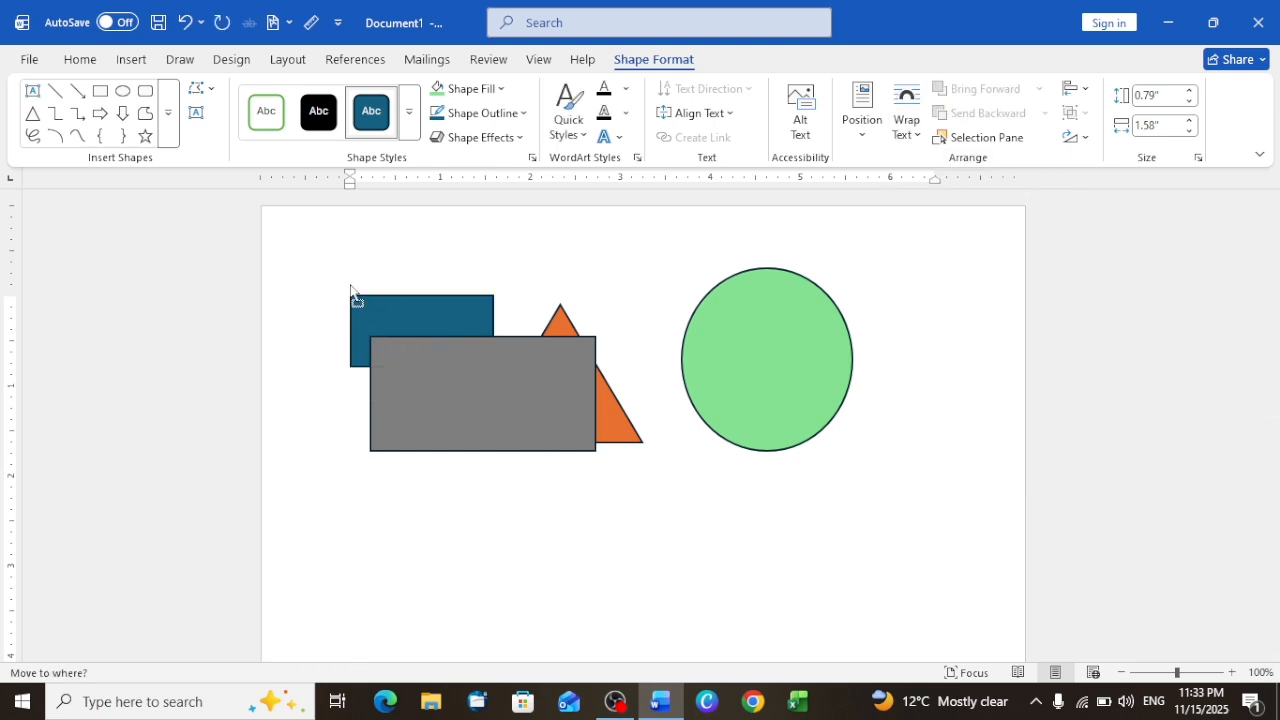
{"action": "left_click_drag", "start_coordinate": [624, 490], "coordinate": [621, 485]}
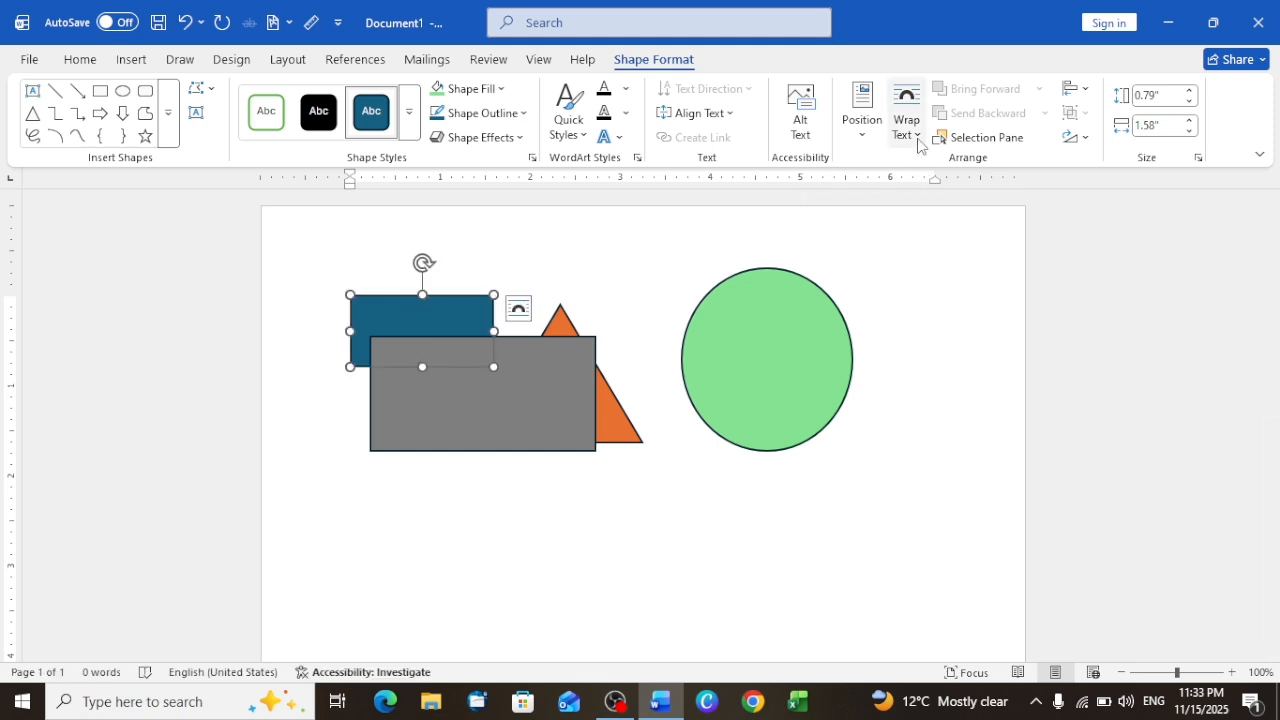
Step: Set the small blue rectangle's text wrapping to In Front of Text, move it over the gray rectangle and delete it
{"action": "left_click", "coordinate": [907, 118]}
{"action": "left_click", "coordinate": [930, 327]}
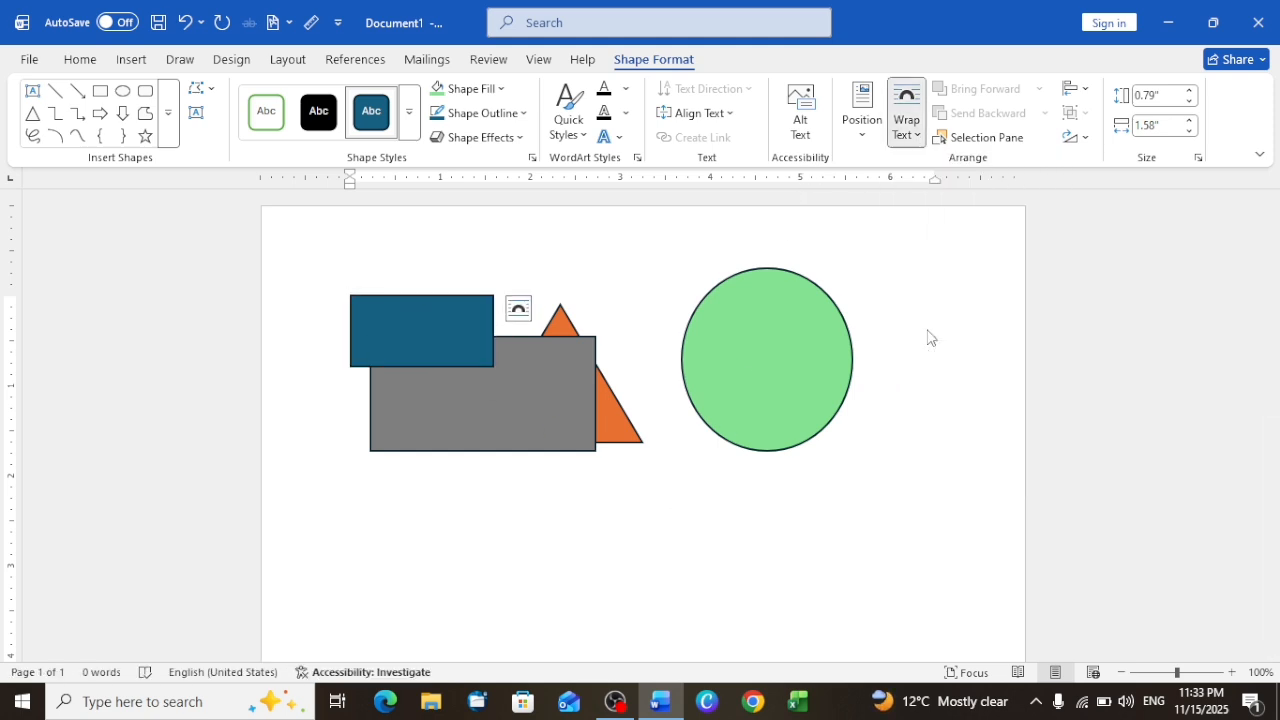
{"action": "left_click_drag", "start_coordinate": [382, 316], "coordinate": [466, 372]}
{"action": "key", "text": "Delete"}
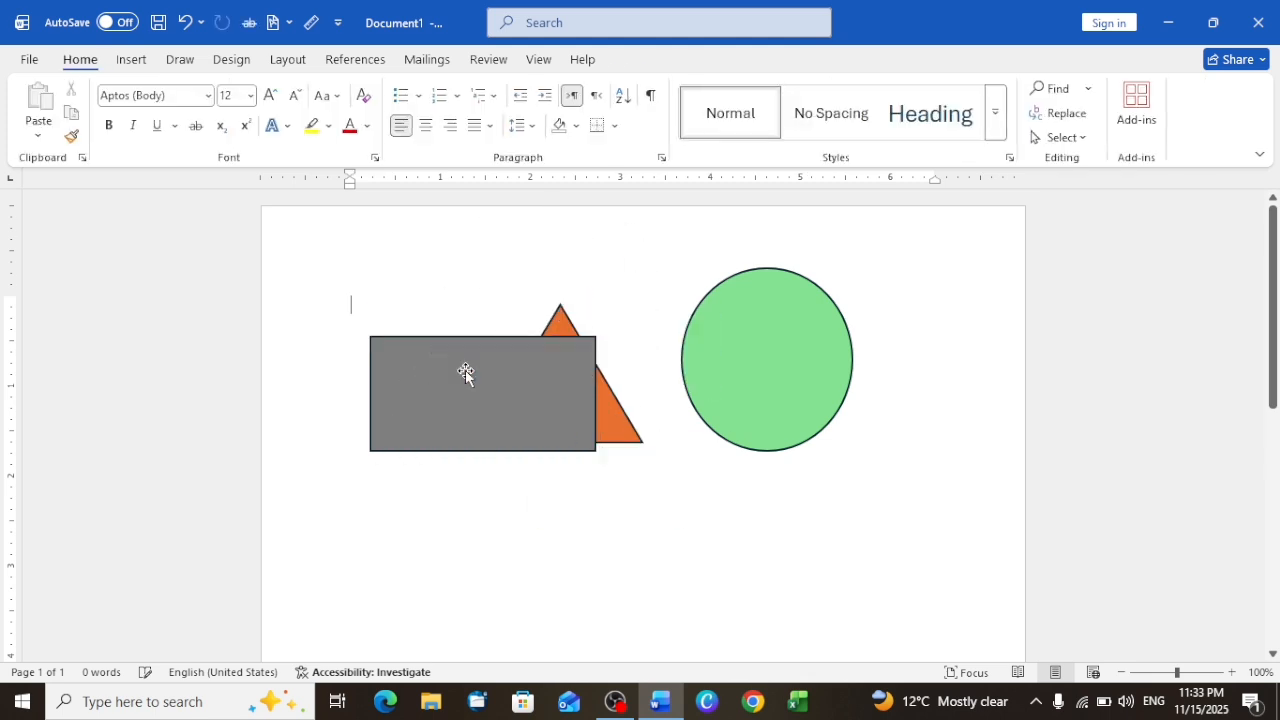
Step: Widen the gray rectangle to about 5.9" across the orange triangle and center the green oval over it
{"action": "left_click_drag", "start_coordinate": [781, 361], "coordinate": [836, 385]}
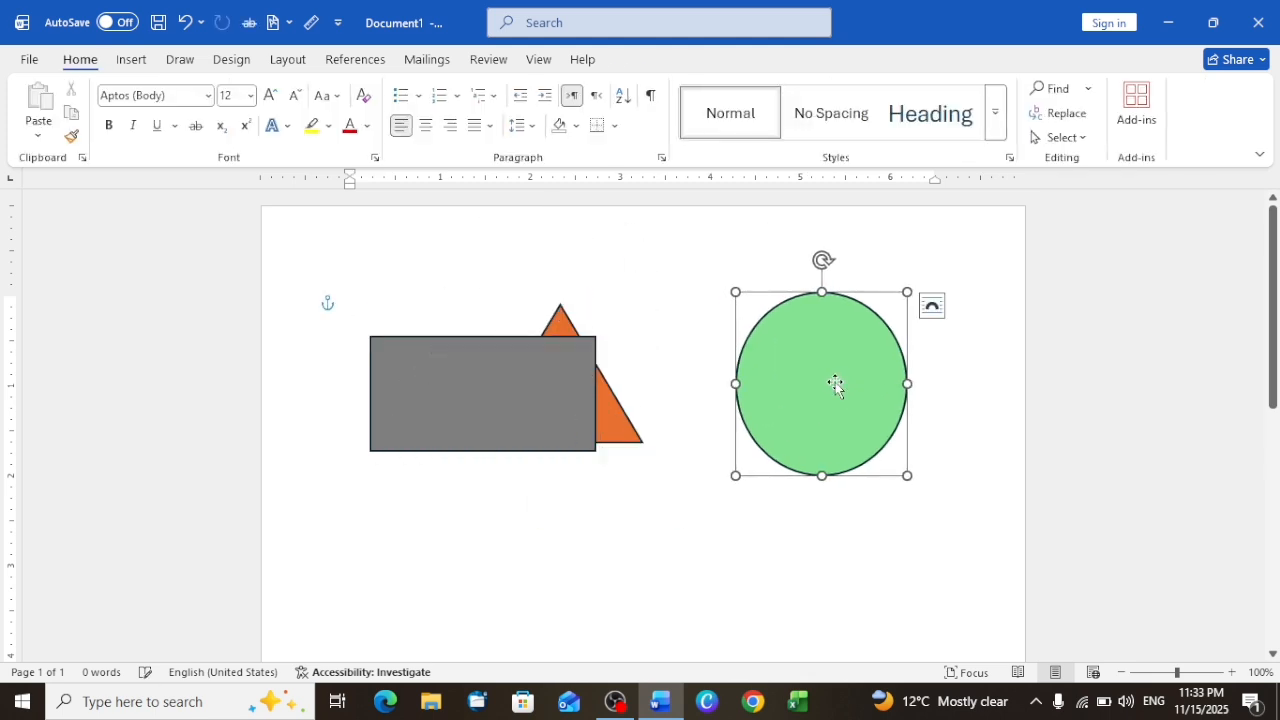
{"action": "left_click_drag", "start_coordinate": [536, 390], "coordinate": [1128, 356]}
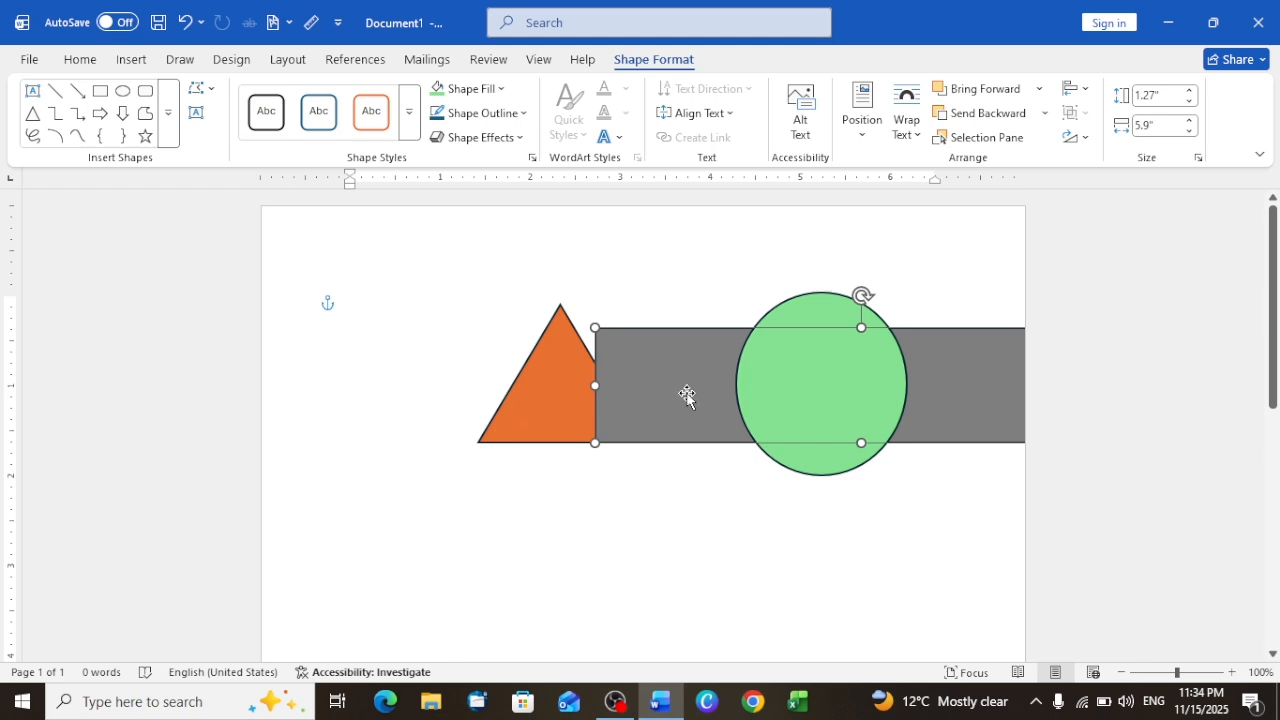
{"action": "left_click_drag", "start_coordinate": [686, 397], "coordinate": [491, 392]}
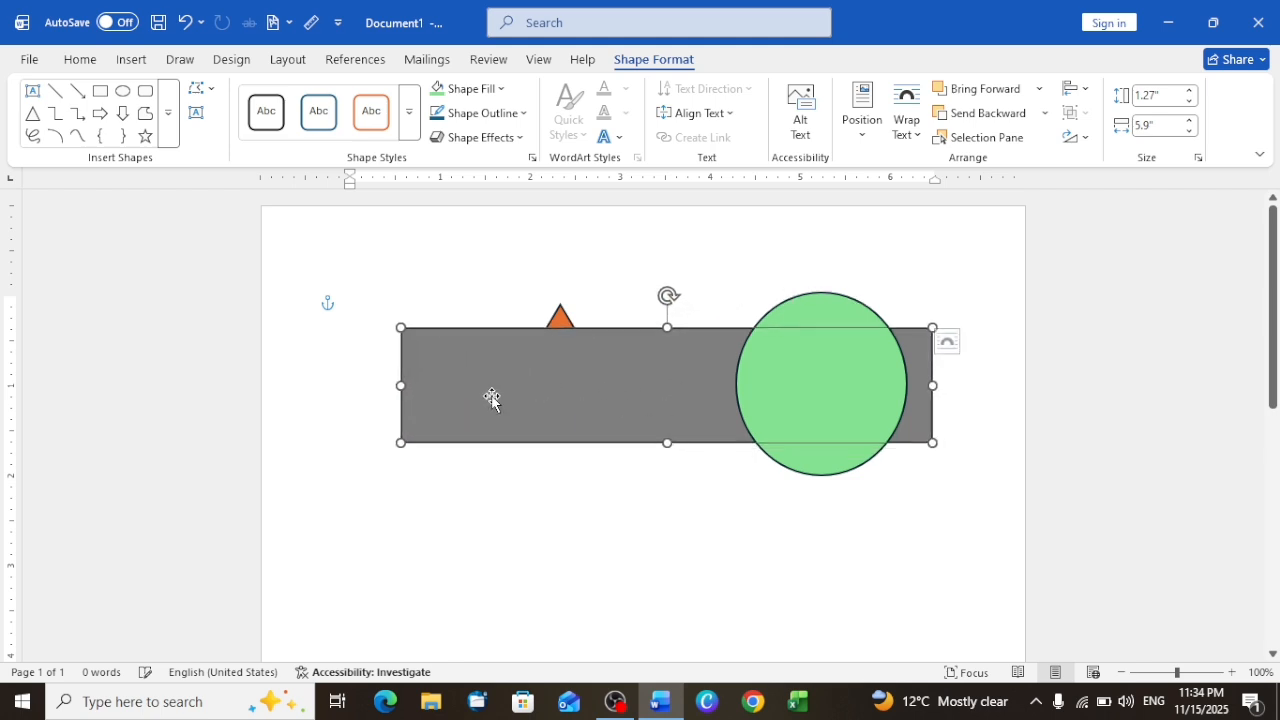
{"action": "left_click_drag", "start_coordinate": [814, 388], "coordinate": [661, 389]}
{"action": "left_click", "coordinate": [826, 485]}
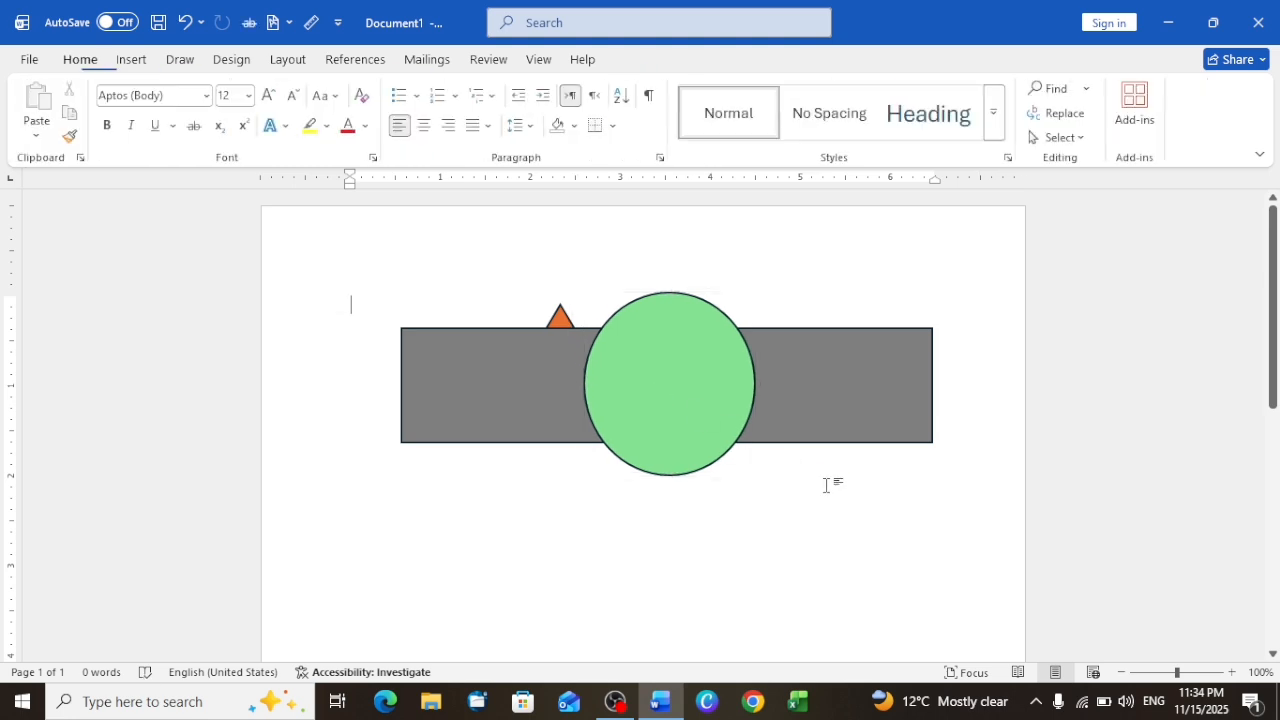
Step: Remove the fill from the green oval
{"action": "left_click", "coordinate": [649, 349]}
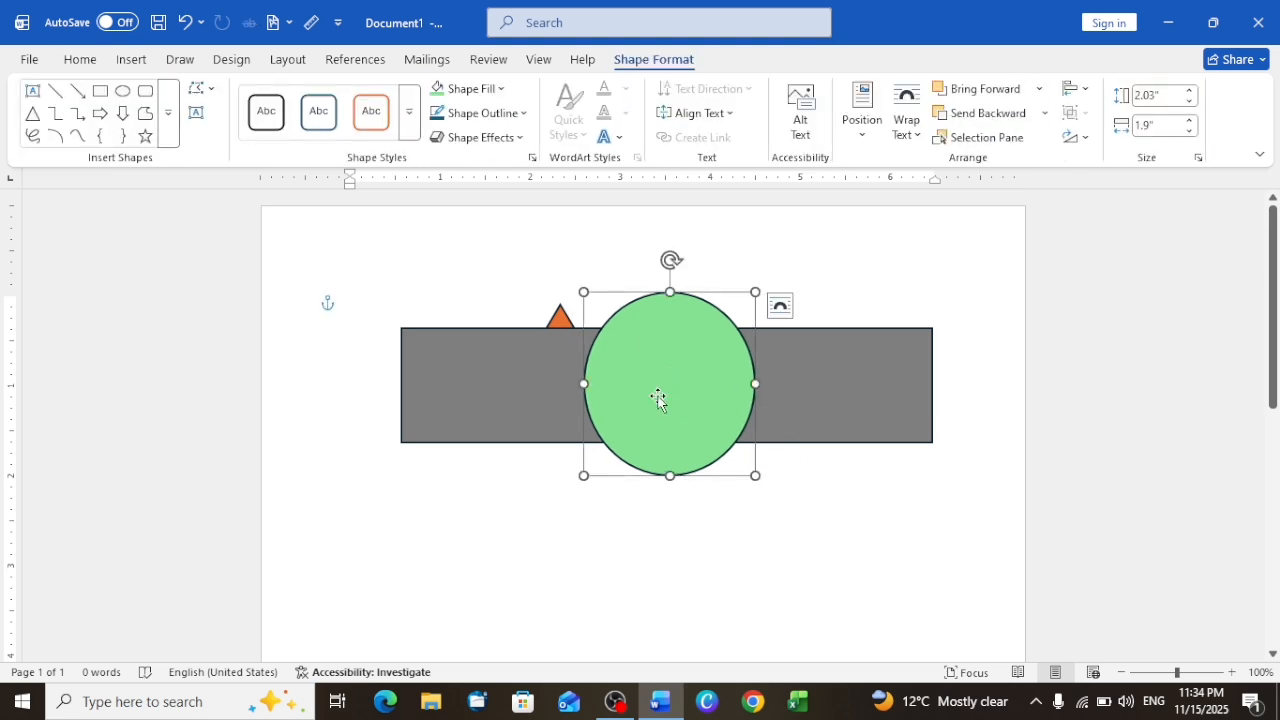
{"action": "left_click", "coordinate": [501, 92]}
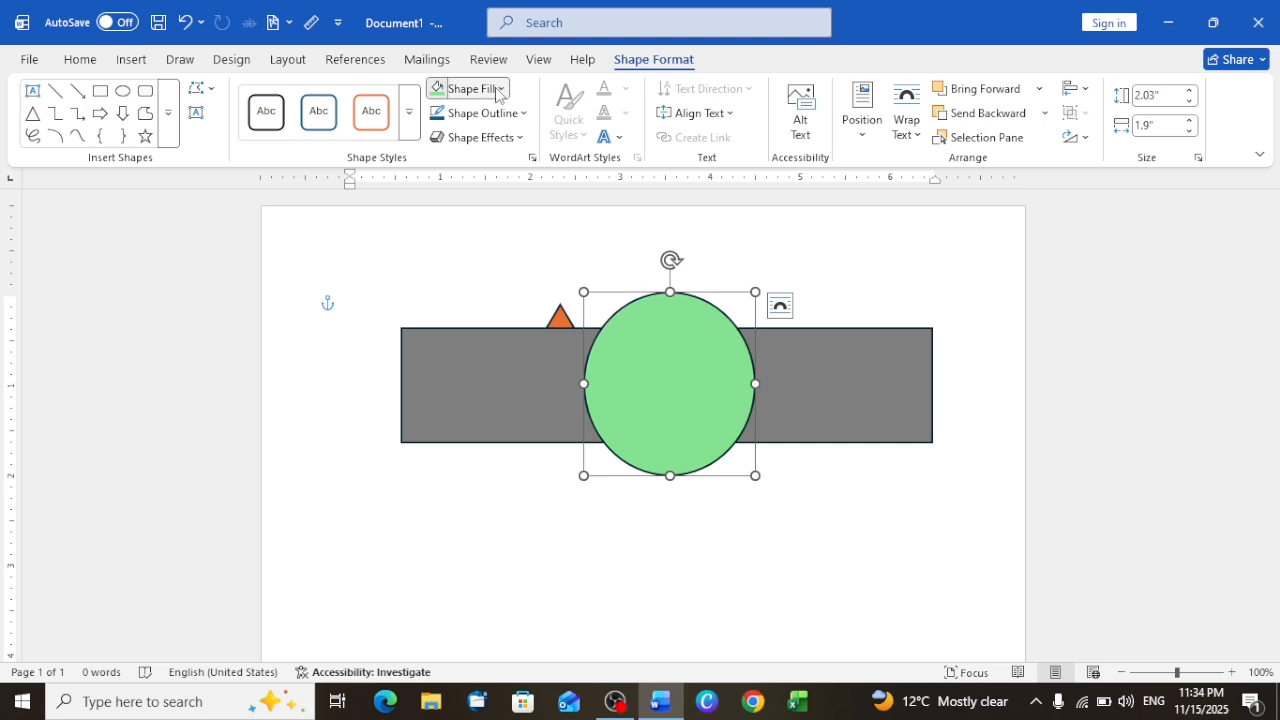
{"action": "left_click", "coordinate": [481, 411]}
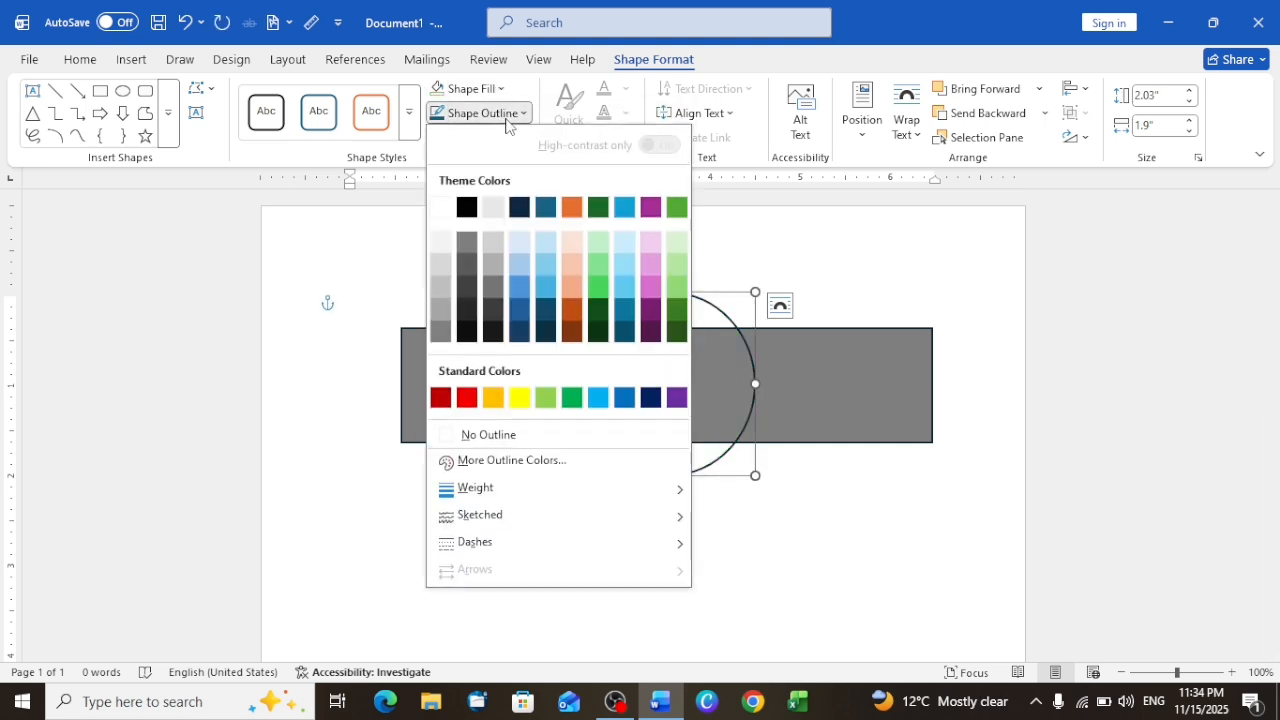
Step: Remove the outline from the oval over the gray rectangle and fill it with solid white
{"action": "left_click", "coordinate": [506, 118]}
{"action": "left_click", "coordinate": [480, 434]}
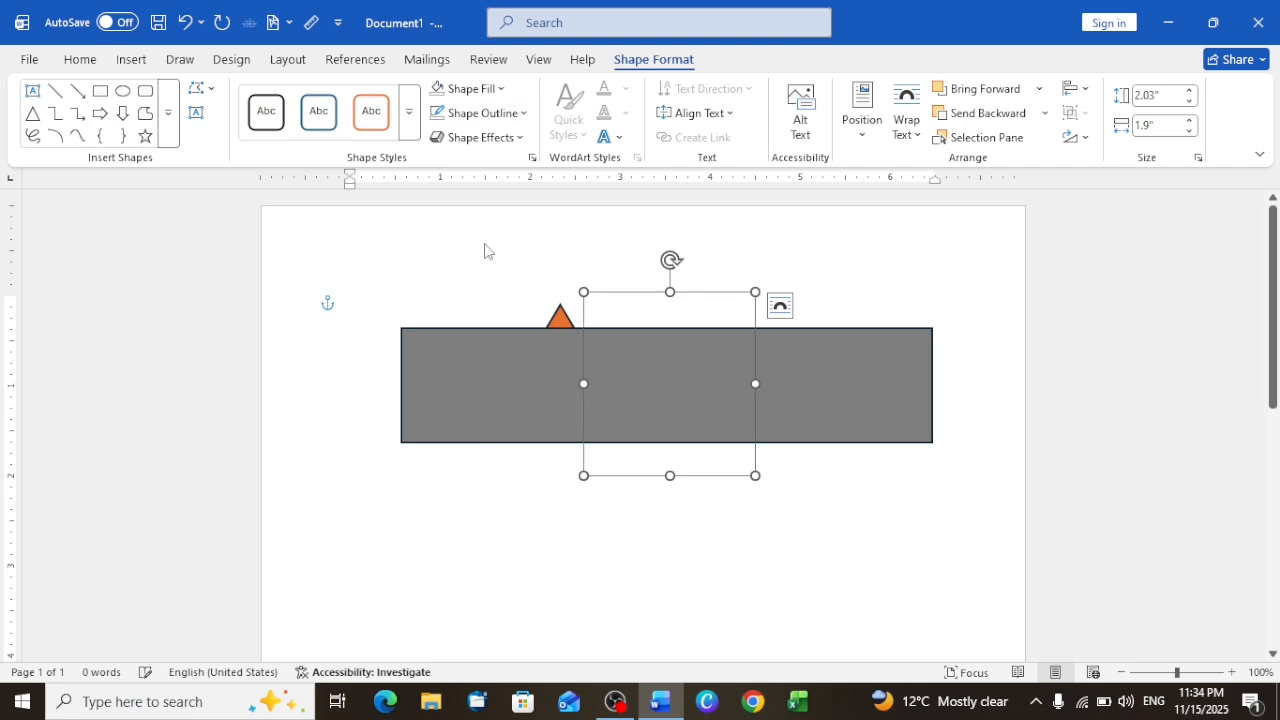
{"action": "left_click", "coordinate": [476, 90]}
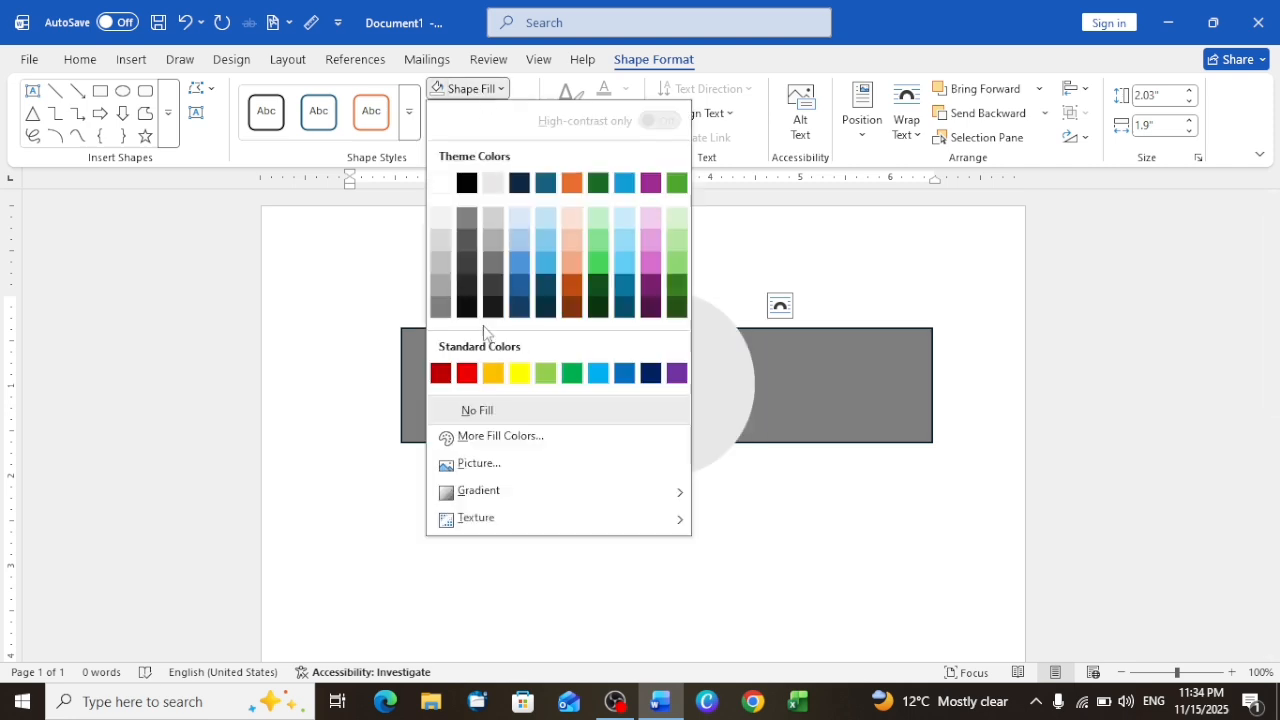
{"action": "left_click", "coordinate": [446, 185]}
{"action": "left_click", "coordinate": [782, 577]}
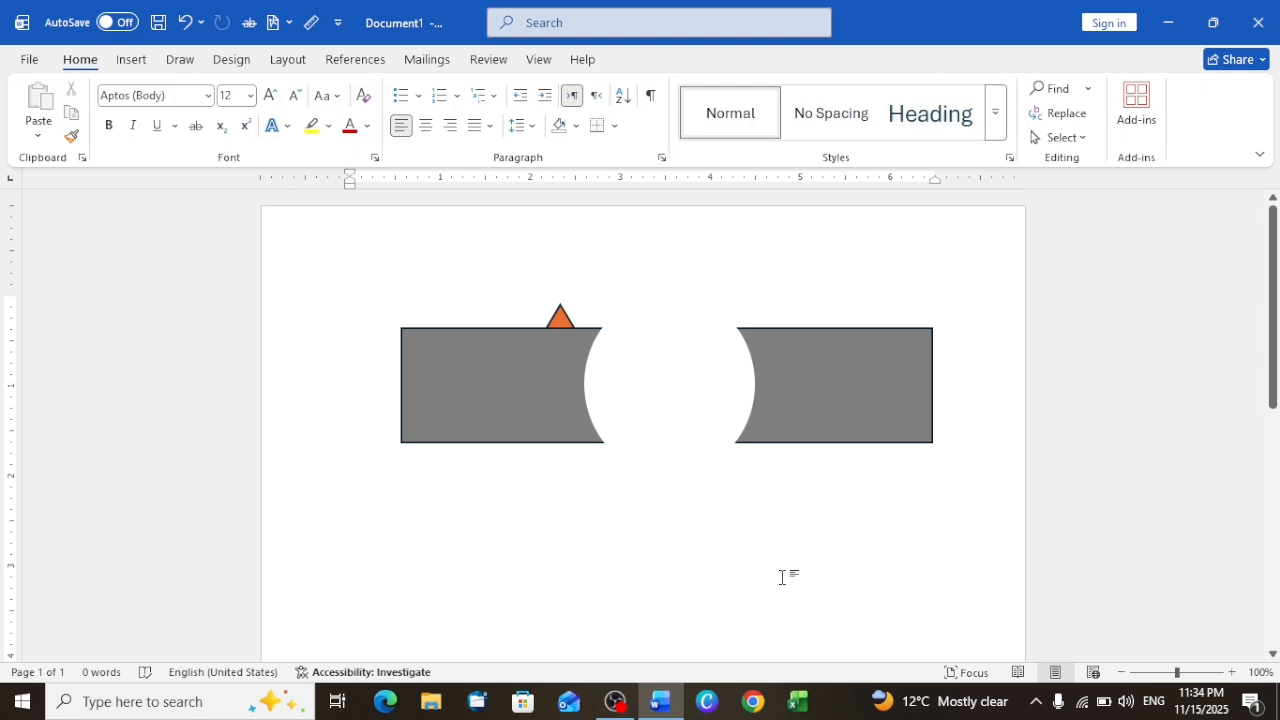
Step: Remove the outline from the gray rectangle
{"action": "left_click", "coordinate": [893, 393]}
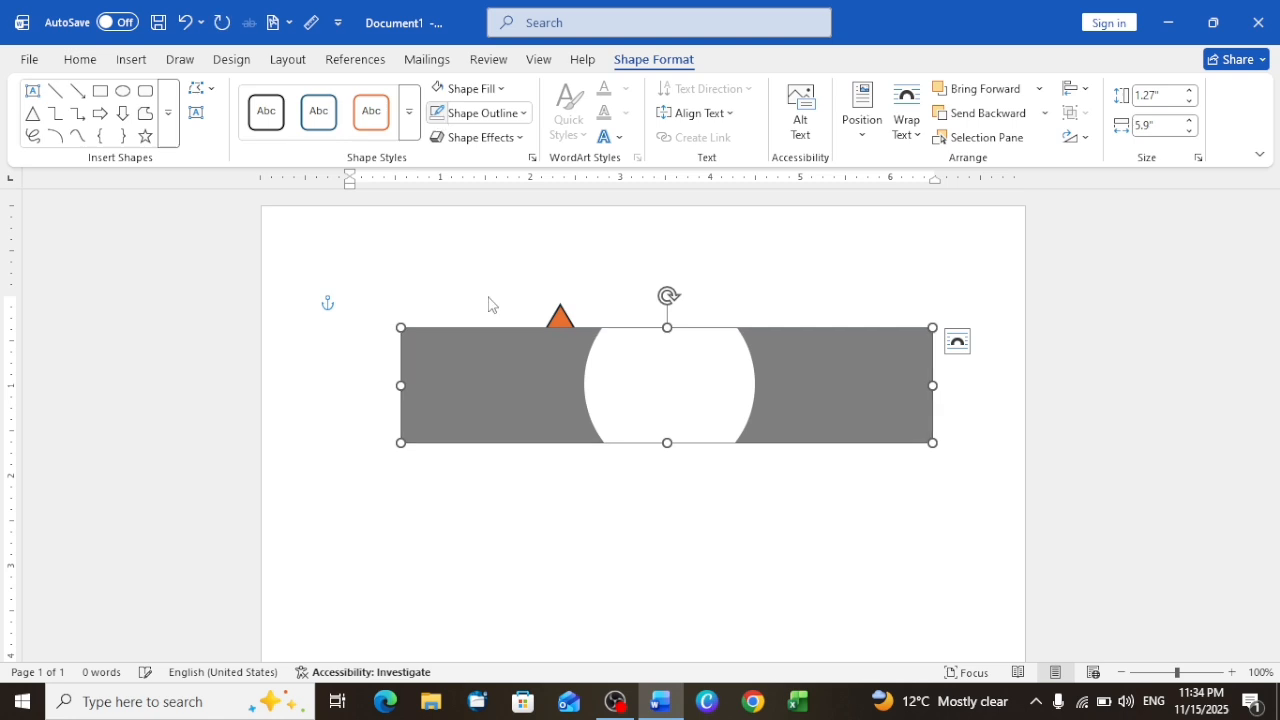
{"action": "left_click", "coordinate": [587, 497]}
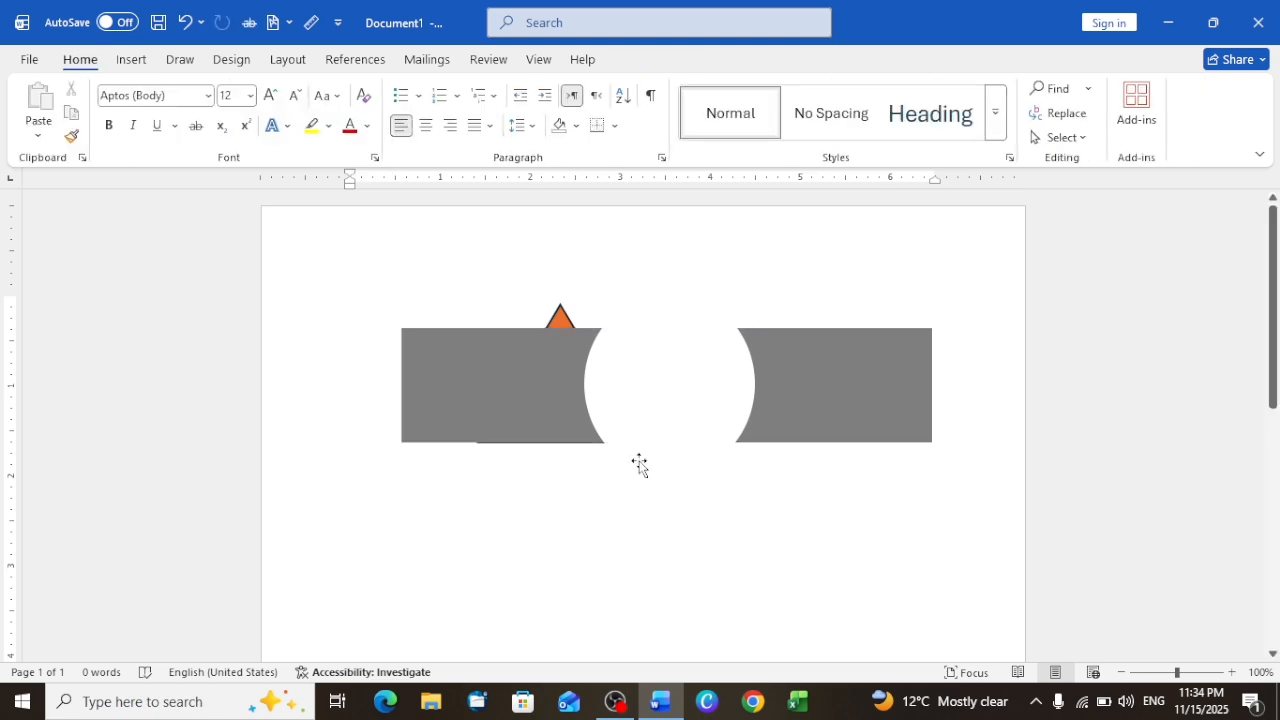
Step: Skew the orange triangle's peak to the left edge of its frame, and delete the triangle from behind the gray rectangle
{"action": "left_click", "coordinate": [559, 316]}
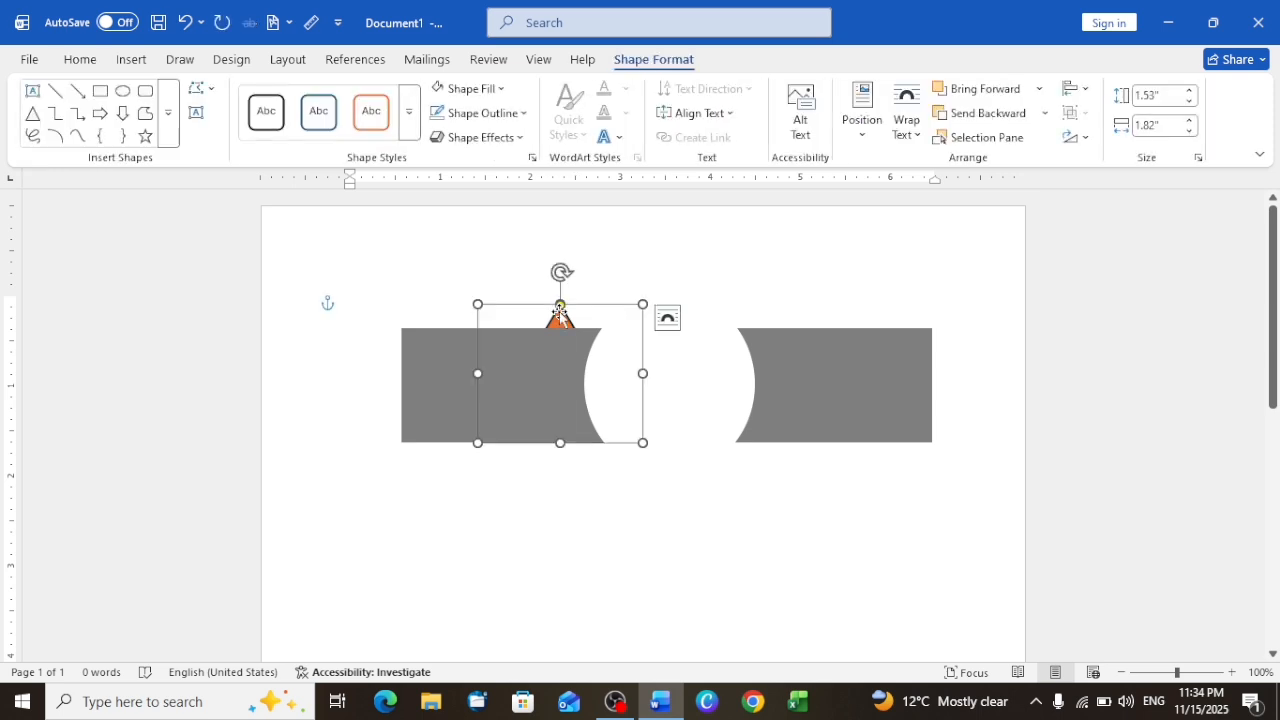
{"action": "left_click_drag", "start_coordinate": [561, 306], "coordinate": [682, 428]}
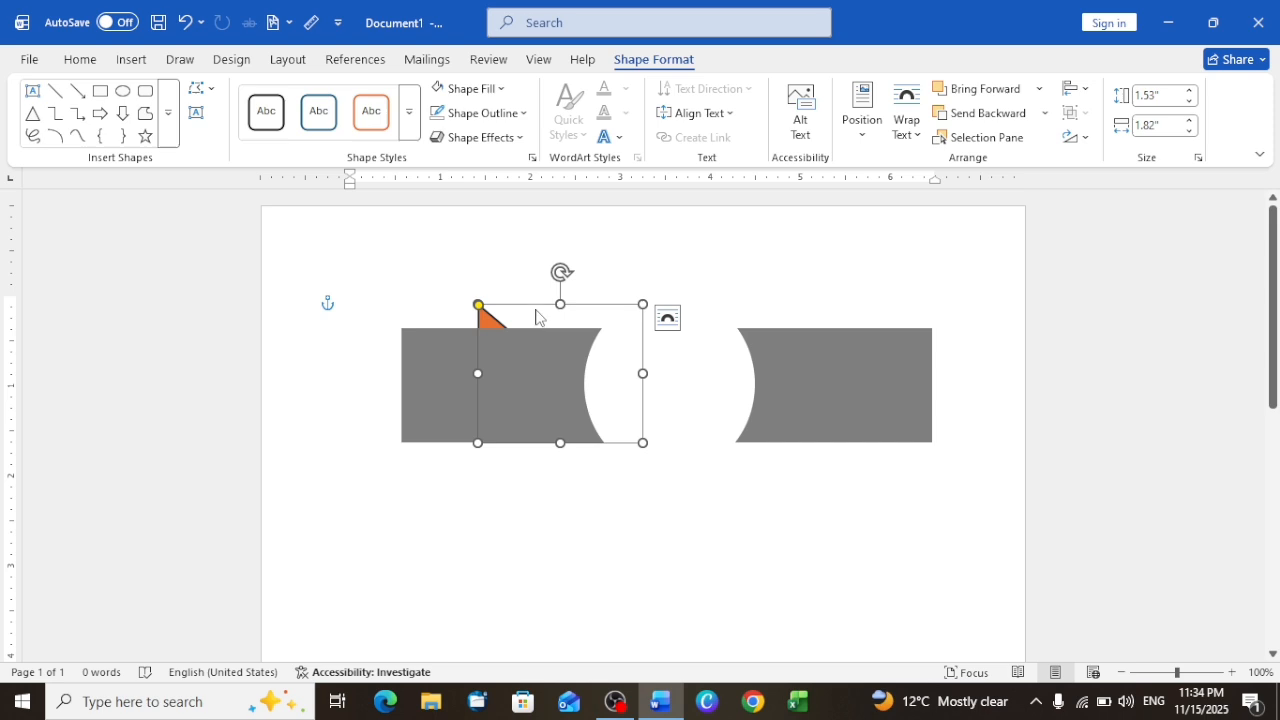
{"action": "left_click", "coordinate": [572, 468]}
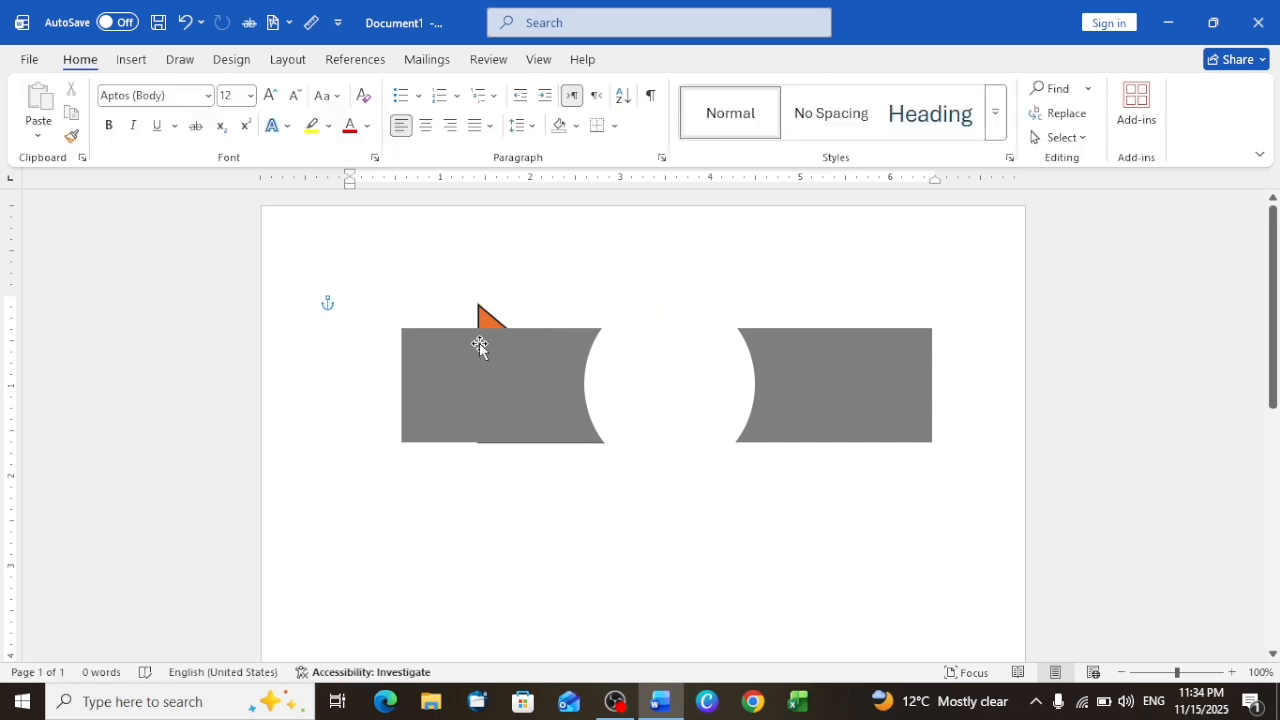
{"action": "left_click", "coordinate": [484, 316]}
{"action": "key", "text": "Delete"}
{"action": "left_click", "coordinate": [133, 60]}
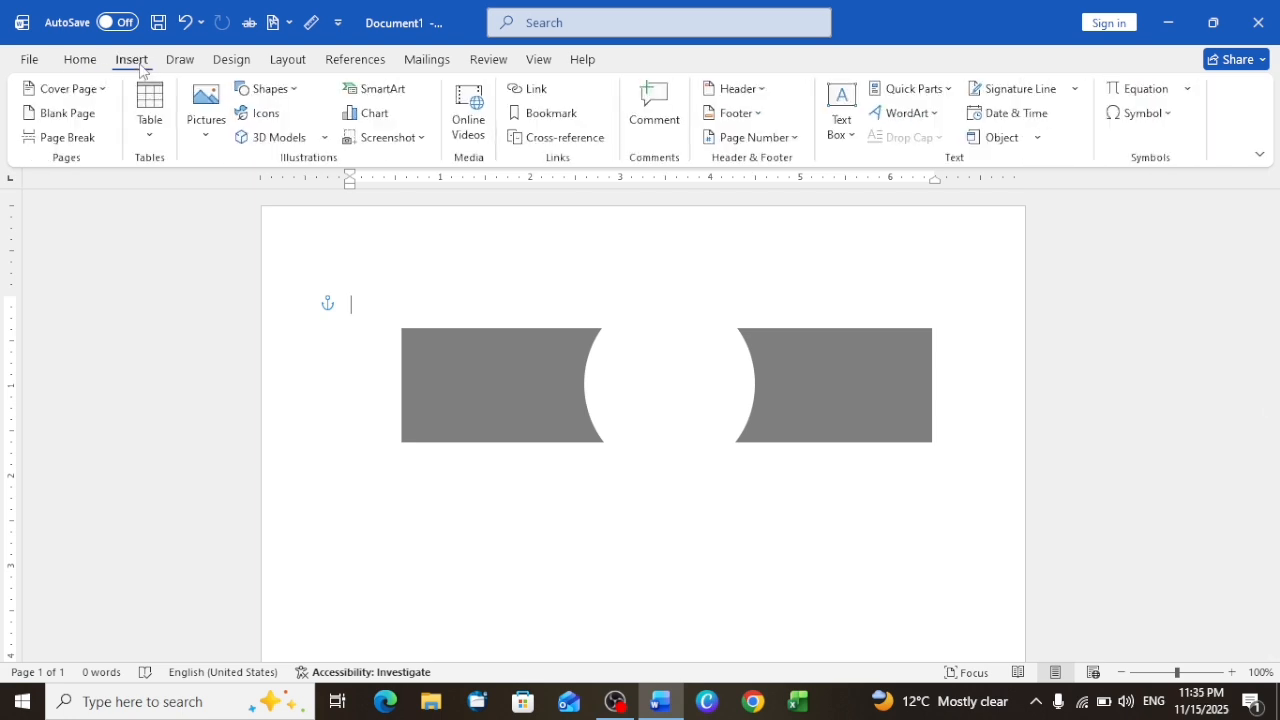
{"action": "left_click", "coordinate": [214, 127]}
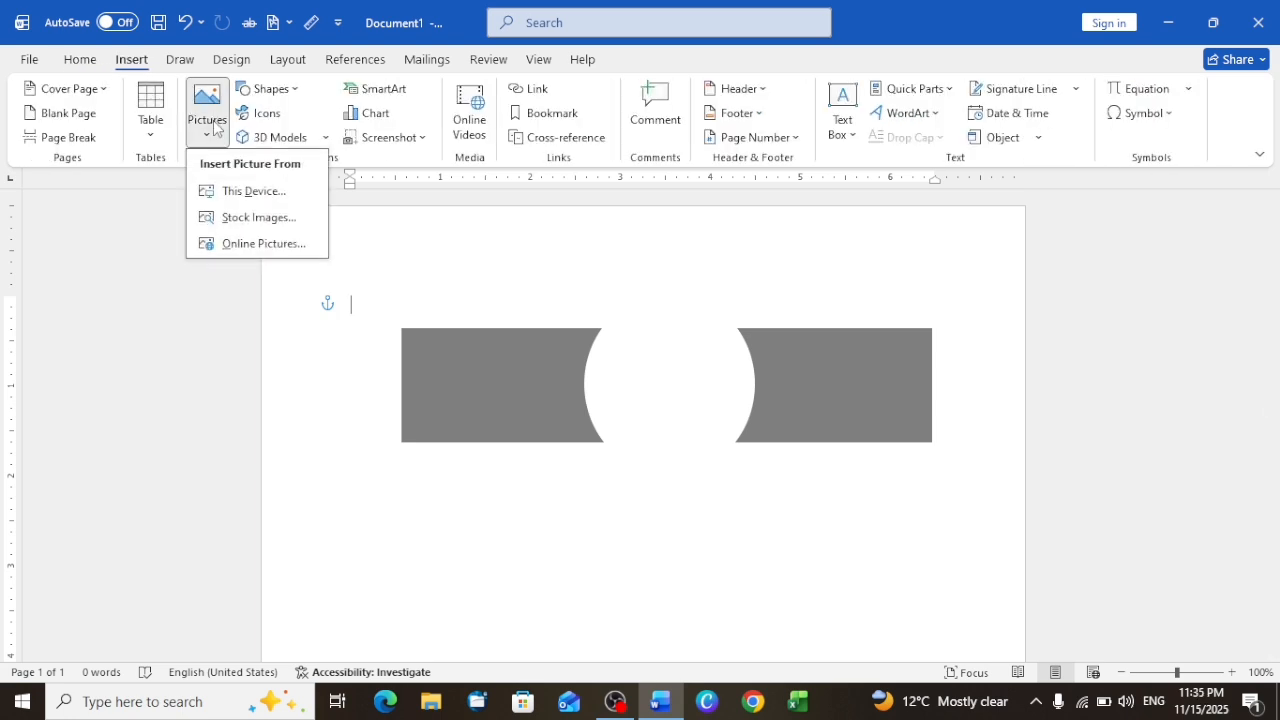
{"action": "left_click", "coordinate": [250, 195]}
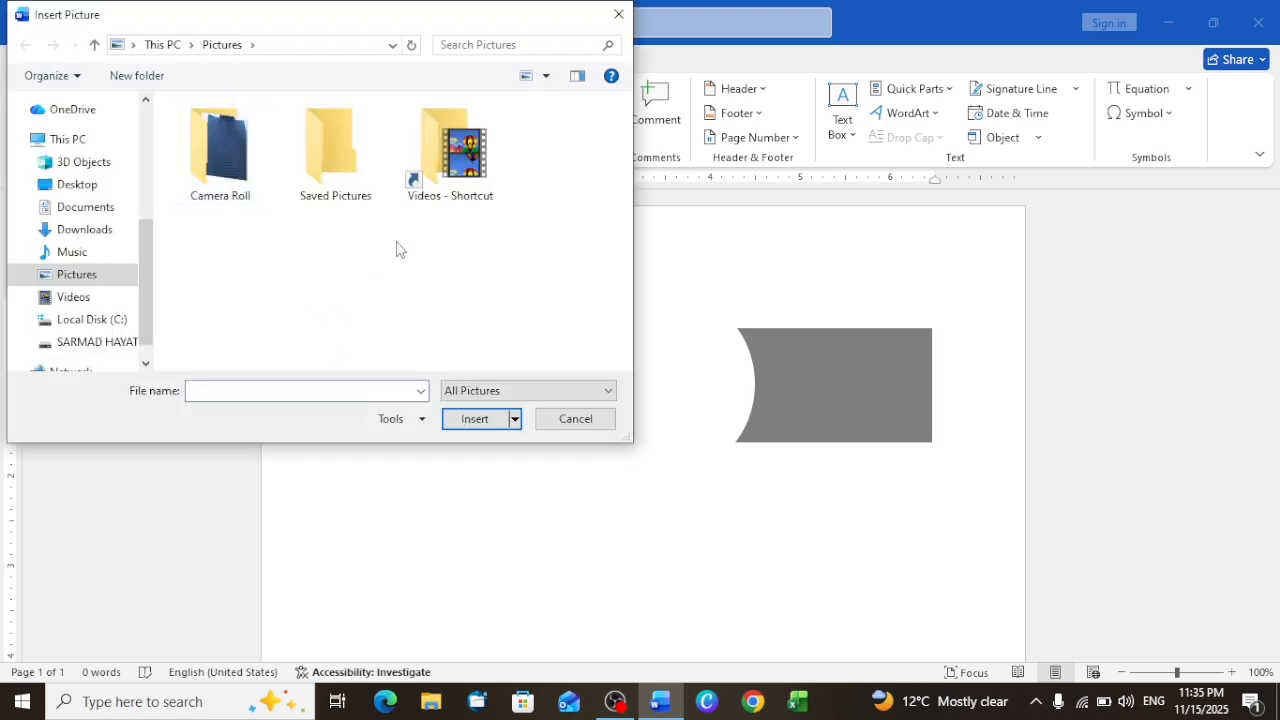
{"action": "left_click", "coordinate": [80, 342]}
{"action": "scroll", "coordinate": [335, 296], "scroll_direction": "down", "scroll_amount": 10}
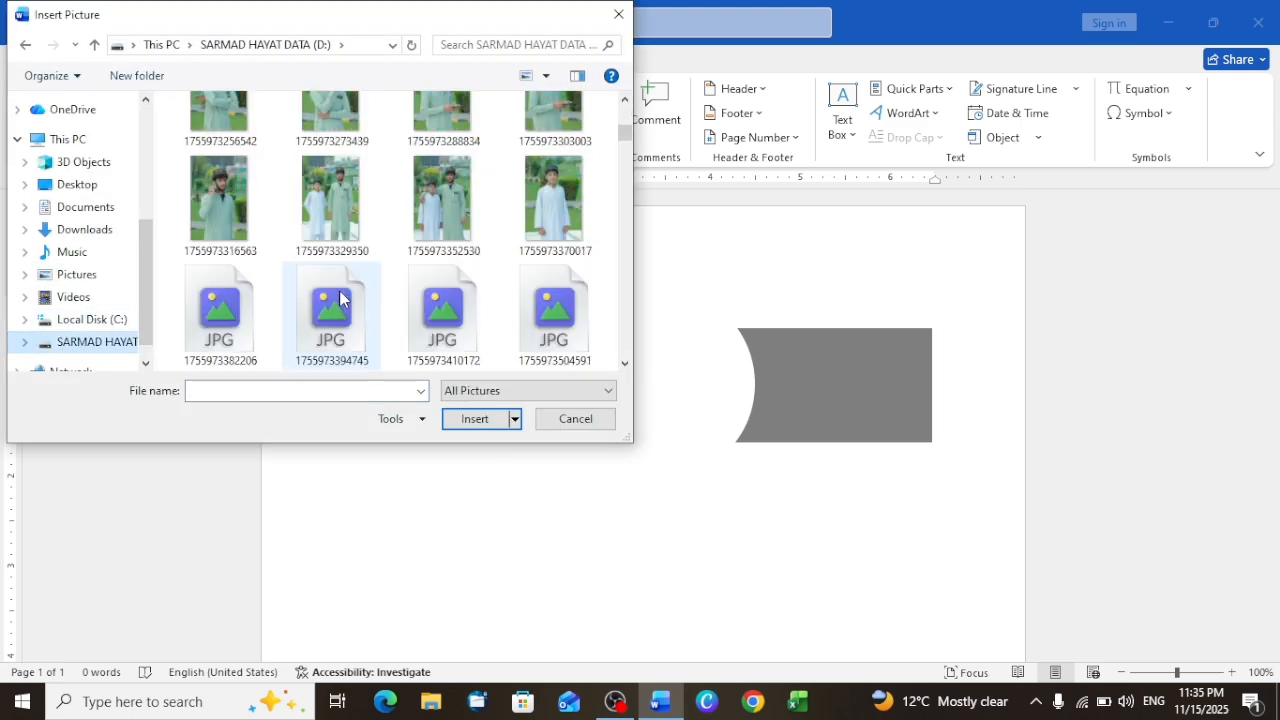
{"action": "scroll", "coordinate": [340, 297], "scroll_direction": "up", "scroll_amount": 2}
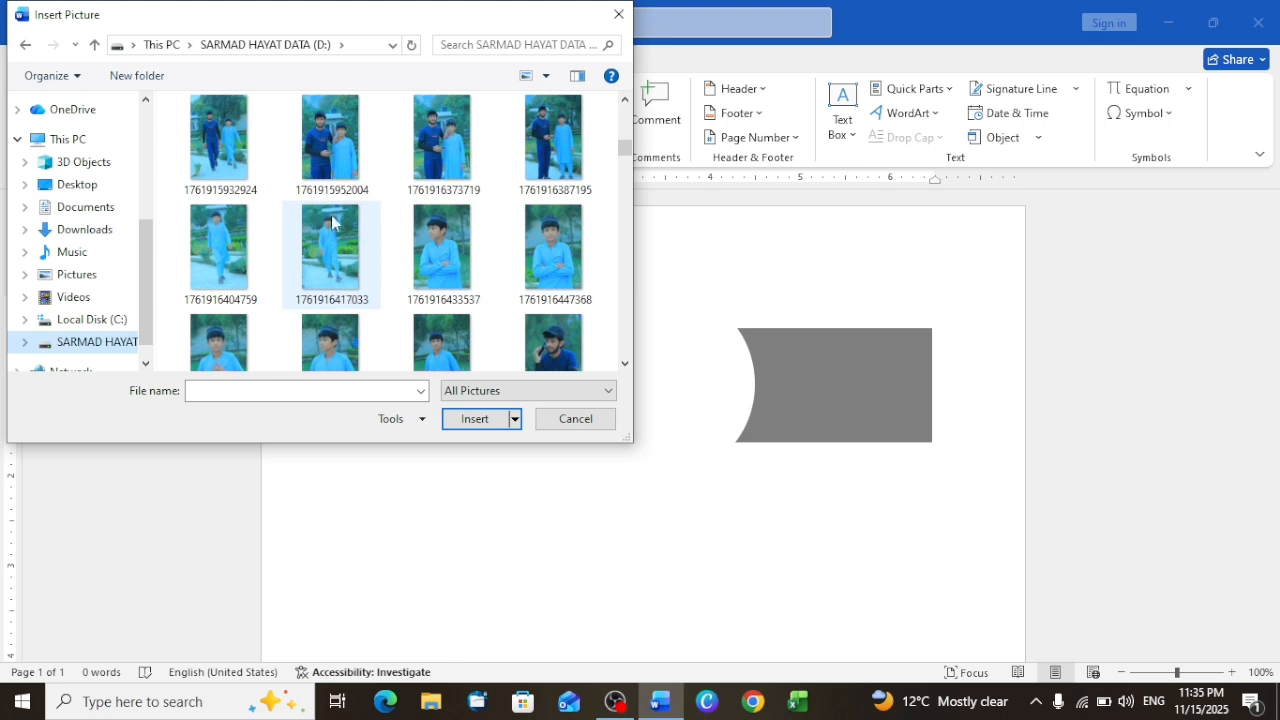
{"action": "left_click", "coordinate": [565, 248]}
{"action": "left_click", "coordinate": [490, 428]}
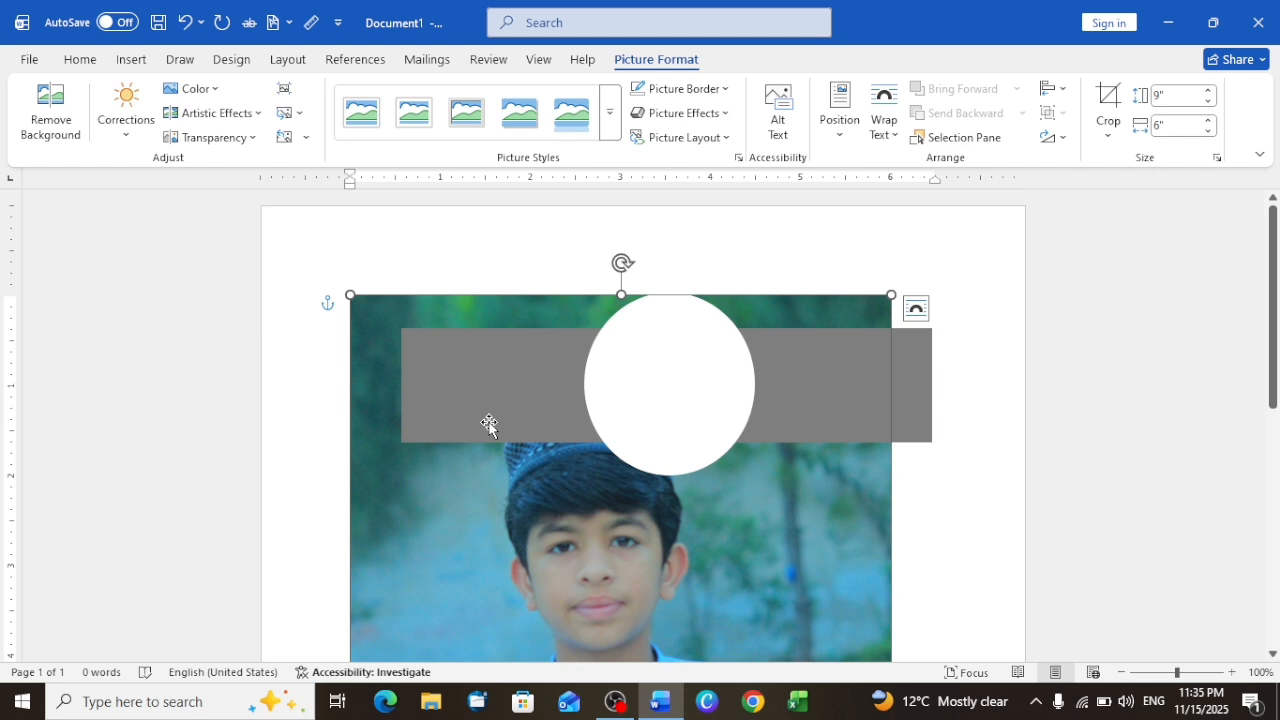
{"action": "key", "text": "Delete"}
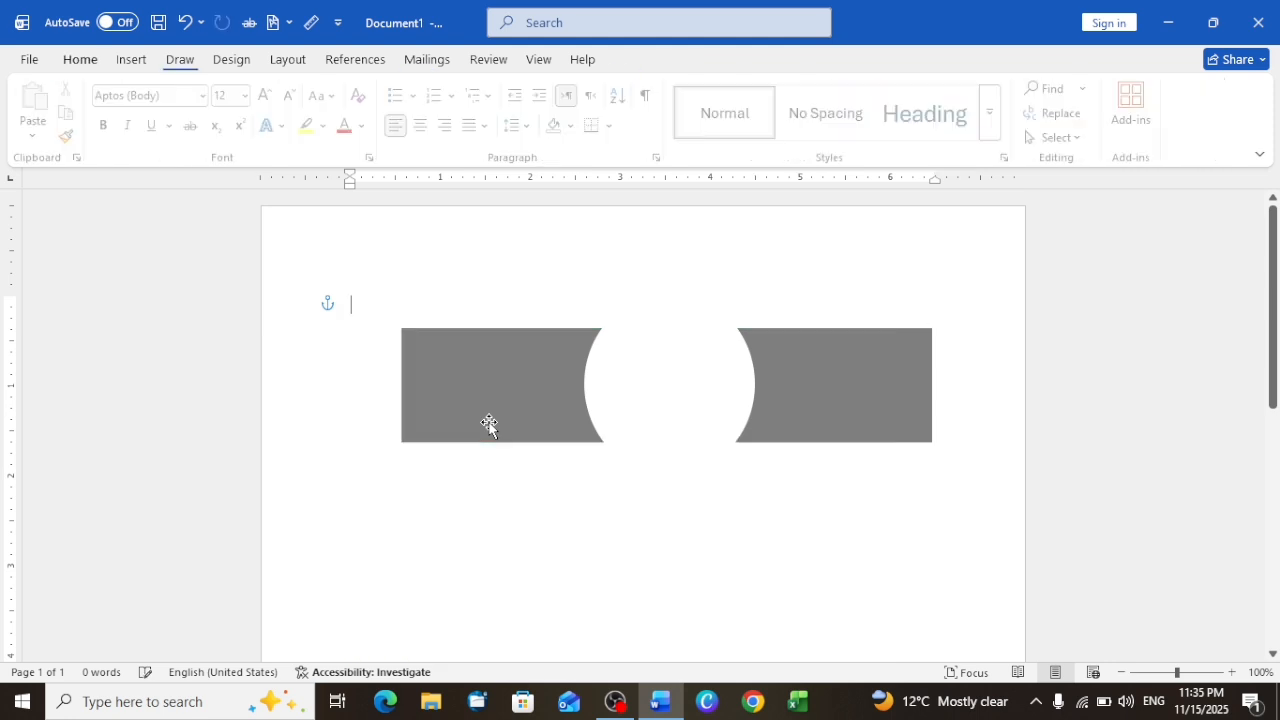
Step: Switch the white oval's fill to Picture or texture fill in its shape formatting settings
{"action": "left_click", "coordinate": [665, 377]}
{"action": "right_click", "coordinate": [665, 377]}
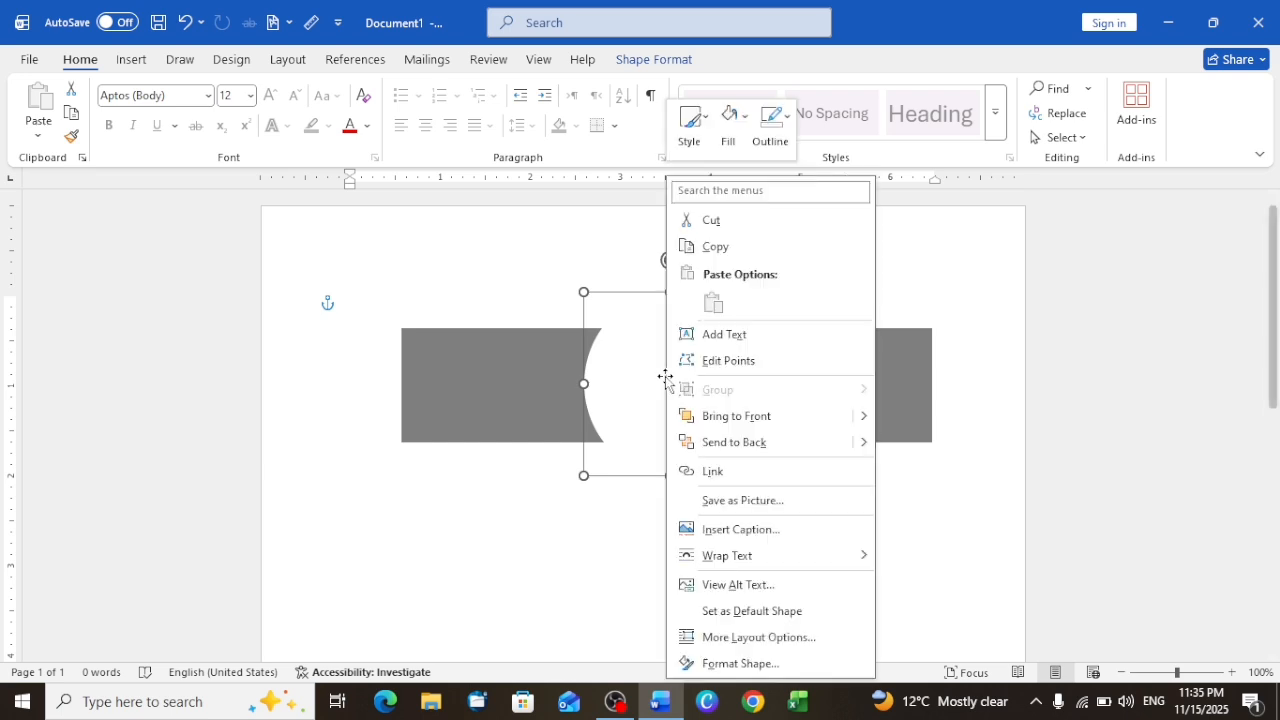
{"action": "left_click", "coordinate": [740, 663]}
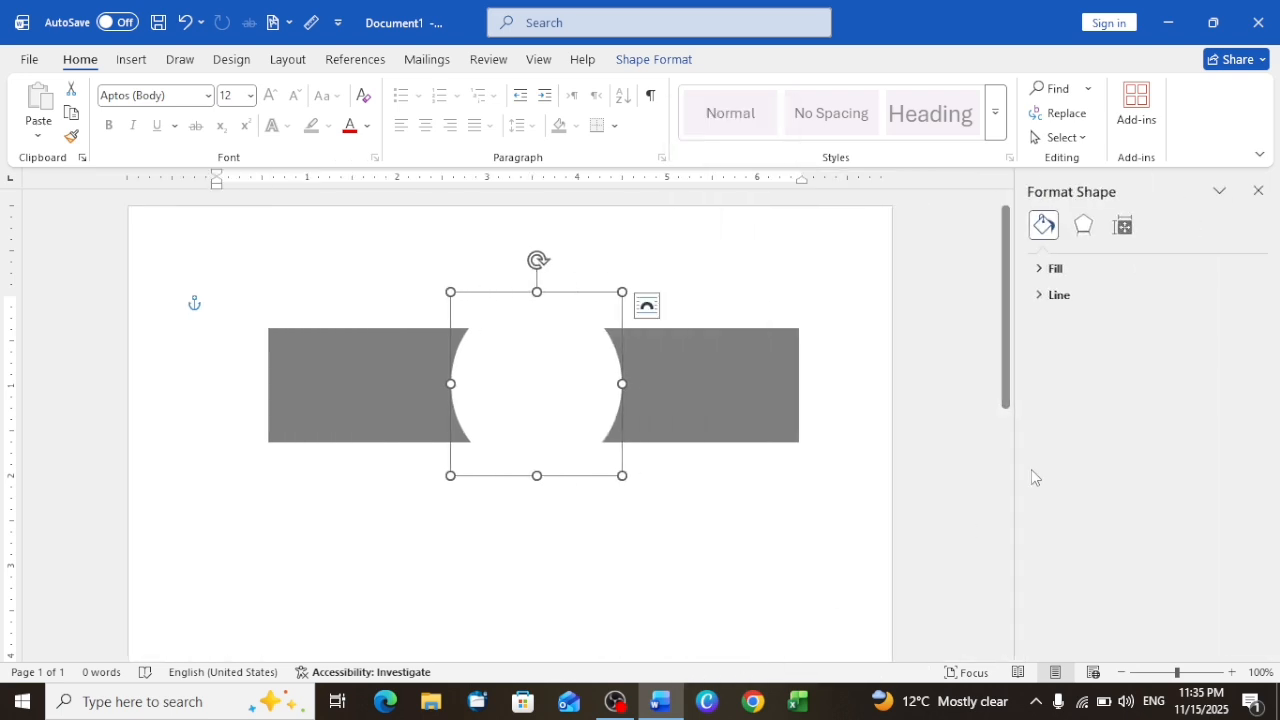
{"action": "left_click", "coordinate": [1077, 270]}
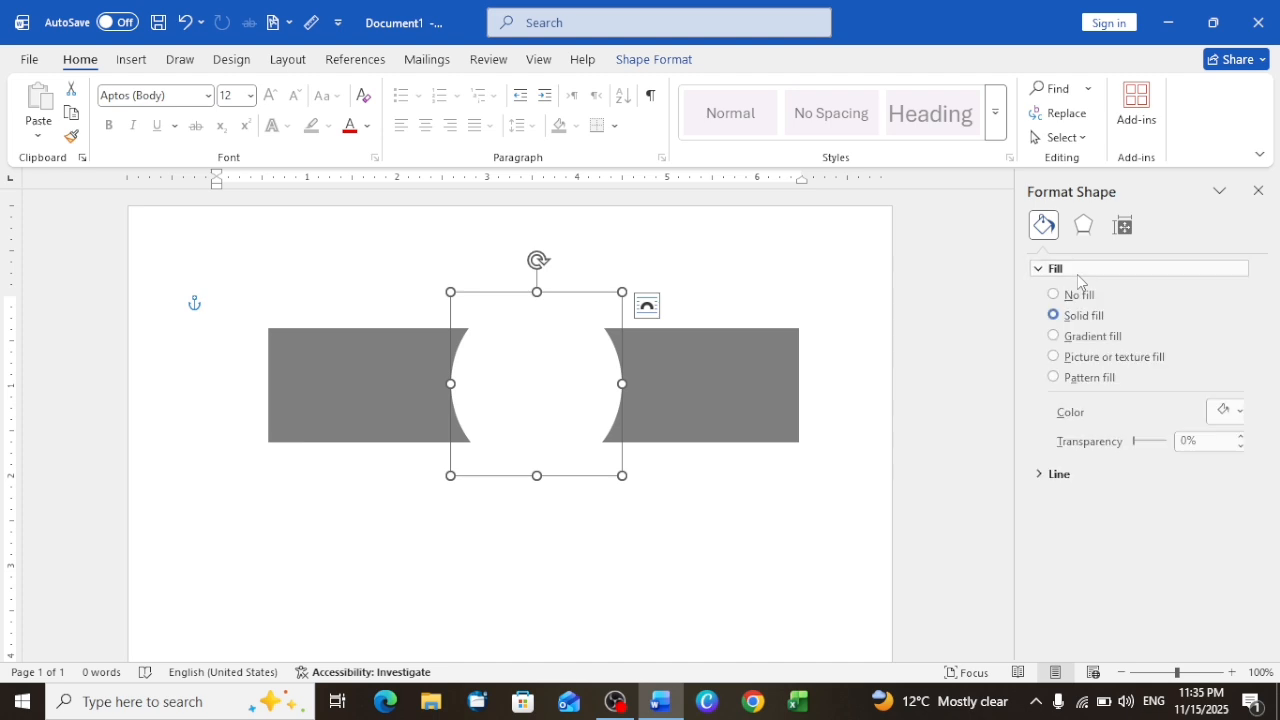
{"action": "left_click", "coordinate": [1079, 362]}
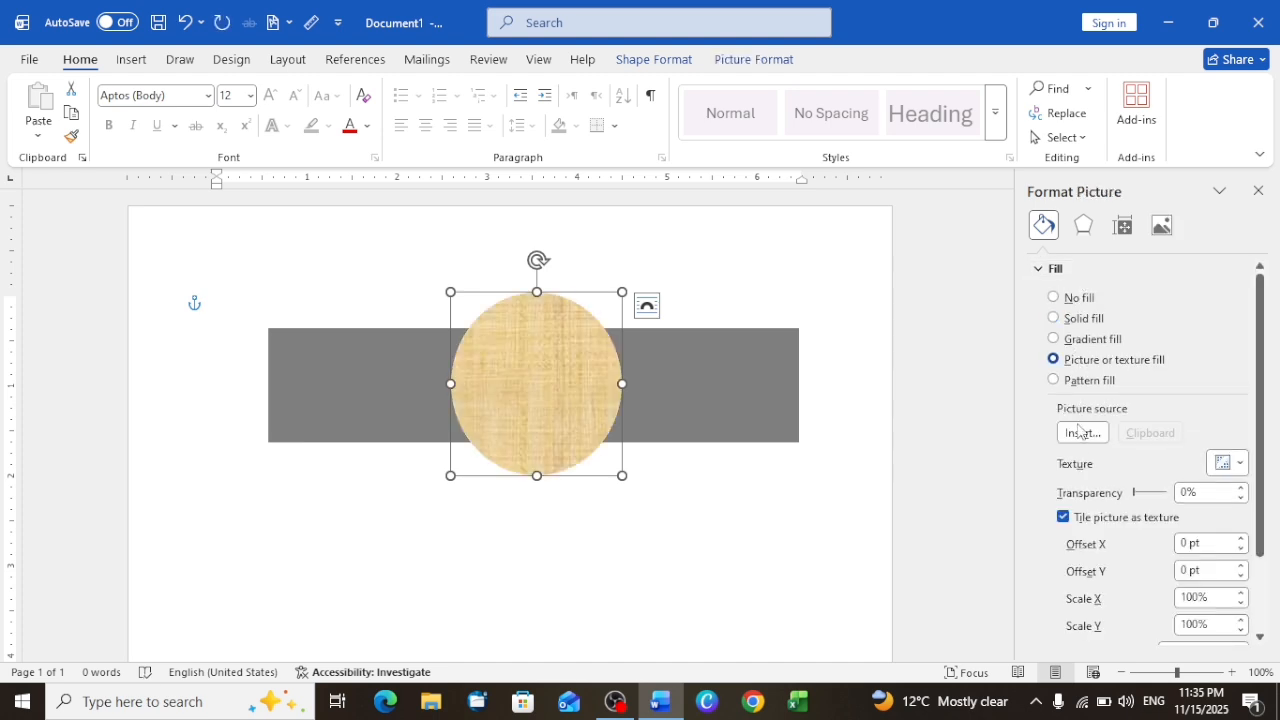
{"action": "left_click", "coordinate": [1080, 433]}
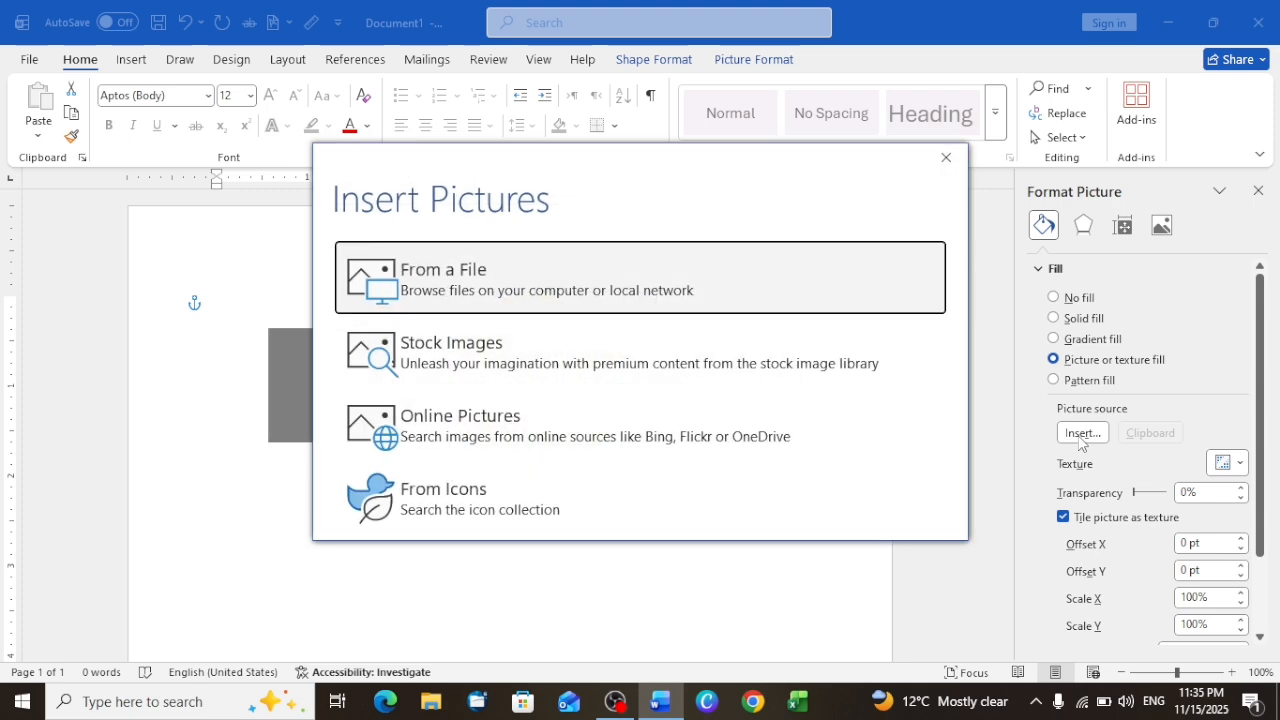
{"action": "key", "text": "Return"}
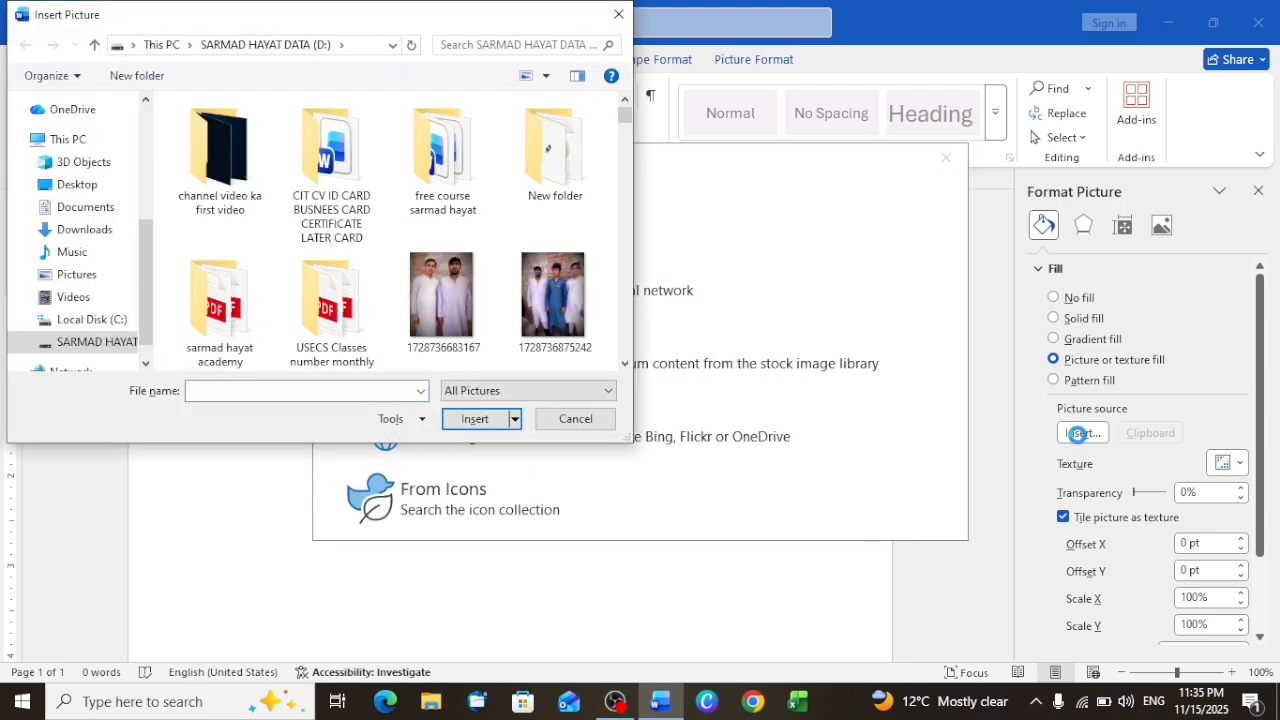
{"action": "scroll", "coordinate": [448, 297], "scroll_direction": "down", "scroll_amount": 5}
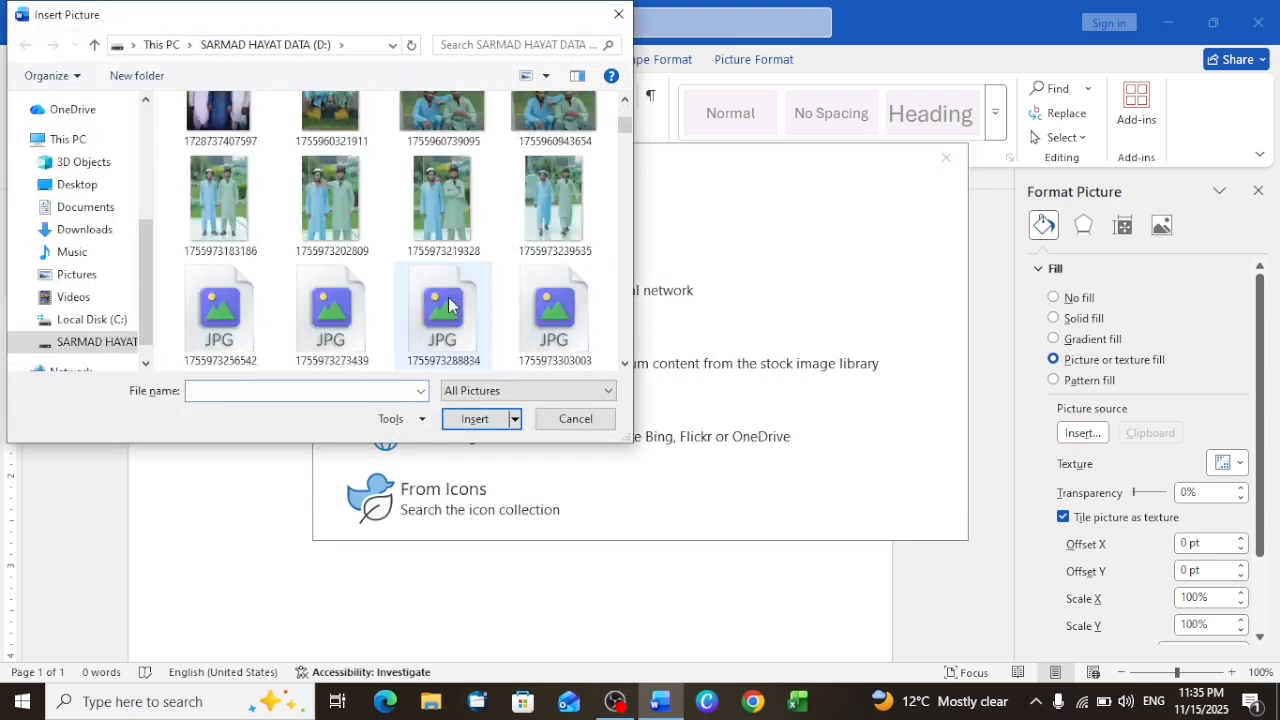
{"action": "scroll", "coordinate": [448, 297], "scroll_direction": "down", "scroll_amount": 3}
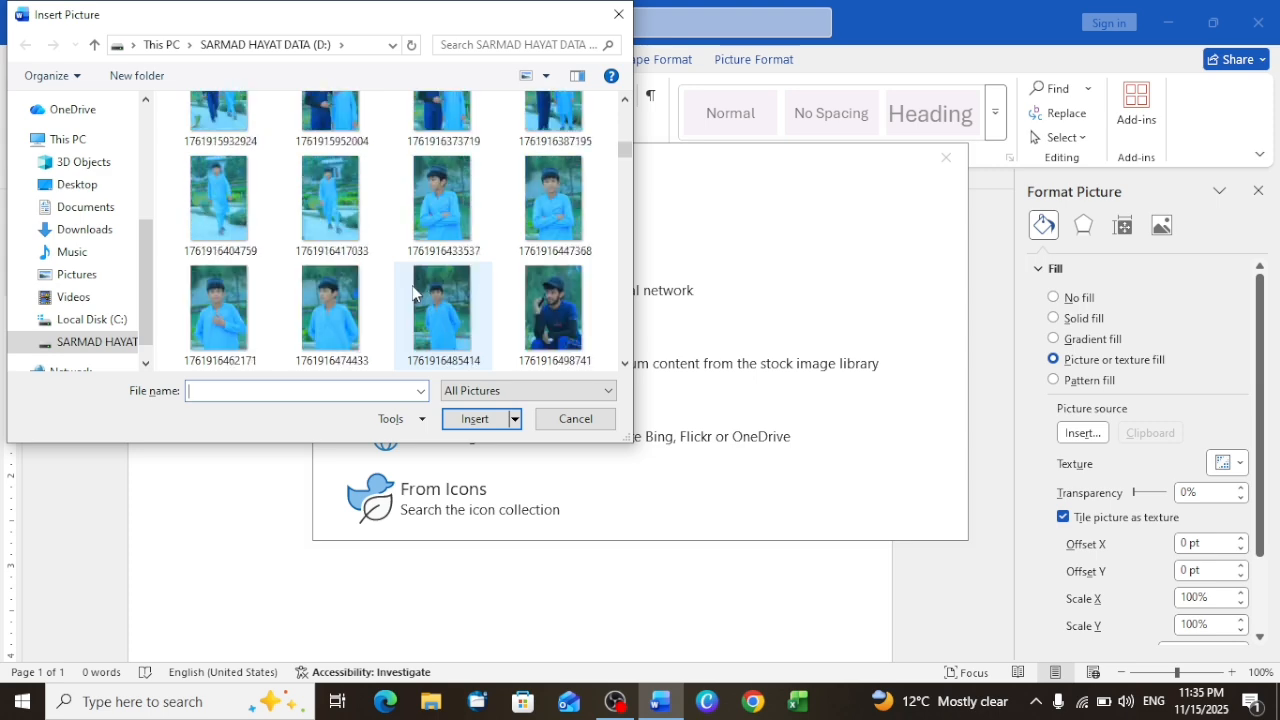
{"action": "left_click", "coordinate": [549, 221]}
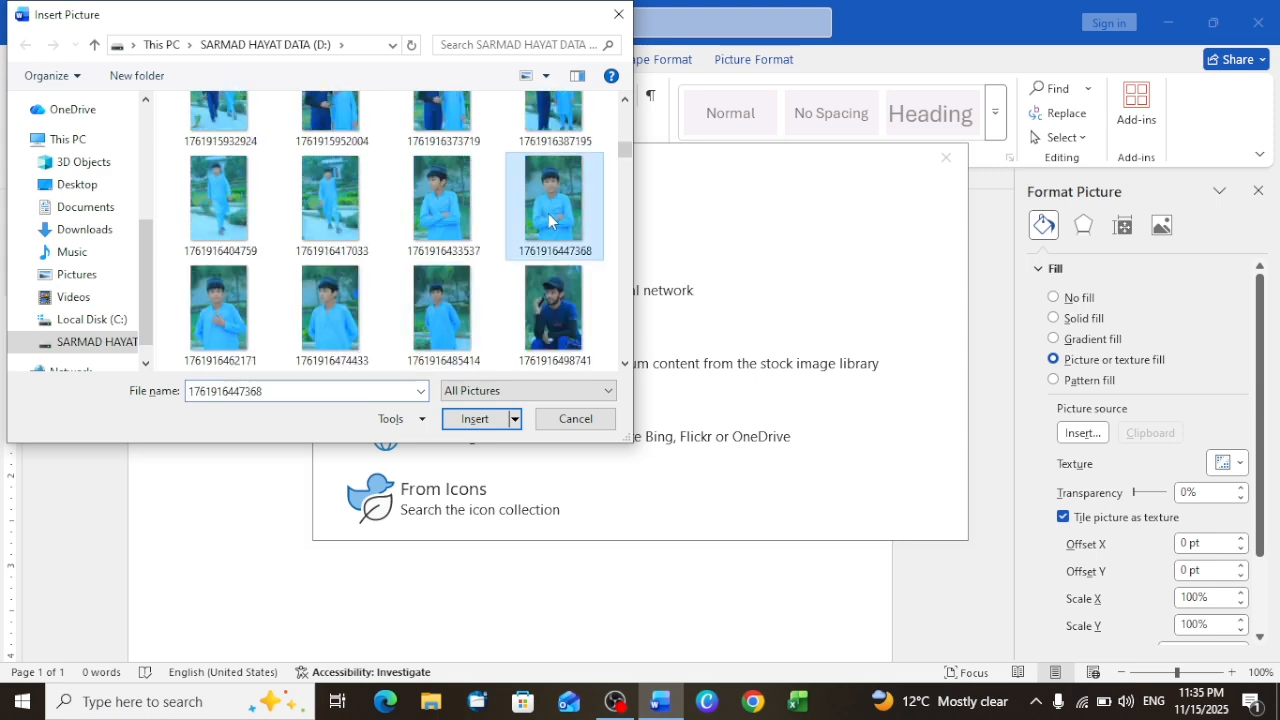
{"action": "left_click", "coordinate": [476, 419]}
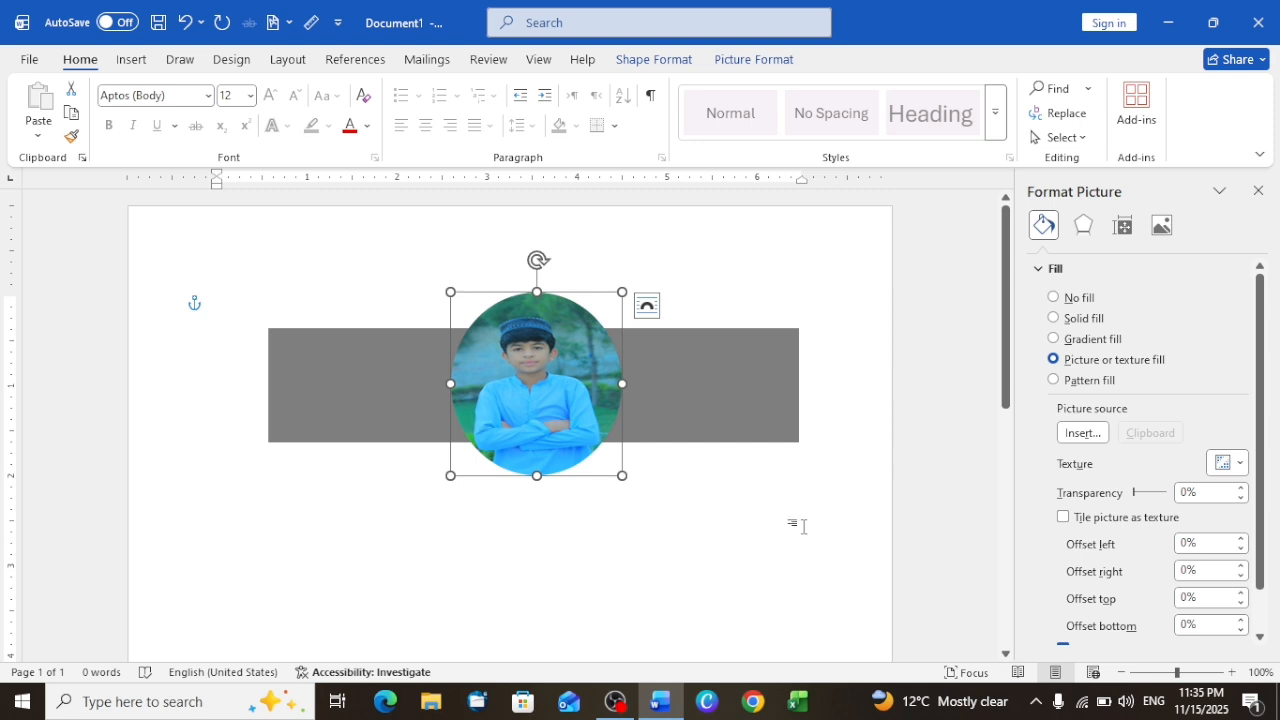
{"action": "left_click", "coordinate": [802, 527]}
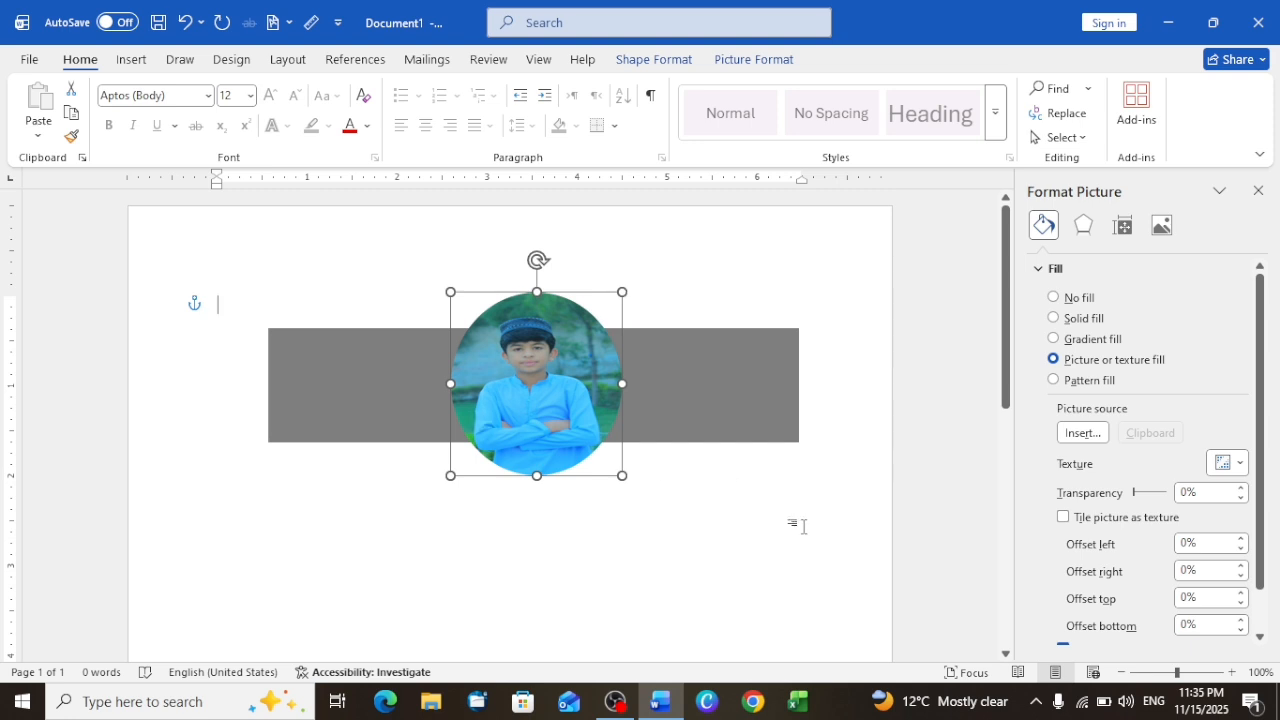
Step: Try removing the background from the oval's picture, and revert the oval to its plain white fill
{"action": "left_click", "coordinate": [590, 390]}
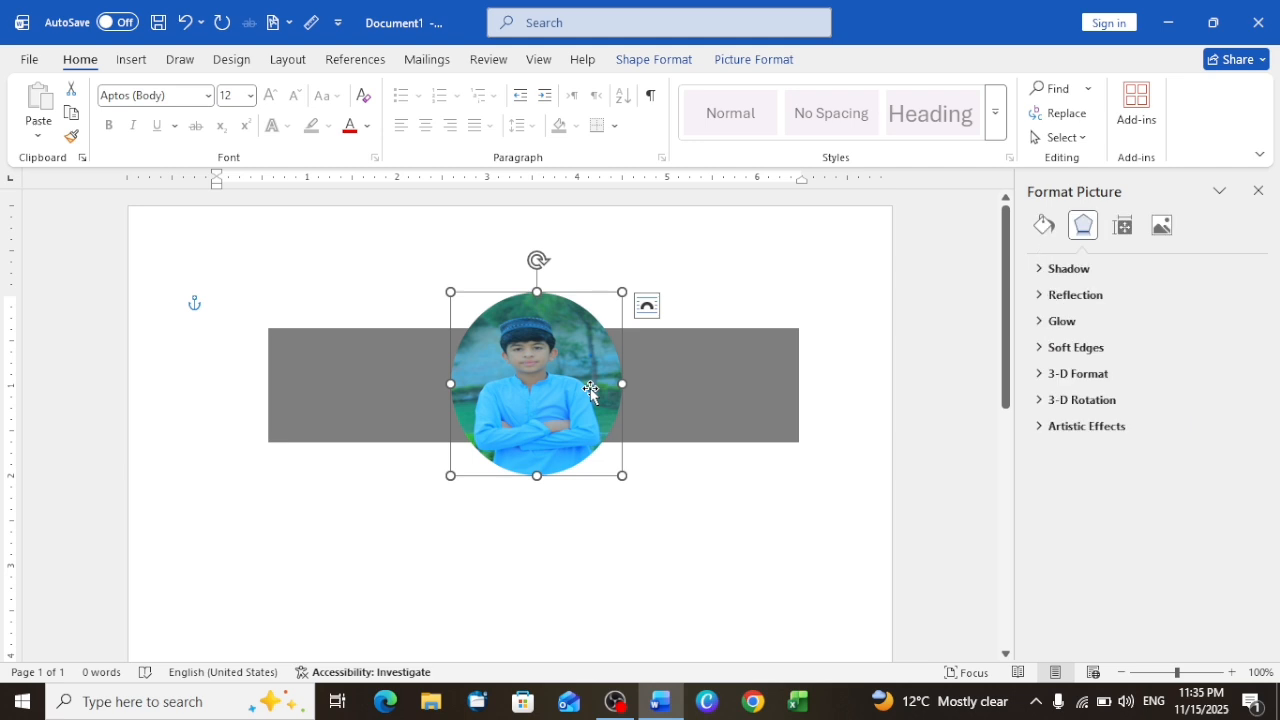
{"action": "left_click", "coordinate": [768, 62]}
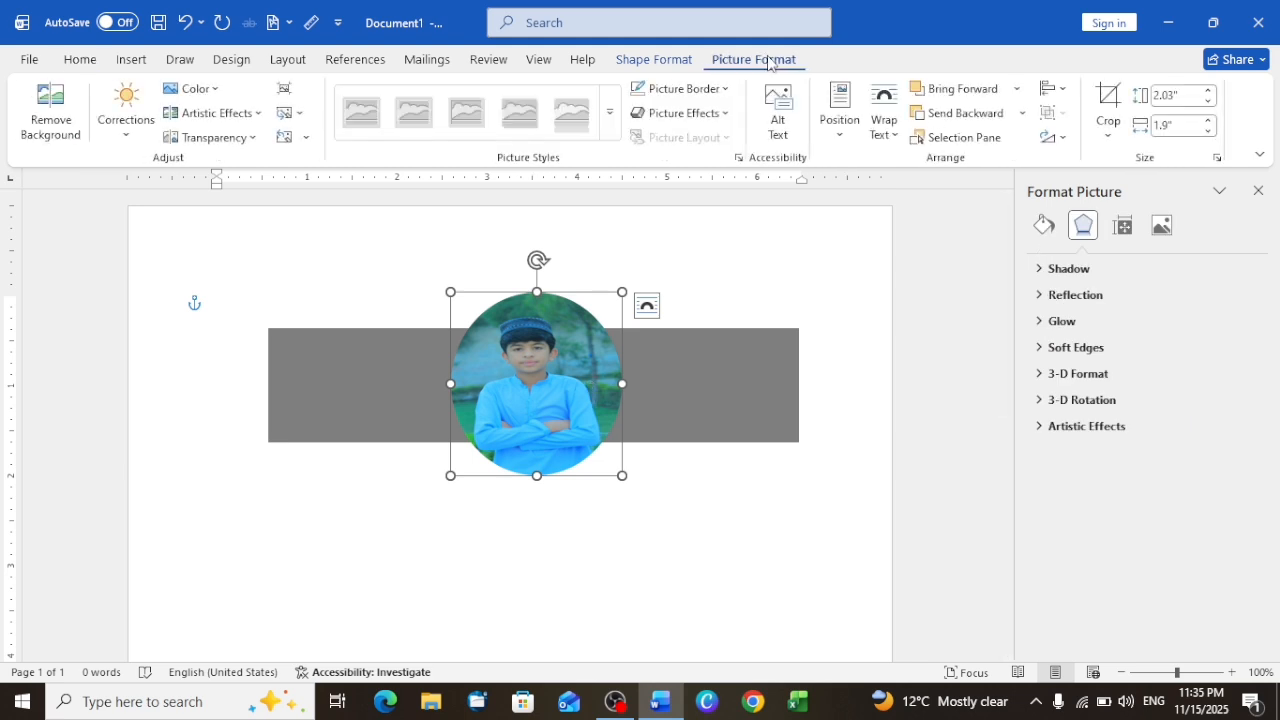
{"action": "left_click", "coordinate": [35, 122]}
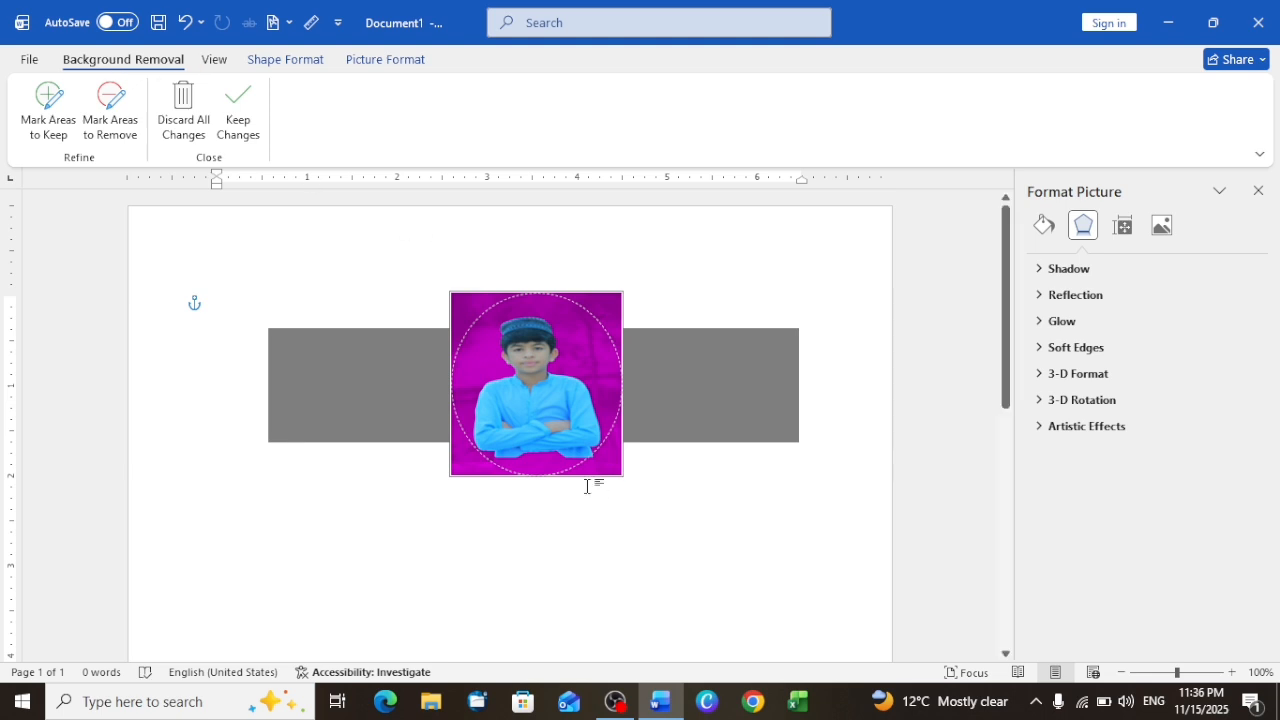
{"action": "left_click", "coordinate": [588, 409]}
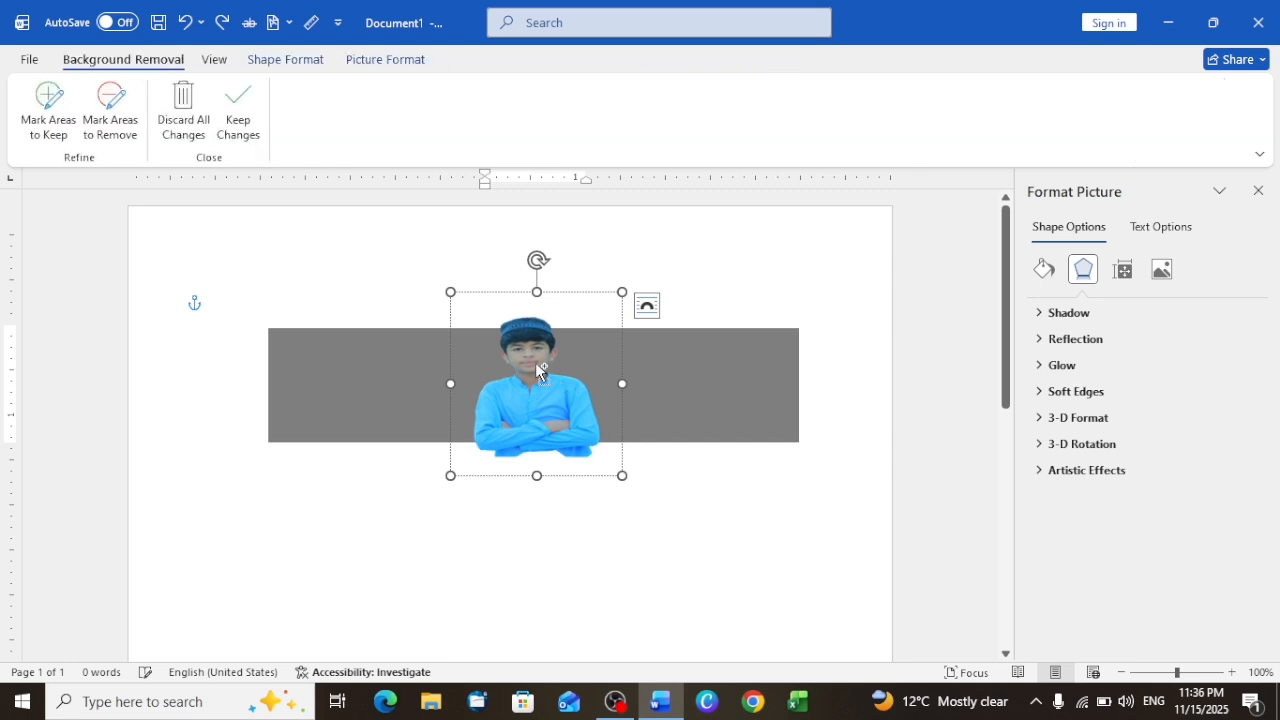
{"action": "left_click", "coordinate": [574, 314]}
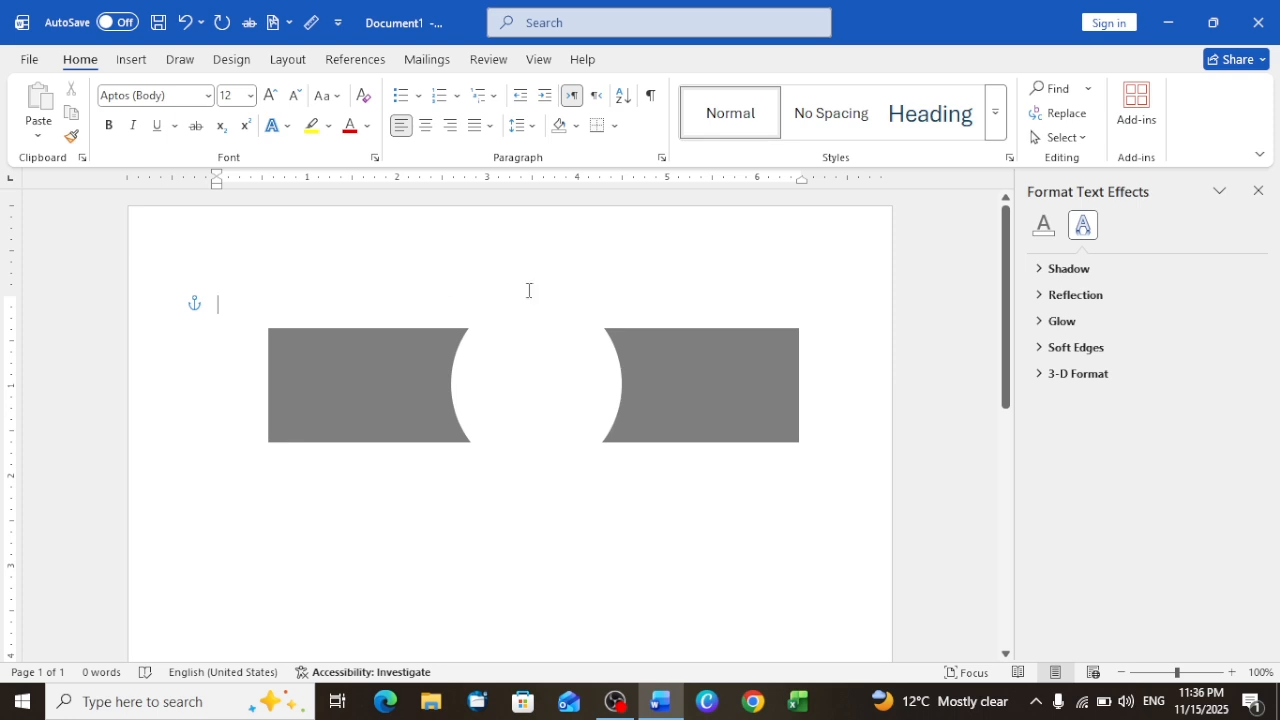
Step: Insert a horizontal scroll shape about 1.46" high and 1.6" wide over the white oval
{"action": "left_click", "coordinate": [128, 62]}
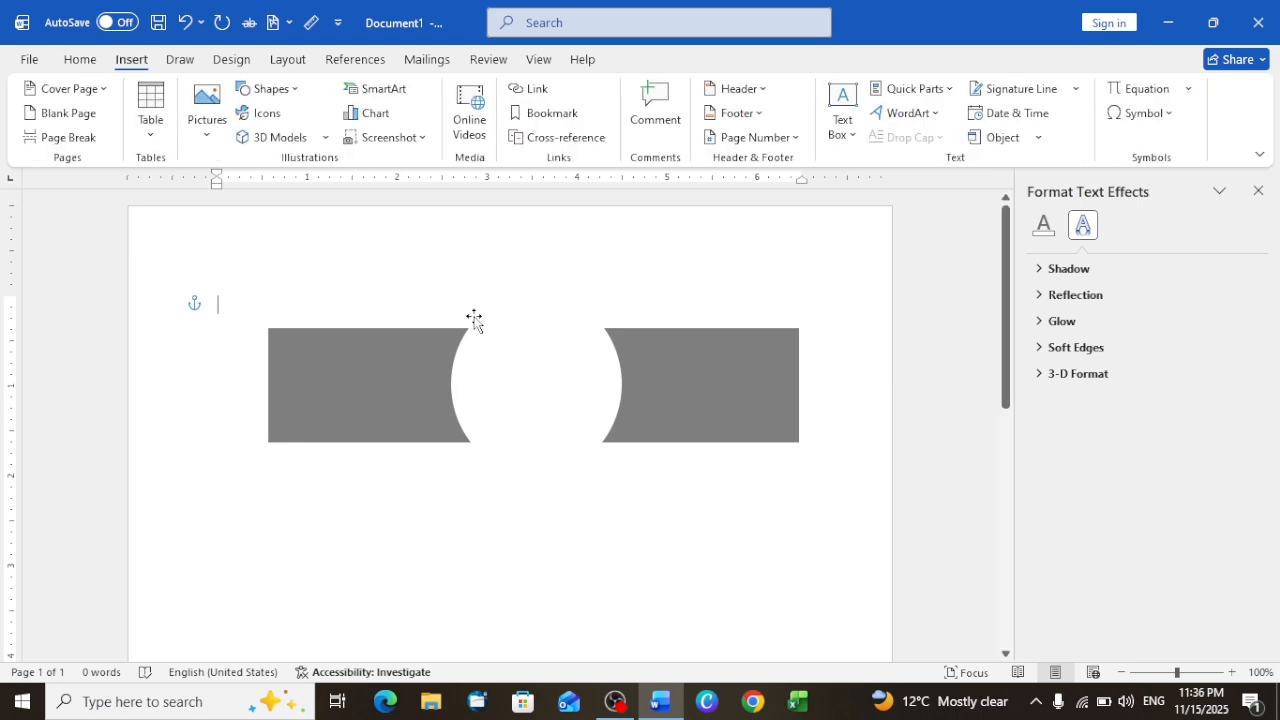
{"action": "left_click", "coordinate": [278, 92]}
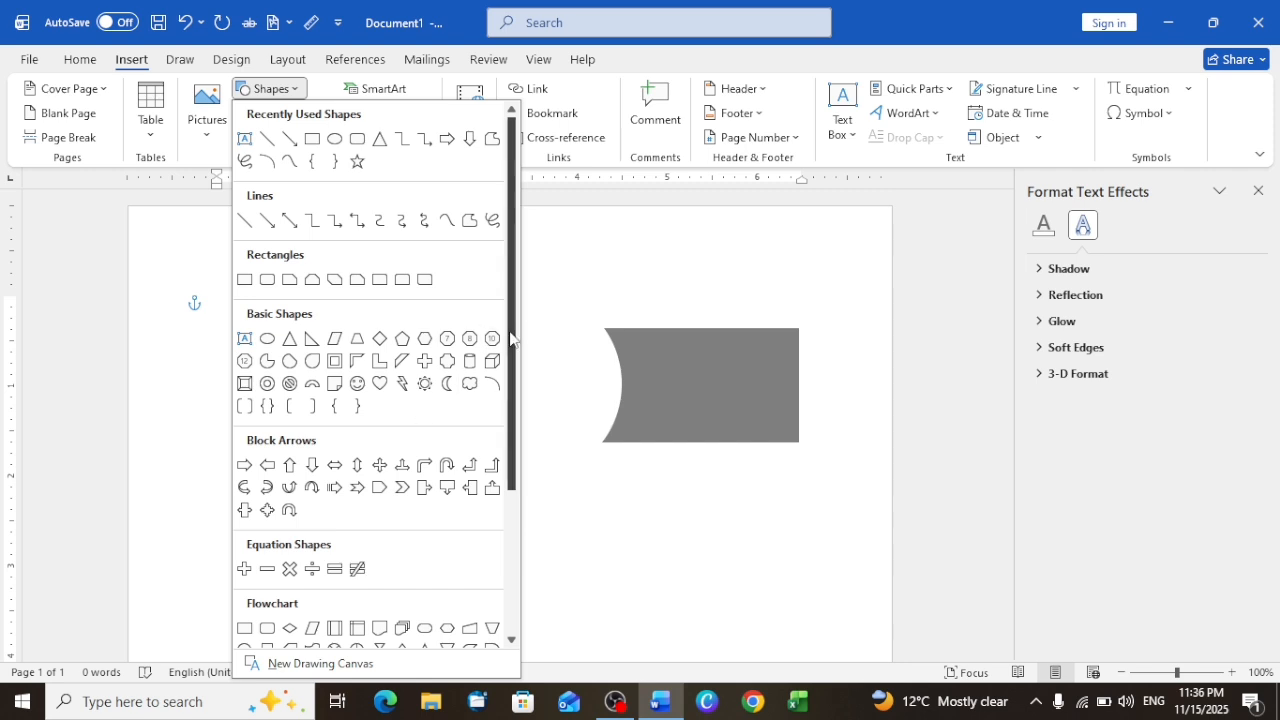
{"action": "left_click_drag", "start_coordinate": [510, 338], "coordinate": [509, 550]}
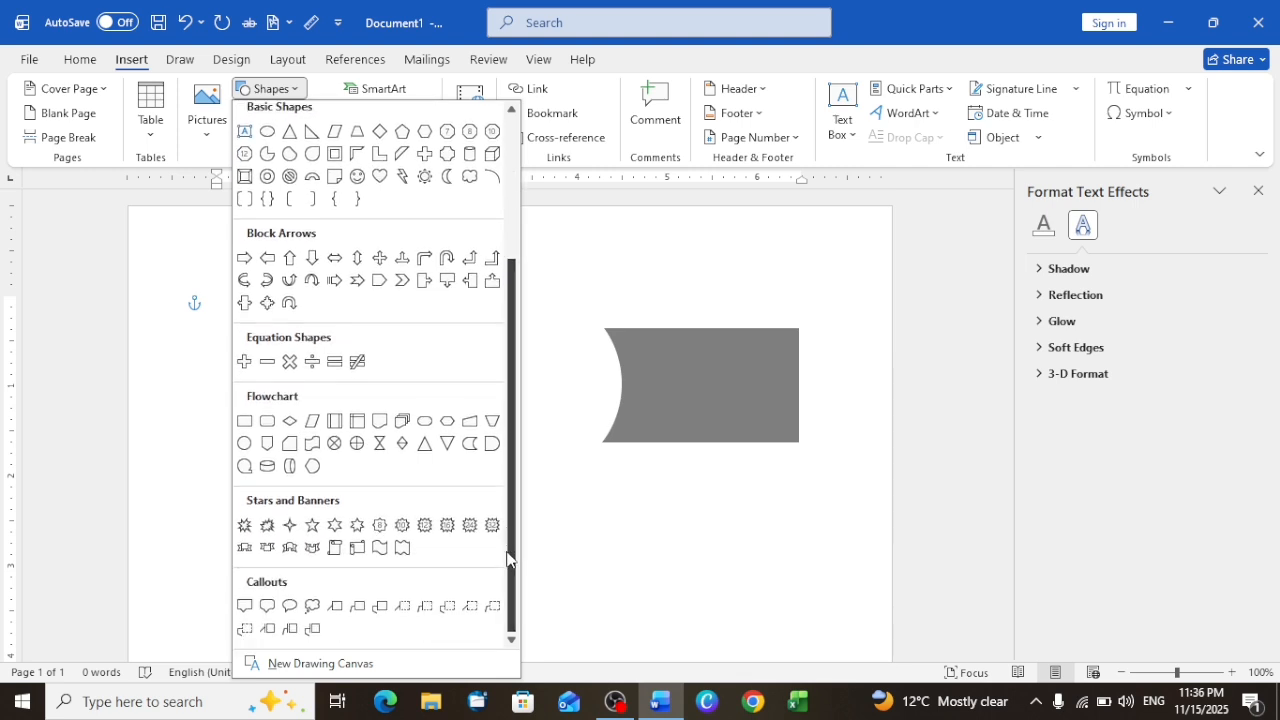
{"action": "left_click", "coordinate": [356, 547]}
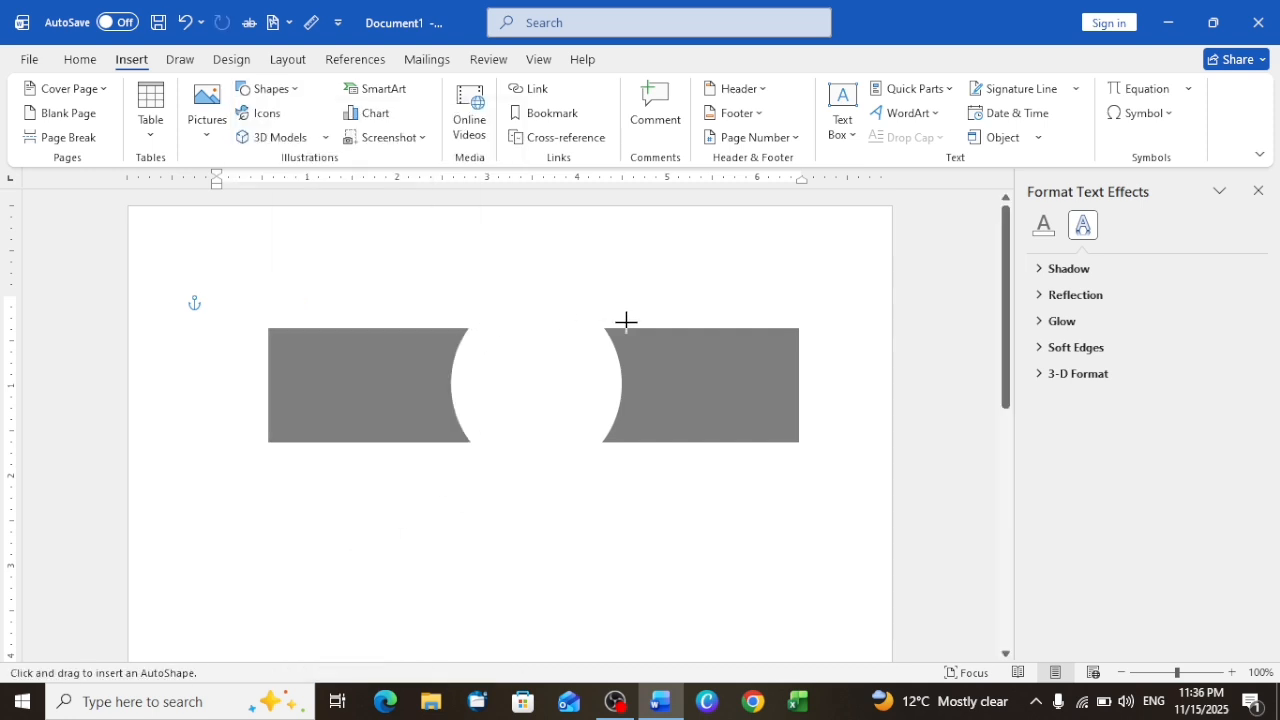
{"action": "mouse_move", "coordinate": [606, 327]}
{"action": "left_mouse_down"}
{"action": "mouse_move", "coordinate": [500, 442]}
{"action": "mouse_move", "coordinate": [462, 460]}
{"action": "left_mouse_up"}
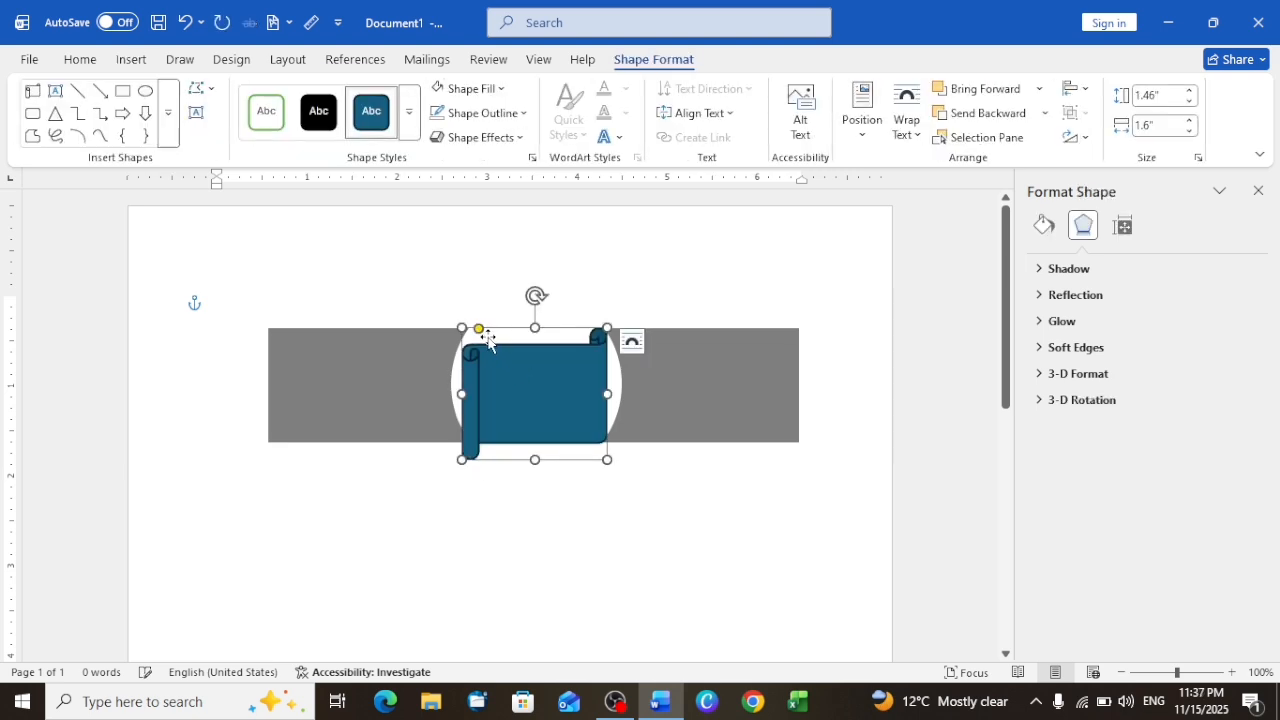
Step: Make the scroll's roll slimmer, and resize the shape to about 0.99" high and 0.95" wide, centred on the white oval
{"action": "mouse_move", "coordinate": [479, 330]}
{"action": "left_mouse_down"}
{"action": "mouse_move", "coordinate": [501, 333]}
{"action": "mouse_move", "coordinate": [445, 342]}
{"action": "mouse_move", "coordinate": [476, 343]}
{"action": "left_mouse_up"}
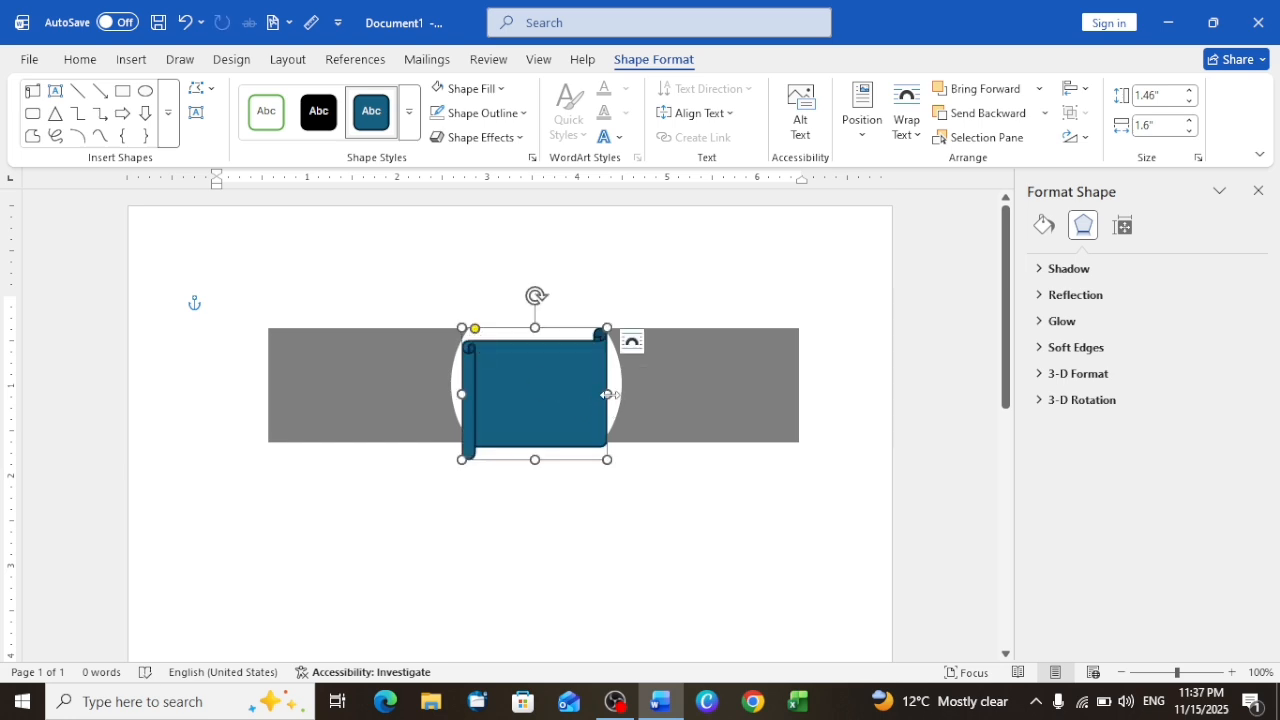
{"action": "left_click_drag", "start_coordinate": [608, 393], "coordinate": [620, 392]}
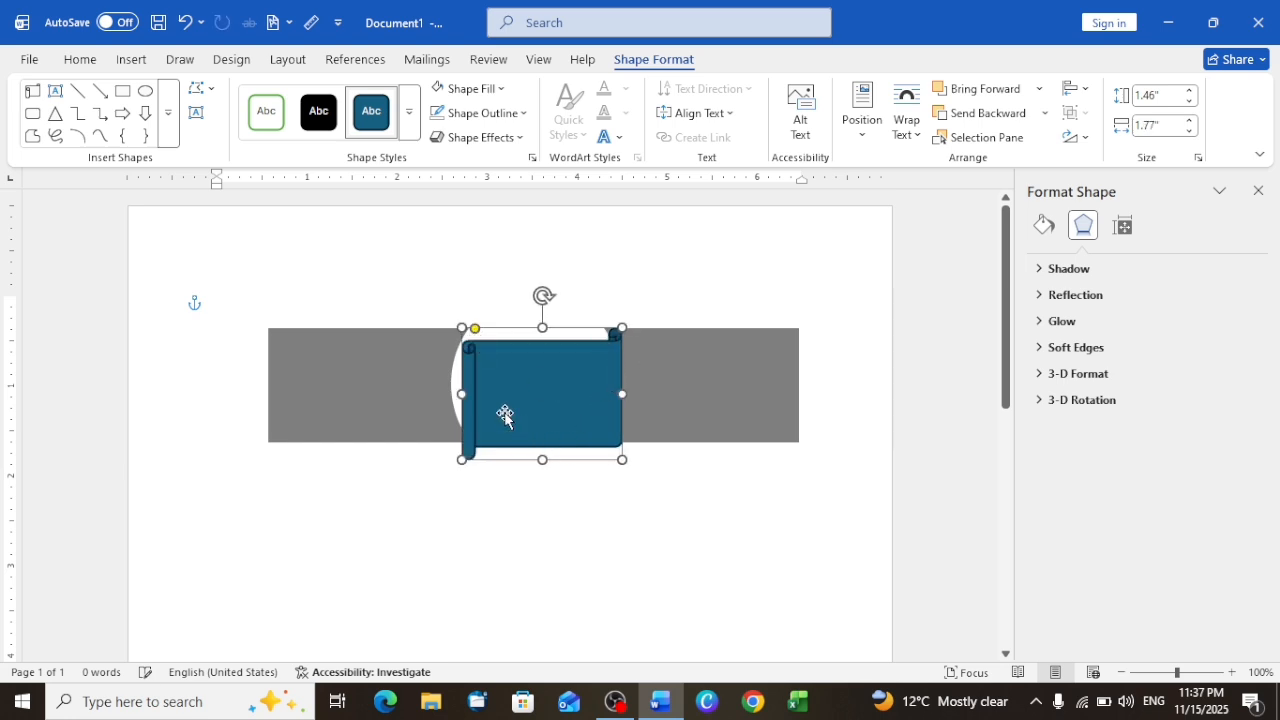
{"action": "left_click_drag", "start_coordinate": [461, 393], "coordinate": [450, 393]}
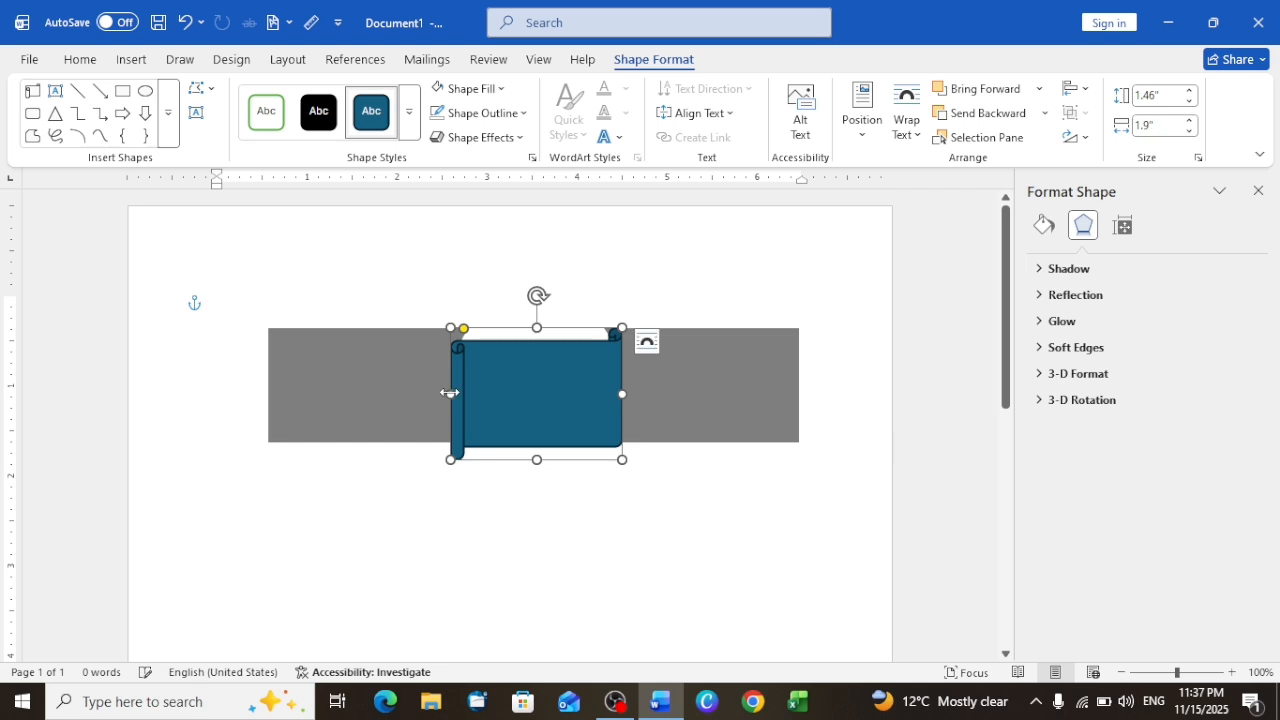
{"action": "mouse_move", "coordinate": [536, 328]}
{"action": "left_mouse_down"}
{"action": "mouse_move", "coordinate": [536, 315]}
{"action": "mouse_move", "coordinate": [533, 338]}
{"action": "left_mouse_up"}
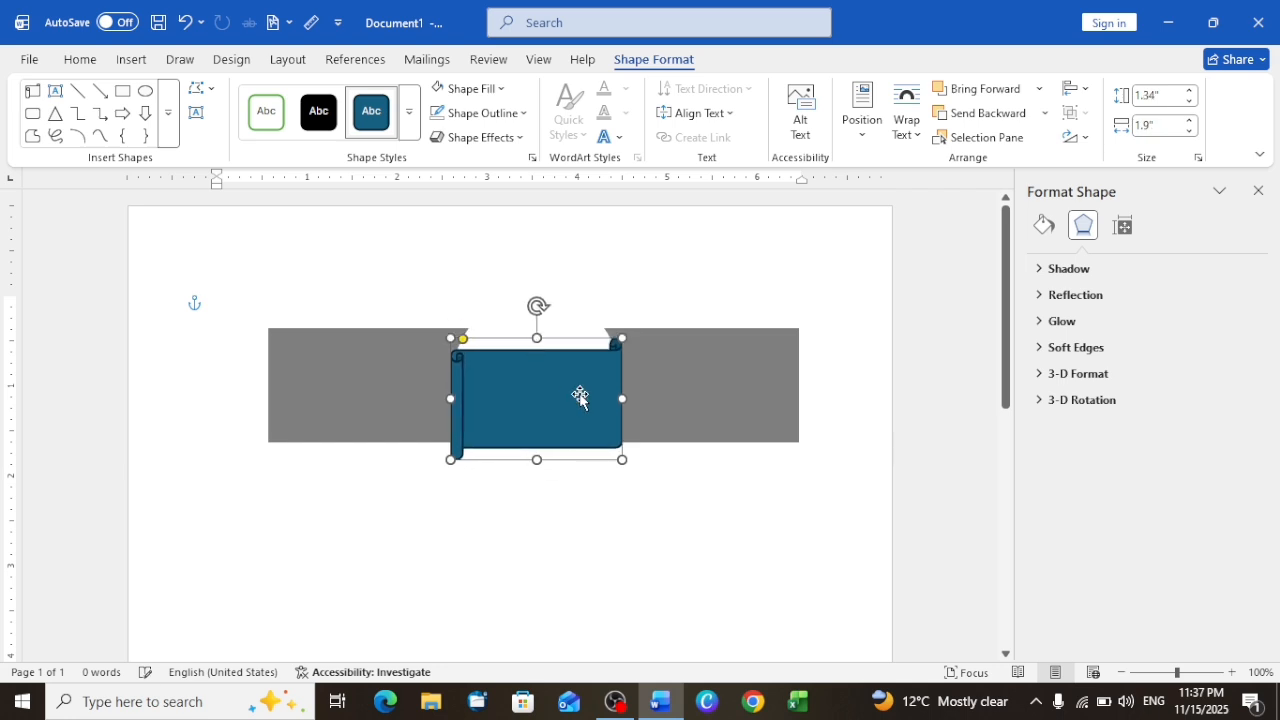
{"action": "left_click_drag", "start_coordinate": [602, 399], "coordinate": [588, 399]}
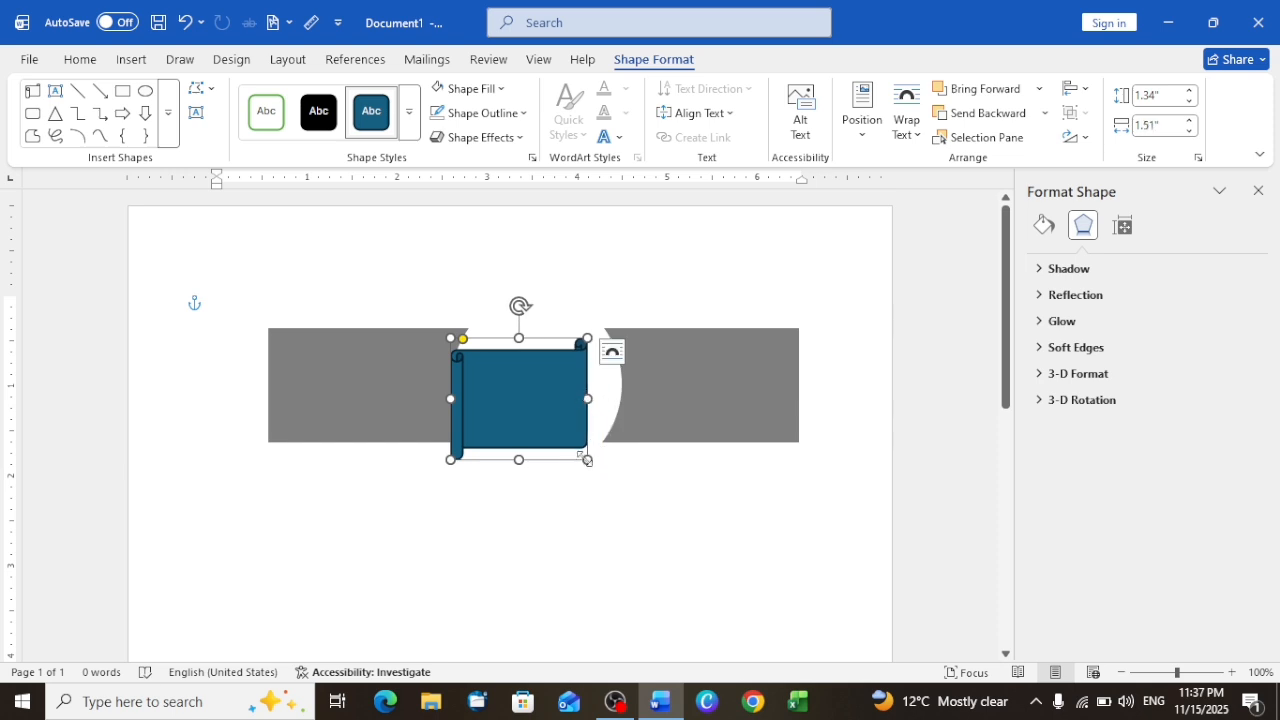
{"action": "left_click_drag", "start_coordinate": [587, 460], "coordinate": [552, 428]}
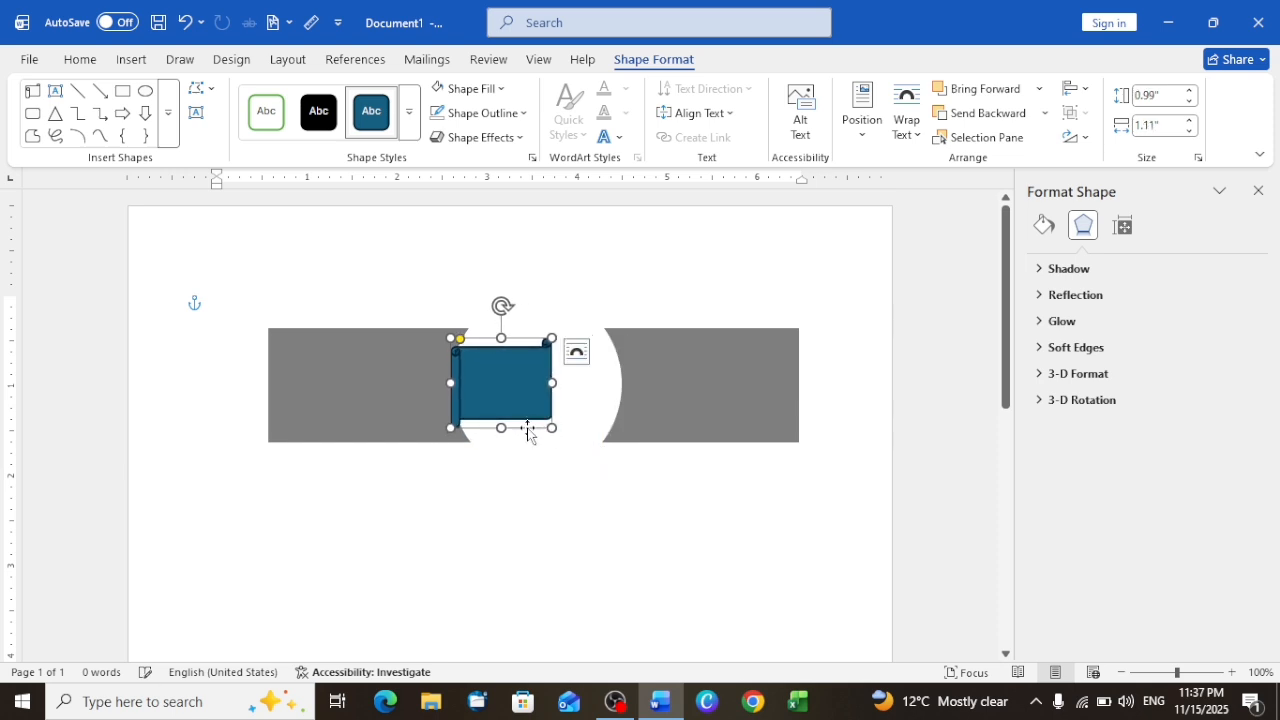
{"action": "left_click_drag", "start_coordinate": [552, 381], "coordinate": [531, 379]}
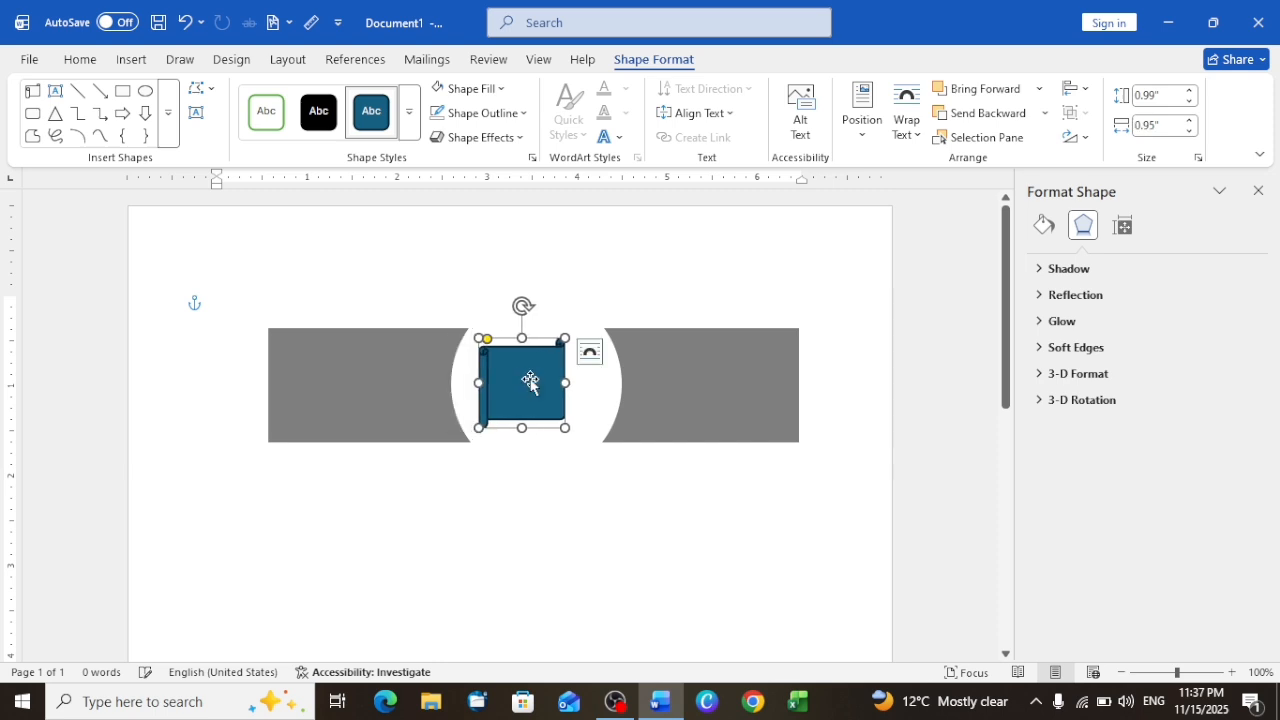
{"action": "left_click", "coordinate": [575, 506]}
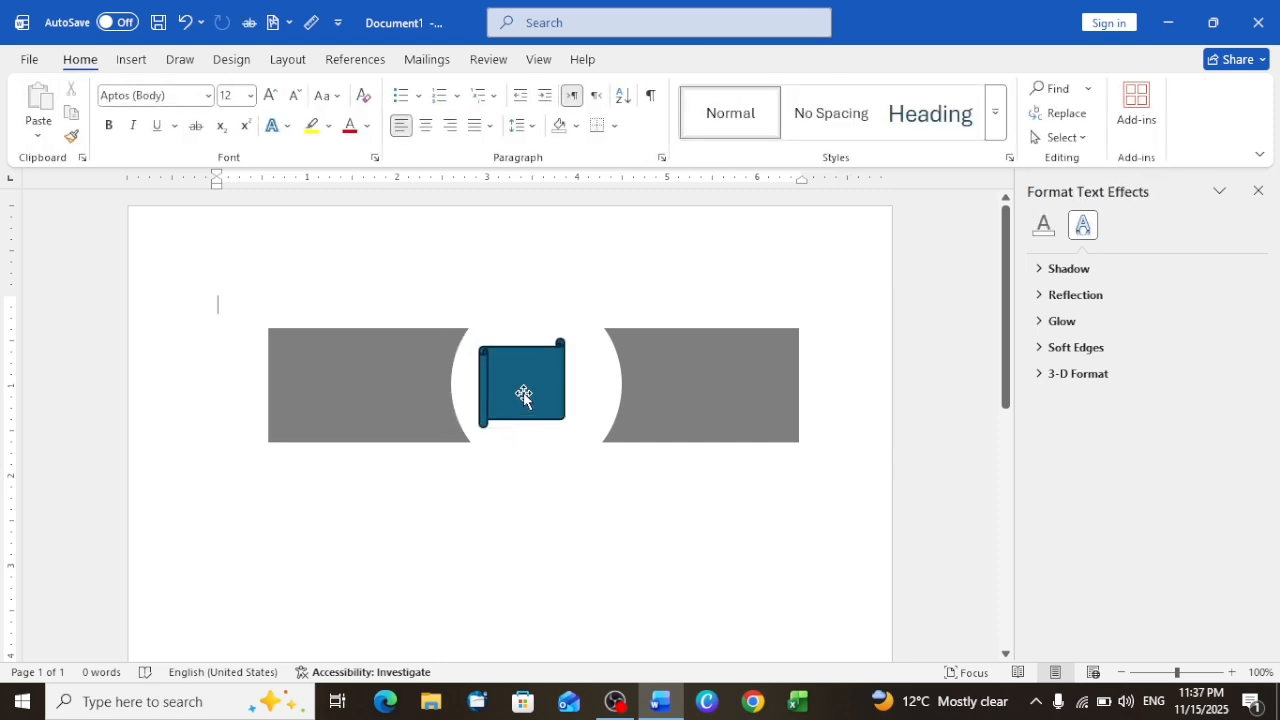
{"action": "left_click_drag", "start_coordinate": [523, 397], "coordinate": [533, 393]}
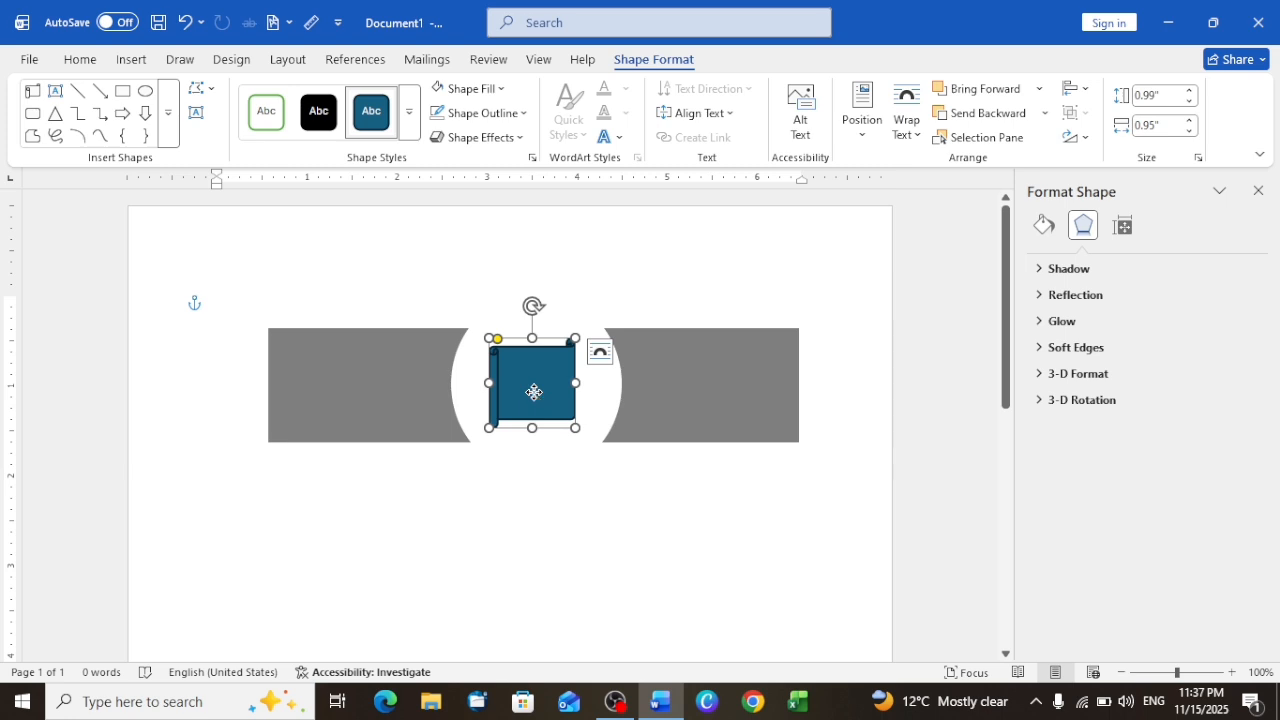
Step: Add a person's first name in lowercase as text inside the scroll shape
{"action": "right_click", "coordinate": [533, 392]}
{"action": "left_click", "coordinate": [607, 334]}
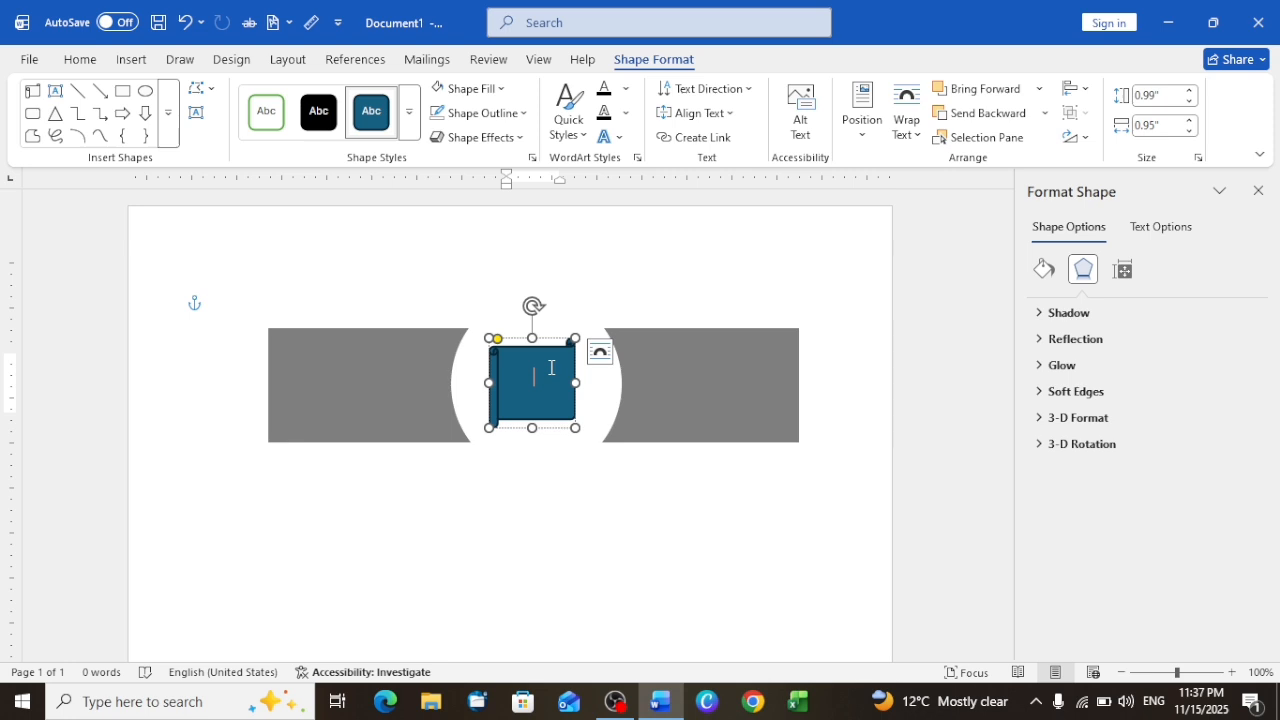
{"action": "type", "text": "hamidd"}
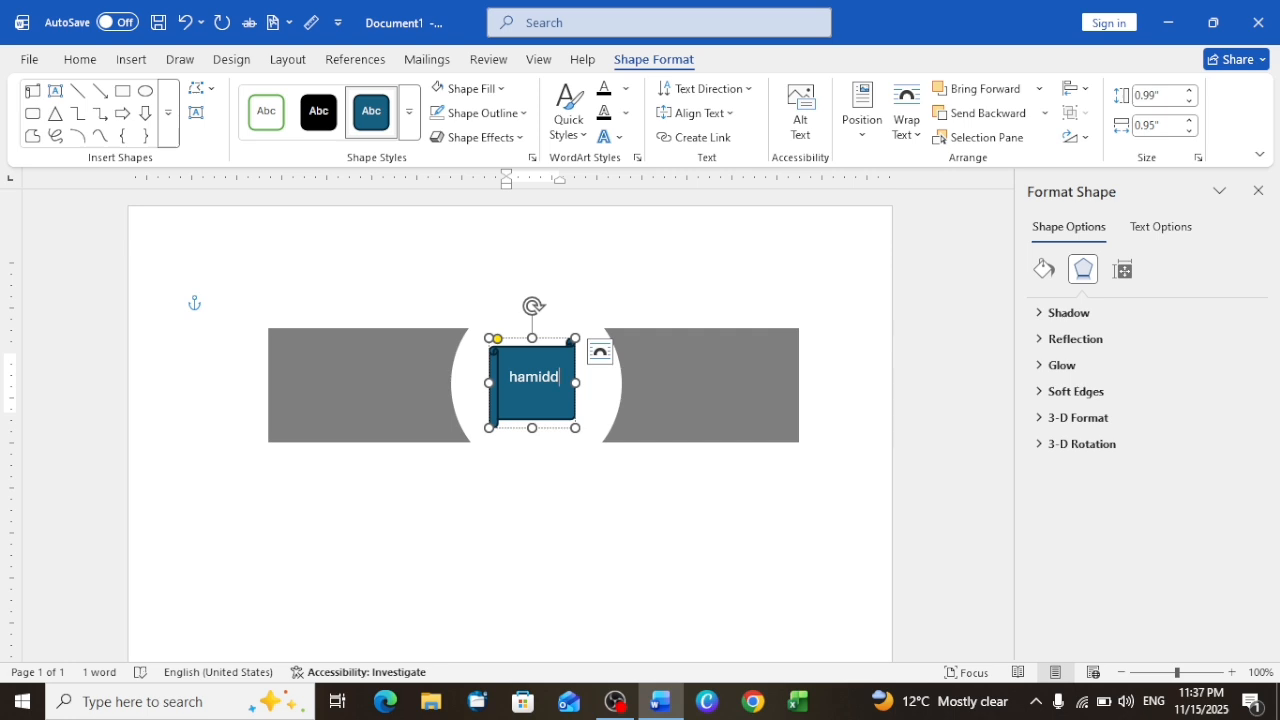
{"action": "key", "text": "BackSpace"}
Step: Format all the text in the scroll as 14 pt, bold and italic
{"action": "key", "text": "ctrl+a"}
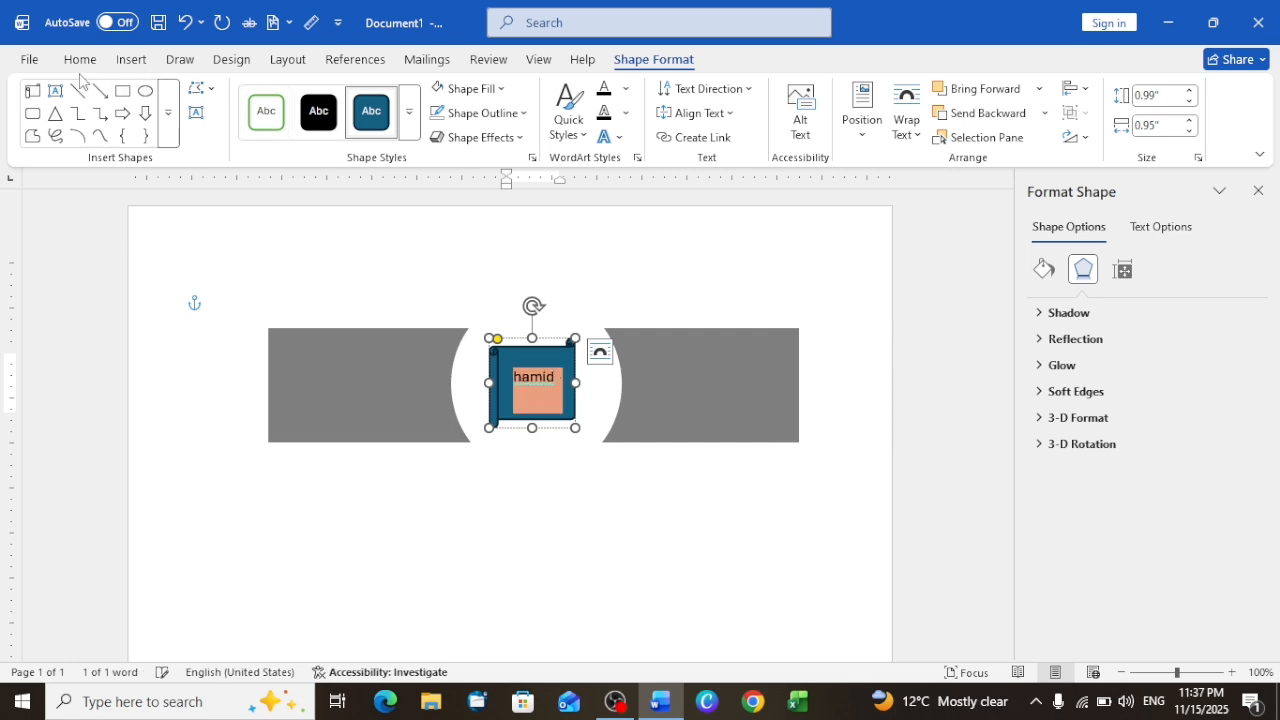
{"action": "left_click", "coordinate": [80, 61]}
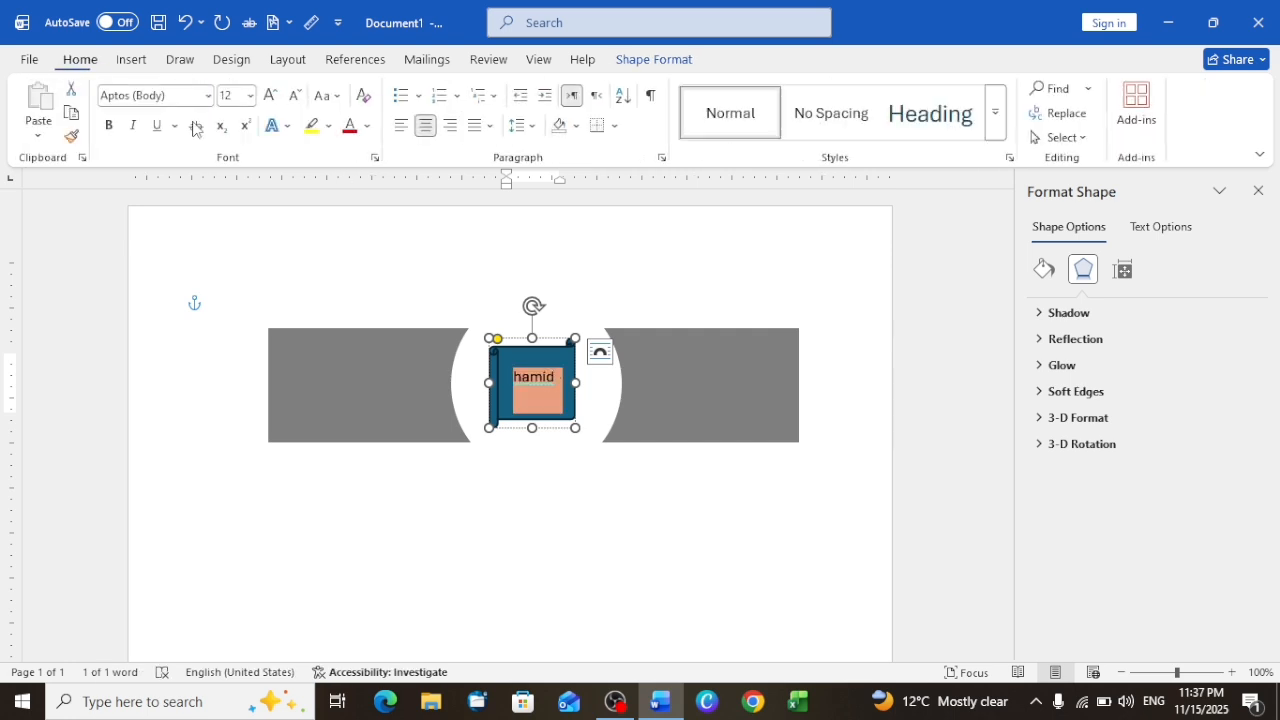
{"action": "left_click", "coordinate": [270, 97]}
{"action": "left_click", "coordinate": [270, 97]}
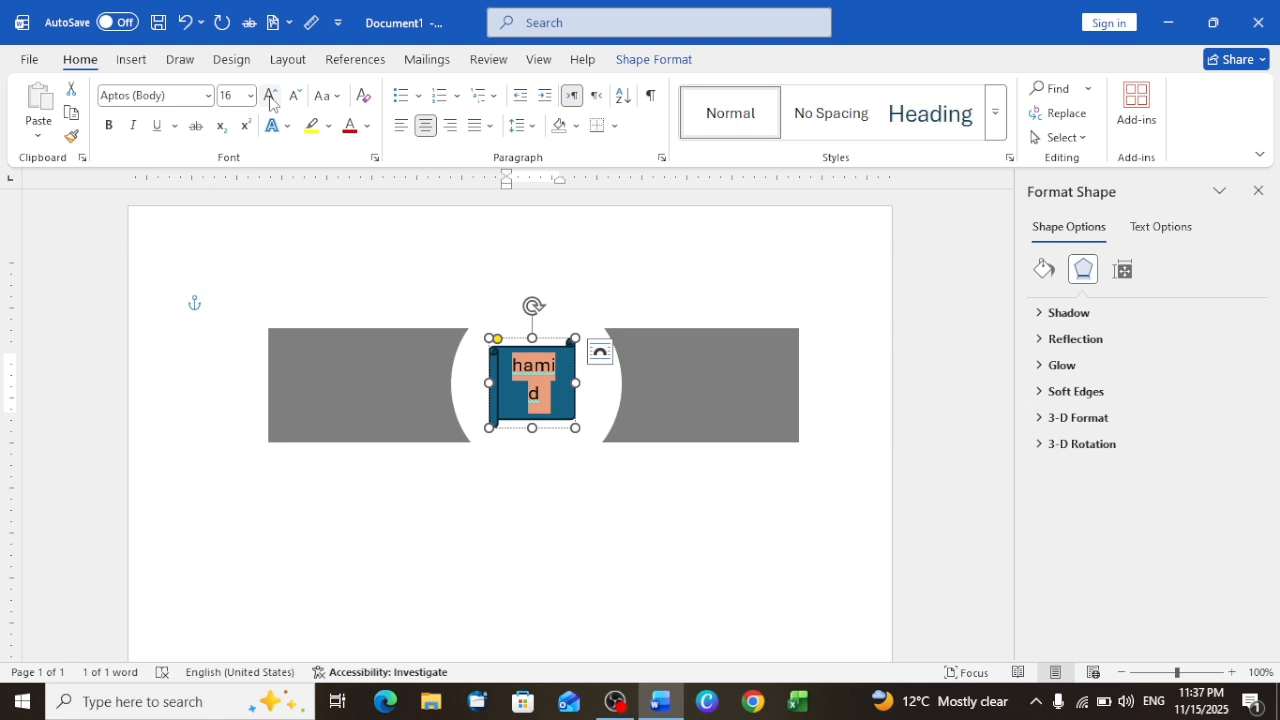
{"action": "left_click", "coordinate": [295, 95]}
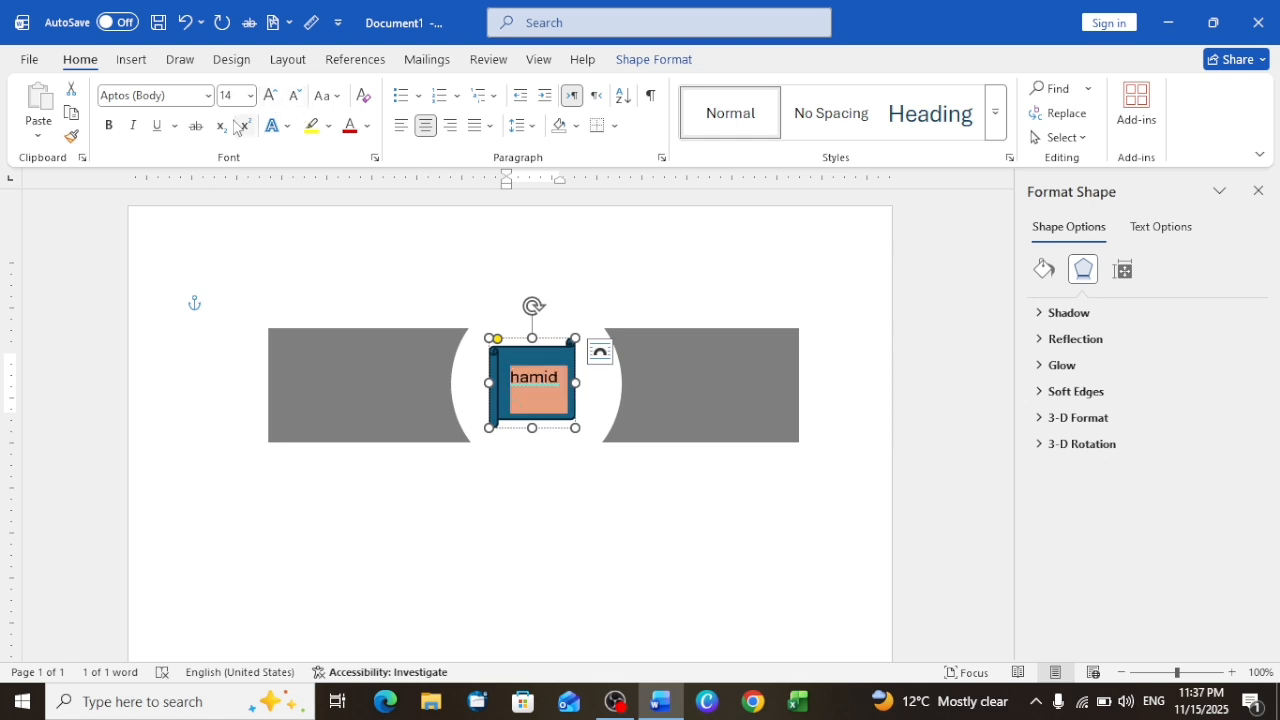
{"action": "left_click", "coordinate": [108, 130]}
{"action": "left_click", "coordinate": [133, 132]}
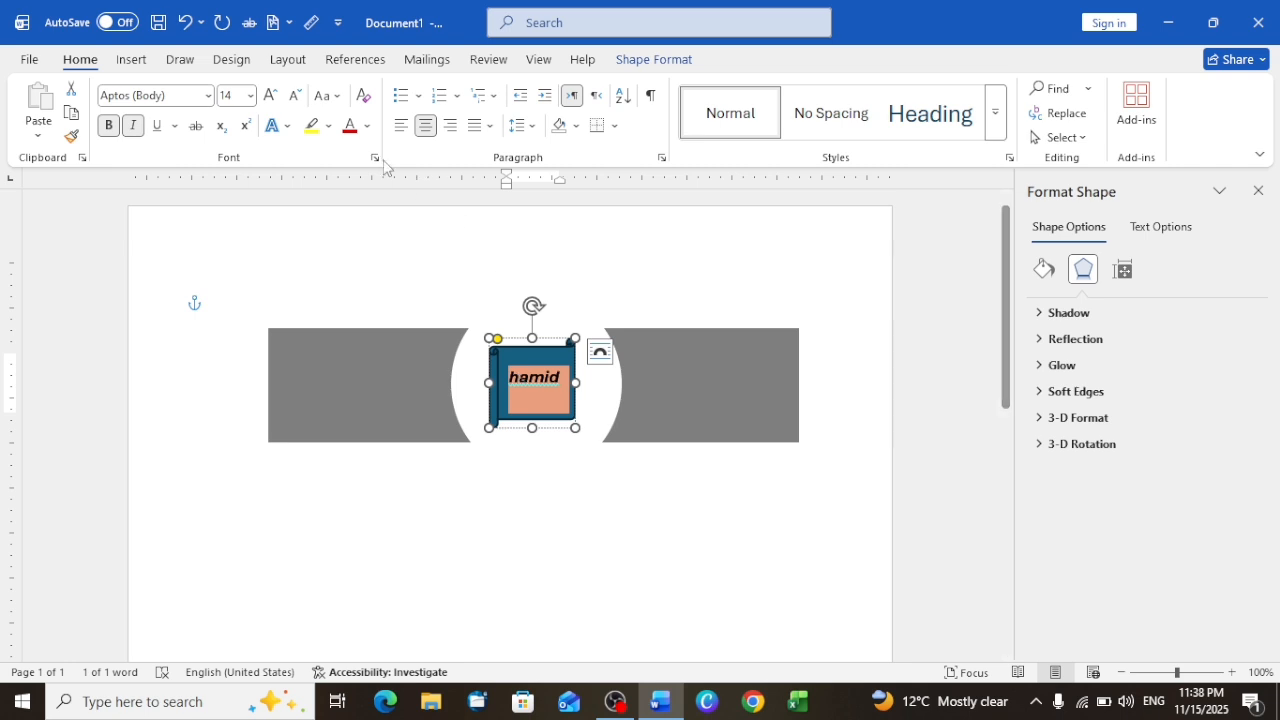
Step: Change the scroll text to Sentence case and deselect the shape
{"action": "left_click", "coordinate": [325, 96]}
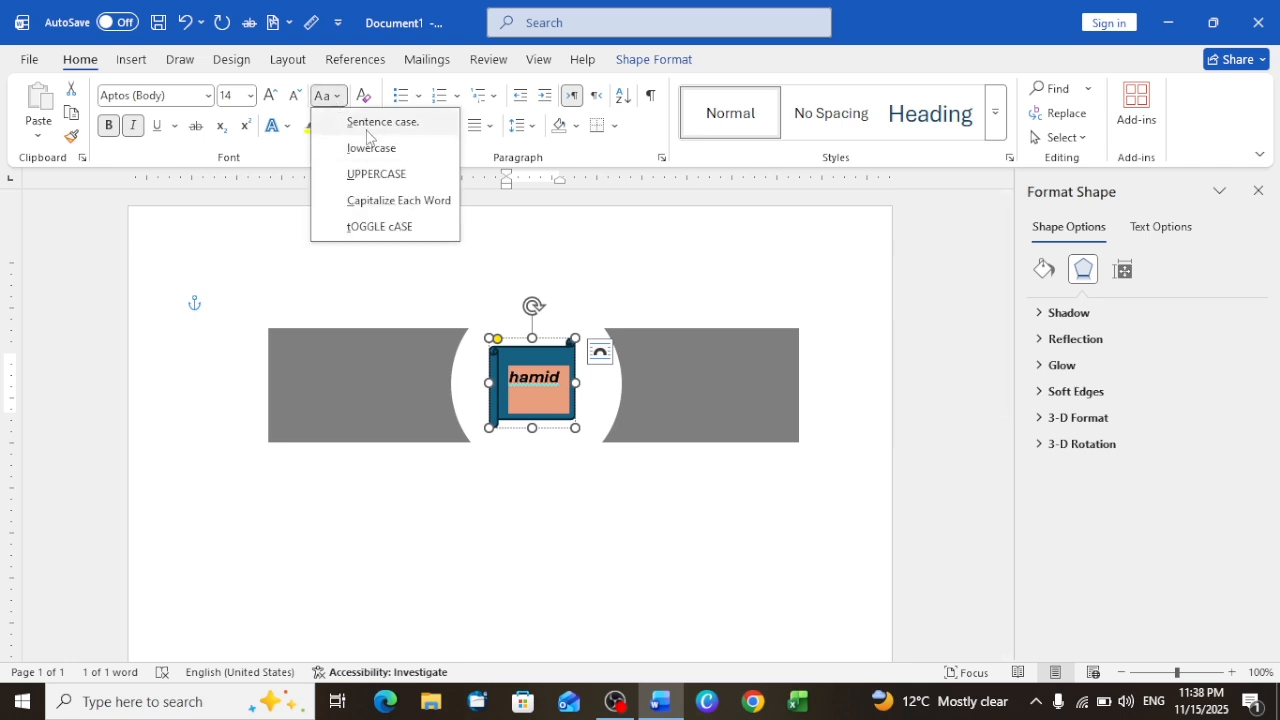
{"action": "left_click", "coordinate": [371, 131]}
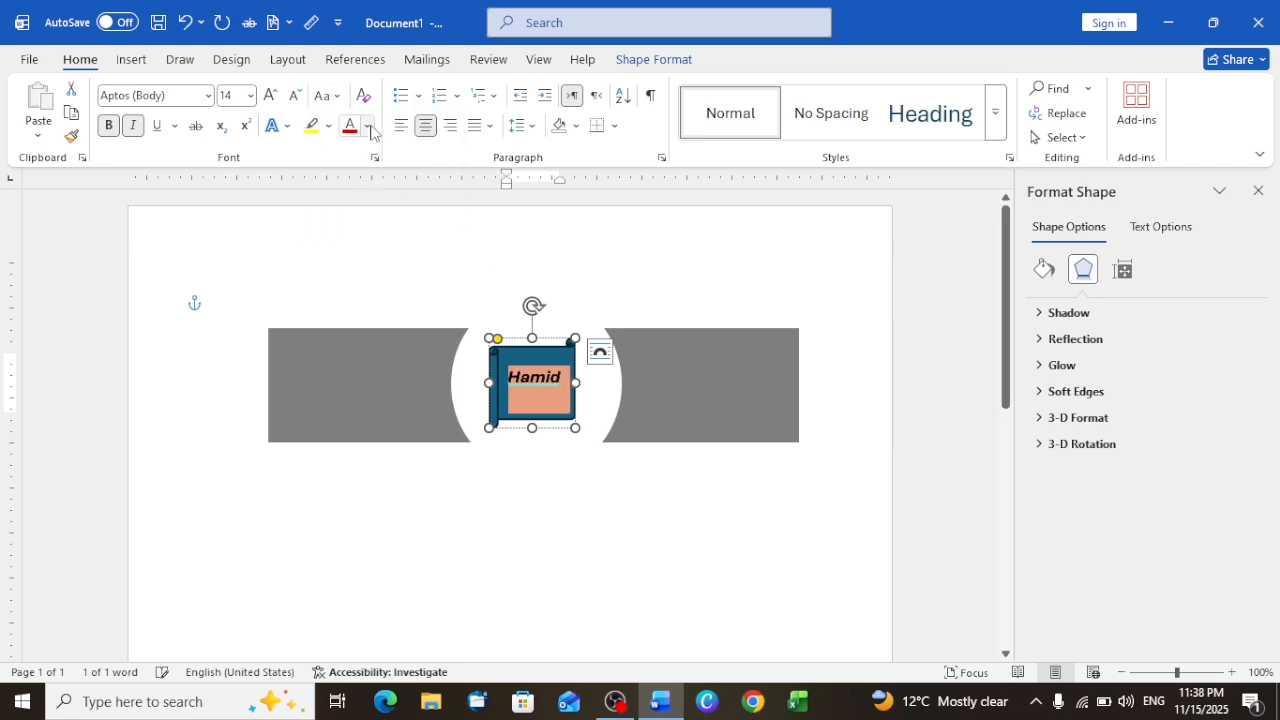
{"action": "left_click", "coordinate": [563, 457]}
{"action": "left_click", "coordinate": [665, 516]}
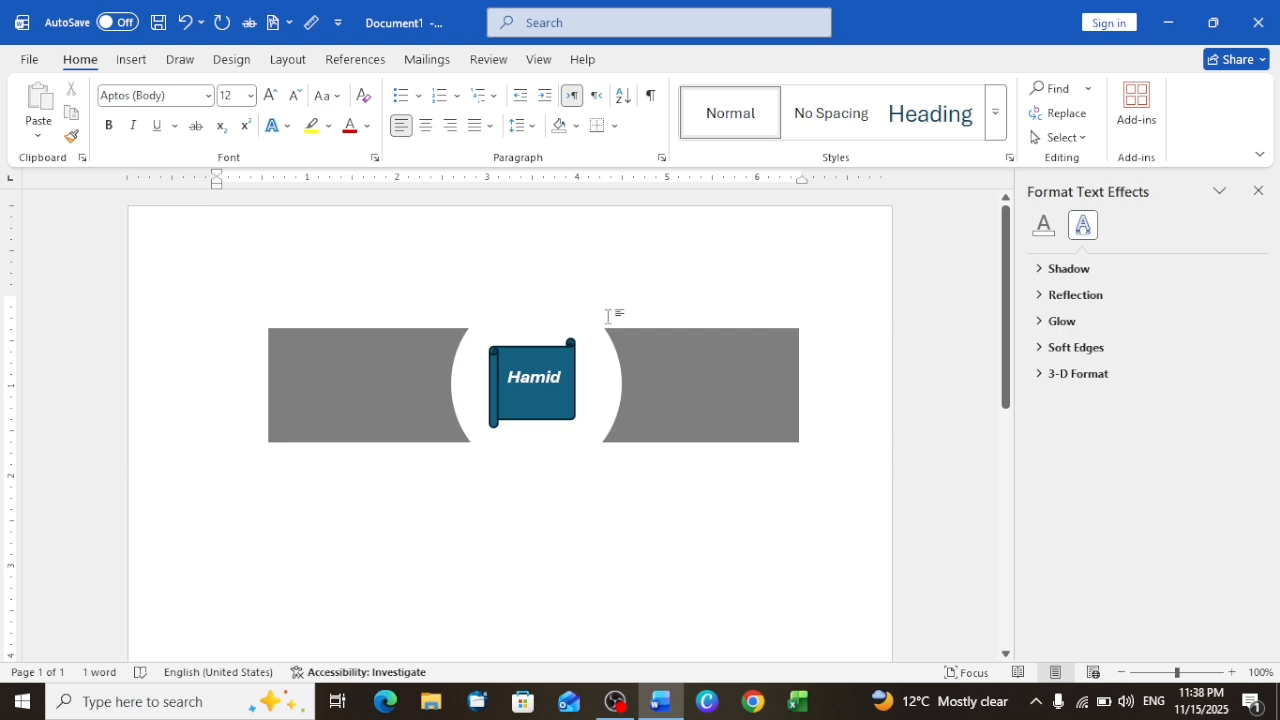
Step: Move the grey rectangle slightly down and to the left behind the oval
{"action": "left_click", "coordinate": [697, 380]}
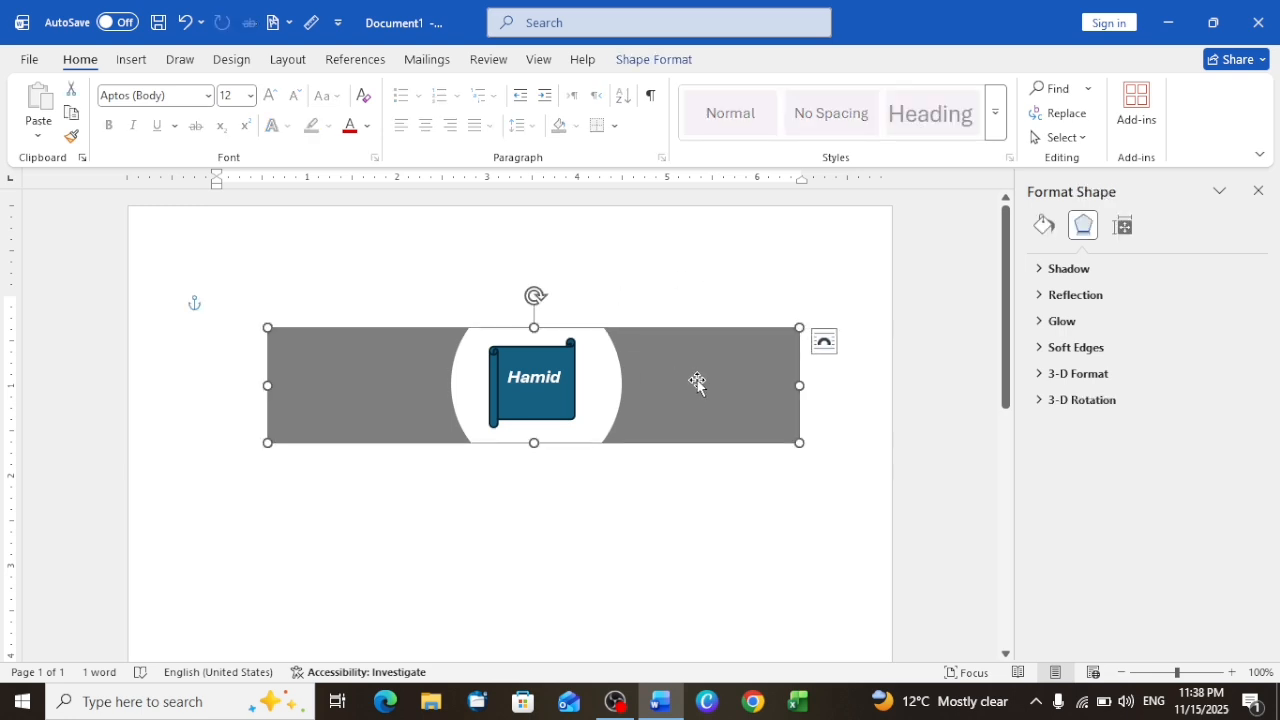
{"action": "mouse_move", "coordinate": [697, 380]}
{"action": "left_mouse_down"}
{"action": "mouse_move", "coordinate": [694, 463]}
{"action": "mouse_move", "coordinate": [687, 388]}
{"action": "left_mouse_up"}
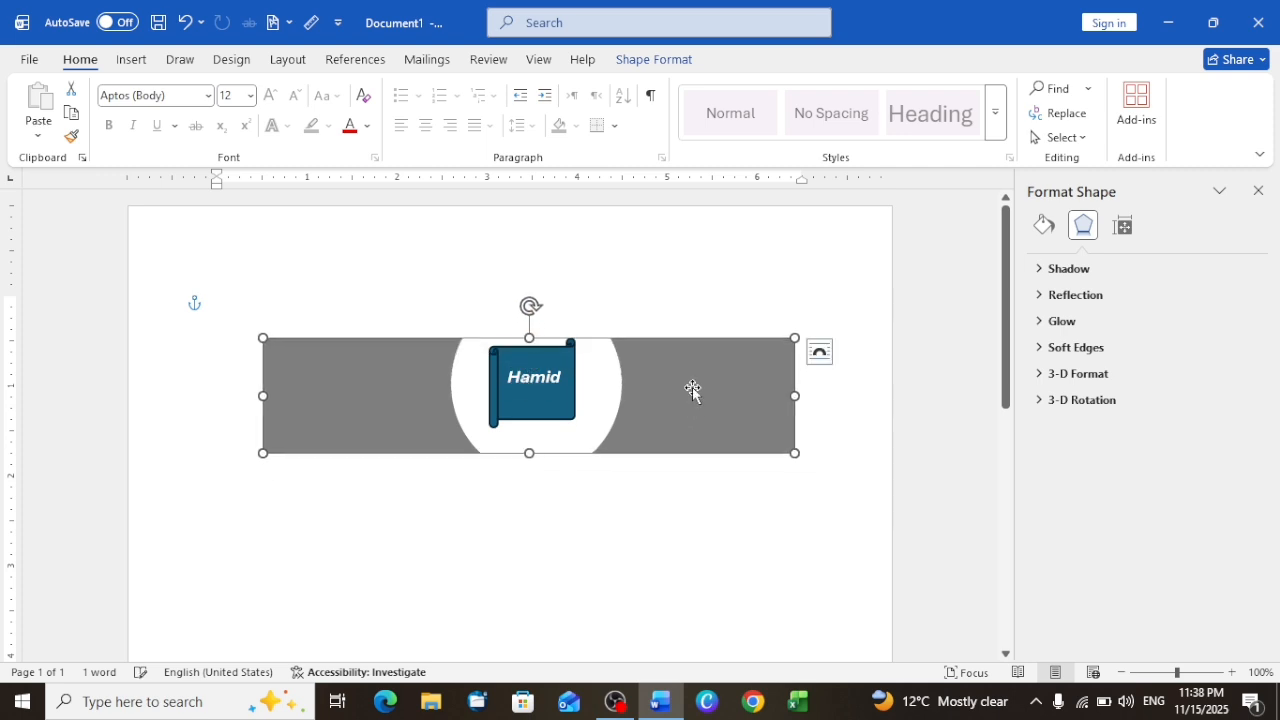
{"action": "left_click", "coordinate": [641, 220]}
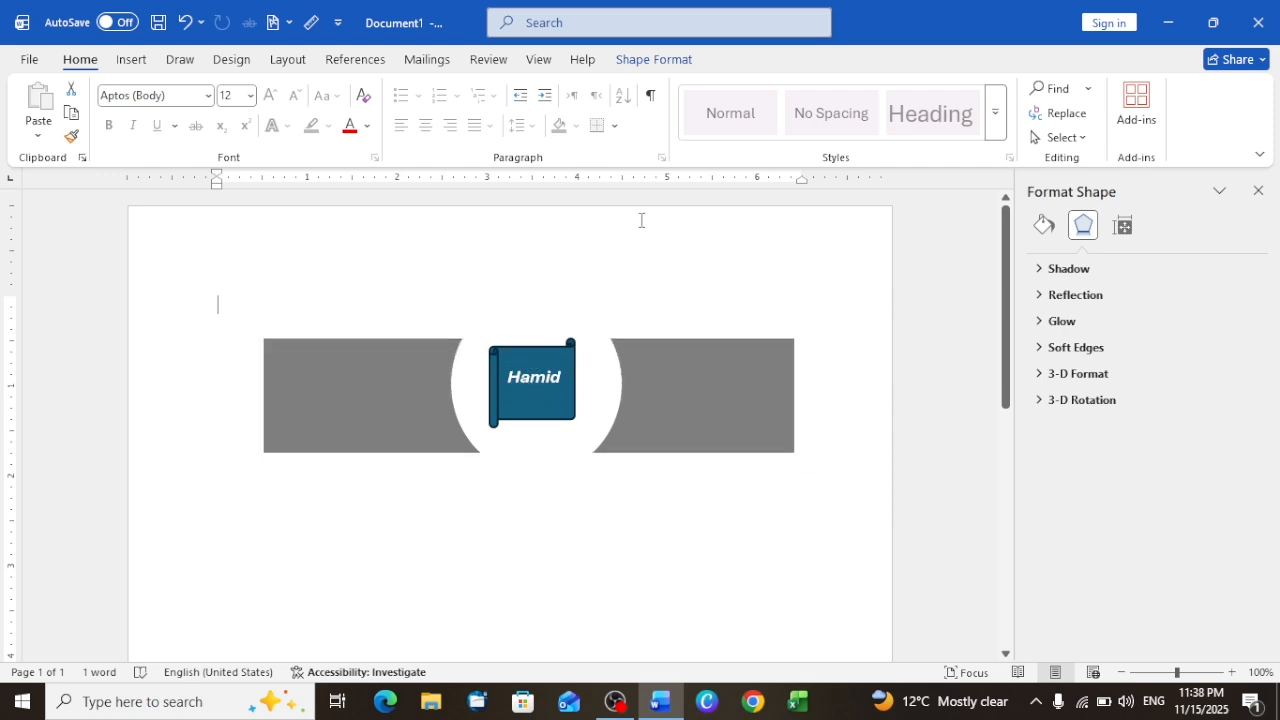
Step: Bring the white oval forward over the scroll, and send it backward behind both the scroll and the grey rectangle
{"action": "left_click", "coordinate": [666, 360]}
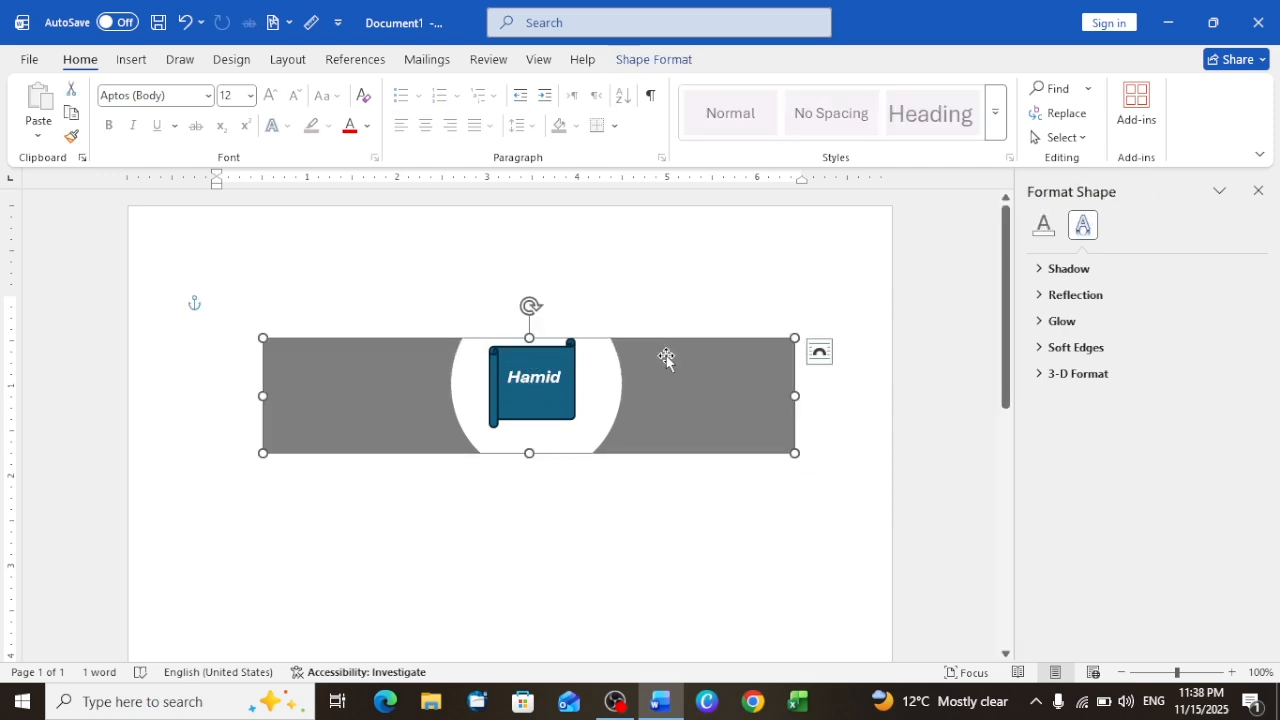
{"action": "left_click", "coordinate": [287, 62]}
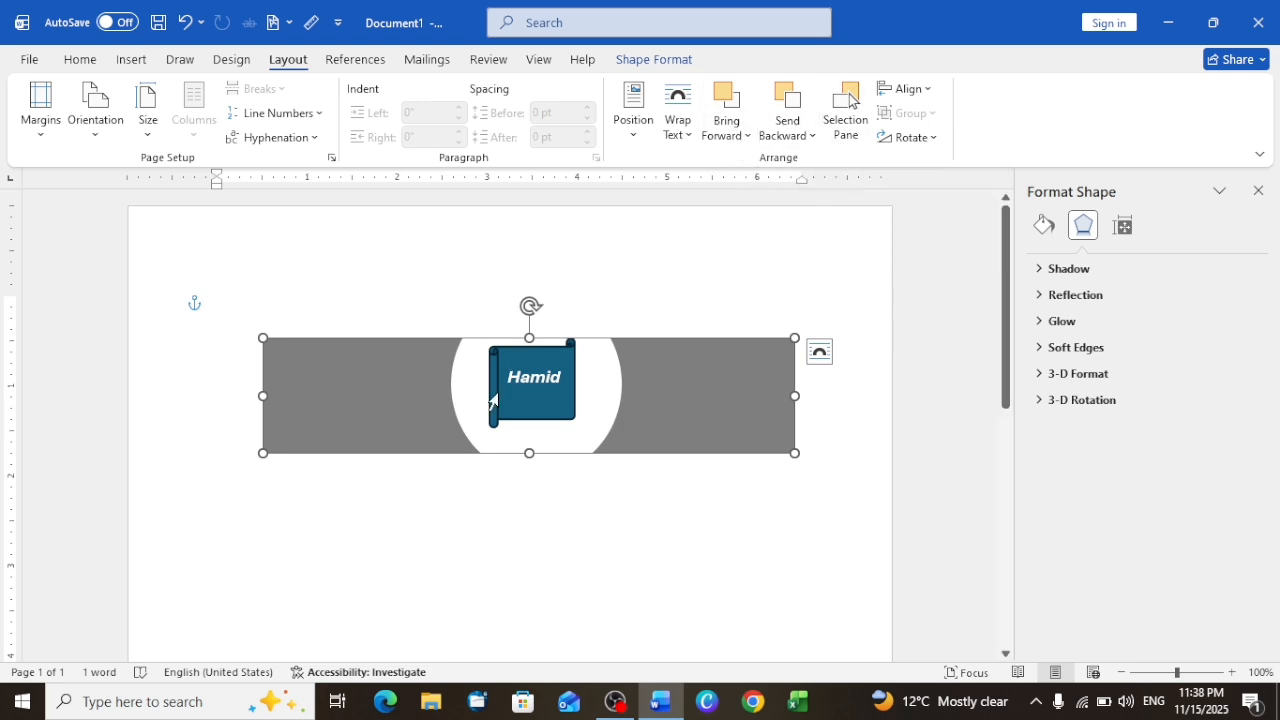
{"action": "left_click", "coordinate": [598, 396]}
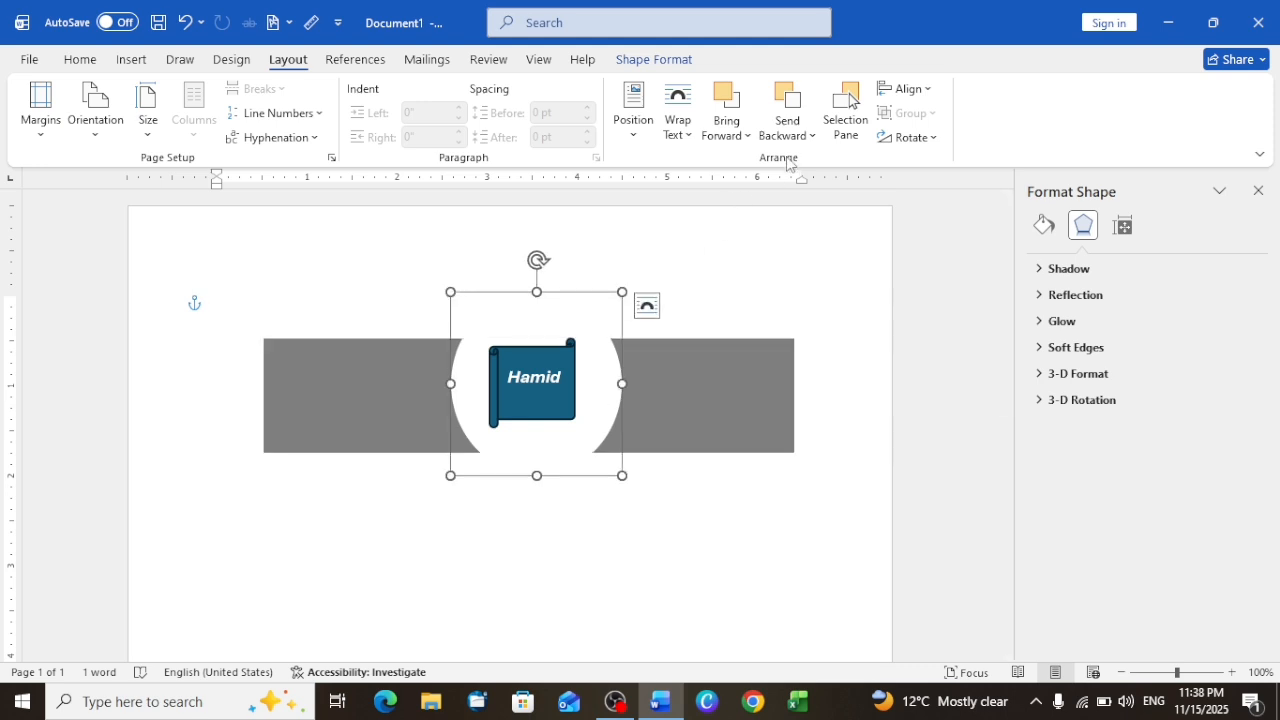
{"action": "left_click", "coordinate": [726, 100]}
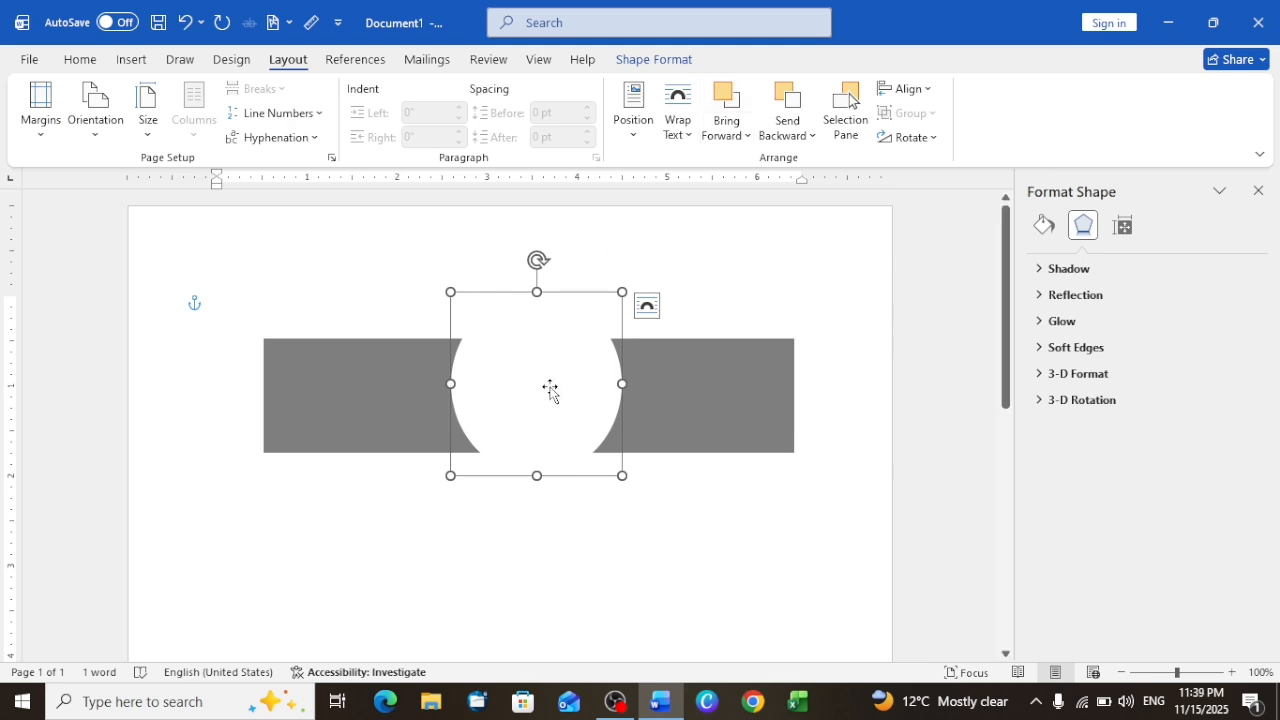
{"action": "left_click", "coordinate": [787, 105]}
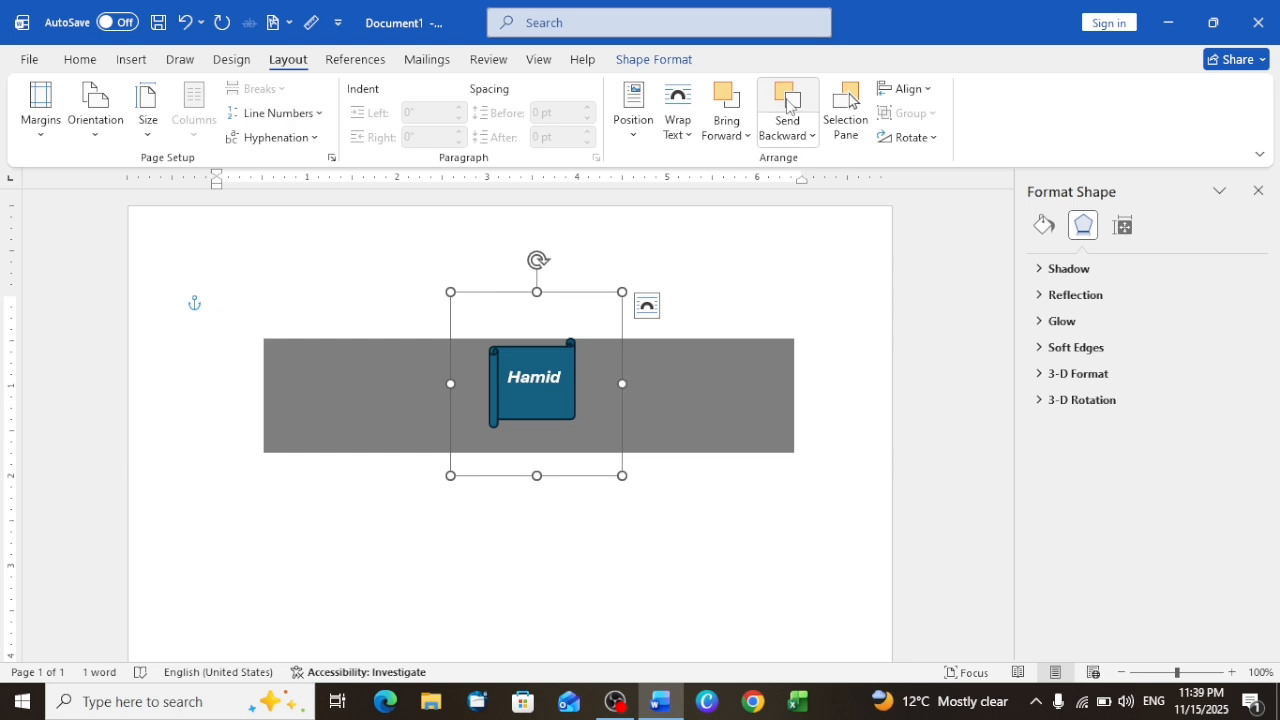
Step: Fill the oval behind the grey rectangle with black and return to the layout options
{"action": "left_click", "coordinate": [650, 59]}
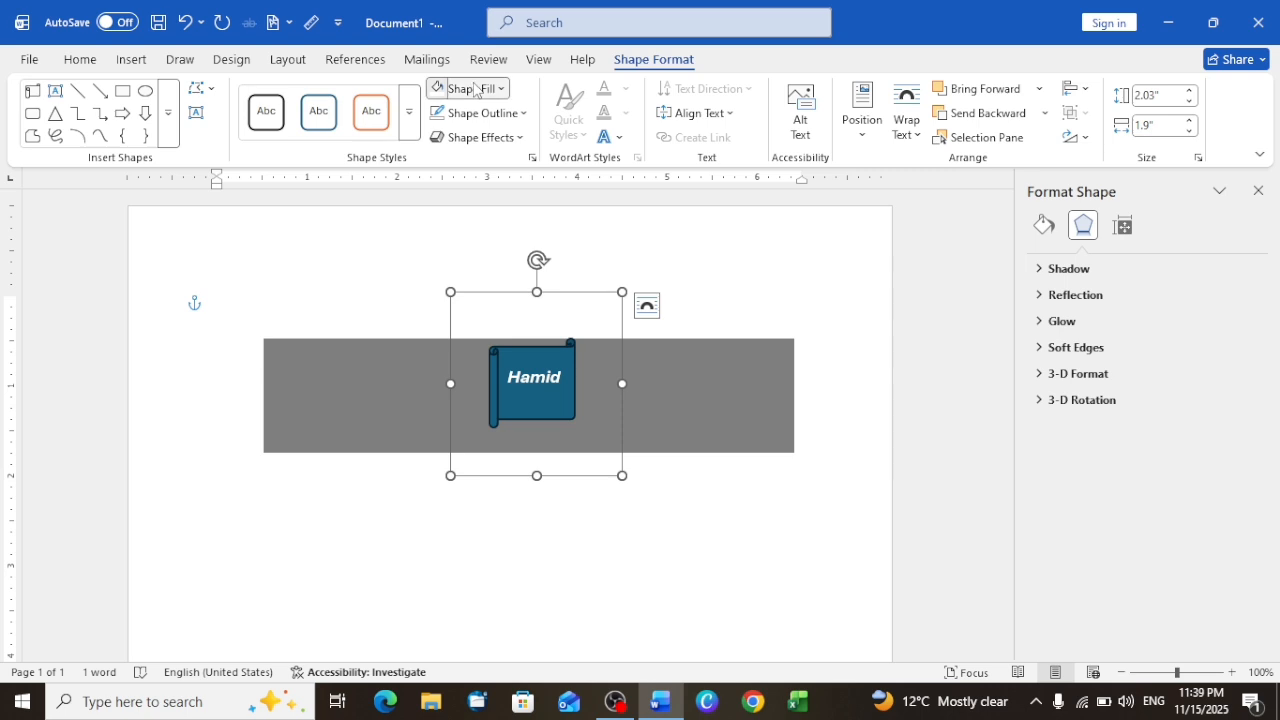
{"action": "left_click", "coordinate": [465, 88]}
{"action": "left_click", "coordinate": [467, 182]}
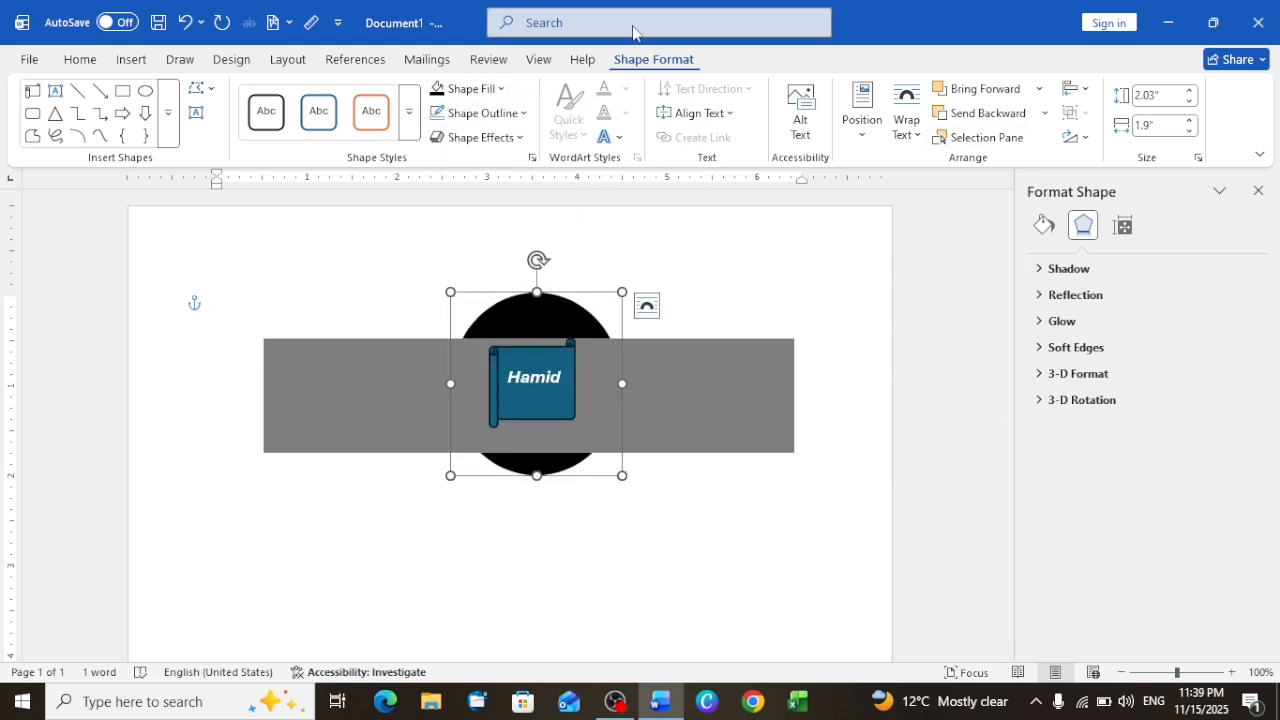
{"action": "left_click", "coordinate": [294, 64]}
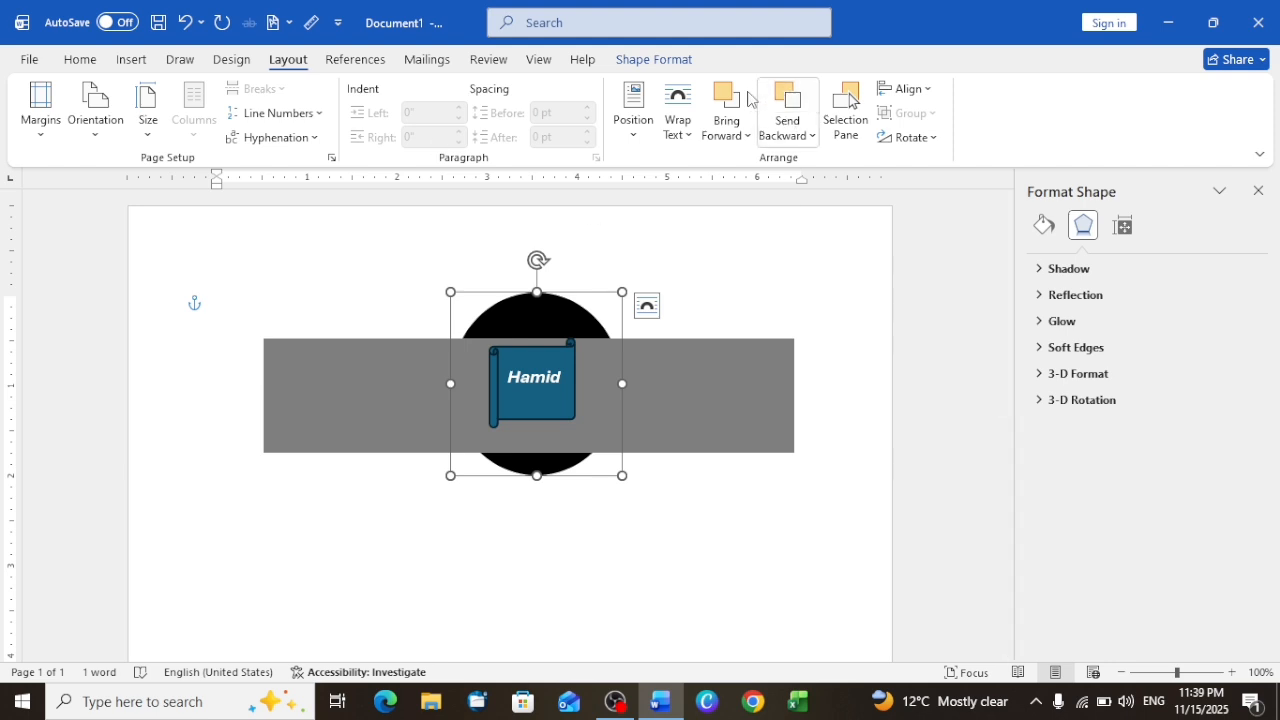
Step: Bring the black oval in front of the scroll and to the very front, and send it to the back
{"action": "left_click", "coordinate": [727, 101]}
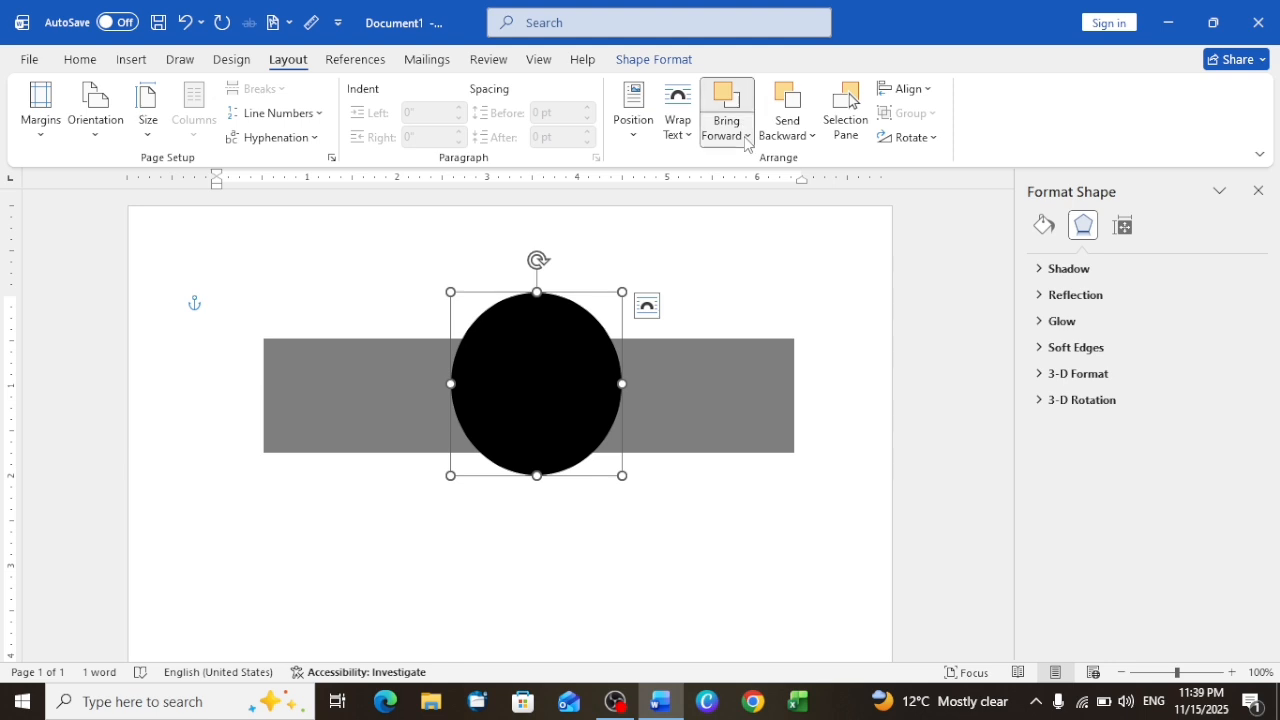
{"action": "left_click", "coordinate": [746, 135]}
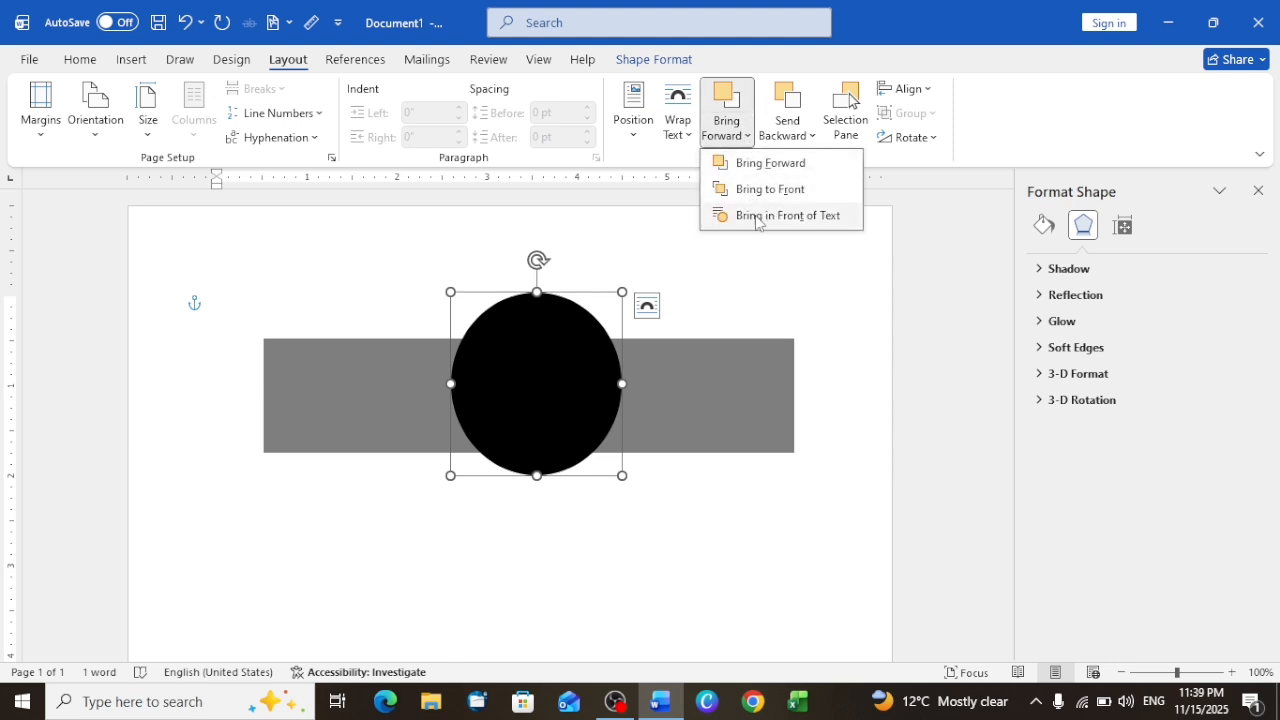
{"action": "left_click", "coordinate": [756, 218]}
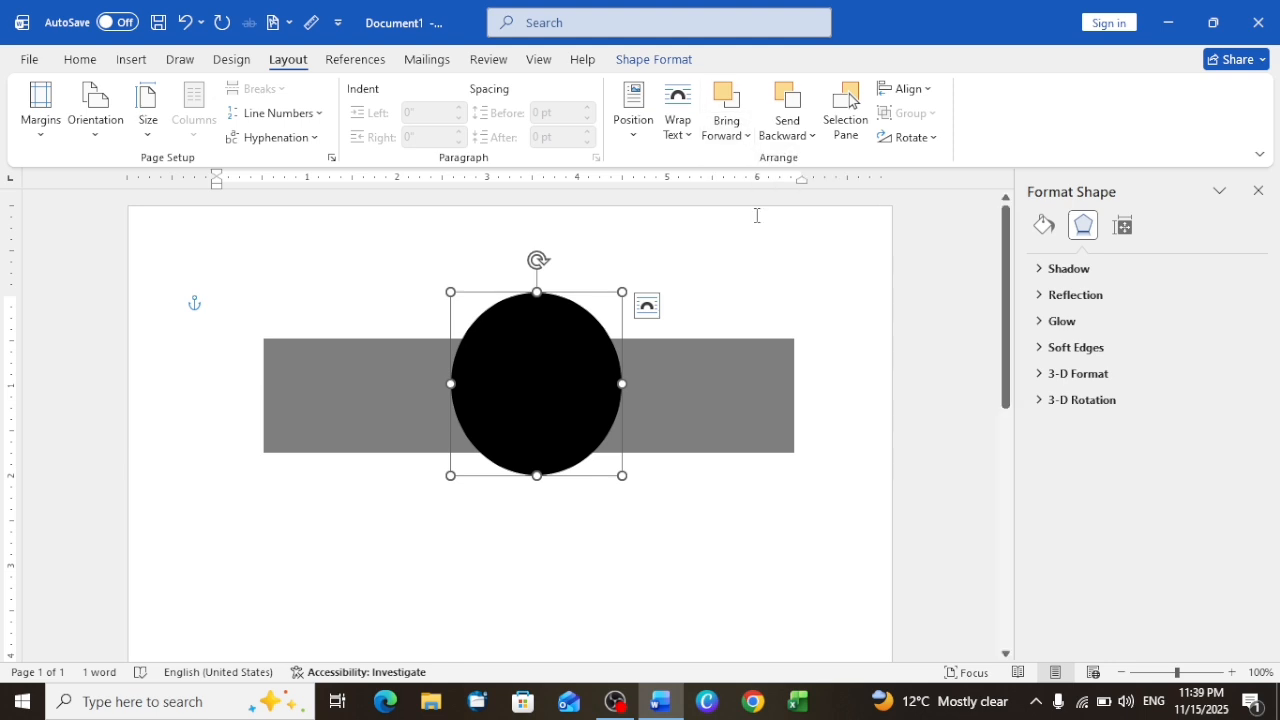
{"action": "left_click", "coordinate": [746, 133]}
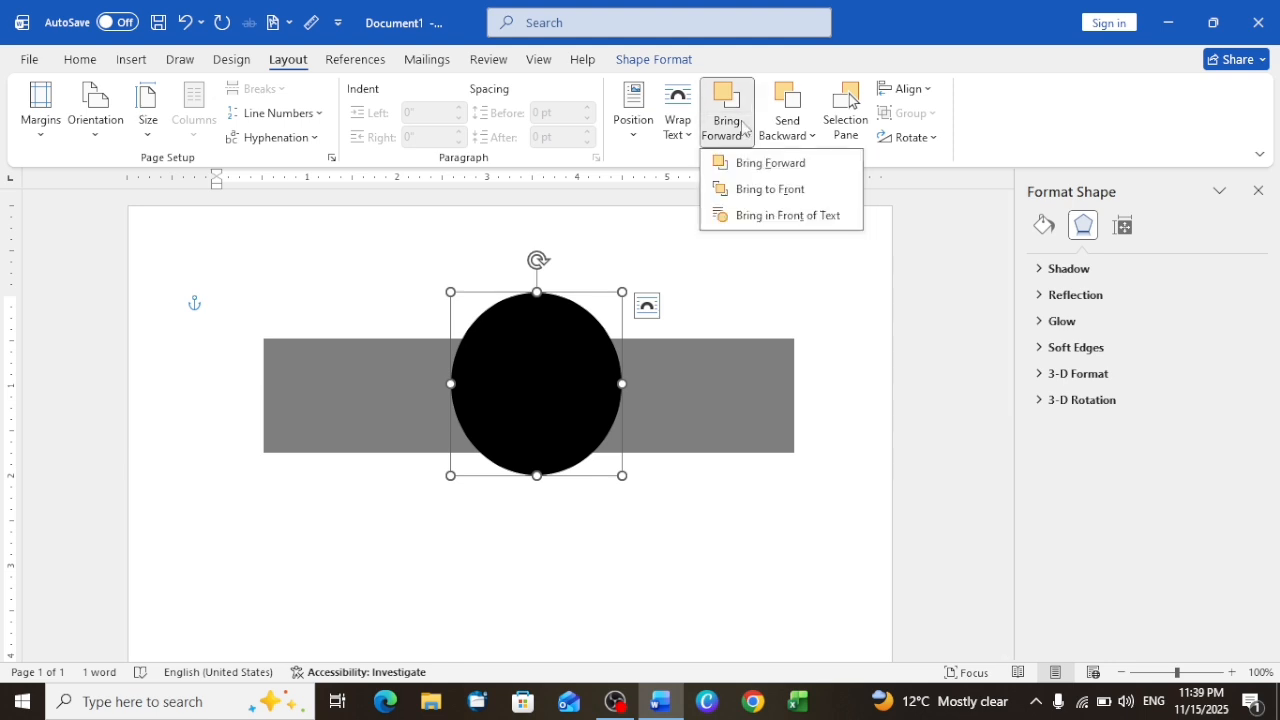
{"action": "left_click", "coordinate": [758, 192]}
{"action": "left_click", "coordinate": [810, 140]}
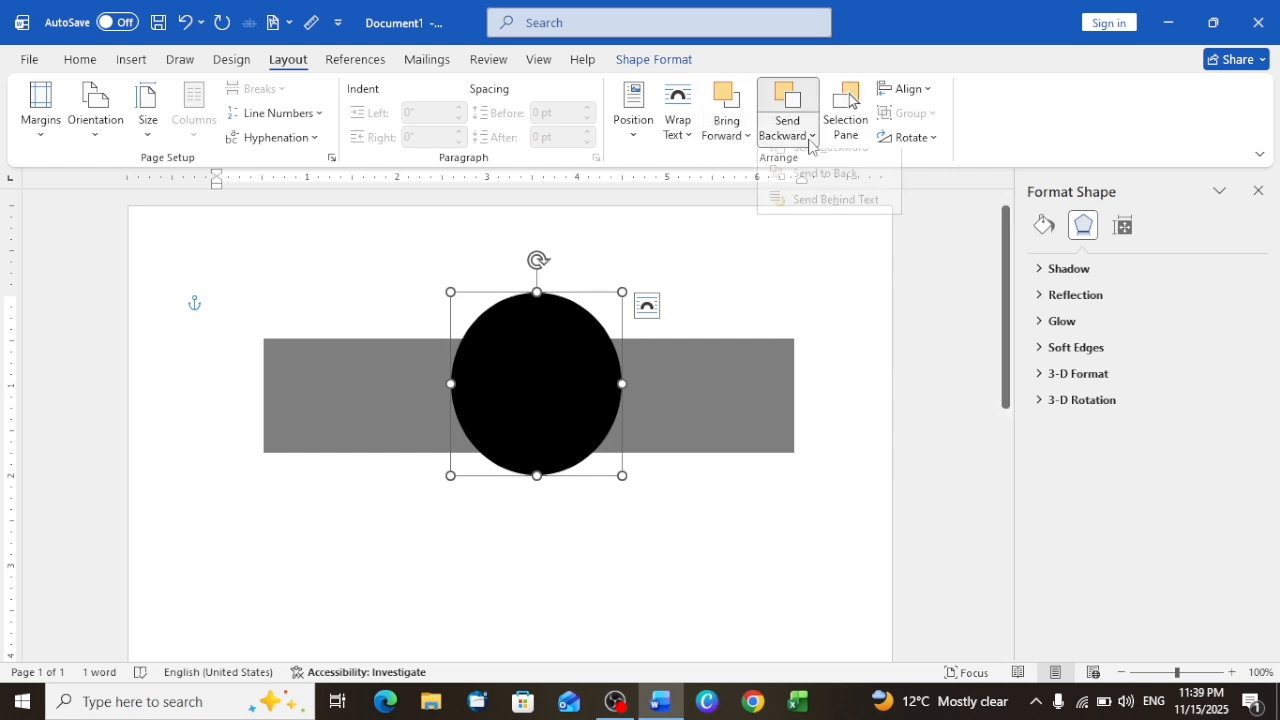
{"action": "left_click", "coordinate": [818, 191]}
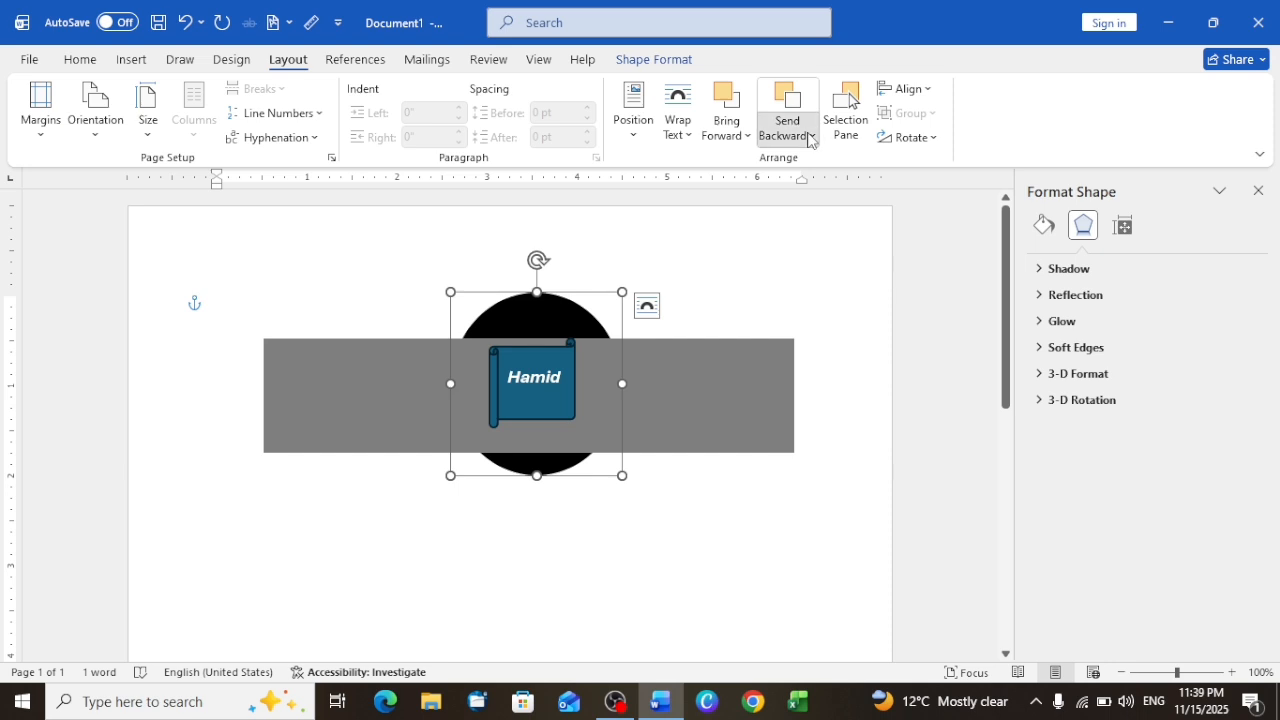
Step: Bring the black oval forward between the grey rectangle and the scroll, and send it backward behind the rectangle
{"action": "left_click", "coordinate": [810, 137]}
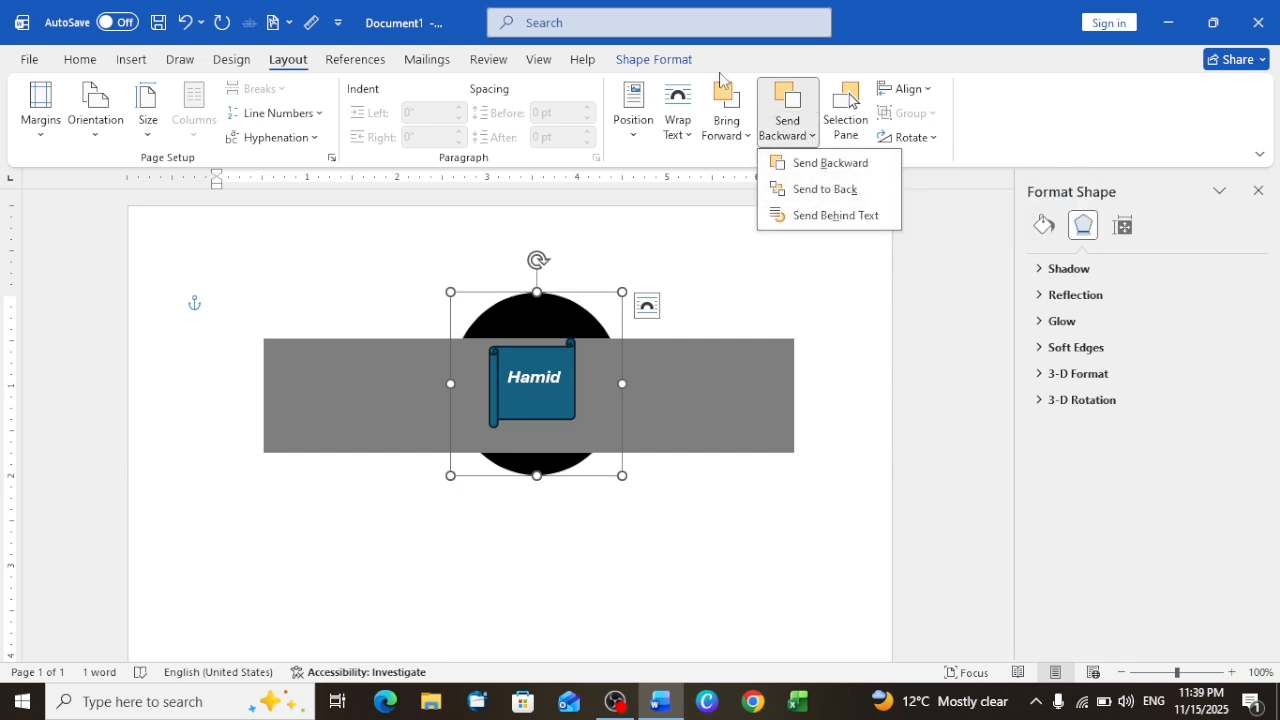
{"action": "left_click", "coordinate": [721, 97]}
{"action": "left_click", "coordinate": [721, 97]}
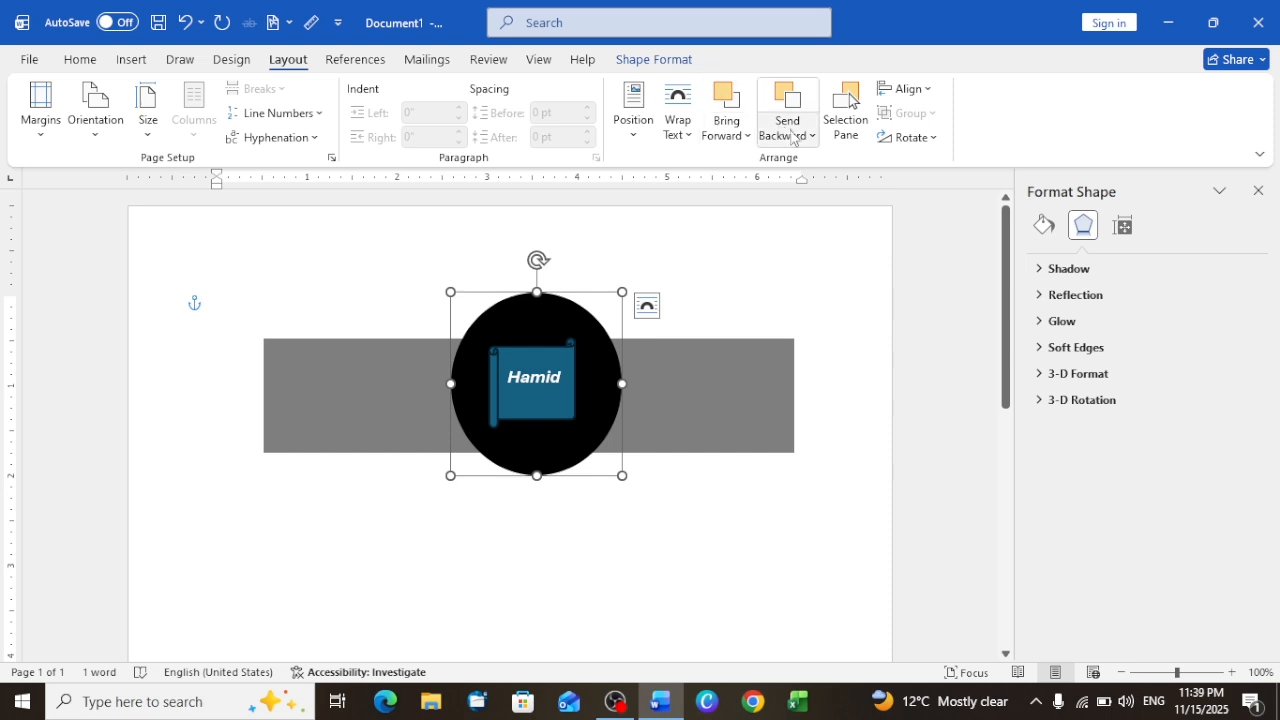
{"action": "left_click", "coordinate": [795, 135]}
{"action": "left_click", "coordinate": [820, 165]}
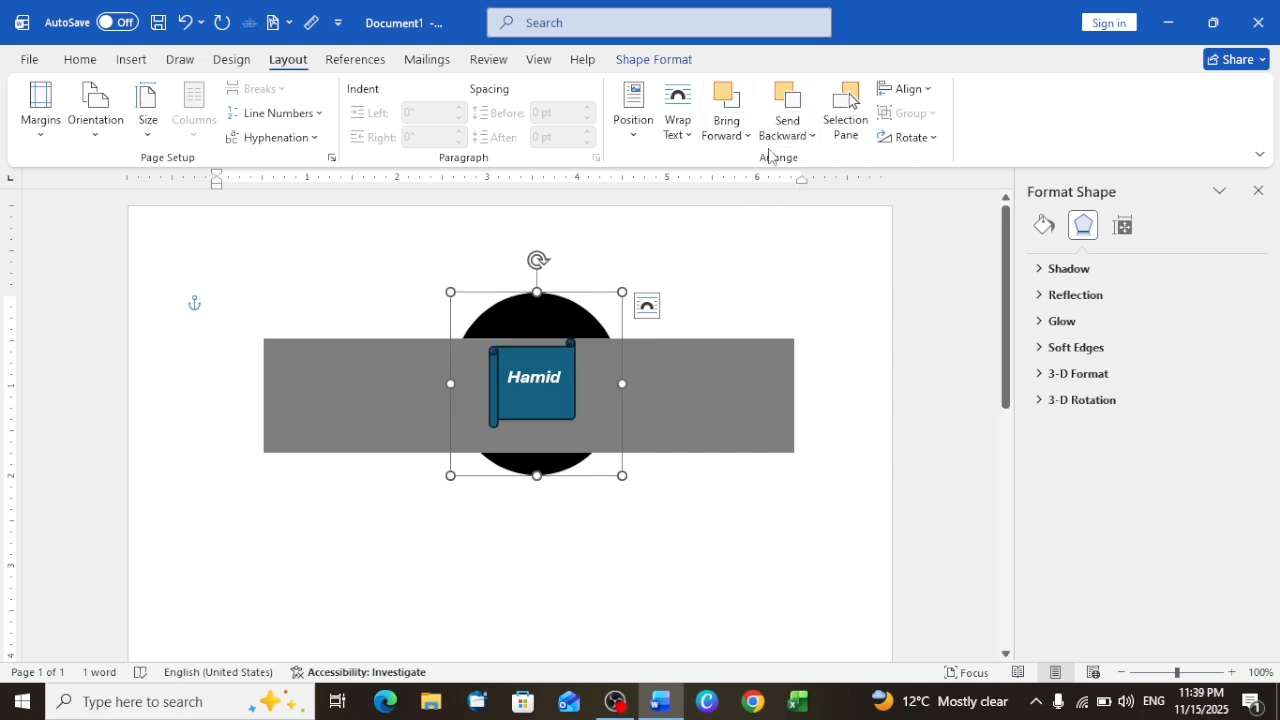
Step: Undo the oval's reordering and black fill until it is white and between the grey rectangle and the scroll
{"action": "key", "text": "ctrl+z"}
{"action": "key", "text": "ctrl+z"}
{"action": "key", "text": "ctrl+z"}
{"action": "key", "text": "ctrl+z"}
{"action": "key", "text": "ctrl+z"}
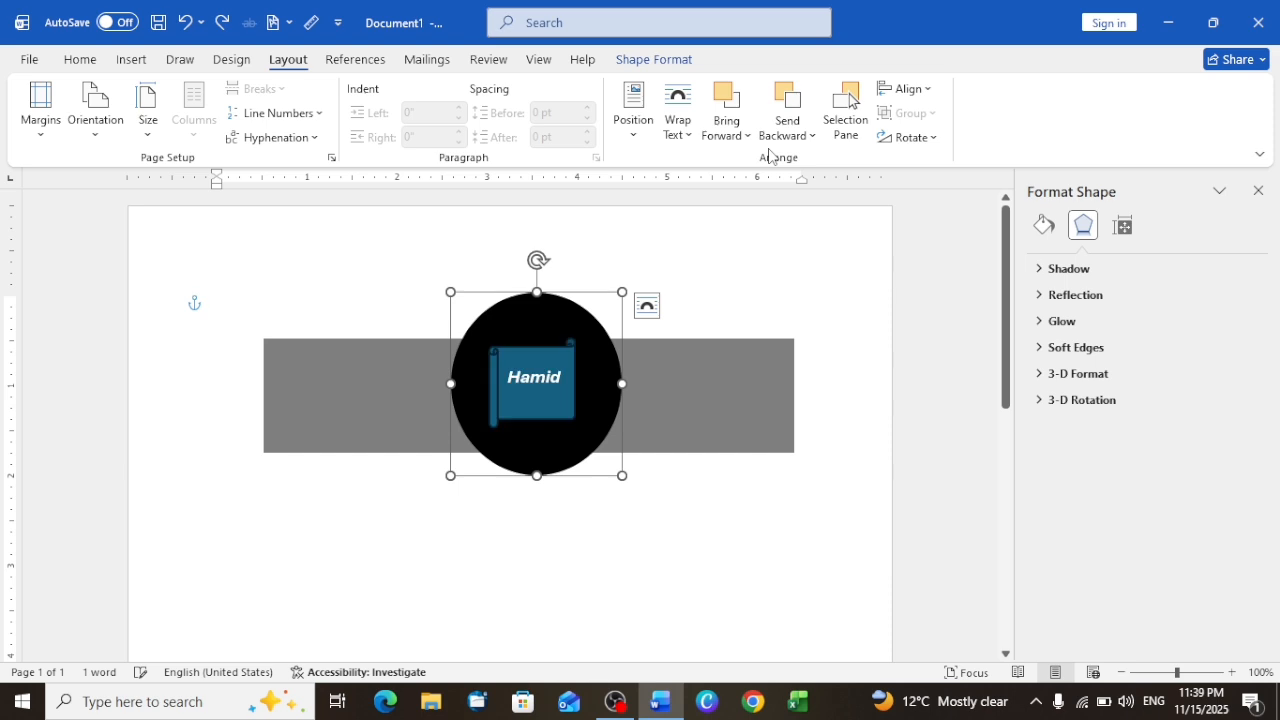
{"action": "key", "text": "ctrl+z"}
{"action": "key", "text": "ctrl+z"}
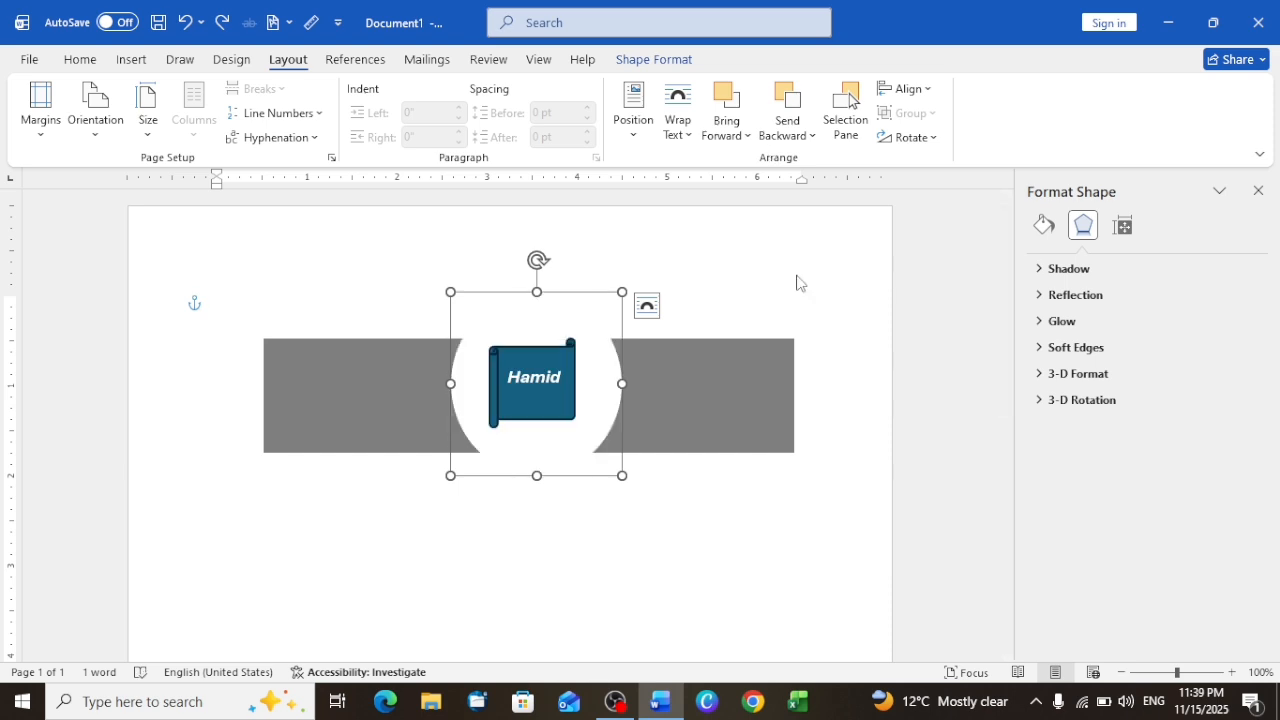
Step: Deselect the oval, view the list of objects on the page, and close the list
{"action": "left_click", "coordinate": [916, 402]}
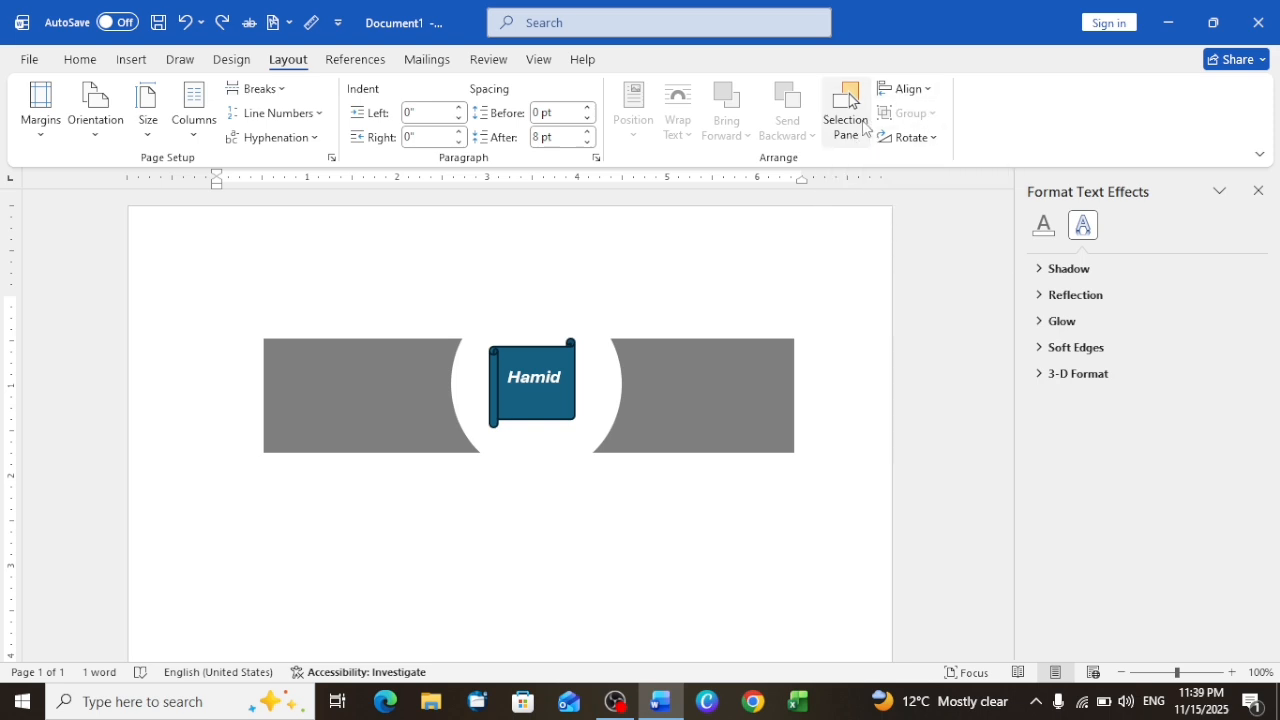
{"action": "left_click", "coordinate": [858, 122]}
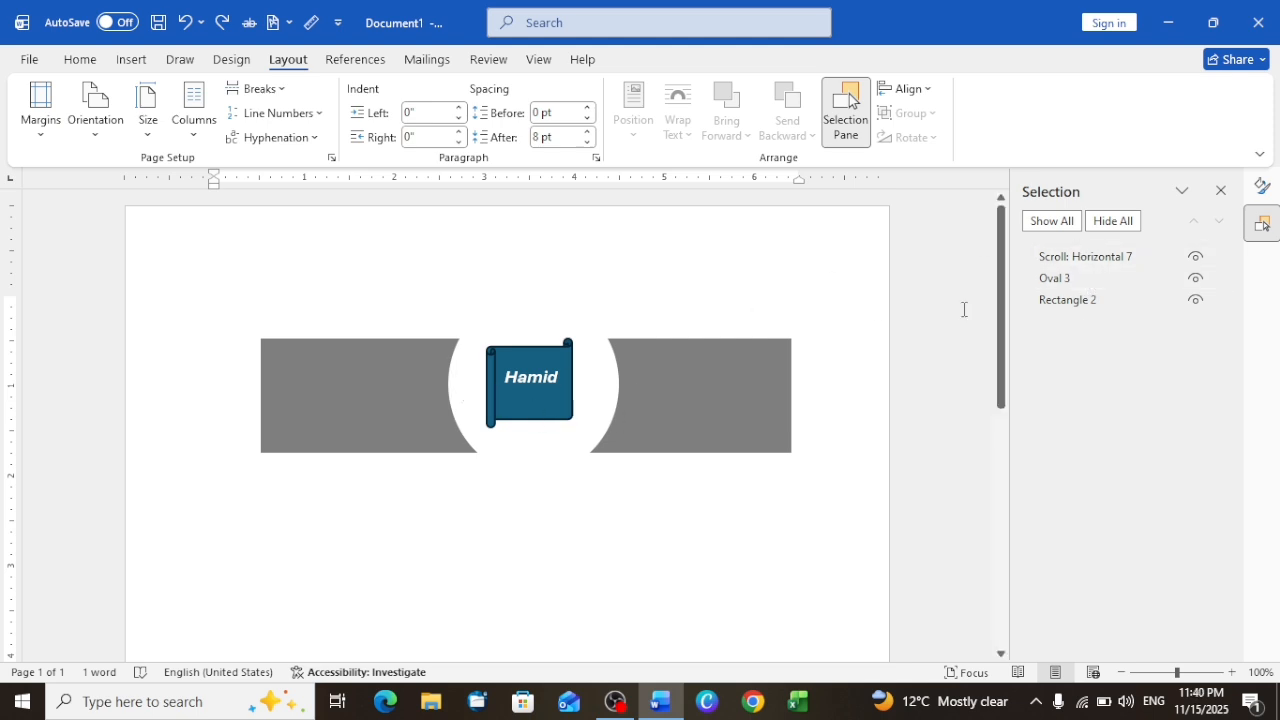
{"action": "left_click", "coordinate": [1221, 191]}
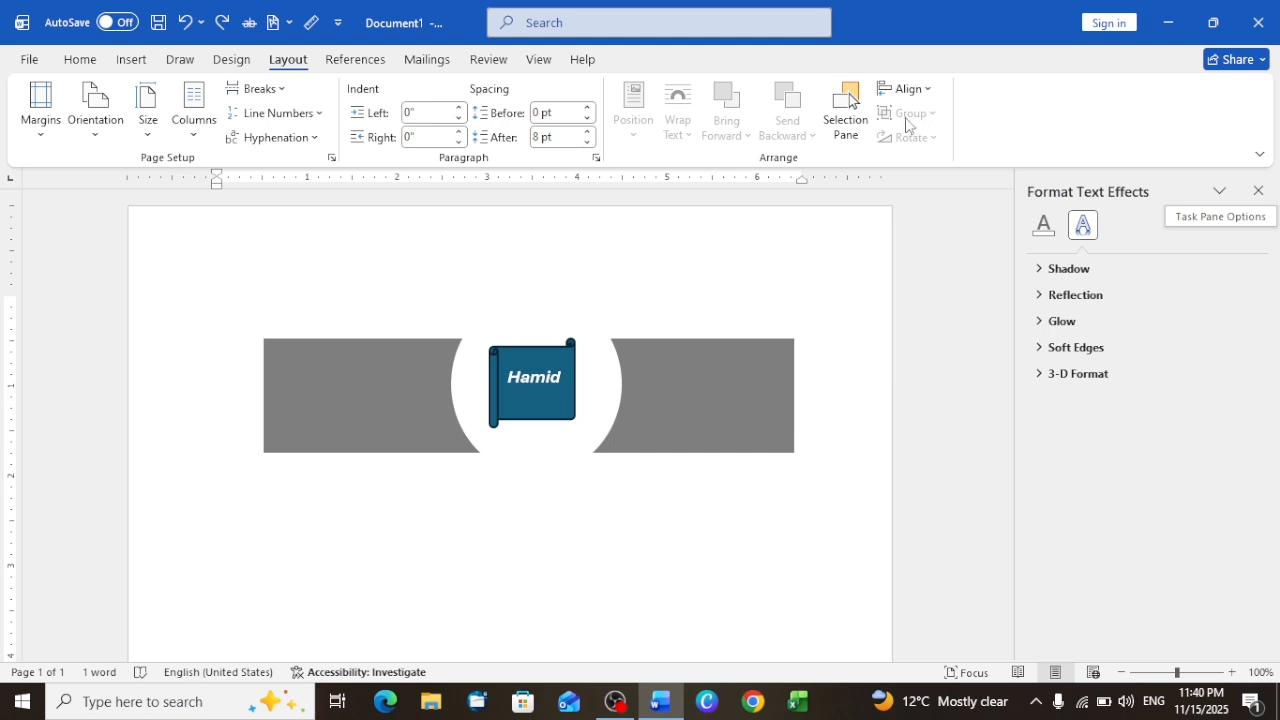
Step: Group the grey rectangle, scroll and white oval, and move the group slightly up and to the left
{"action": "left_click", "coordinate": [702, 372]}
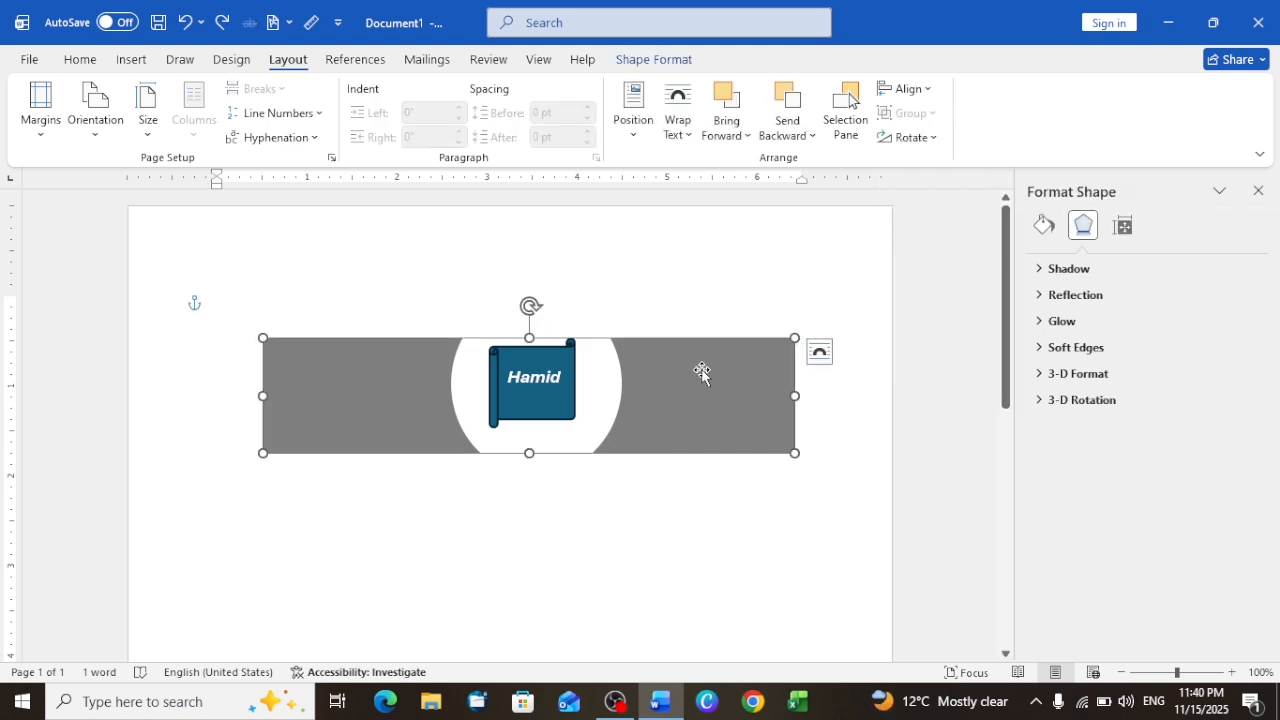
{"action": "left_click", "coordinate": [546, 372]}
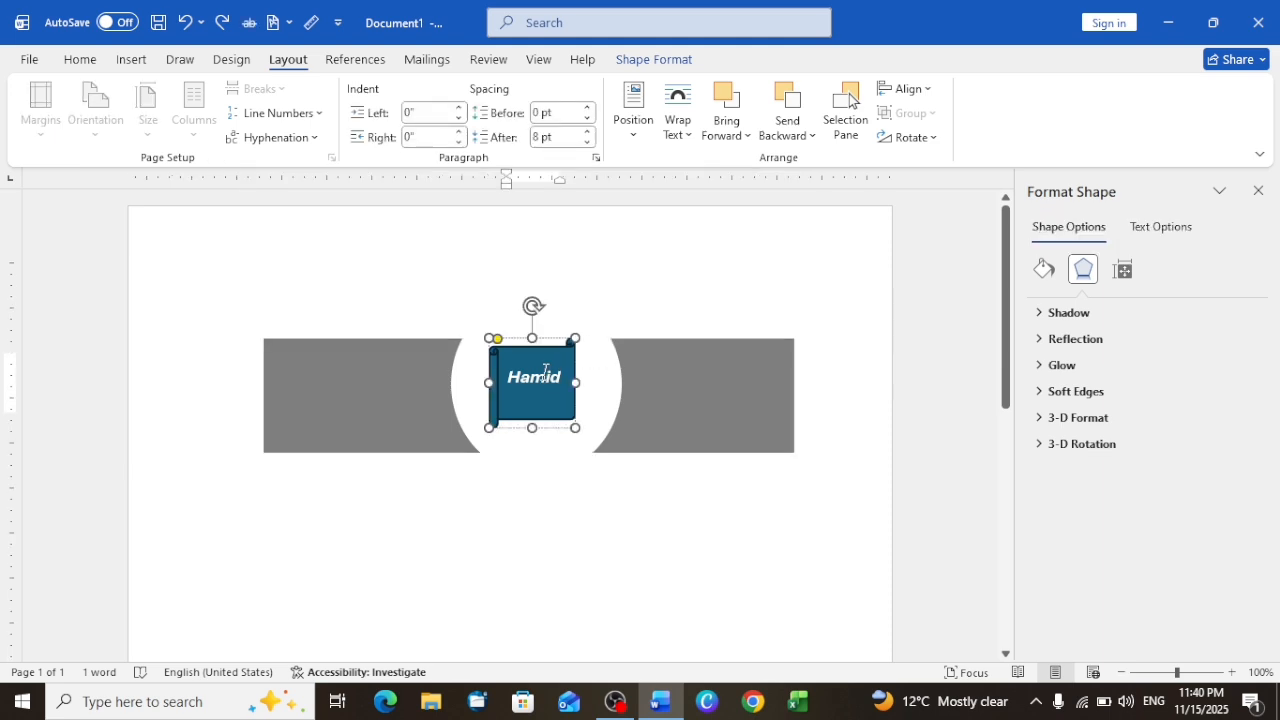
{"action": "left_click", "coordinate": [725, 404], "text": "shift"}
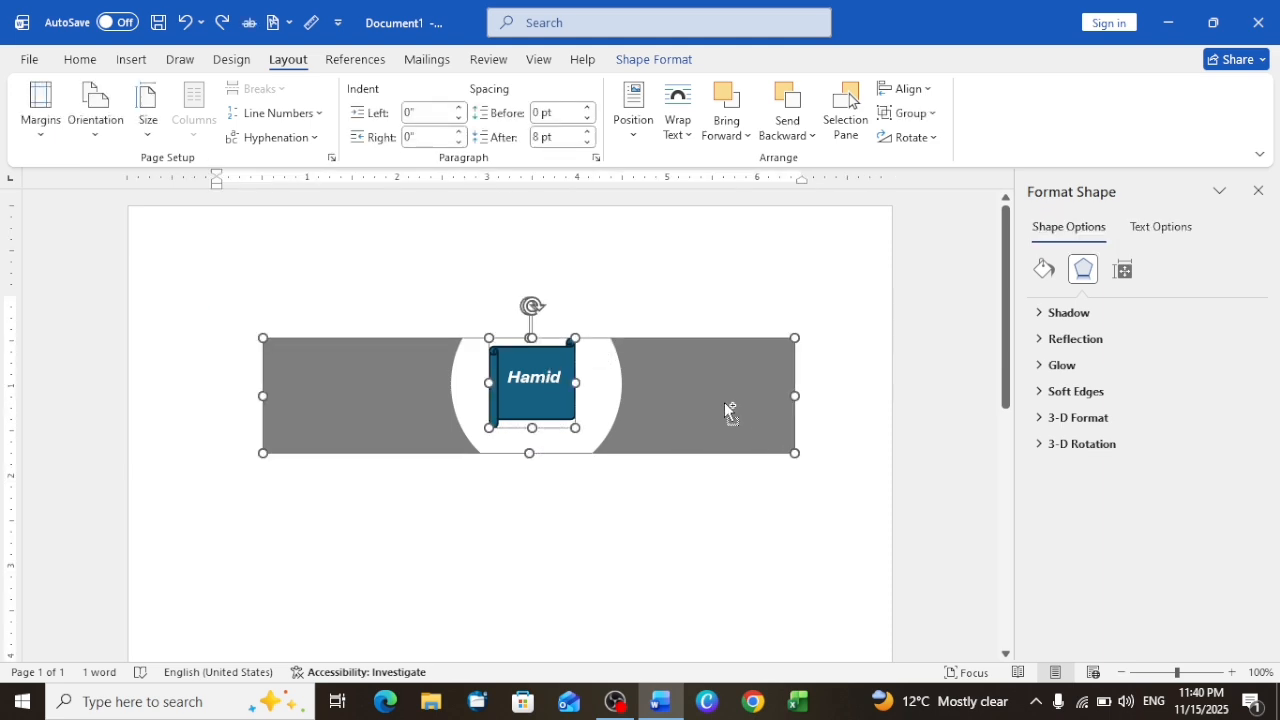
{"action": "left_click", "coordinate": [592, 390], "text": "shift"}
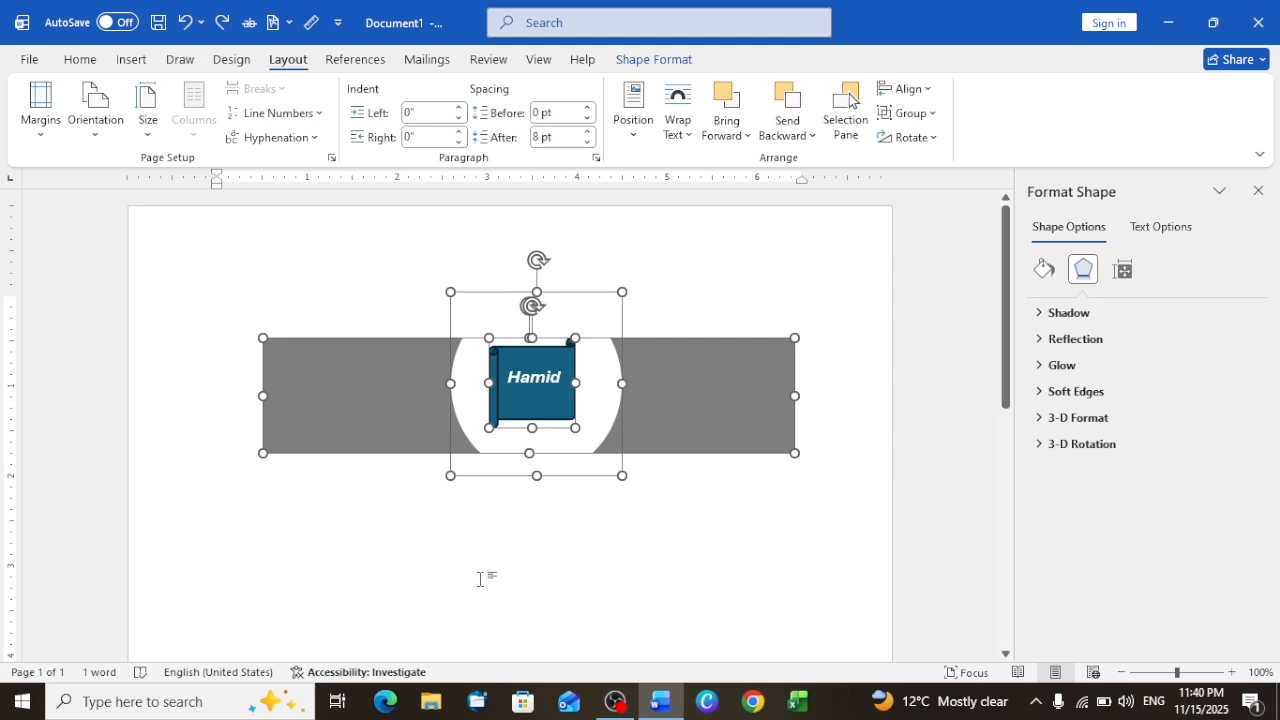
{"action": "left_click", "coordinate": [900, 121]}
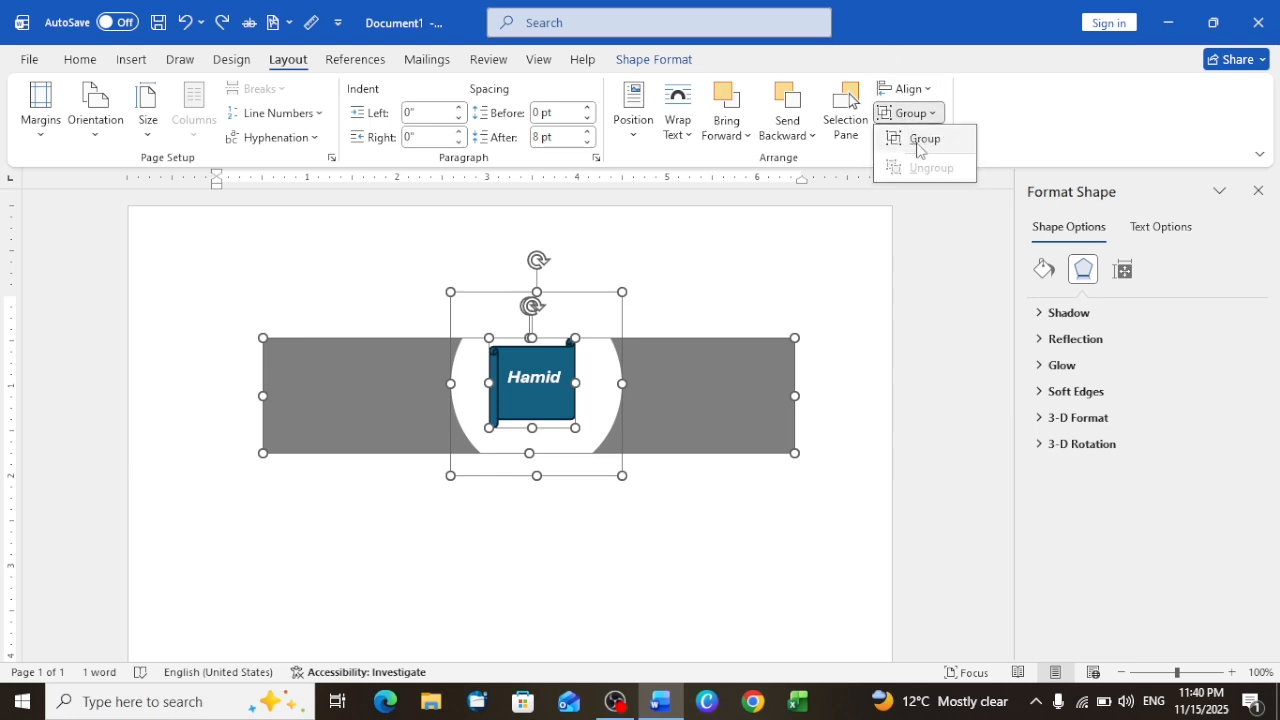
{"action": "left_click", "coordinate": [919, 141]}
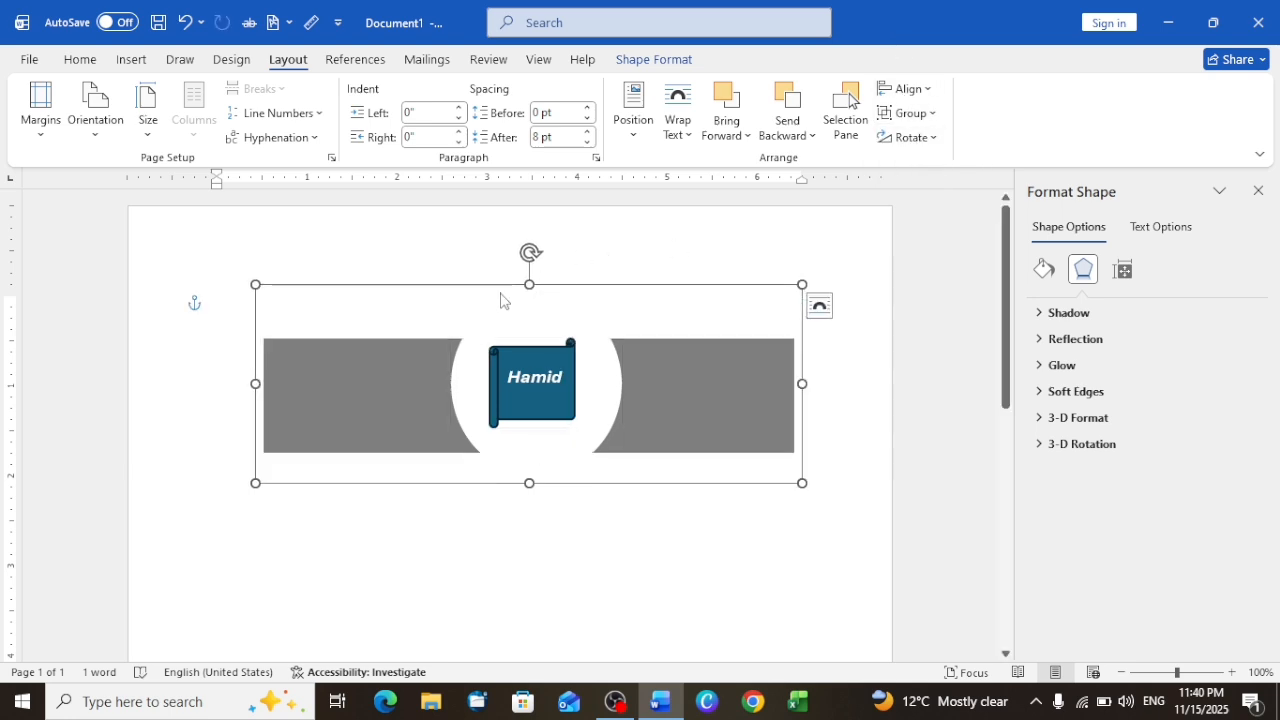
{"action": "left_click_drag", "start_coordinate": [501, 285], "coordinate": [502, 256]}
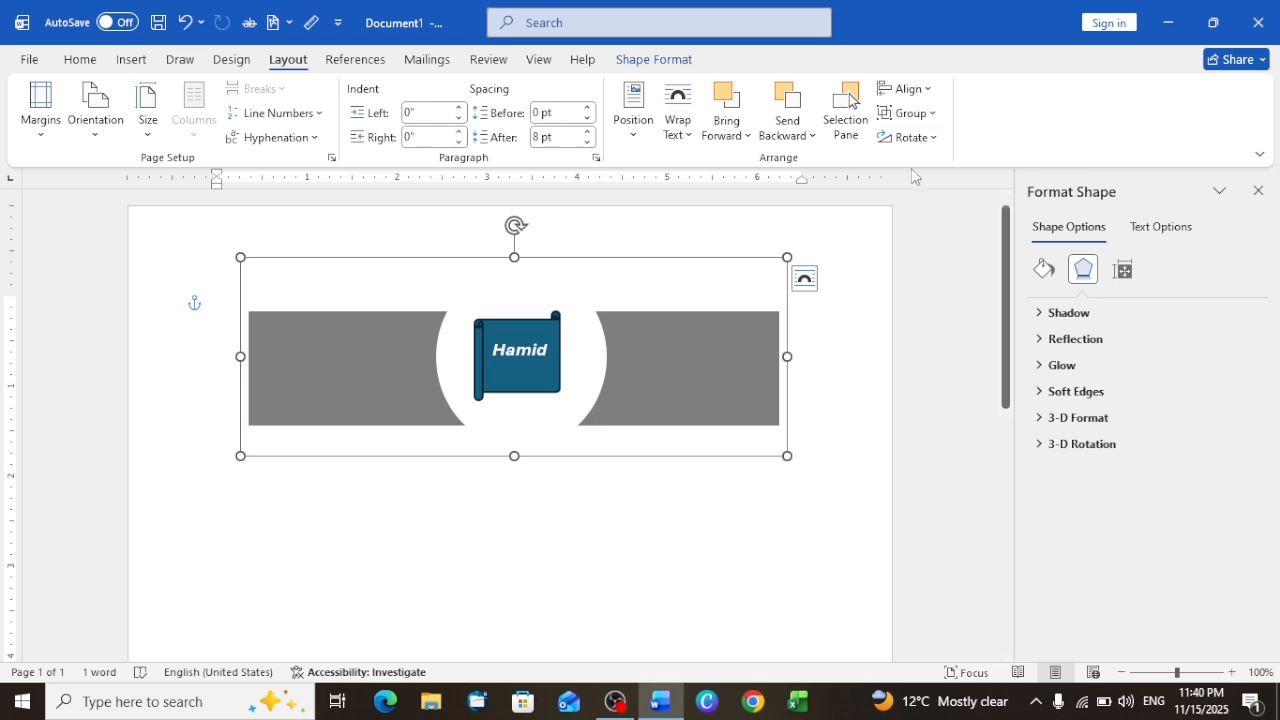
Step: Ungroup the rectangle, oval and scroll, and group them again
{"action": "left_click", "coordinate": [933, 118]}
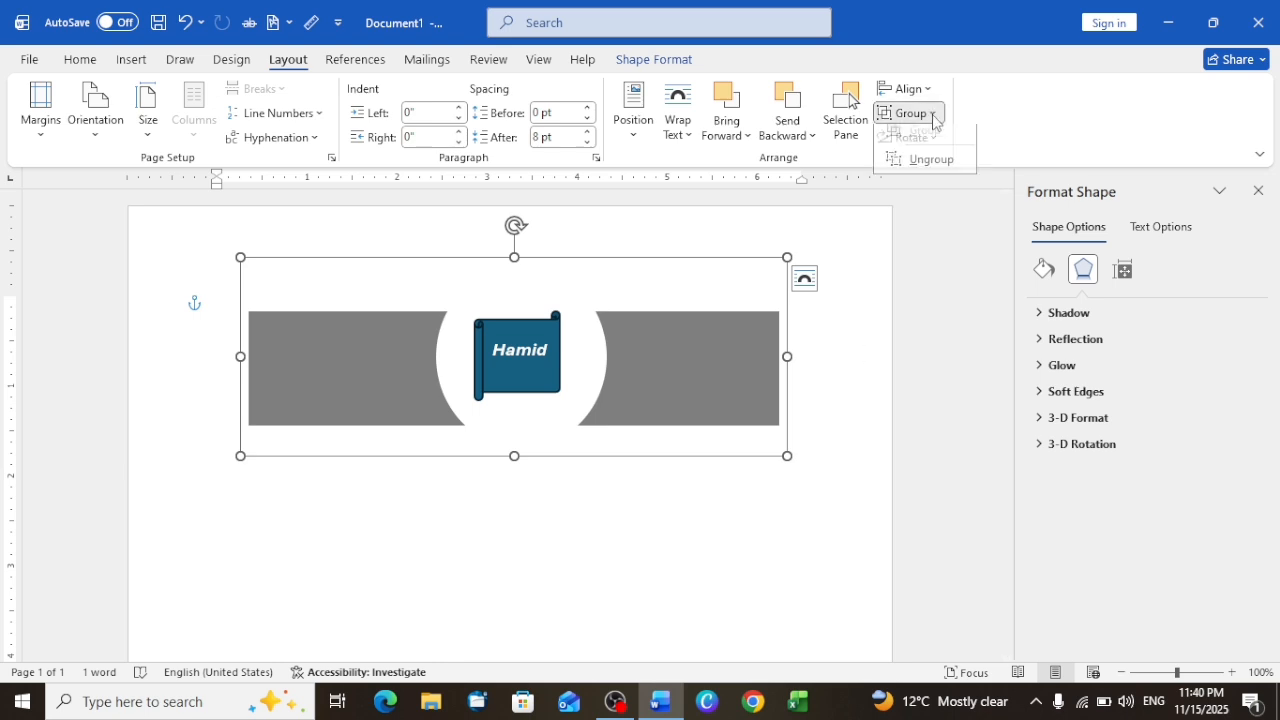
{"action": "left_click", "coordinate": [924, 168]}
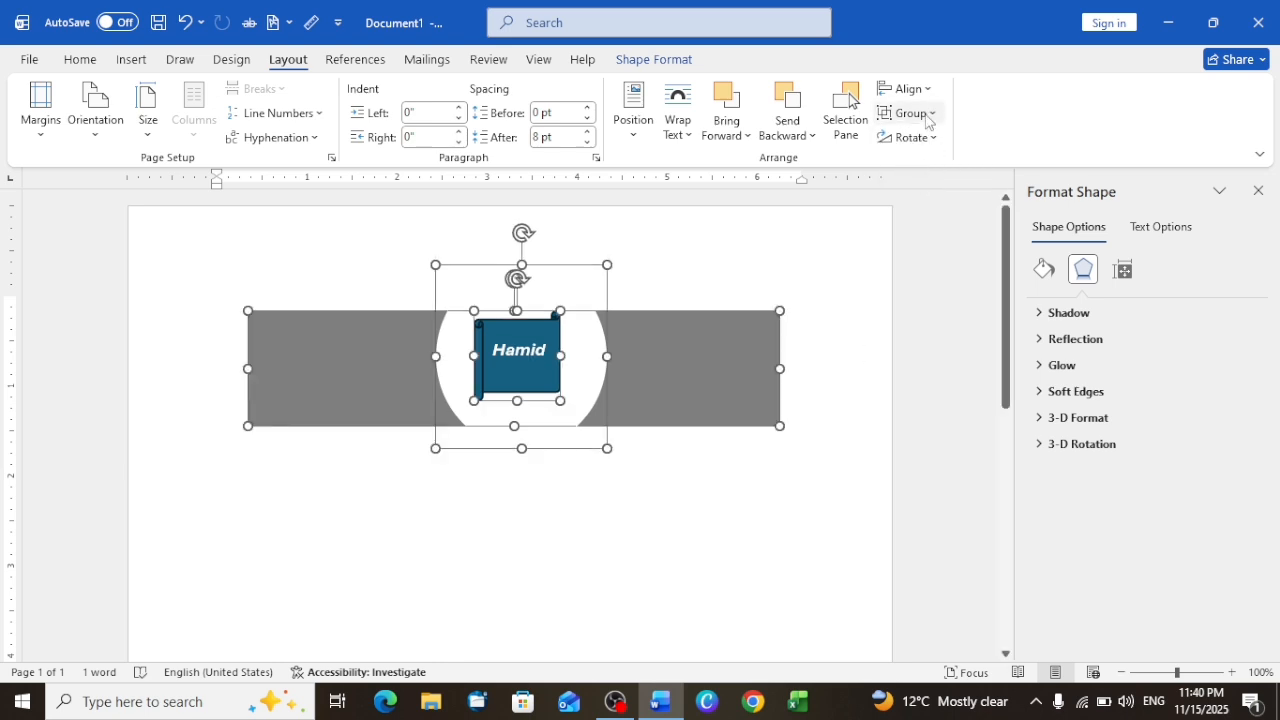
{"action": "left_click", "coordinate": [926, 116]}
{"action": "left_click", "coordinate": [926, 140]}
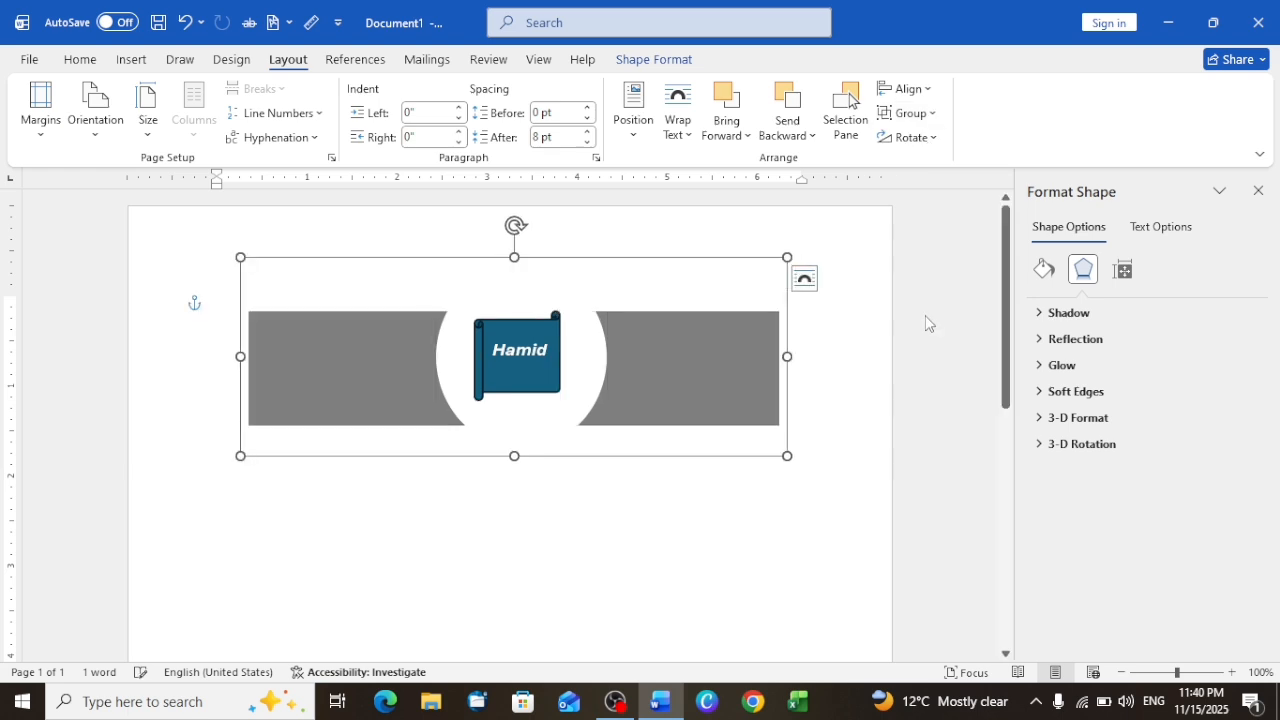
Step: View the rotation and alignment options for the group without applying any, and look briefly at the reference tools
{"action": "left_click", "coordinate": [933, 138]}
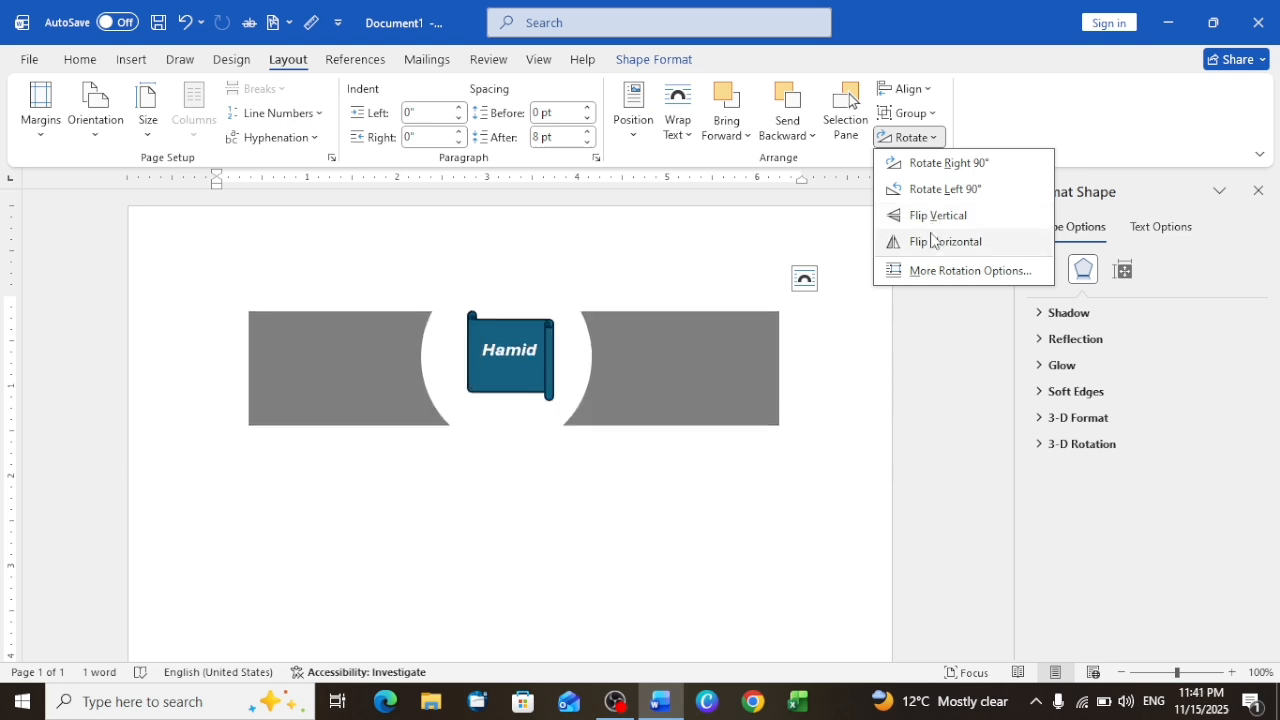
{"action": "left_click", "coordinate": [921, 92]}
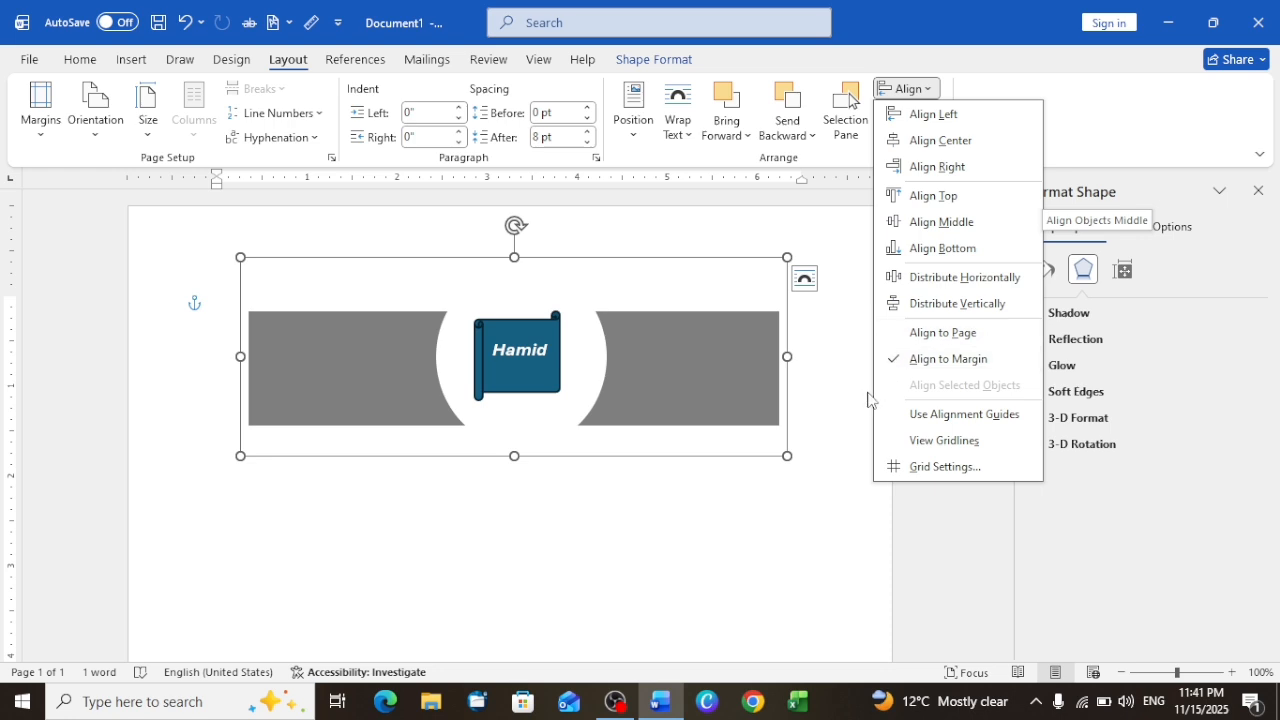
{"action": "left_click", "coordinate": [935, 548]}
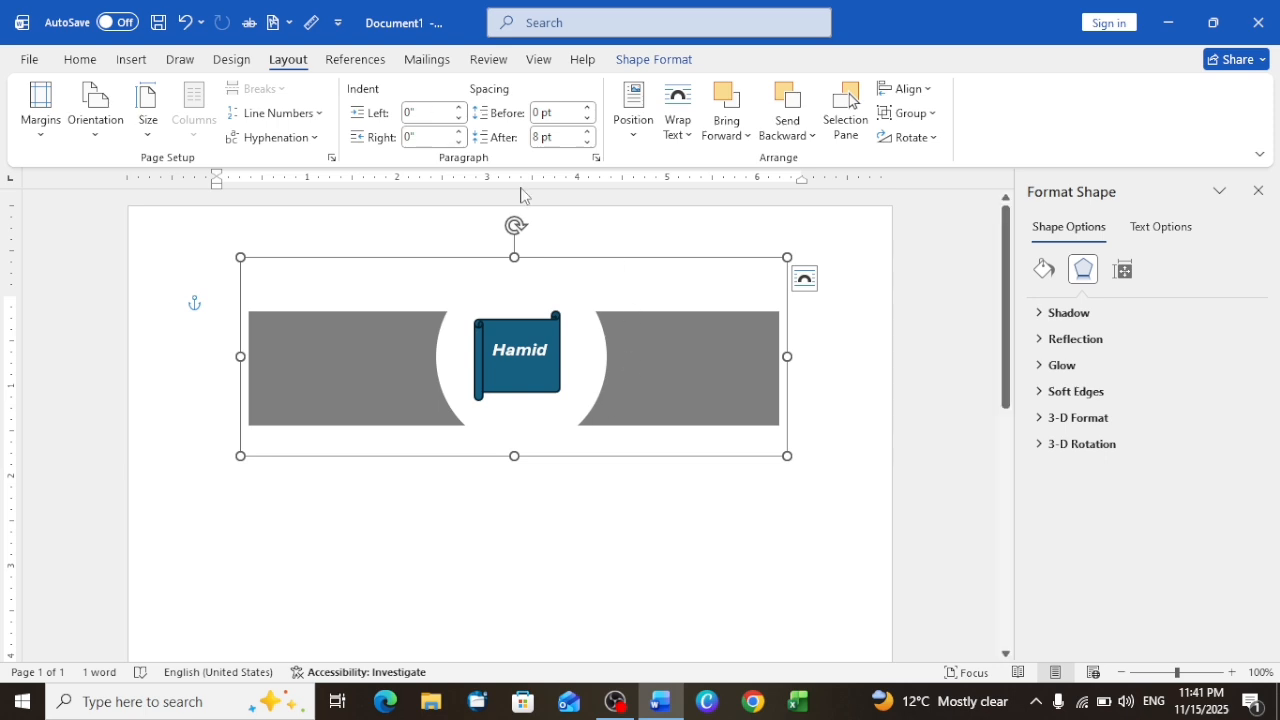
{"action": "left_click", "coordinate": [354, 62]}
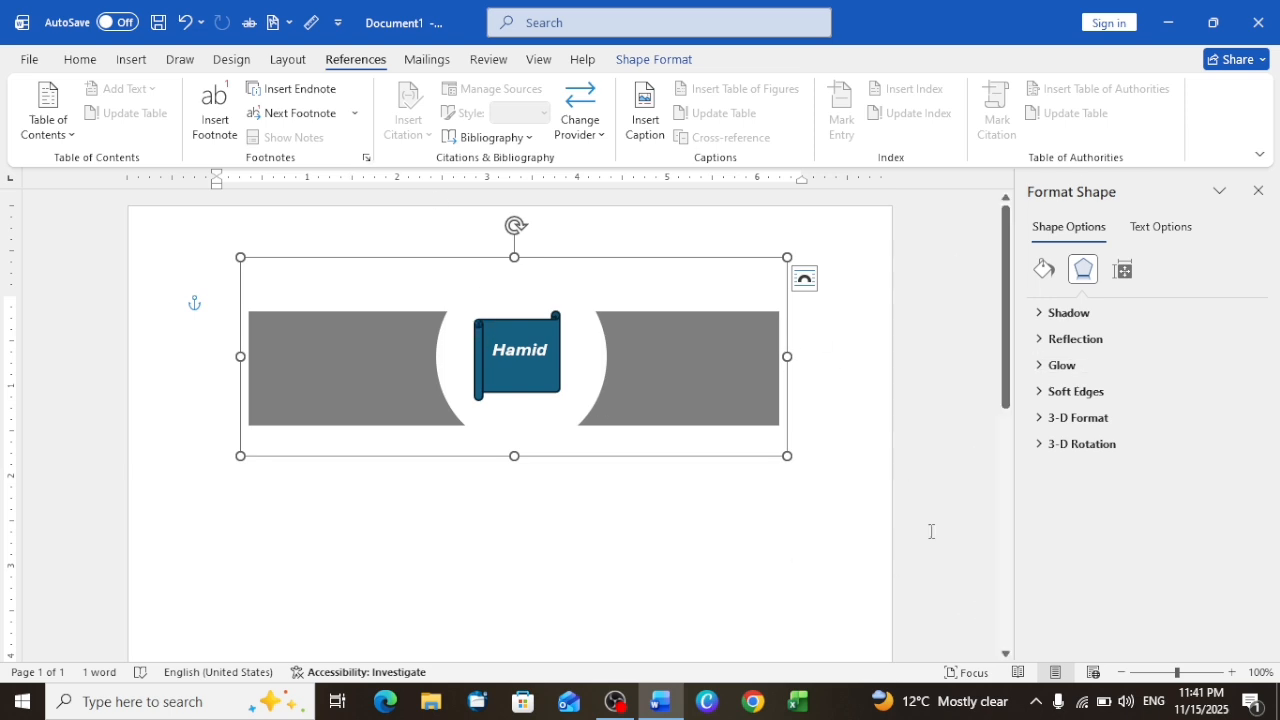
{"action": "left_click", "coordinate": [288, 61]}
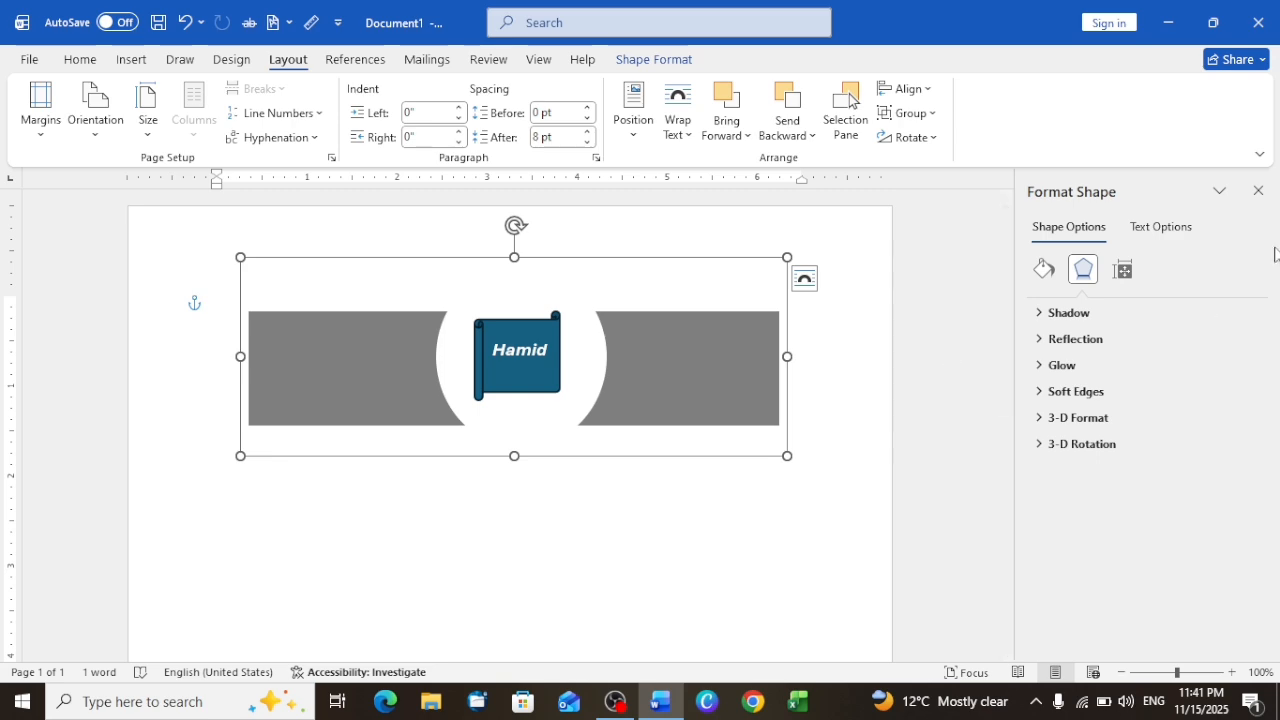
Step: Dismiss the shape formatting options and start closing the document
{"action": "left_click", "coordinate": [1259, 190]}
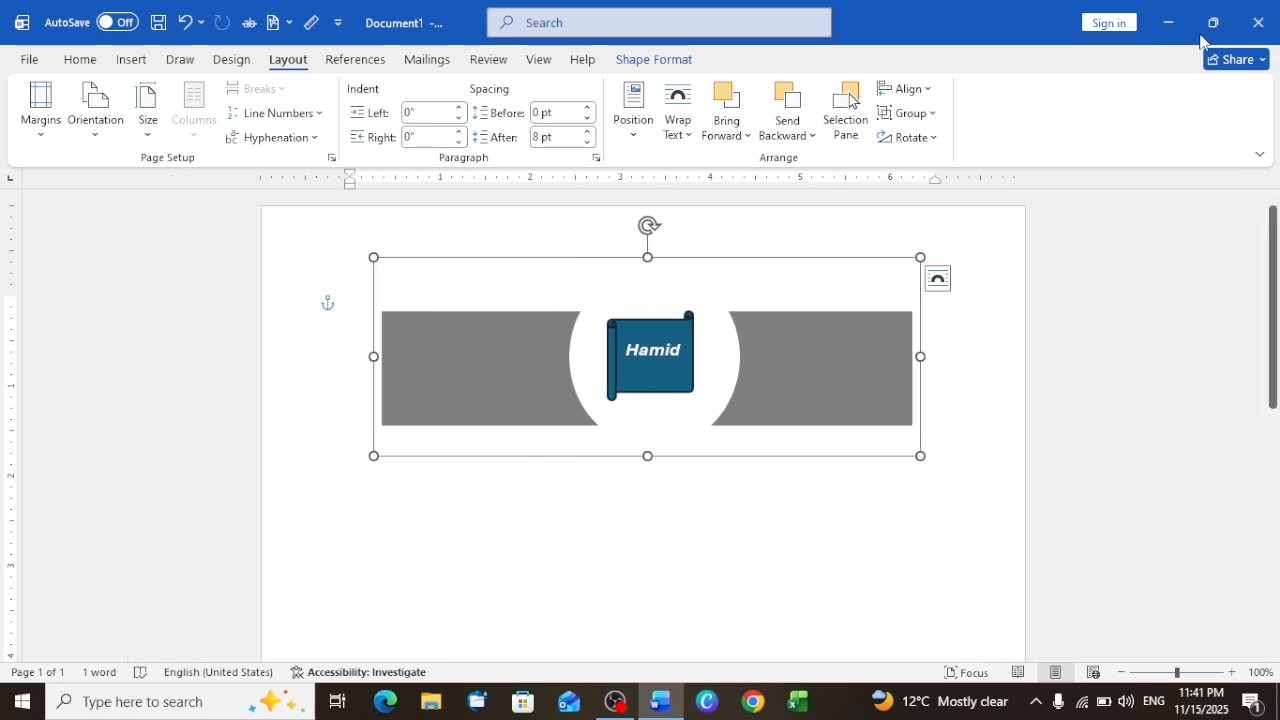
{"action": "left_click", "coordinate": [1275, 10]}
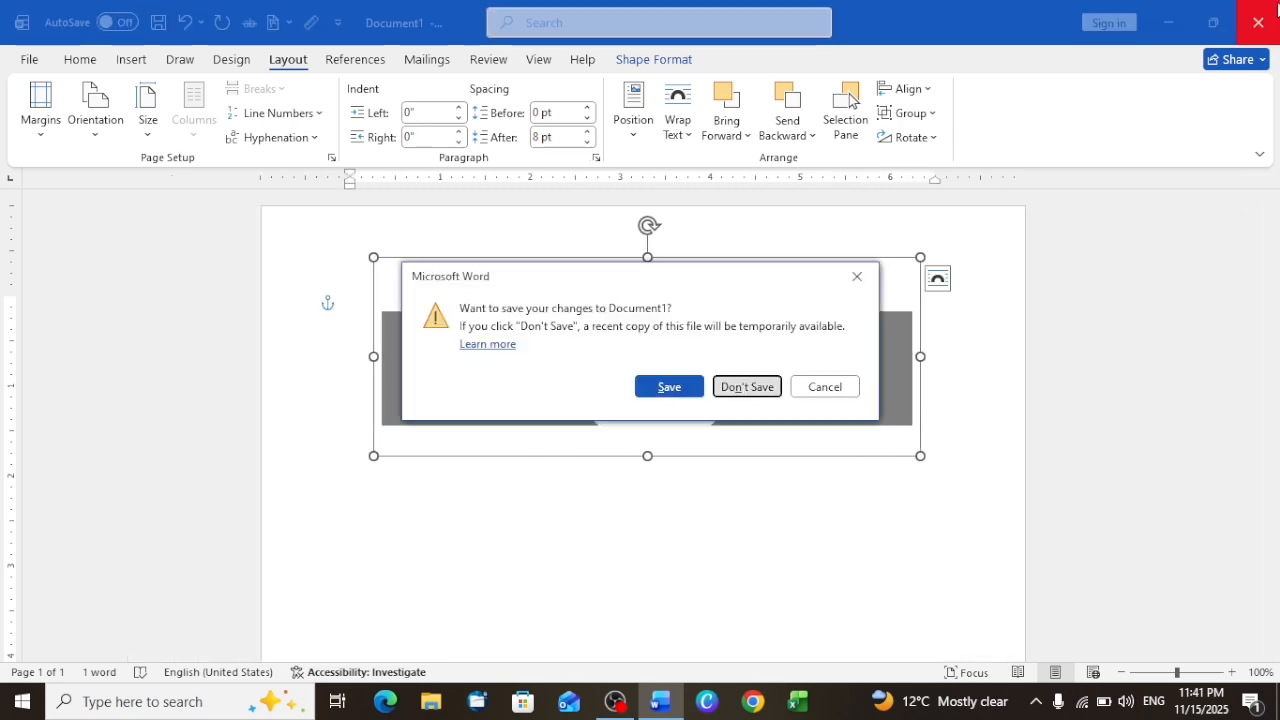